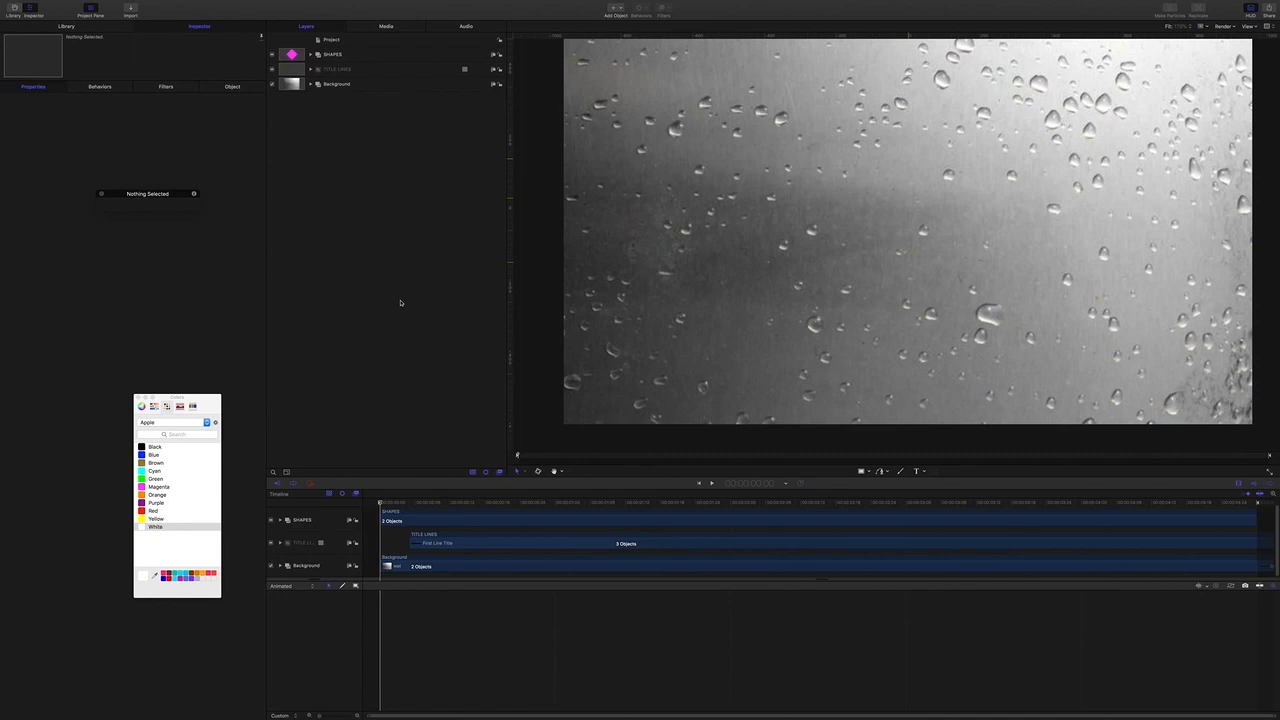
Play the title animation with the magenta shape and pause it after the first title line.
{"action": "left_click", "coordinate": [400, 303]}
{"action": "key", "text": "space"}
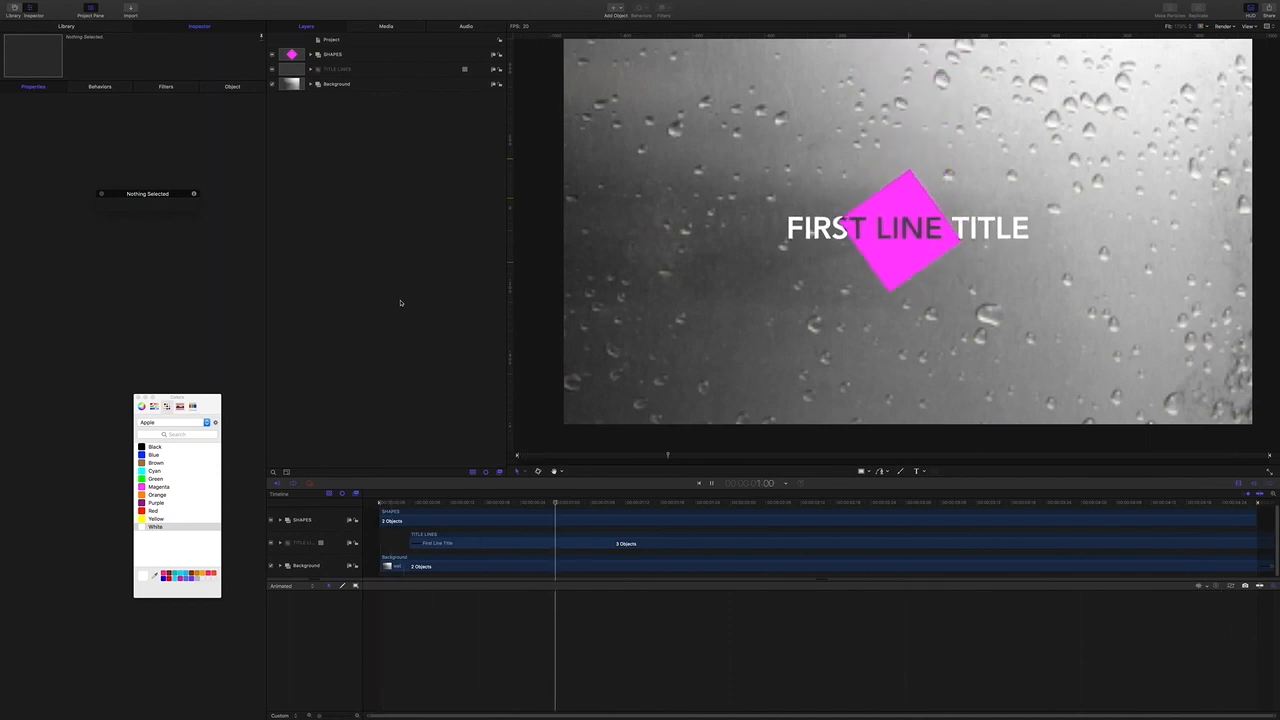
{"action": "key", "text": "space"}
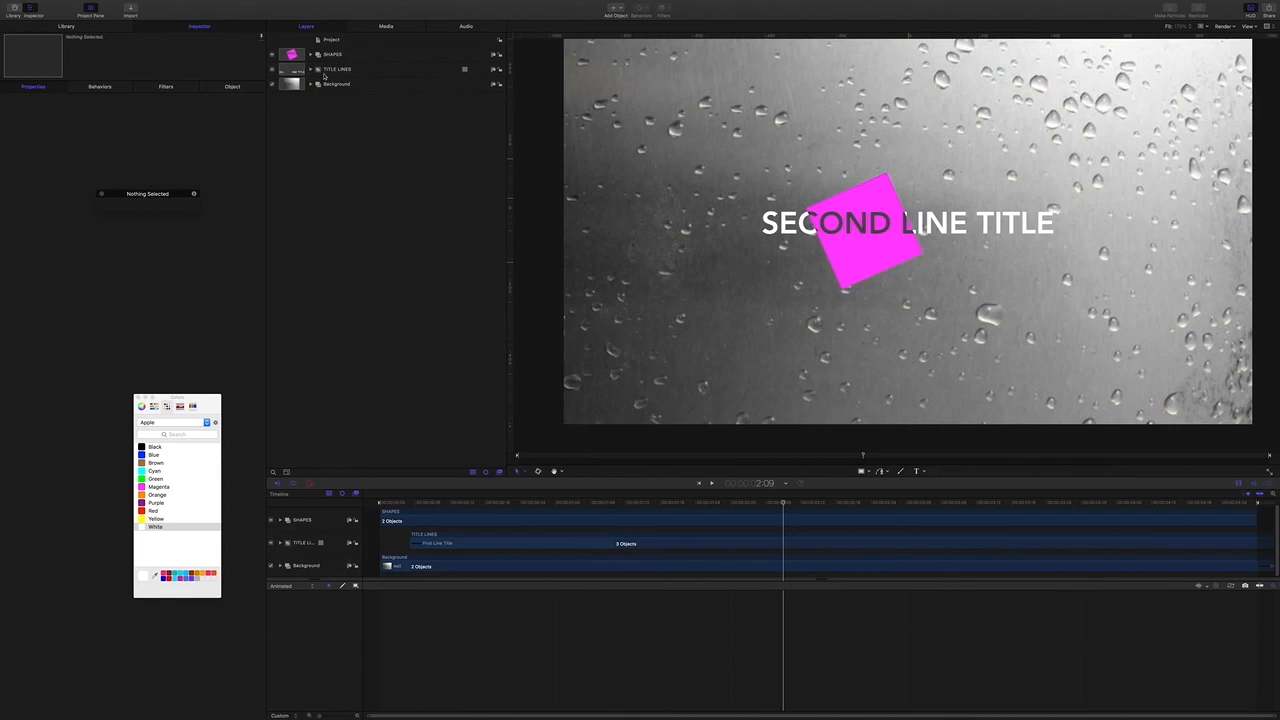
Inspect the Follow and Lead Shape layers in the SHAPES group, and enable the buffer layer in the Background group.
{"action": "left_click", "coordinate": [312, 56]}
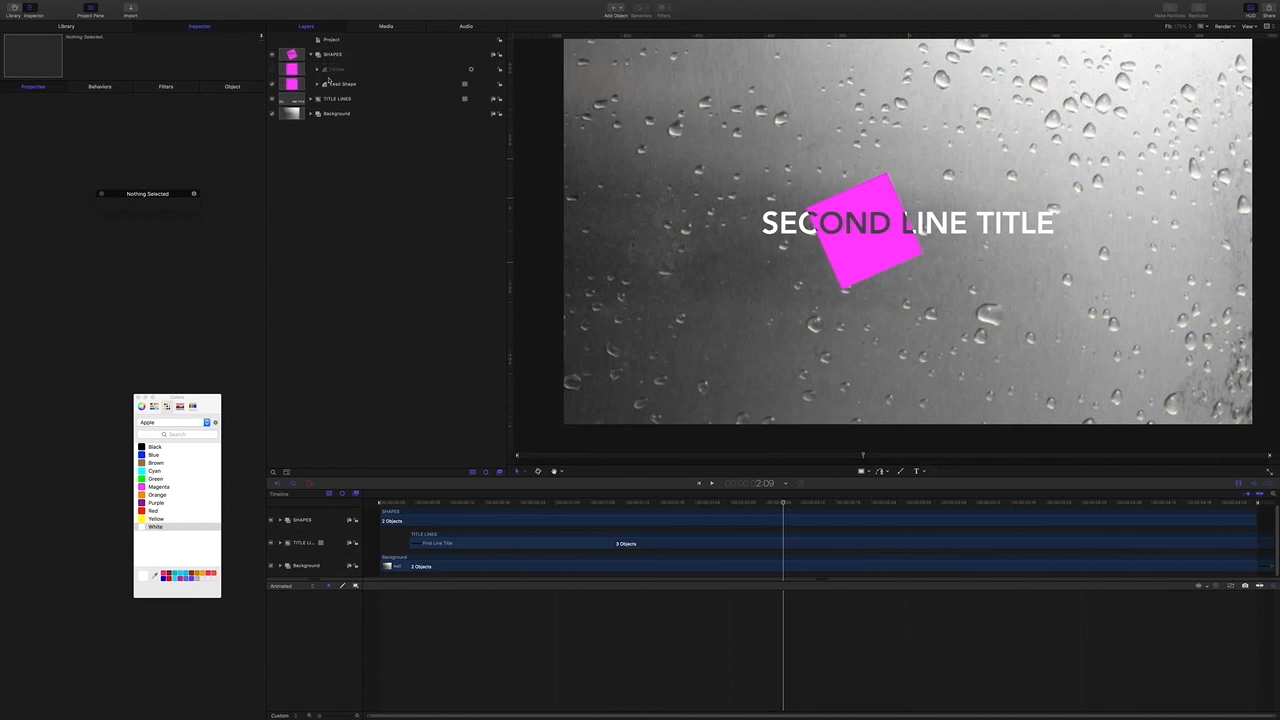
{"action": "left_click", "coordinate": [341, 70]}
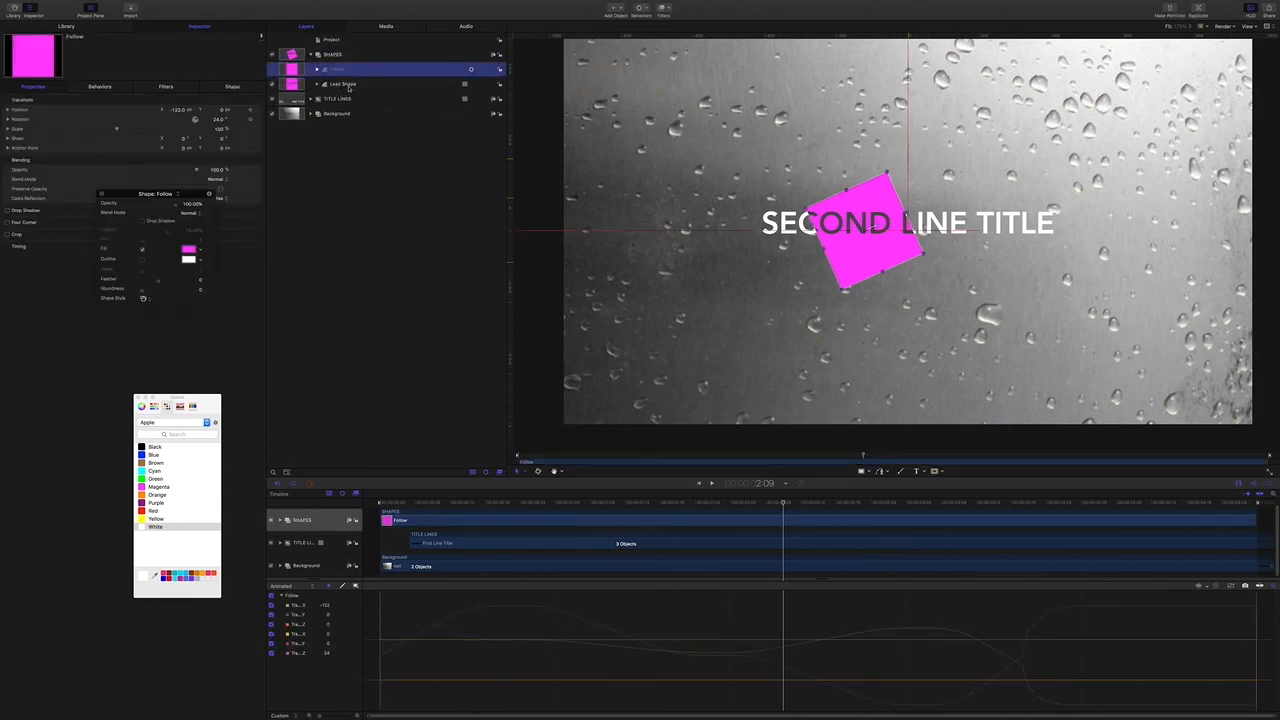
{"action": "left_click", "coordinate": [346, 85]}
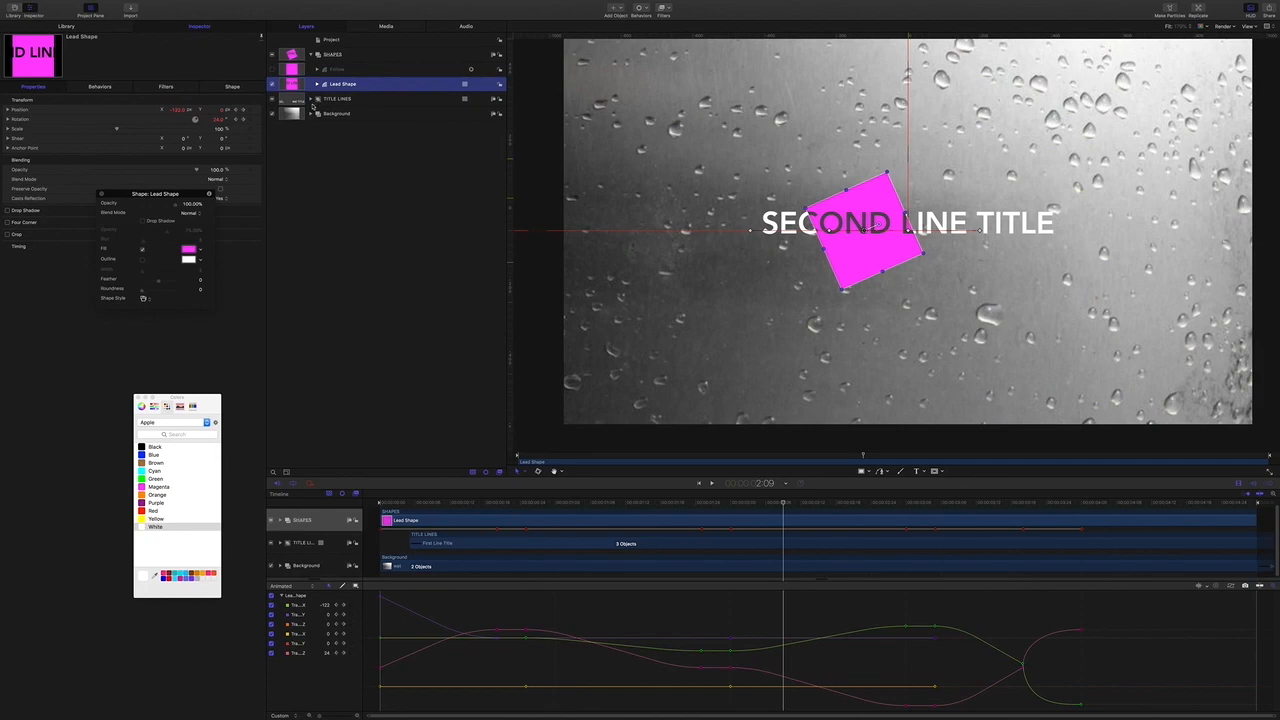
{"action": "left_click", "coordinate": [310, 114]}
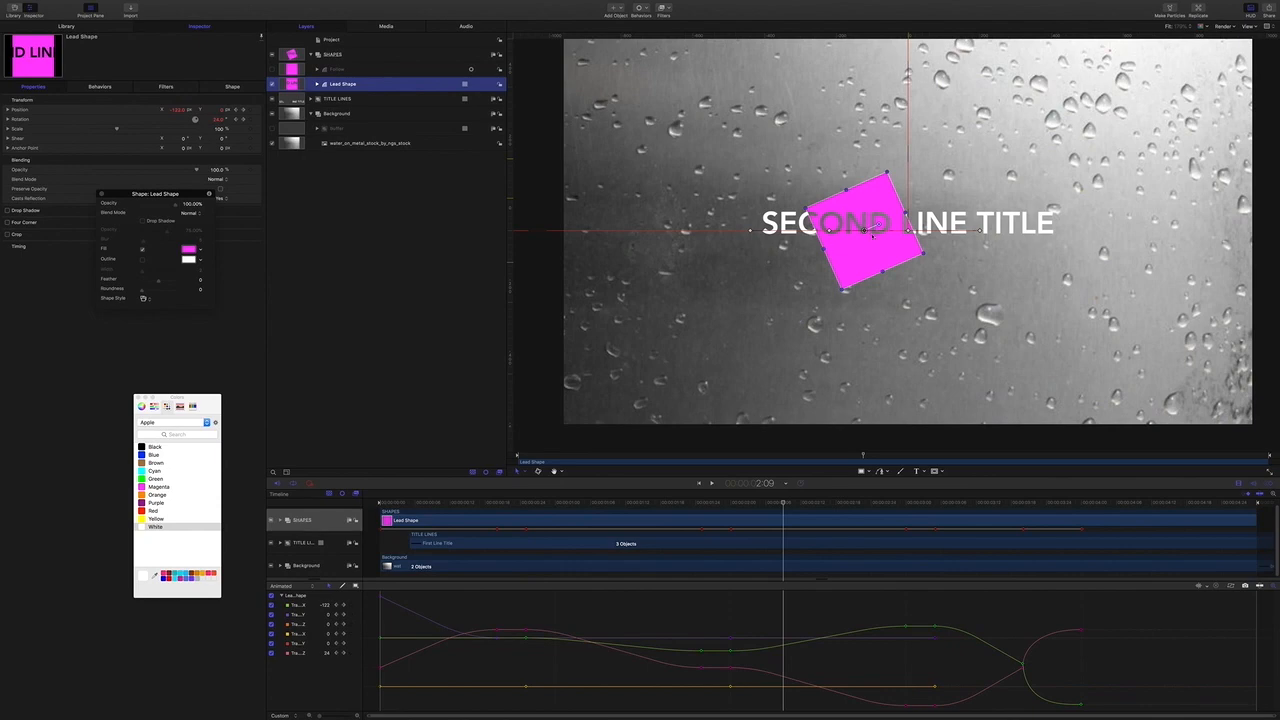
{"action": "left_click", "coordinate": [272, 129]}
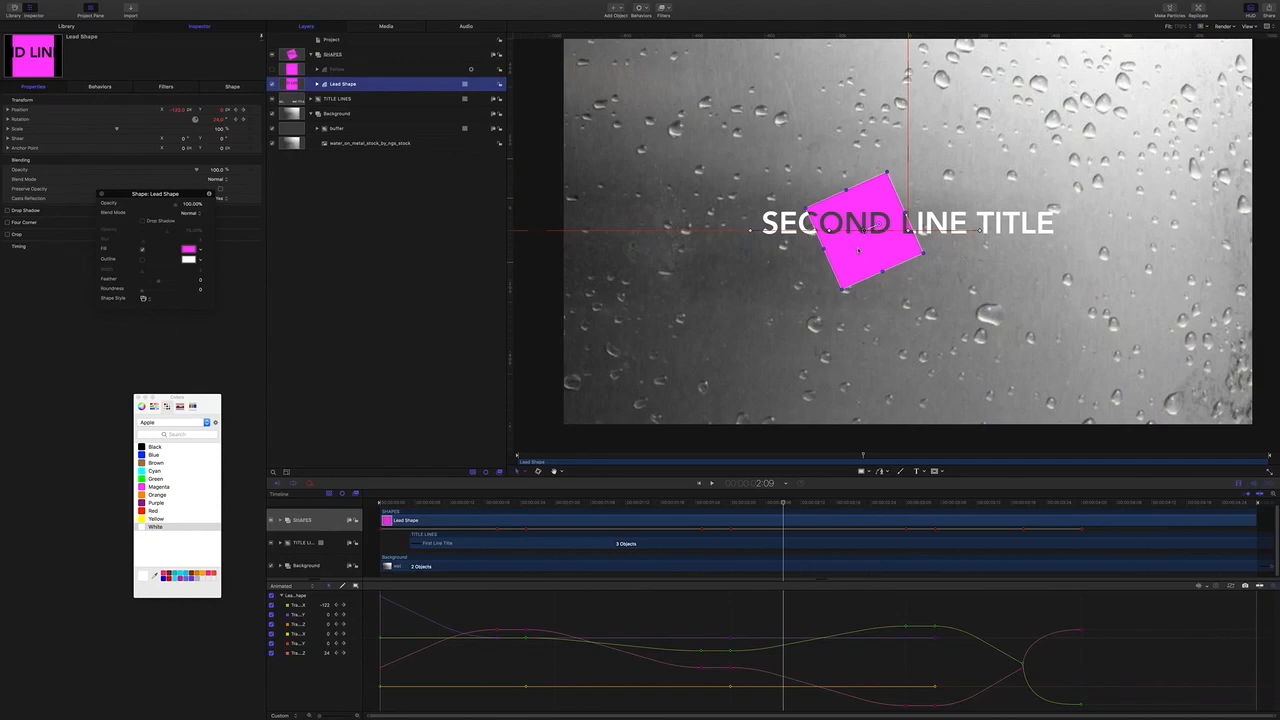
{"action": "left_click", "coordinate": [310, 55]}
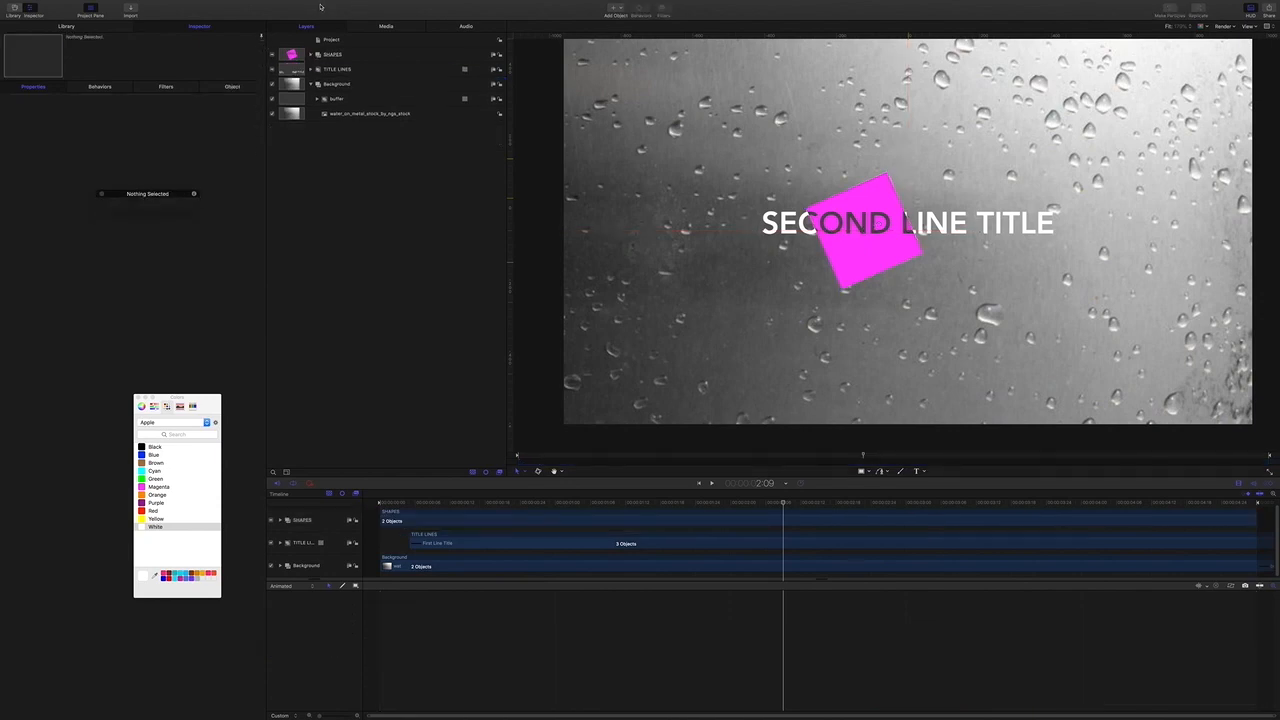
Switch to the Shift left Bracket project to view its keyboard graphic.
{"action": "mouse_move", "coordinate": [282, 4]}
{"action": "left_click", "coordinate": [209, 4]}
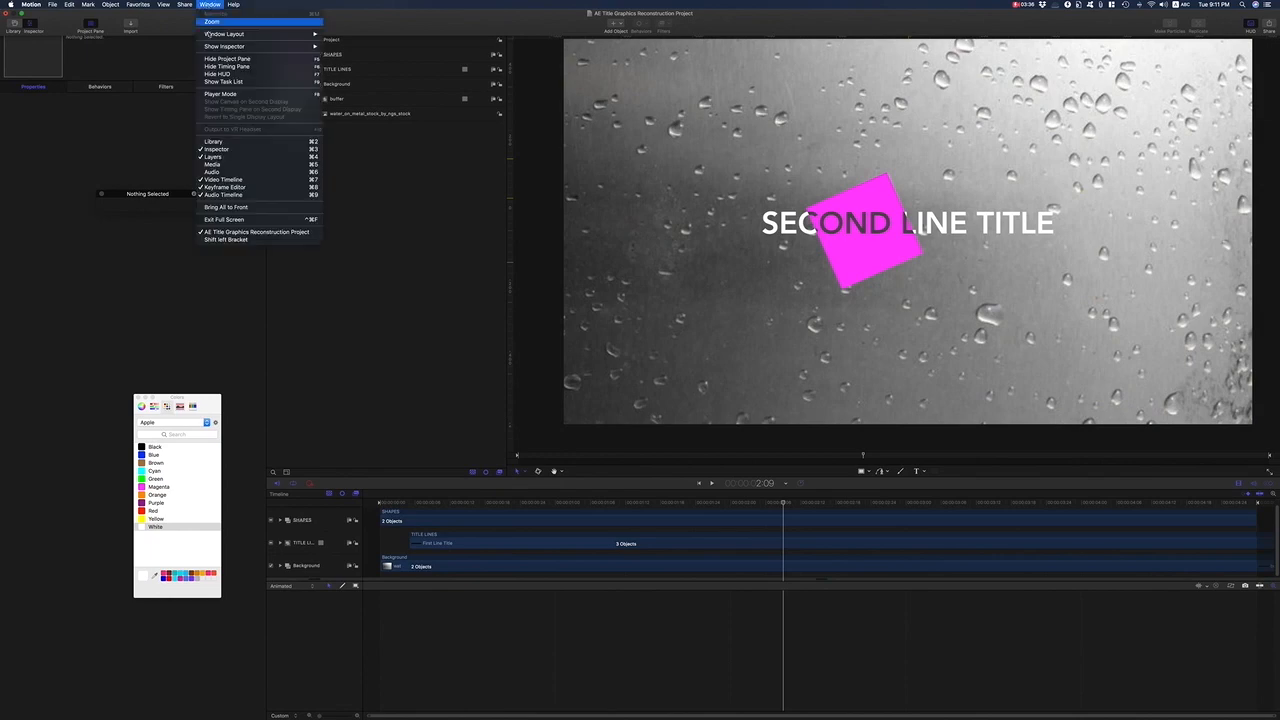
{"action": "left_click", "coordinate": [236, 240]}
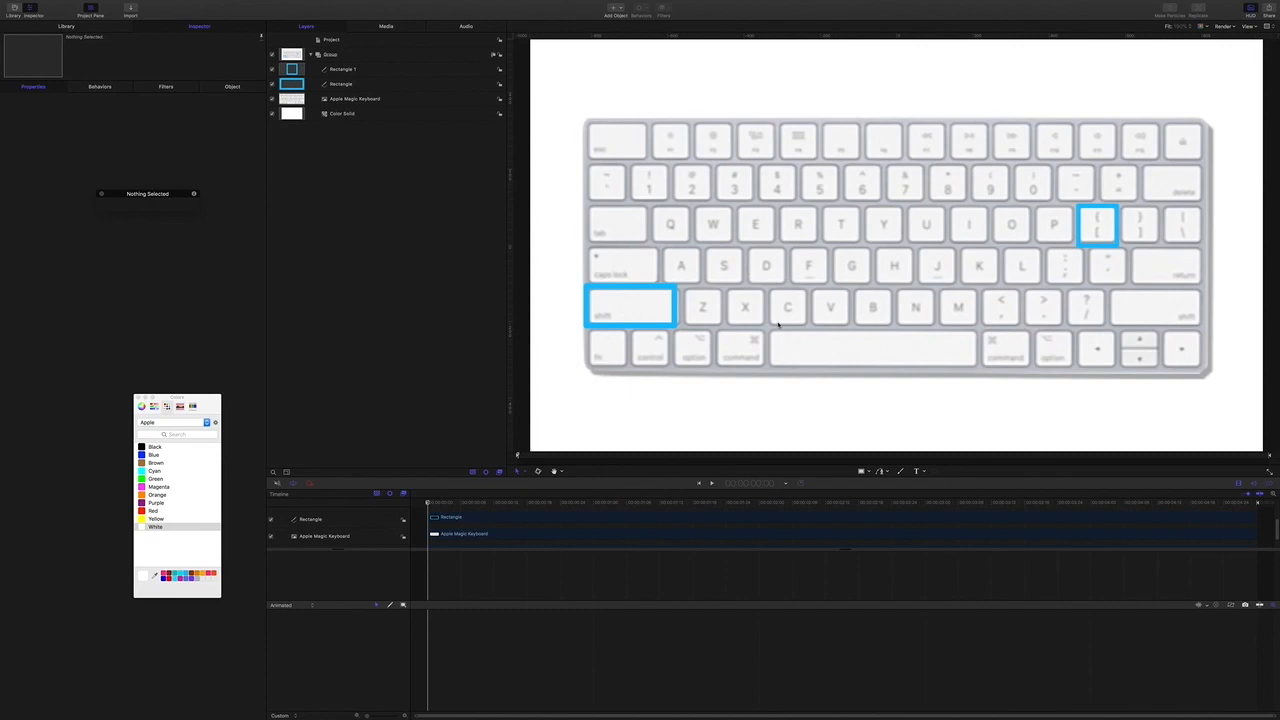
{"action": "mouse_move", "coordinate": [334, 19]}
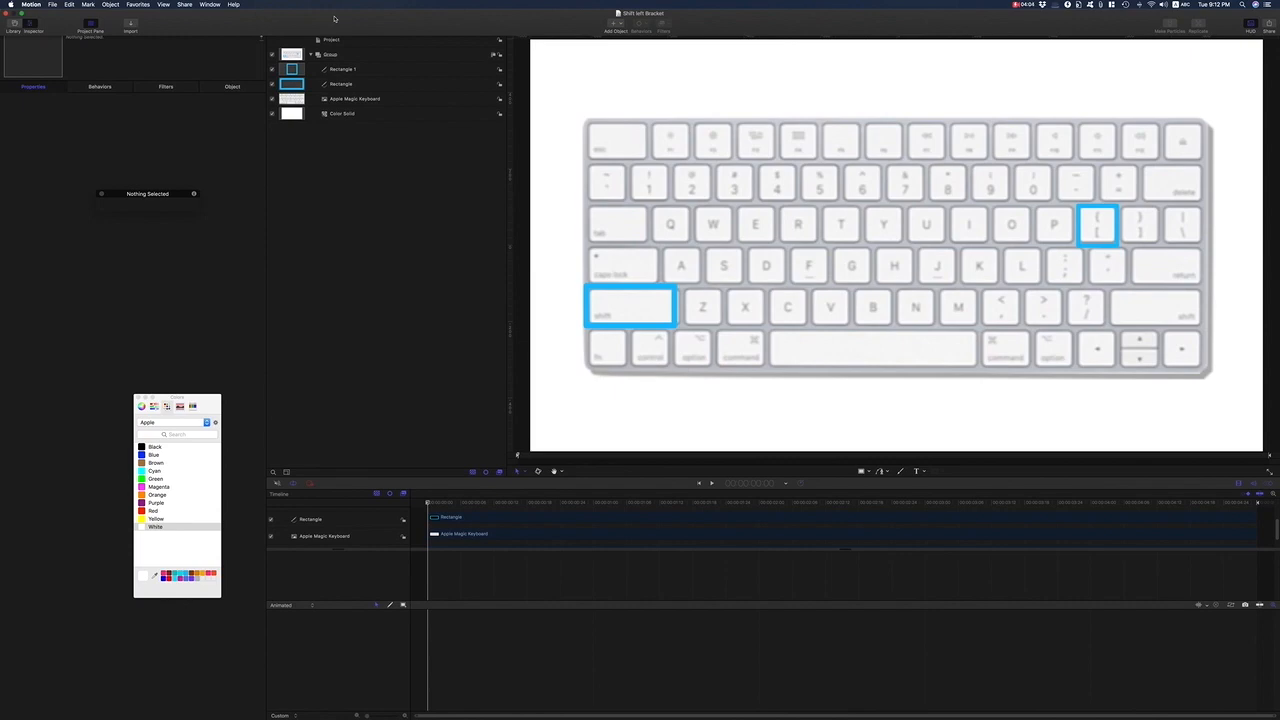
{"action": "left_click", "coordinate": [209, 4]}
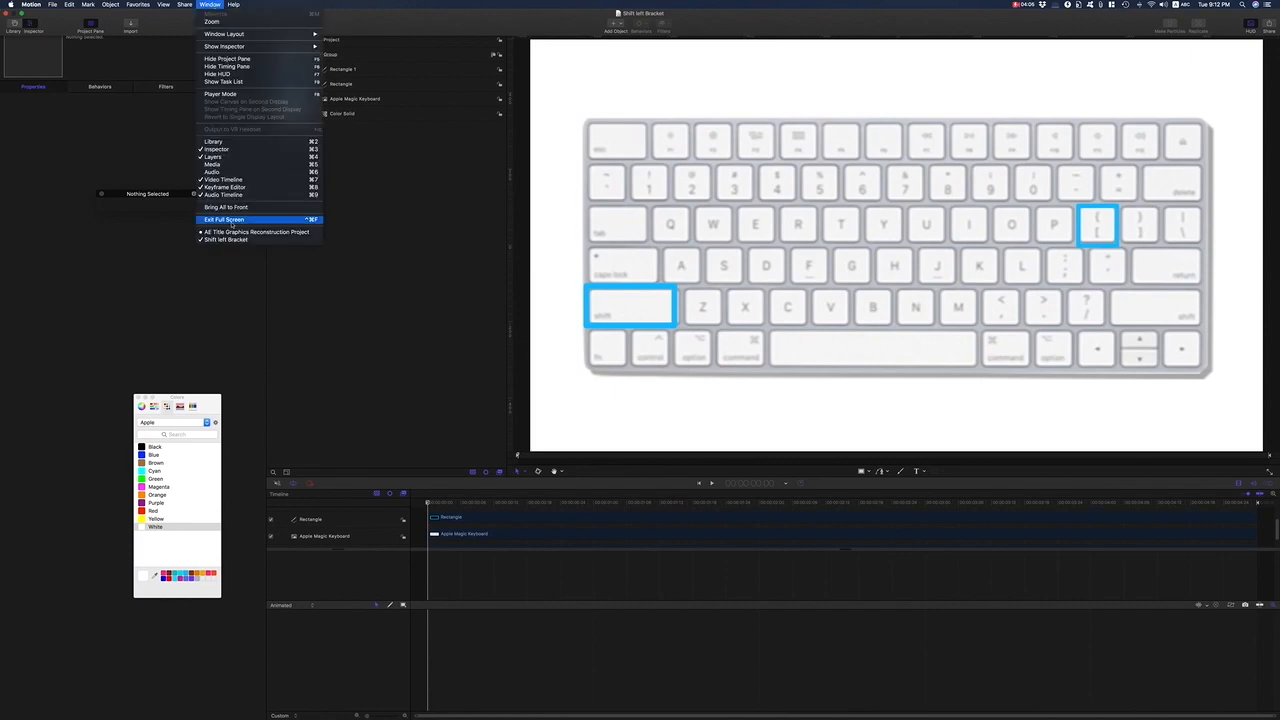
{"action": "left_click", "coordinate": [381, 249]}
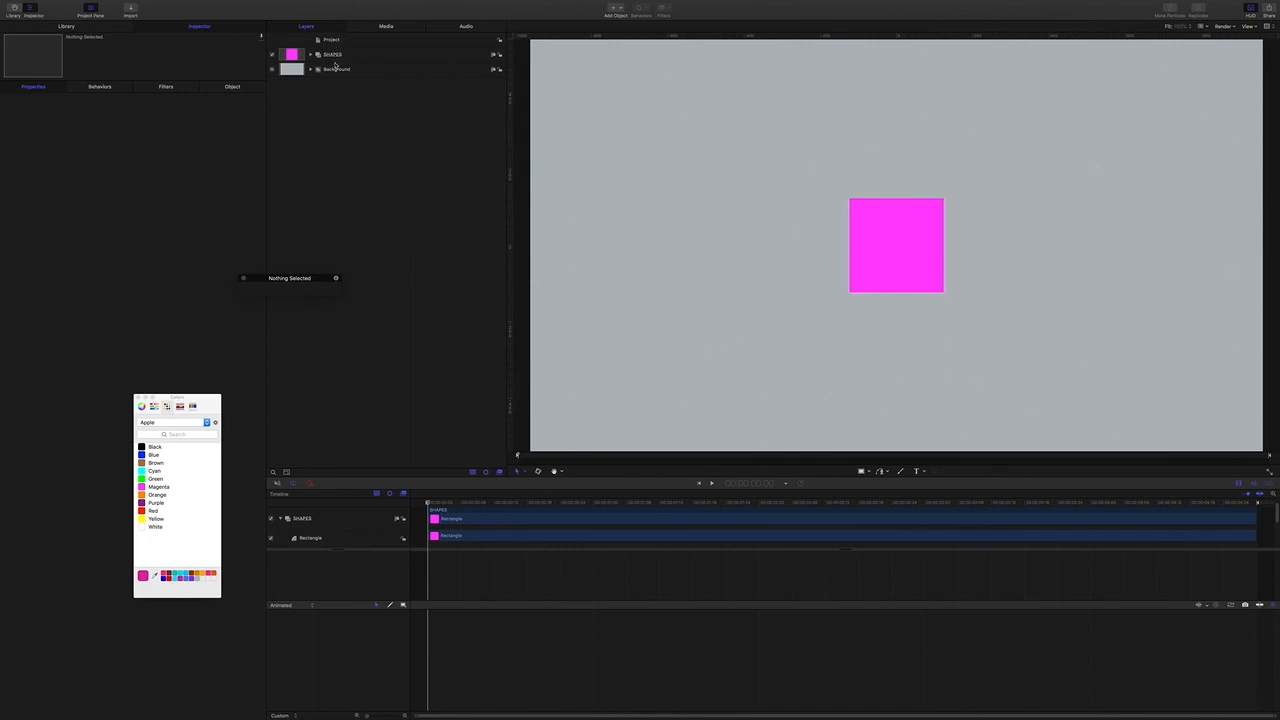
In the Background group, make the Water on Metal image visible and hide the Color Solid layer.
{"action": "left_click", "coordinate": [337, 70]}
{"action": "left_click", "coordinate": [310, 69]}
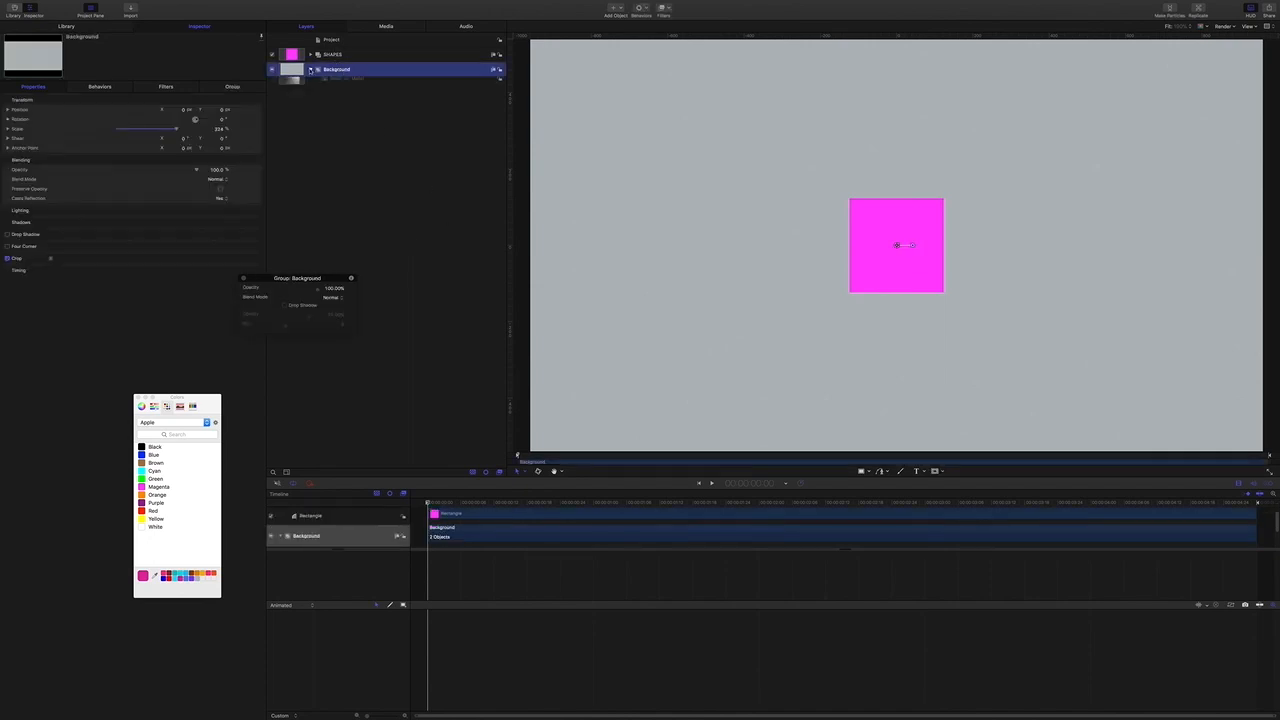
{"action": "left_click", "coordinate": [343, 85]}
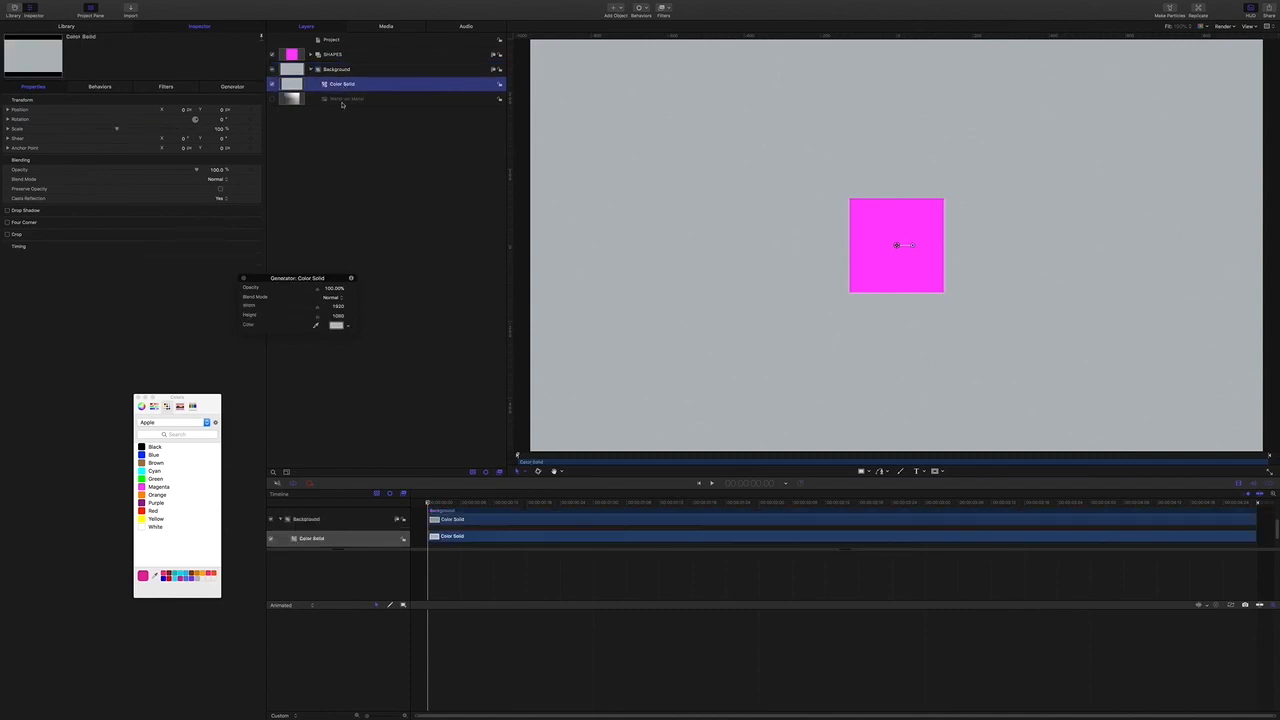
{"action": "left_click", "coordinate": [341, 99]}
{"action": "left_click", "coordinate": [272, 98]}
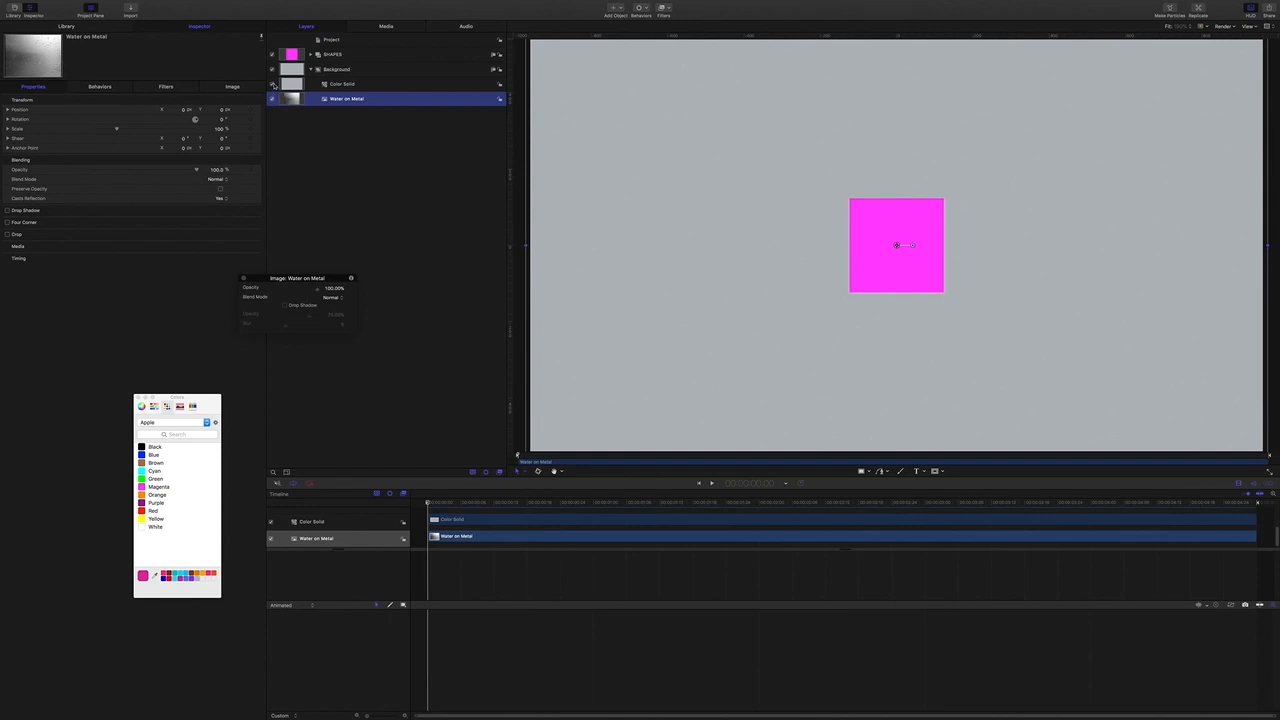
{"action": "left_click", "coordinate": [272, 84]}
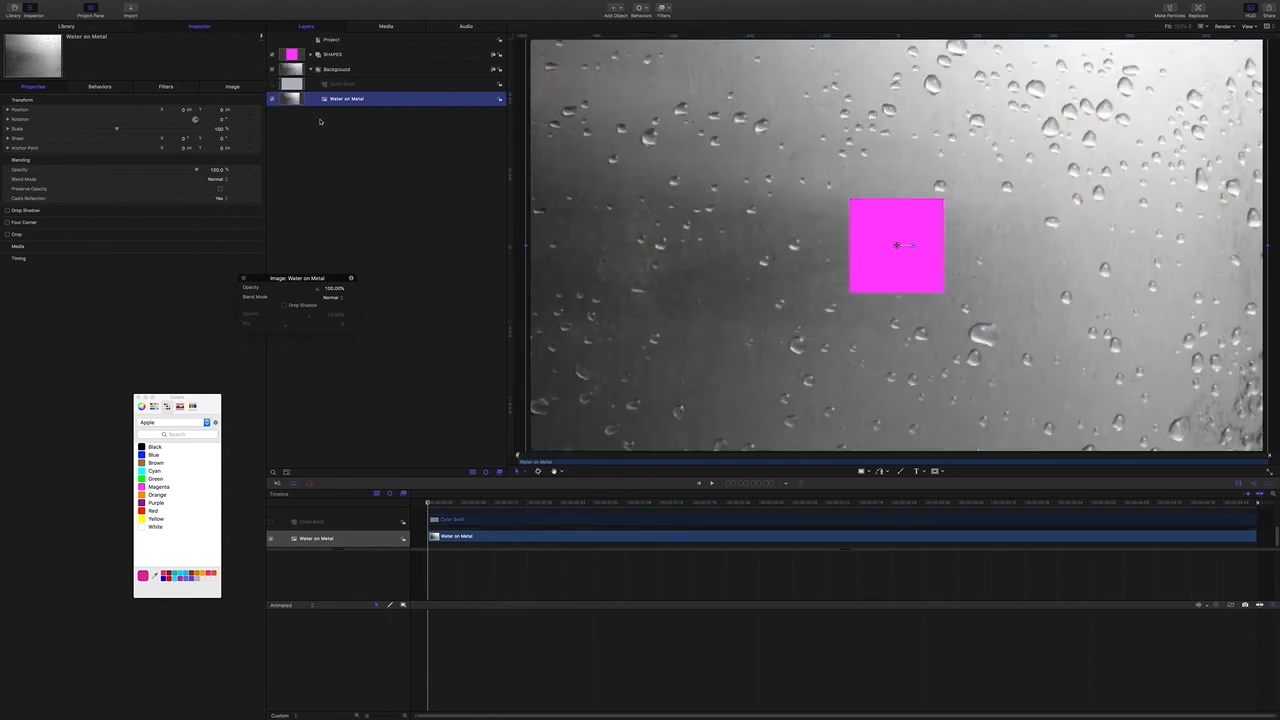
{"action": "left_click", "coordinate": [311, 69]}
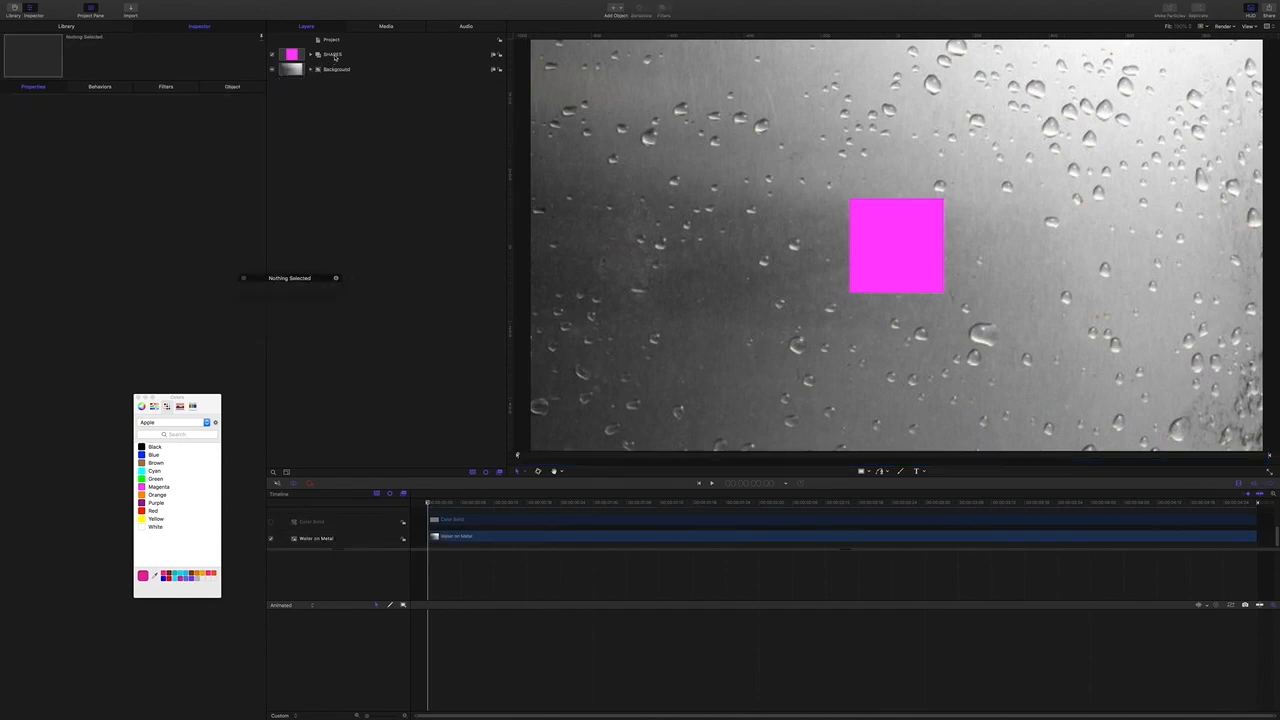
Examine the Rectangle in the SHAPES group, including its shape geometry and transform properties.
{"action": "left_click", "coordinate": [335, 56]}
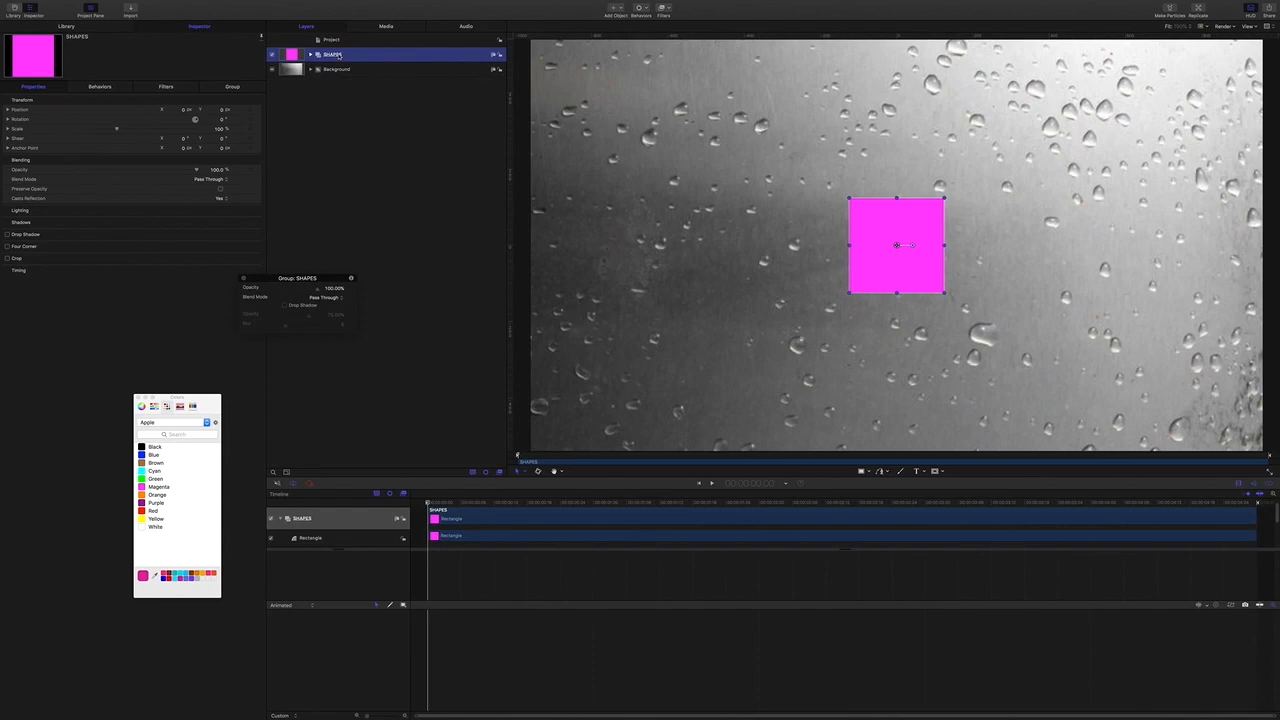
{"action": "left_click", "coordinate": [310, 55]}
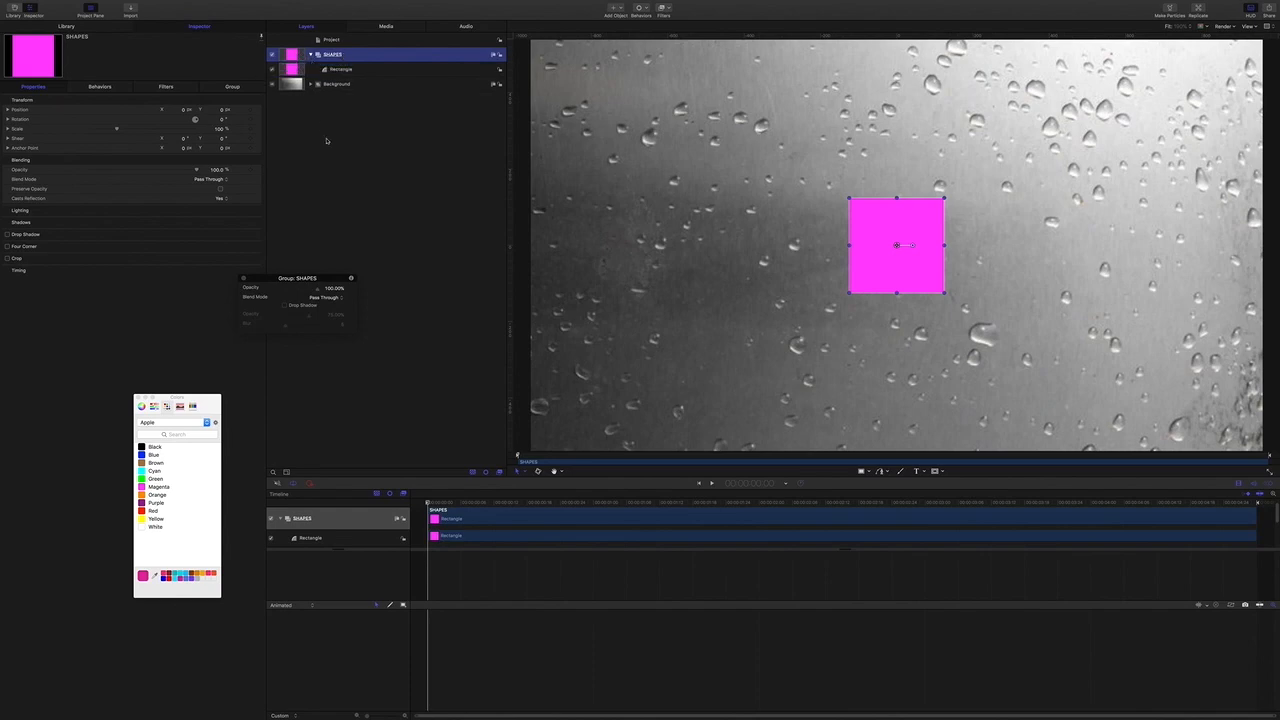
{"action": "left_click", "coordinate": [349, 70]}
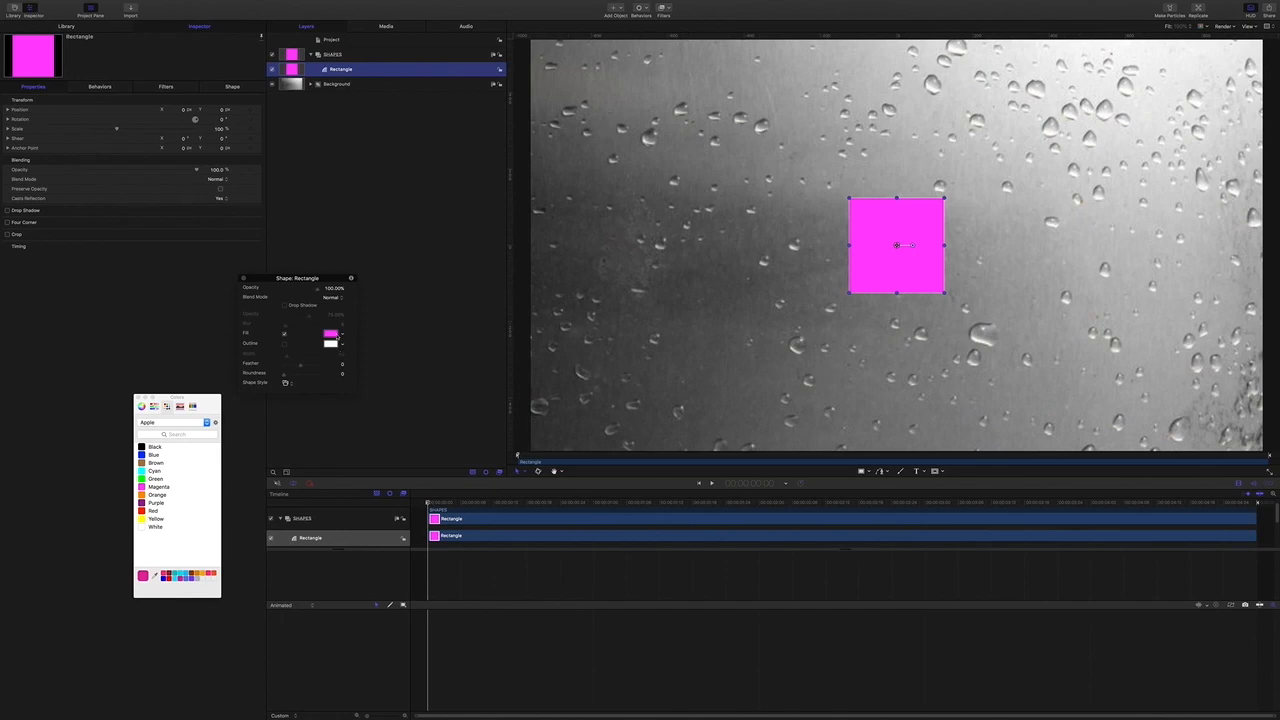
{"action": "left_click", "coordinate": [238, 87]}
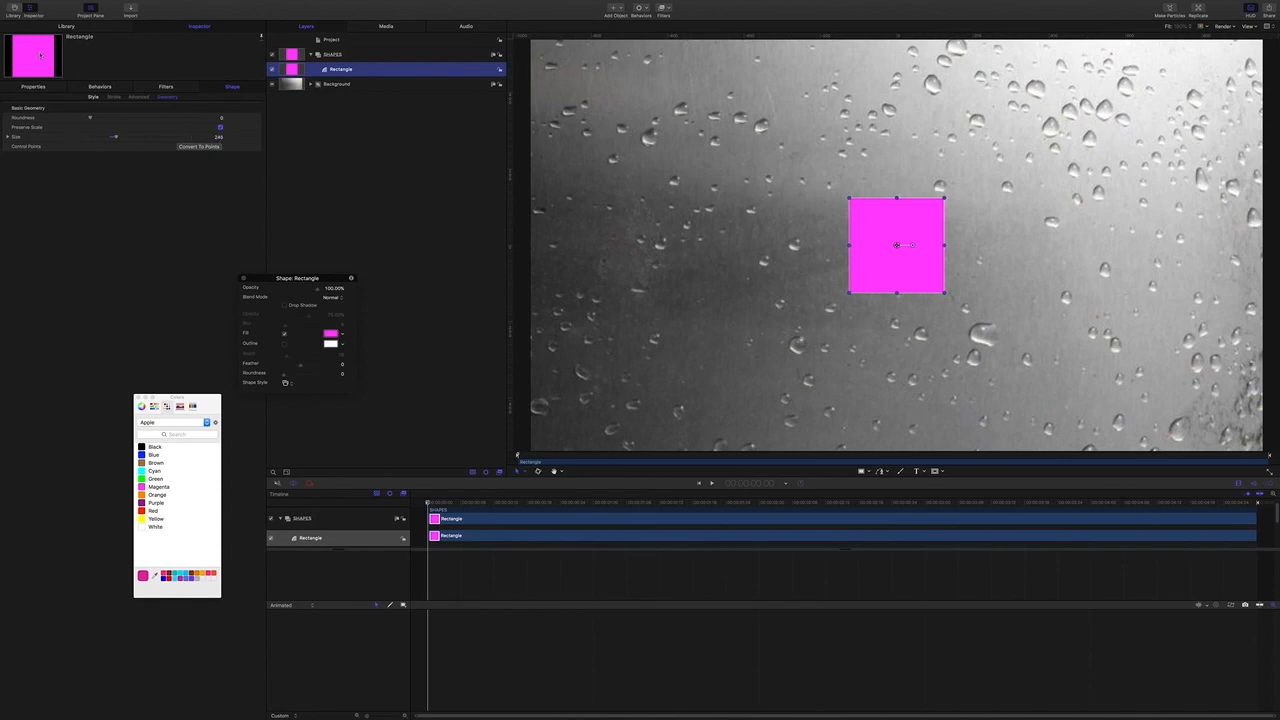
{"action": "left_click", "coordinate": [33, 87]}
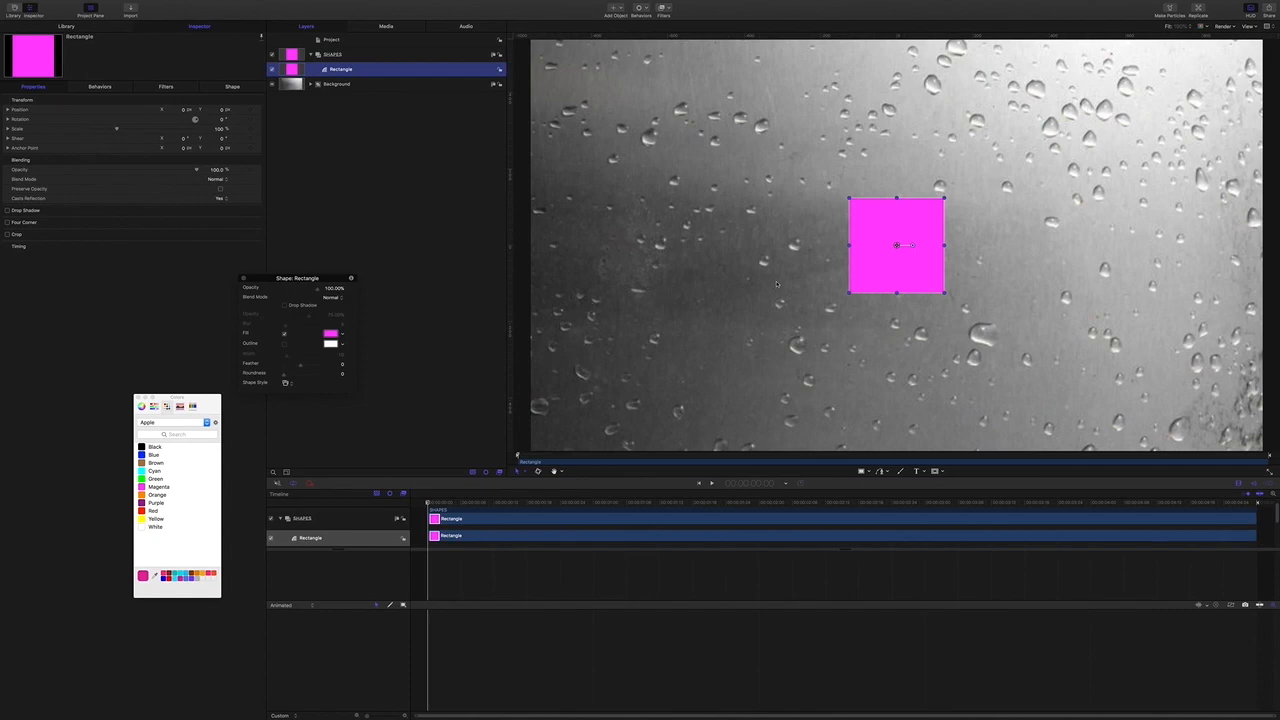
Turn on Show Full View Area so objects outside the canvas frame are displayed.
{"action": "left_click_drag", "start_coordinate": [780, 283], "coordinate": [772, 285]}
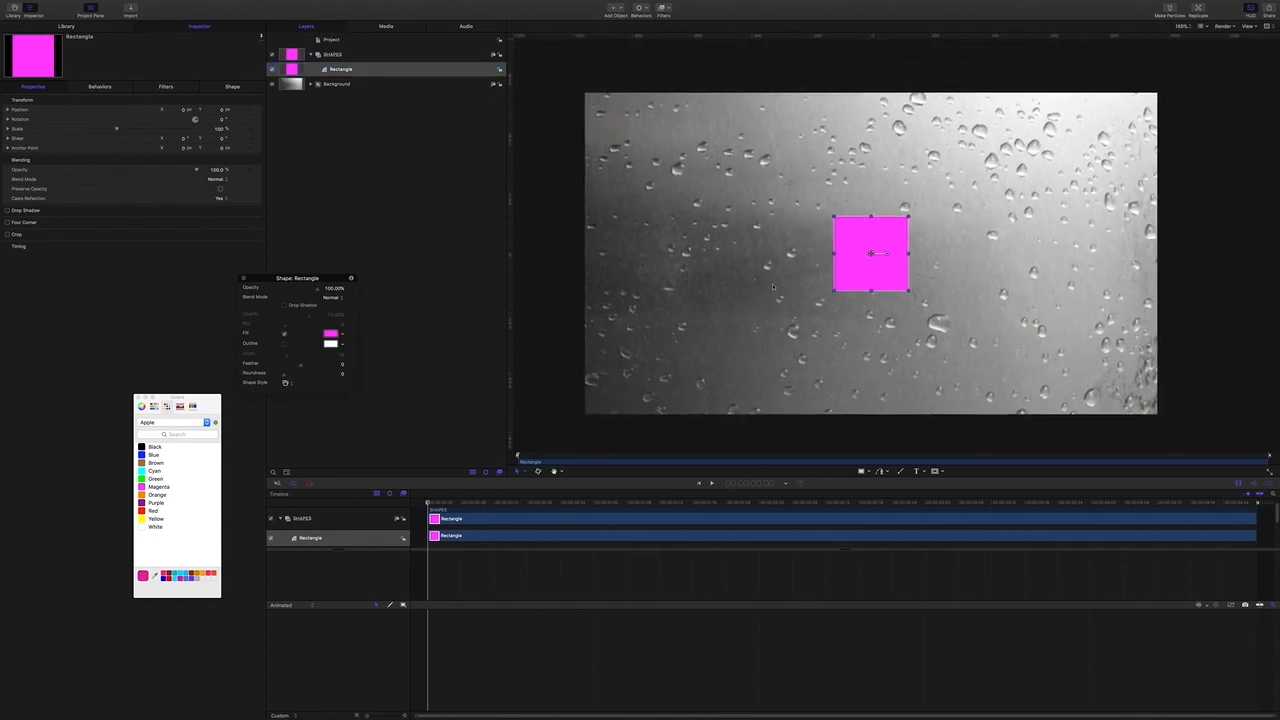
{"action": "left_click", "coordinate": [1249, 27]}
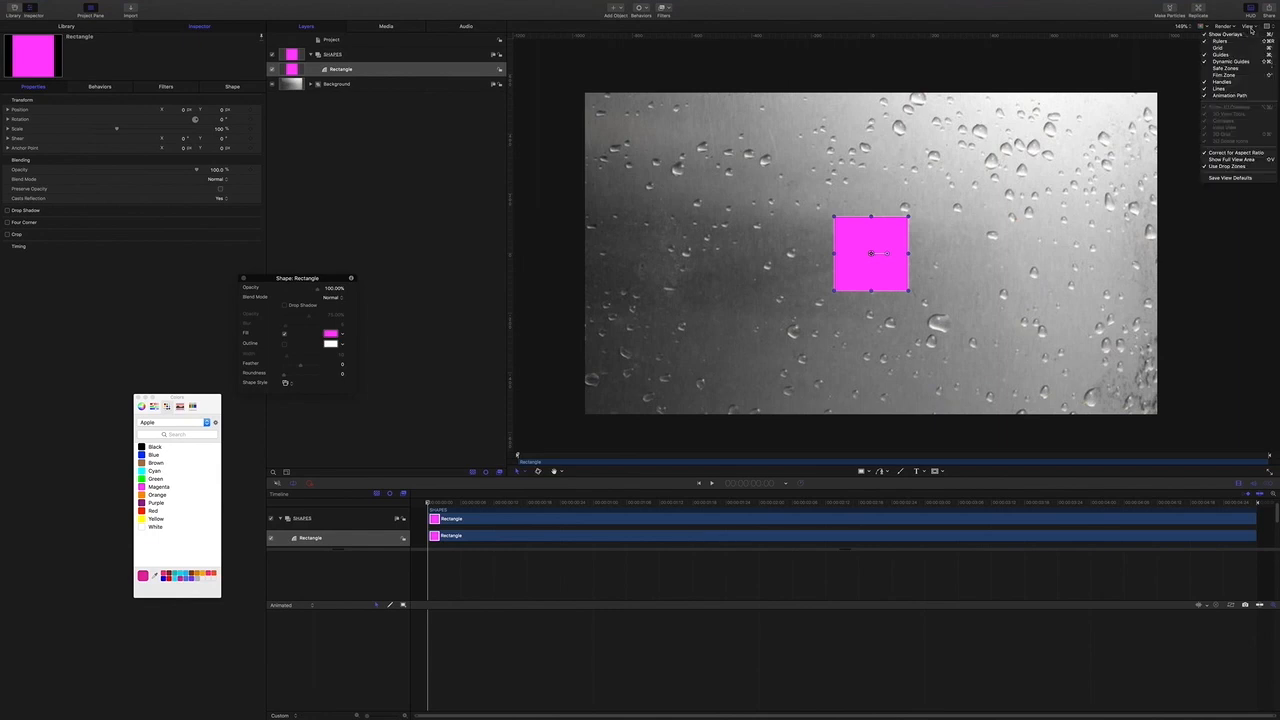
{"action": "left_click", "coordinate": [1222, 152]}
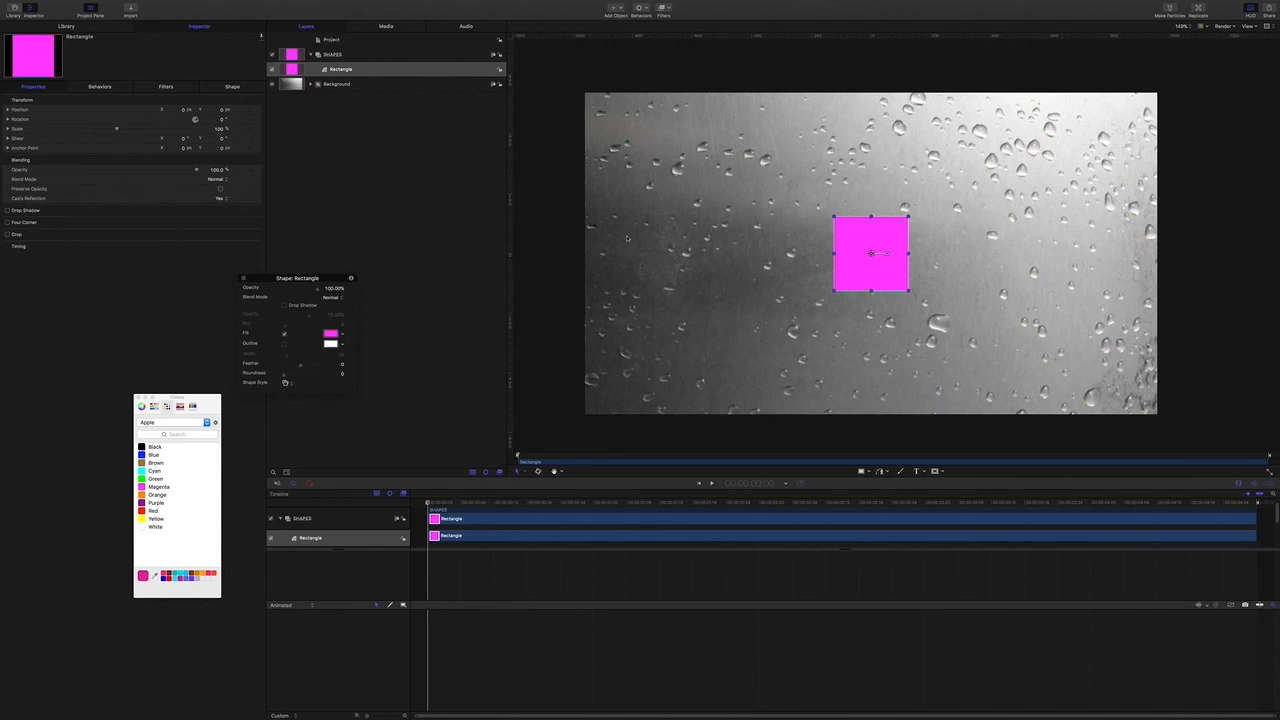
Set the rectangle's Y position to 710 px and rotation to 45°, and keyframe both at the first frame.
{"action": "left_click", "coordinate": [222, 111]}
{"action": "key", "text": "Return"}
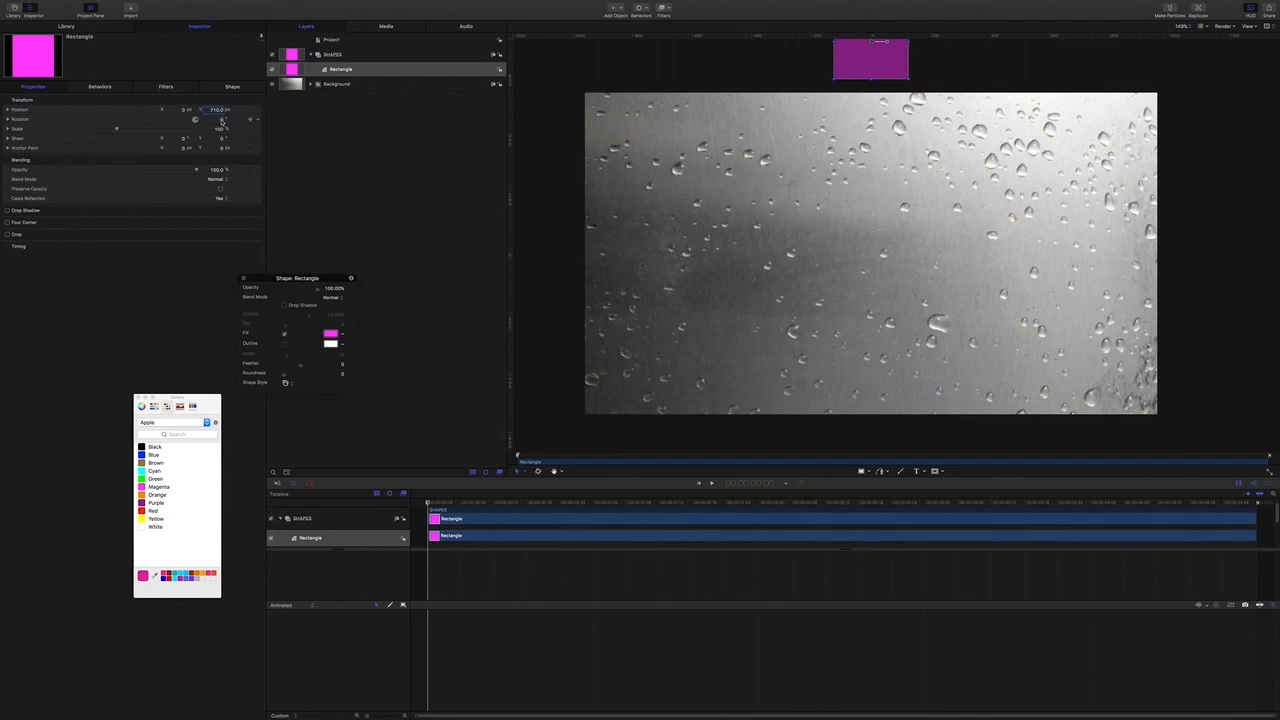
{"action": "type", "text": "45"}
{"action": "key", "text": "Return"}
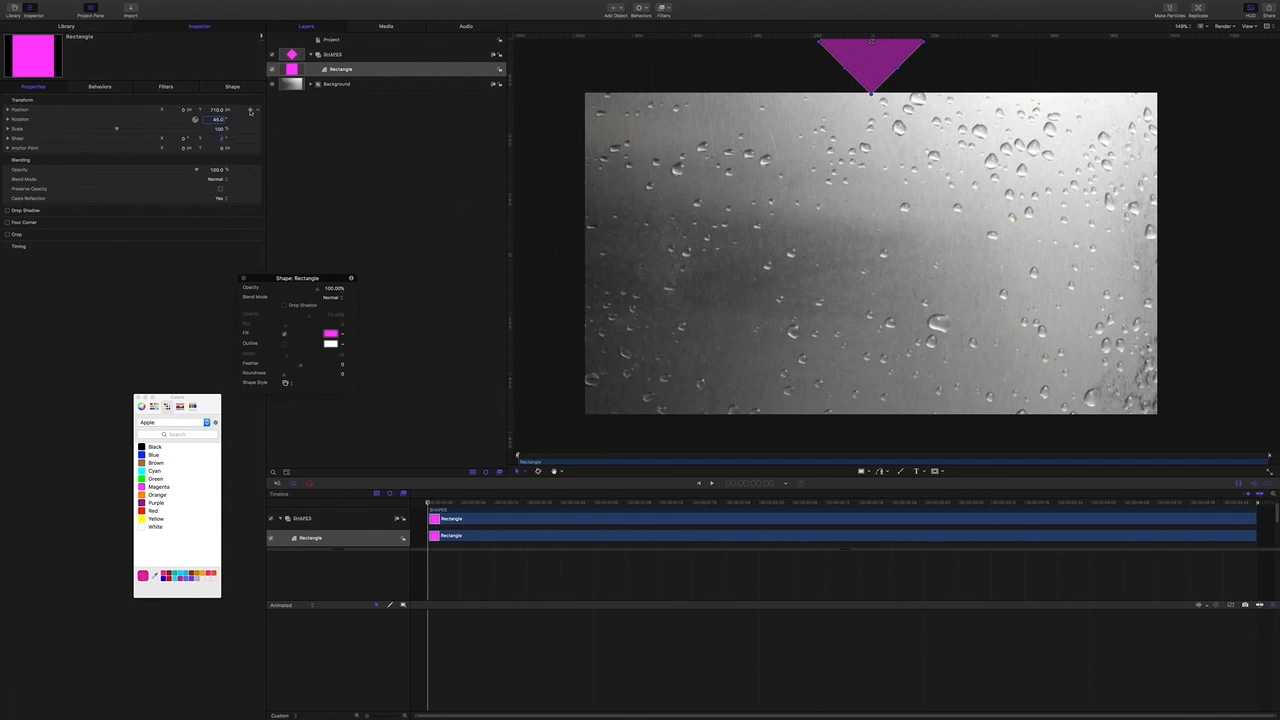
{"action": "left_click", "coordinate": [250, 110]}
{"action": "left_click", "coordinate": [250, 119]}
At frame 20, set the rectangle's Y position to 0 px and its rotation to 135°.
{"action": "left_click", "coordinate": [768, 485]}
{"action": "type", "text": "20"}
{"action": "key", "text": "Return"}
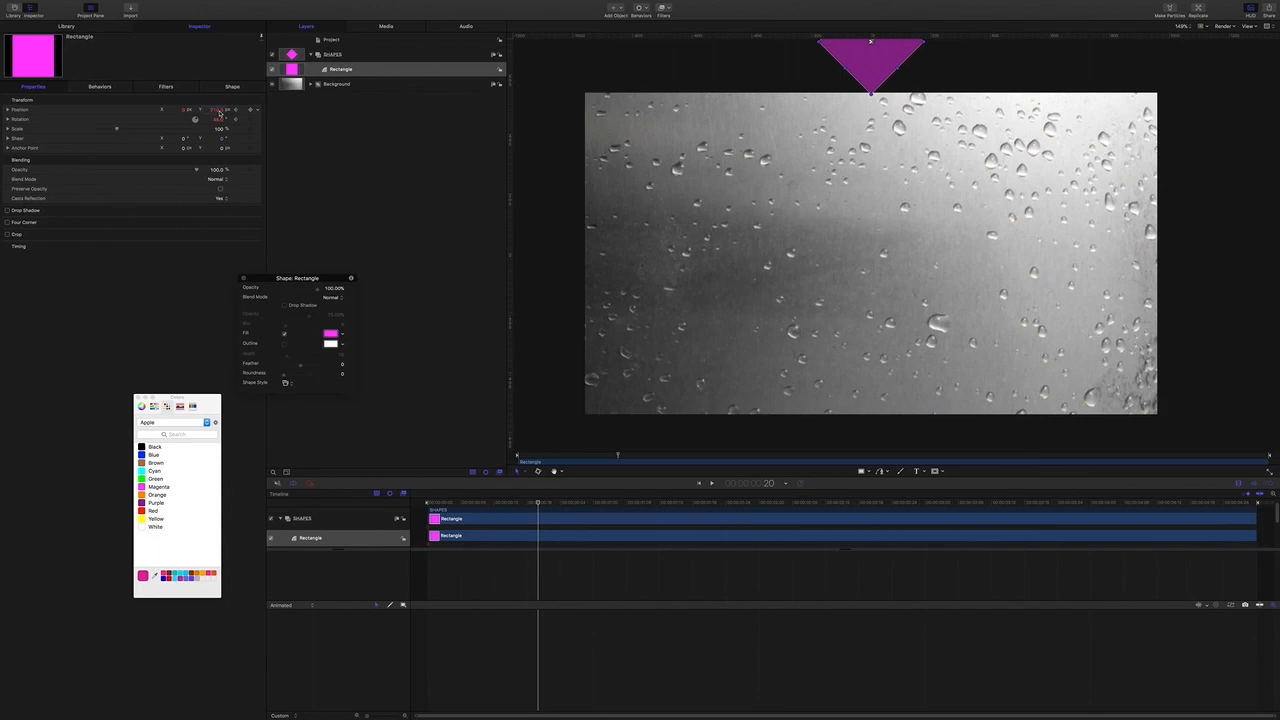
{"action": "type", "text": "0"}
{"action": "key", "text": "Return"}
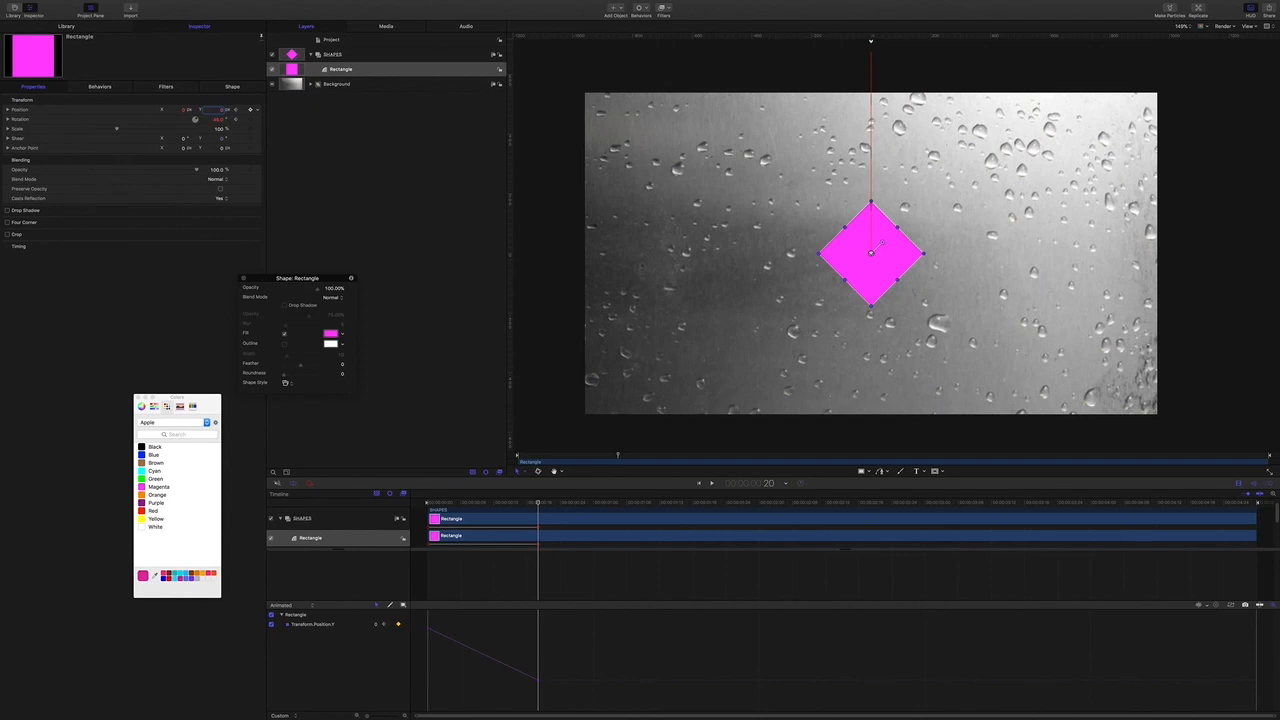
{"action": "left_click", "coordinate": [219, 121]}
{"action": "type", "text": "4"}
{"action": "key", "text": "Return"}
{"action": "left_click", "coordinate": [226, 118]}
Add position and rotation keyframes at frame 25 to hold the rectangle in place.
{"action": "left_click", "coordinate": [769, 485]}
{"action": "type", "text": "25"}
{"action": "key", "text": "Return"}
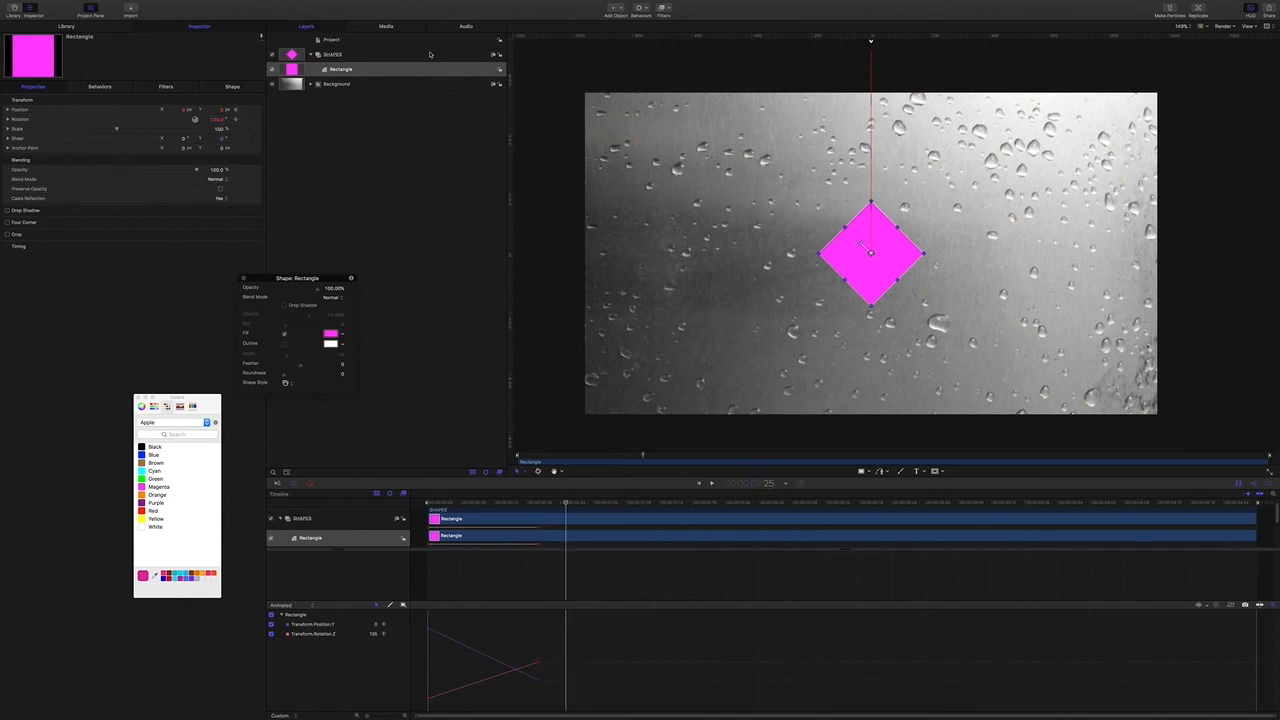
{"action": "left_click", "coordinate": [250, 109]}
{"action": "left_click", "coordinate": [250, 119]}
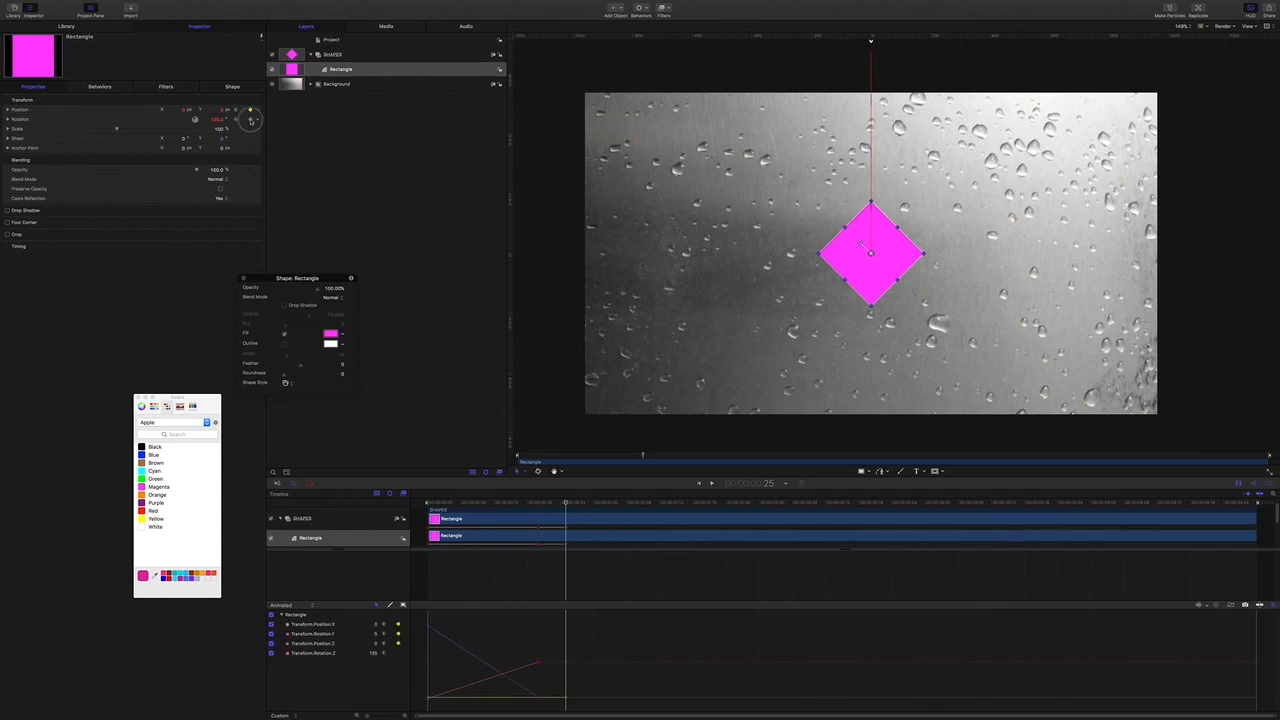
At 1:25, set the rectangle's X position to -220 px and its rotation to 45°.
{"action": "left_click", "coordinate": [768, 486]}
{"action": "key", "text": "BackSpace"}
{"action": "type", "text": "125"}
{"action": "key", "text": "Return"}
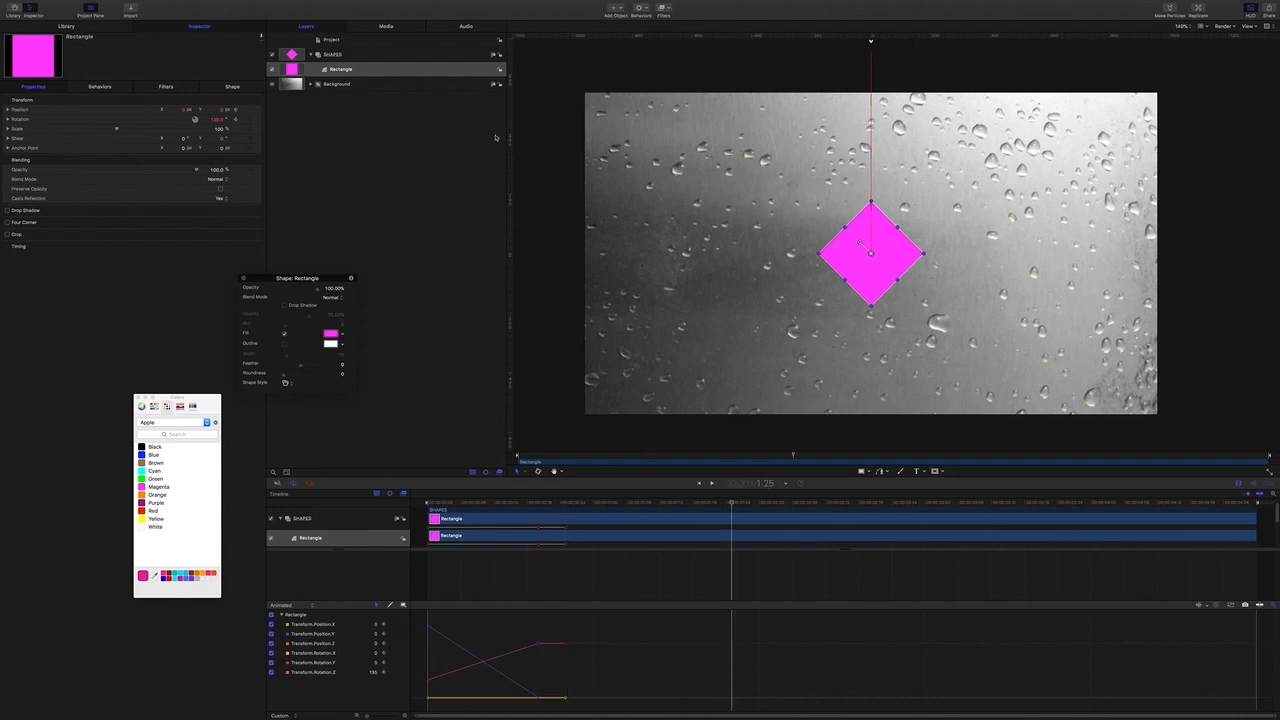
{"action": "left_click", "coordinate": [183, 112]}
{"action": "type", "text": "-220"}
{"action": "key", "text": "Return"}
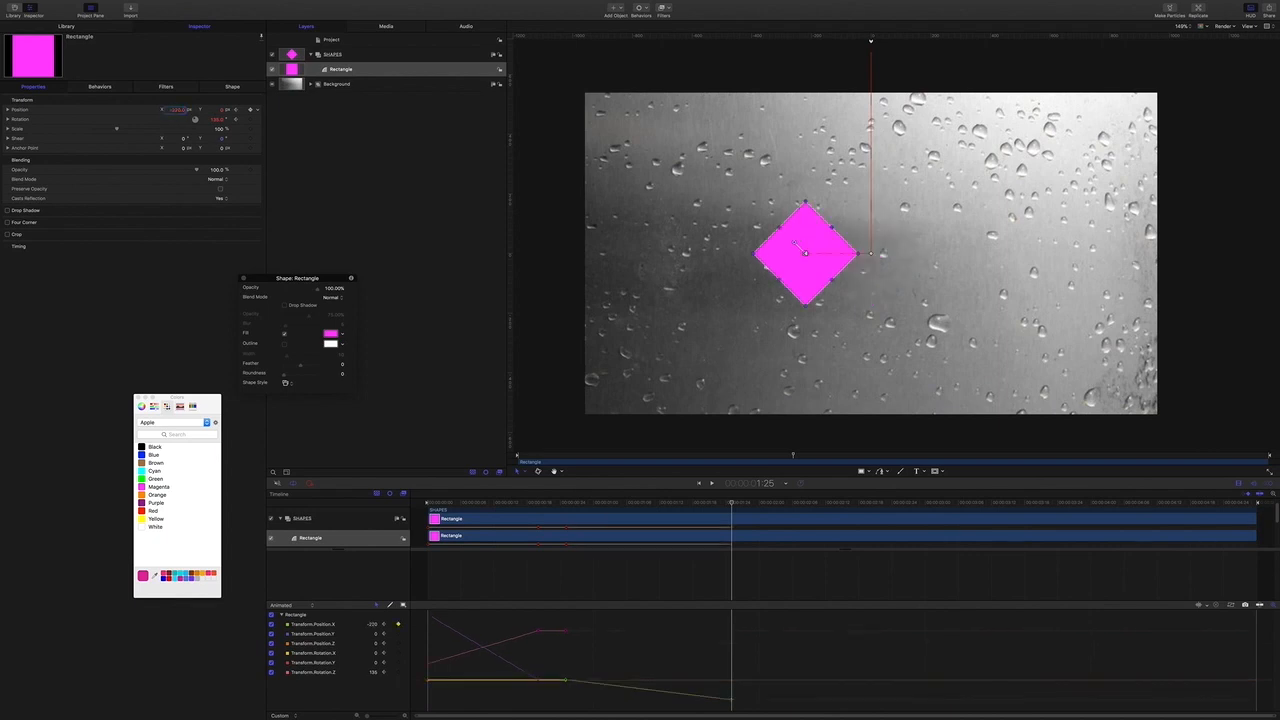
{"action": "left_click", "coordinate": [219, 122]}
{"action": "type", "text": "45"}
{"action": "key", "text": "Return"}
Add position and rotation keyframes at 2:00 to hold the rectangle at its current pose.
{"action": "left_click", "coordinate": [767, 485]}
{"action": "type", "text": "2"}
{"action": "key", "text": "Return"}
{"action": "left_click", "coordinate": [250, 109]}
{"action": "left_click", "coordinate": [250, 119]}
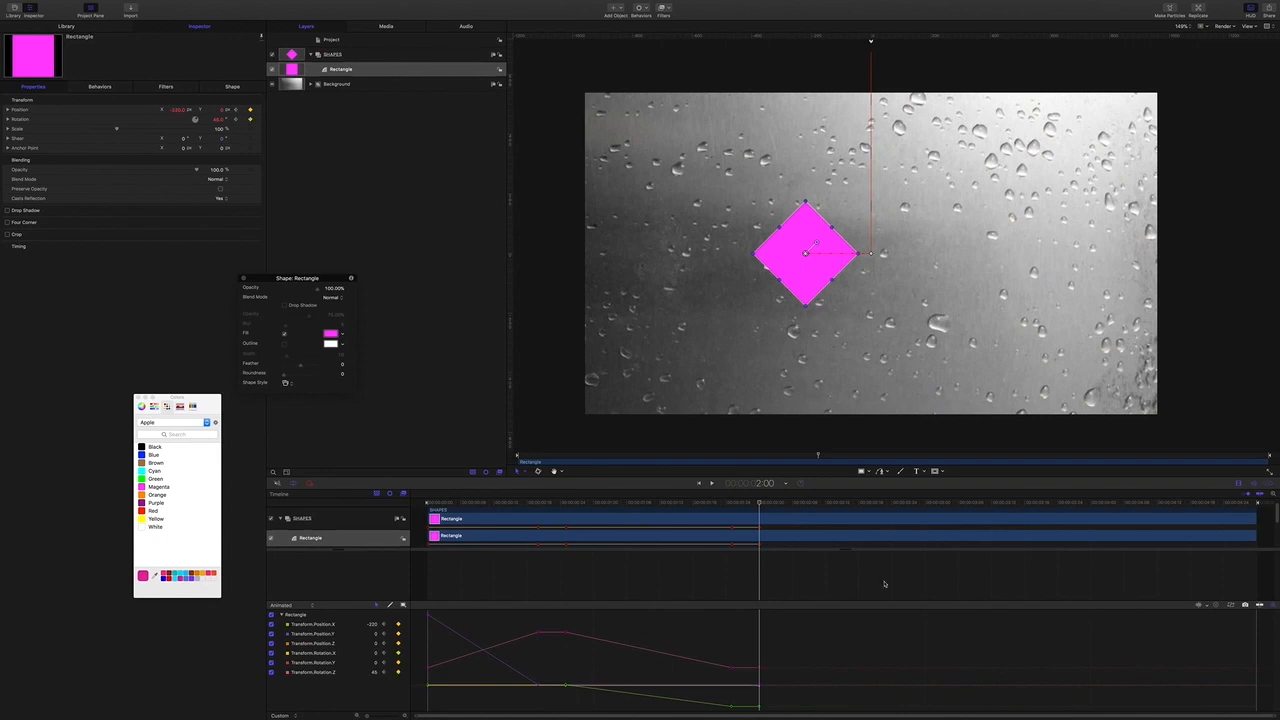
At 3:00, set the rectangle's X position to 200 px and its rotation to -45°.
{"action": "left_click", "coordinate": [766, 484]}
{"action": "type", "text": "3"}
{"action": "key", "text": "Return"}
{"action": "left_click", "coordinate": [173, 110]}
{"action": "type", "text": "0"}
{"action": "key", "text": "Return"}
{"action": "key", "text": "Return"}
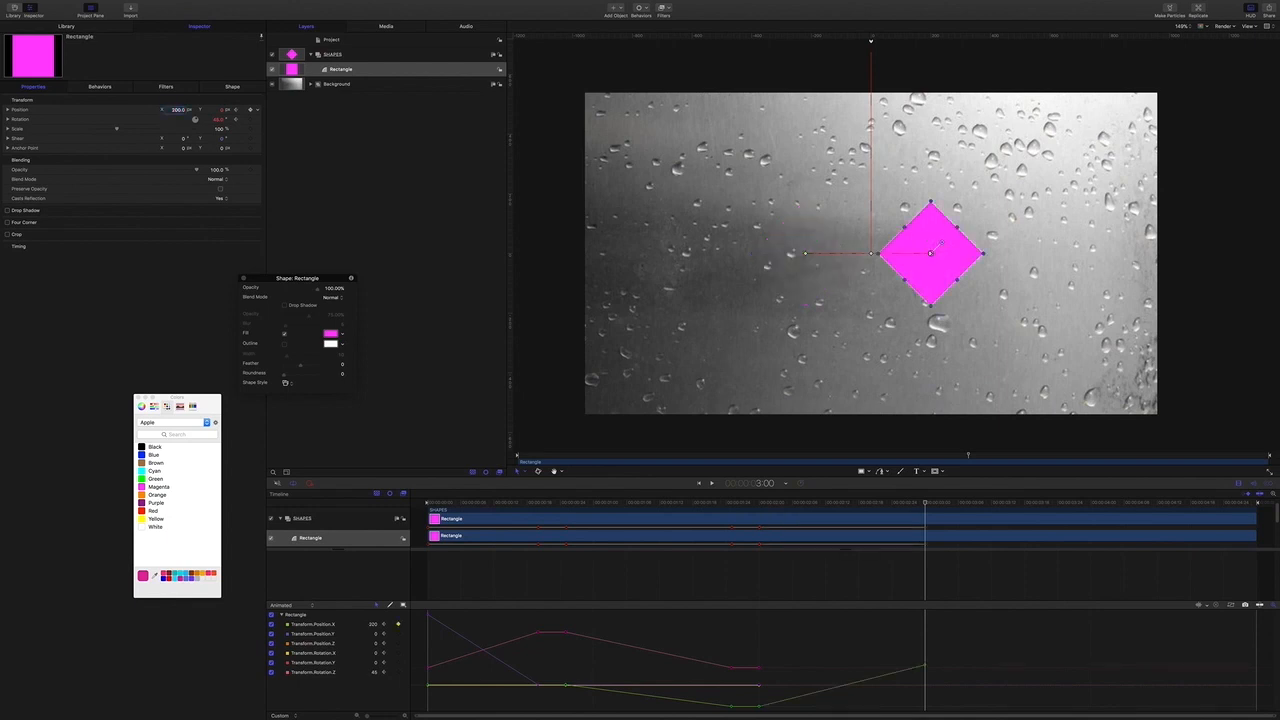
{"action": "left_click", "coordinate": [220, 121]}
{"action": "key", "text": "BackSpace"}
{"action": "type", "text": "-45"}
{"action": "key", "text": "Return"}
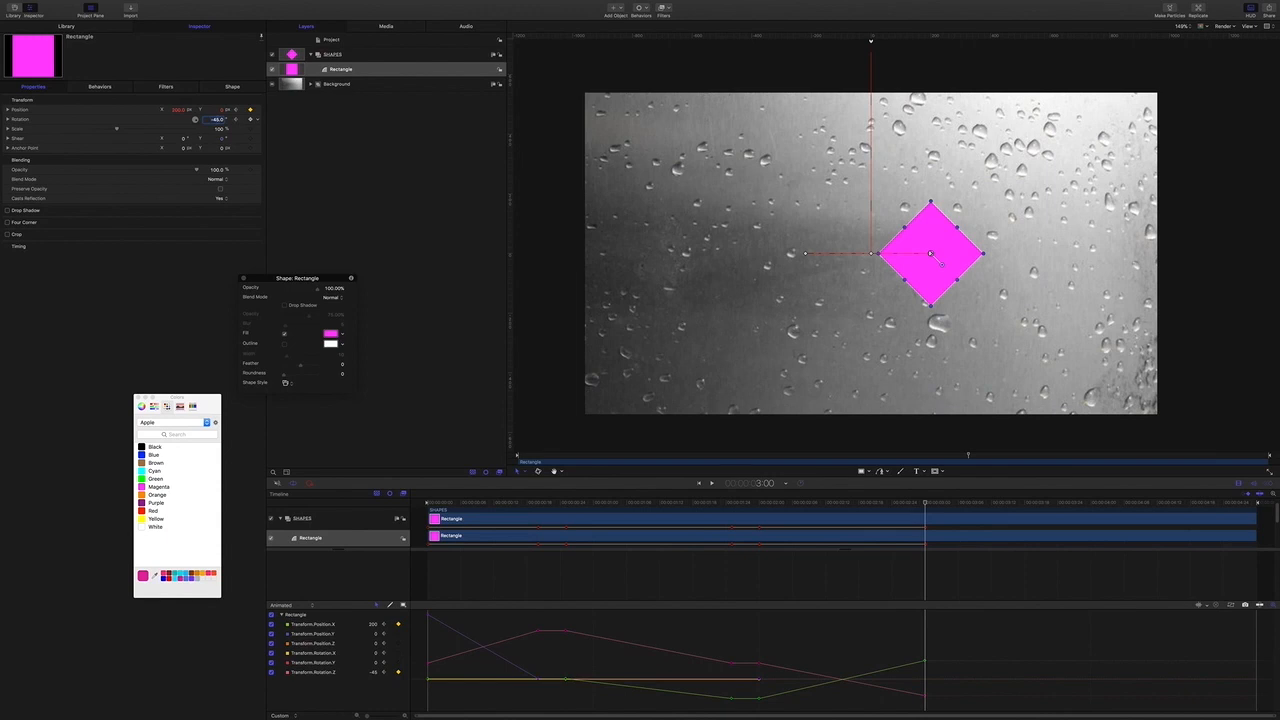
Add position and rotation keyframes at 3:05 to hold the rectangle at its current pose.
{"action": "left_click", "coordinate": [771, 488]}
{"action": "type", "text": "305"}
{"action": "key", "text": "Return"}
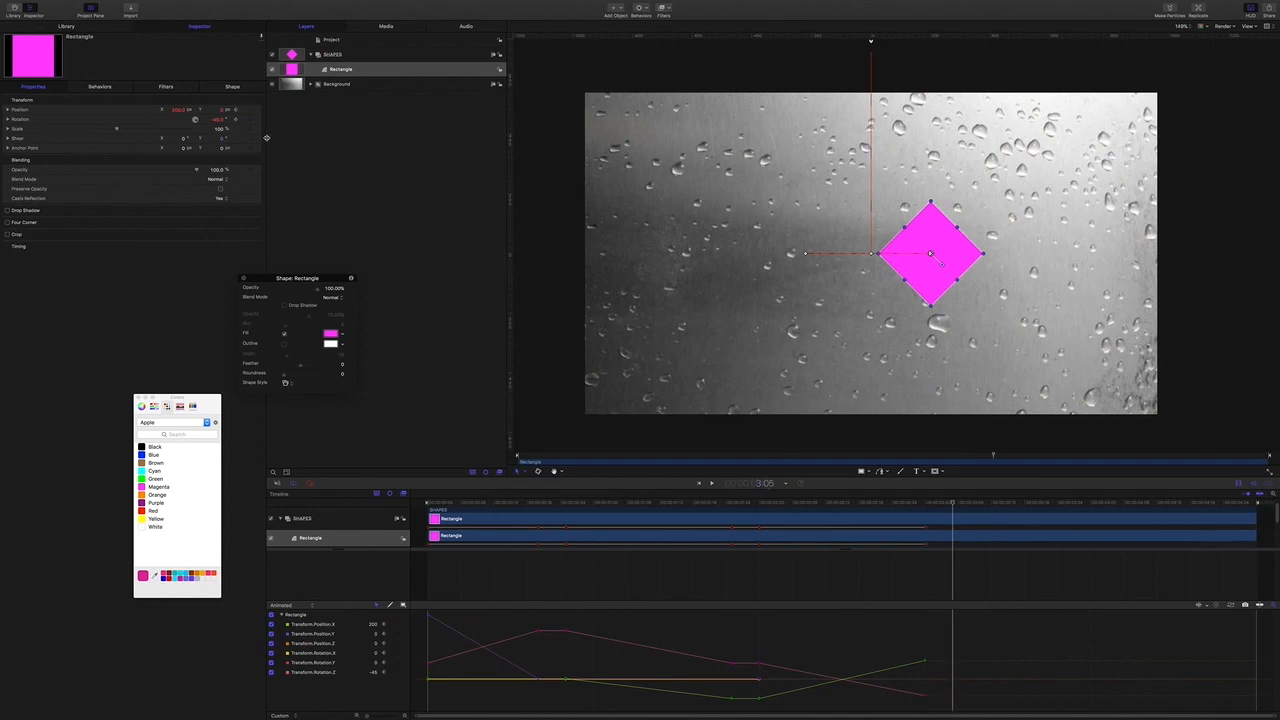
{"action": "left_click", "coordinate": [250, 109]}
{"action": "left_click", "coordinate": [251, 119]}
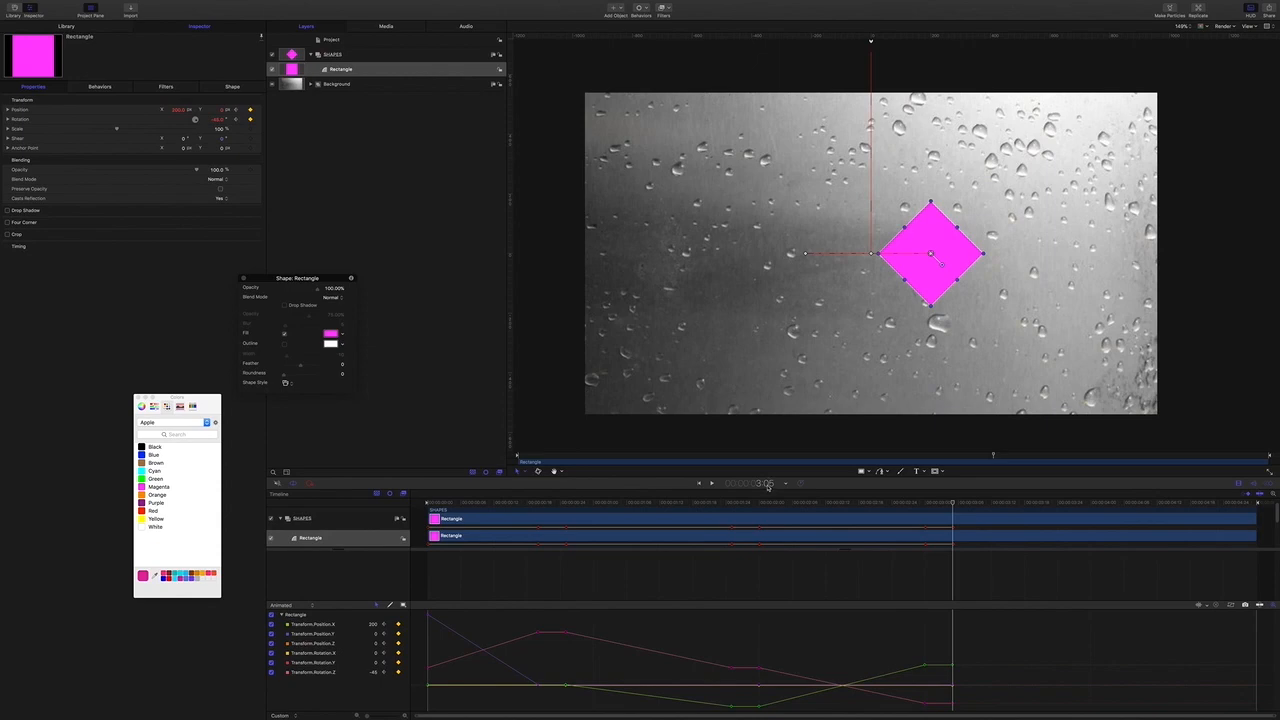
At 3:20, set the rectangle's X position to -460 px and its rotation to 45°.
{"action": "left_click", "coordinate": [768, 485]}
{"action": "type", "text": "3.20"}
{"action": "key", "text": "Return"}
{"action": "left_click", "coordinate": [177, 110]}
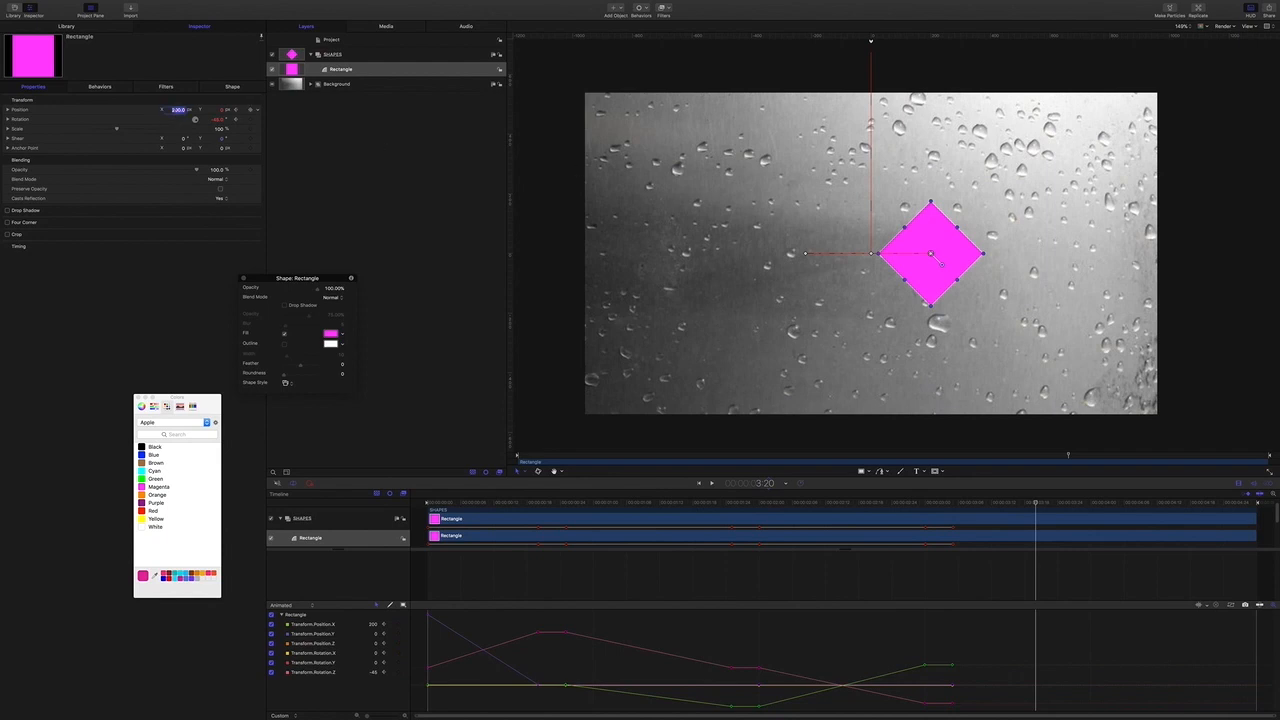
{"action": "key", "text": "BackSpace"}
{"action": "type", "text": "-400"}
{"action": "key", "text": "Return"}
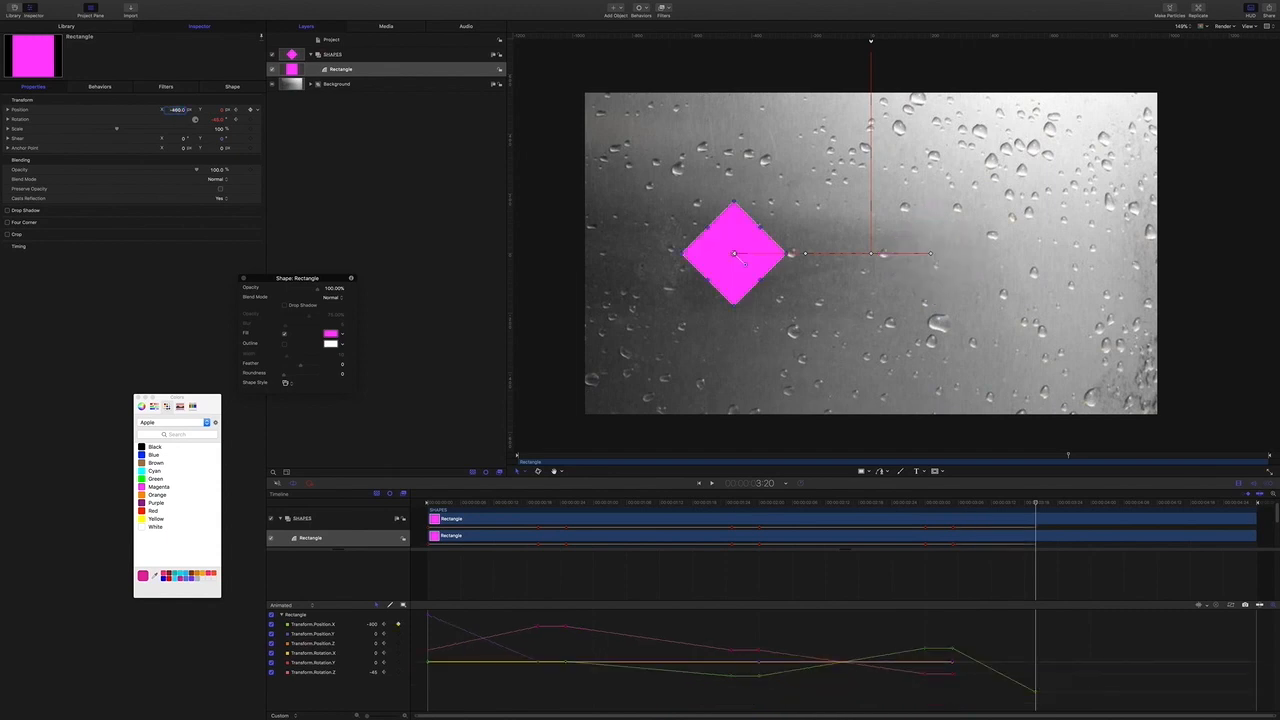
{"action": "left_click", "coordinate": [218, 120]}
{"action": "type", "text": "45"}
{"action": "key", "text": "Return"}
At 4:00, move the rectangle horizontally just past the frame's left edge and set its rotation to 135°.
{"action": "left_click", "coordinate": [766, 484]}
{"action": "key", "text": "BackSpace"}
{"action": "type", "text": "45"}
{"action": "key", "text": "Return"}
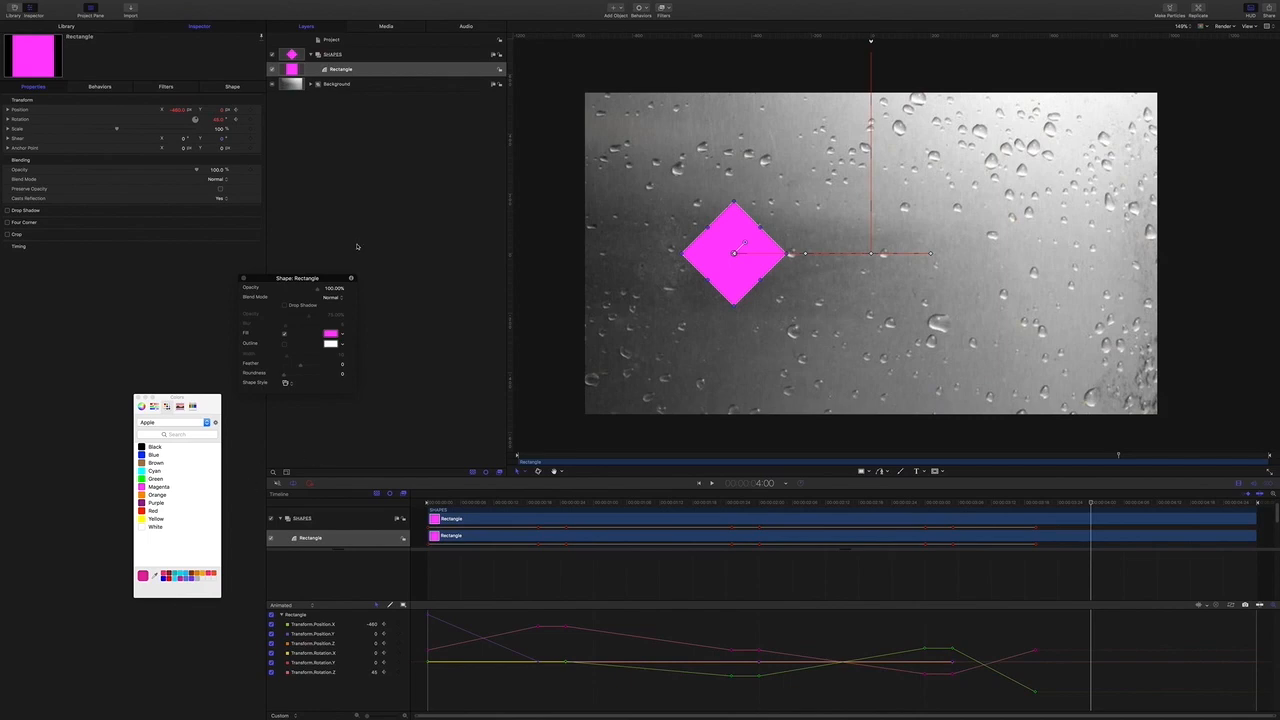
{"action": "double_click", "coordinate": [179, 110]}
{"action": "key", "text": "BackSpace"}
{"action": "key", "text": "Return"}
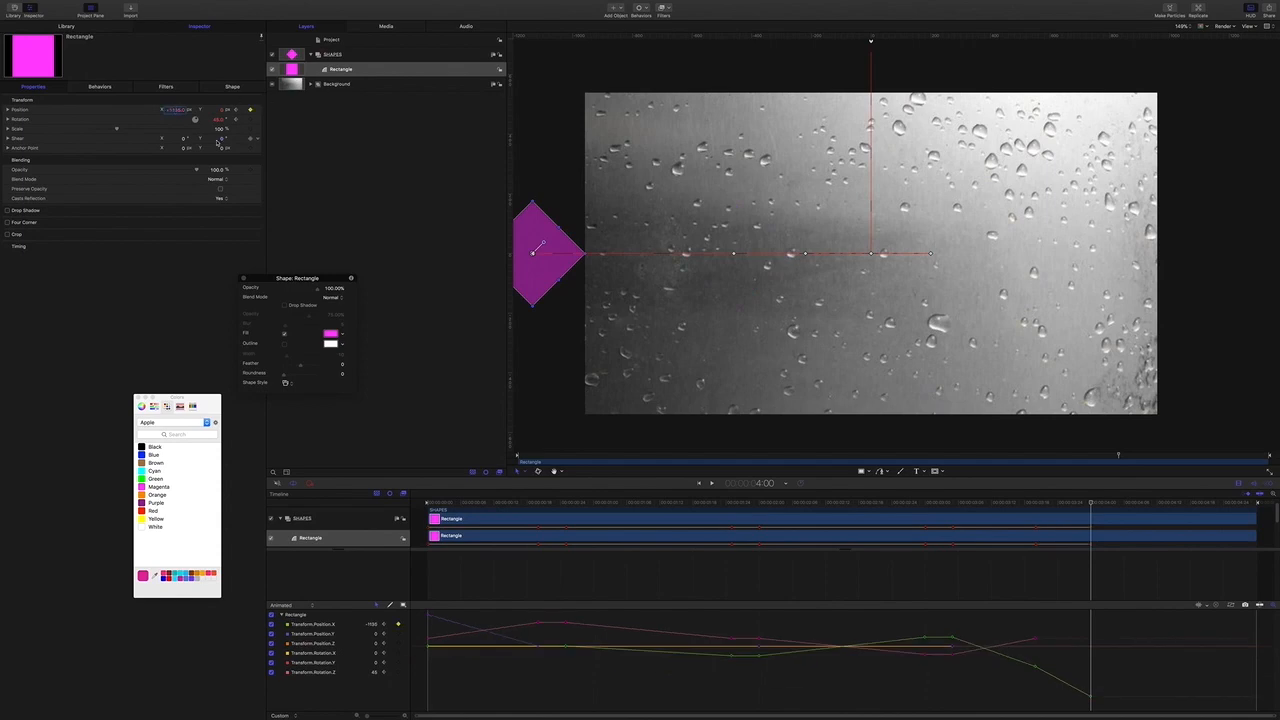
{"action": "double_click", "coordinate": [219, 120]}
{"action": "left_click", "coordinate": [219, 121]}
{"action": "type", "text": "135"}
{"action": "key", "text": "Return"}
Play back the rectangle's animation from the first frame with nothing selected.
{"action": "key", "text": "Home"}
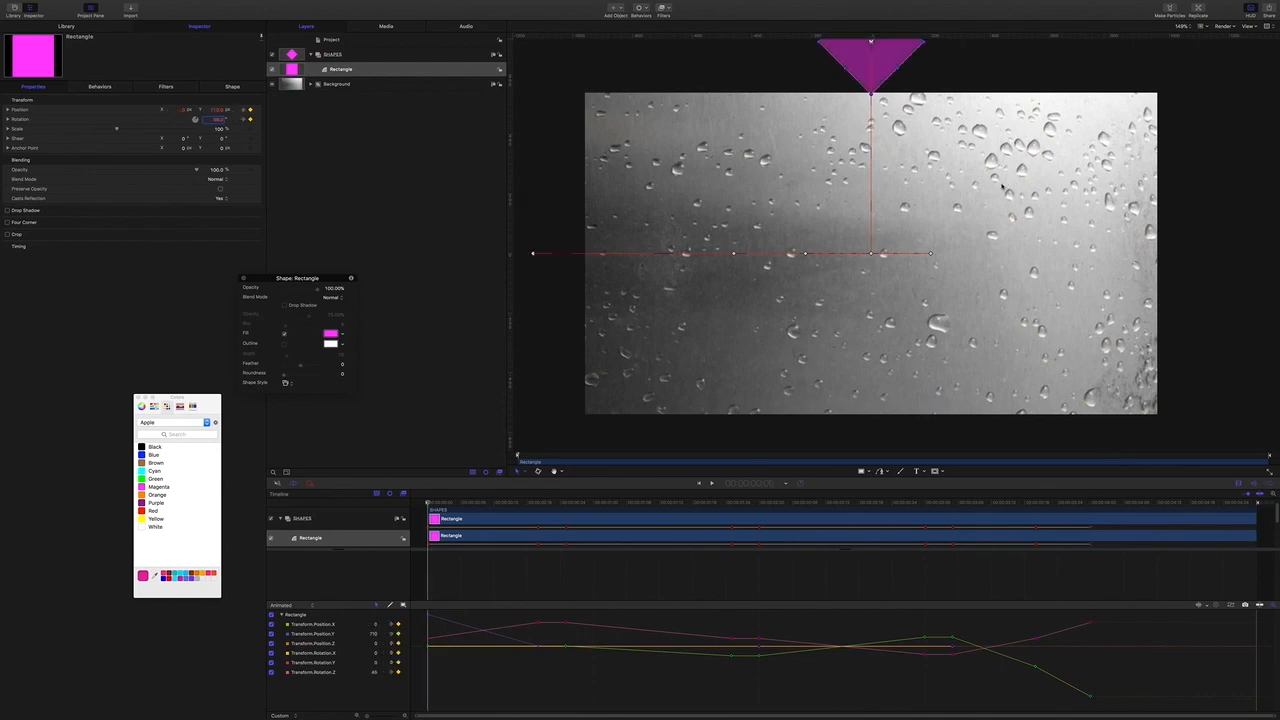
{"action": "left_click", "coordinate": [1202, 192]}
{"action": "key", "text": "space"}
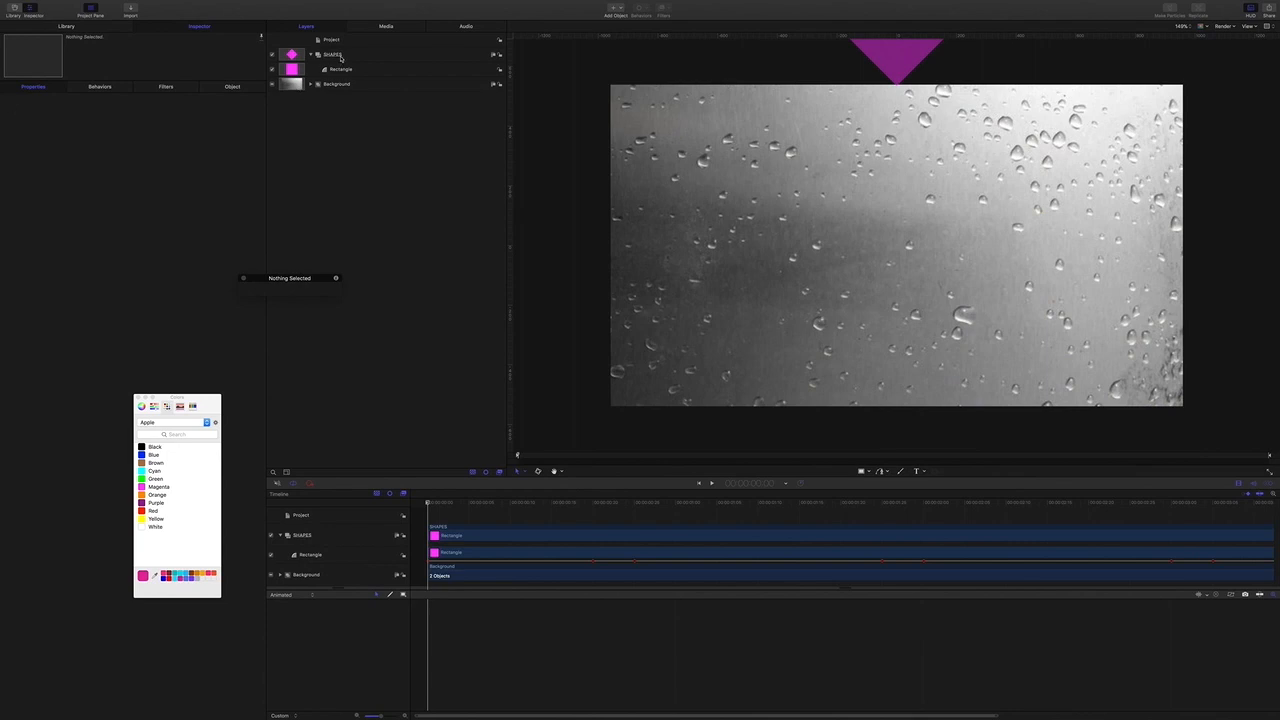
Rename the rectangle layer in the SHAPES group to "Lead".
{"action": "left_click", "coordinate": [340, 70]}
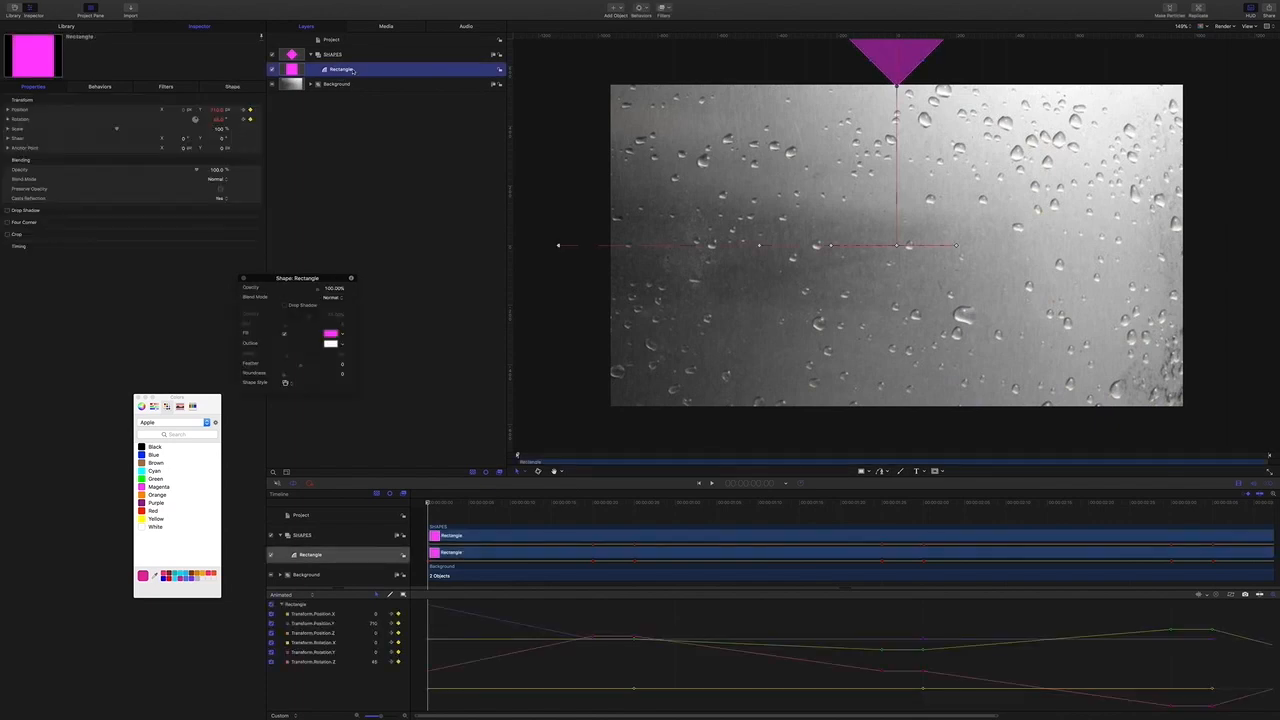
{"action": "double_click", "coordinate": [352, 70]}
{"action": "left_click_drag", "start_coordinate": [352, 69], "coordinate": [309, 68]}
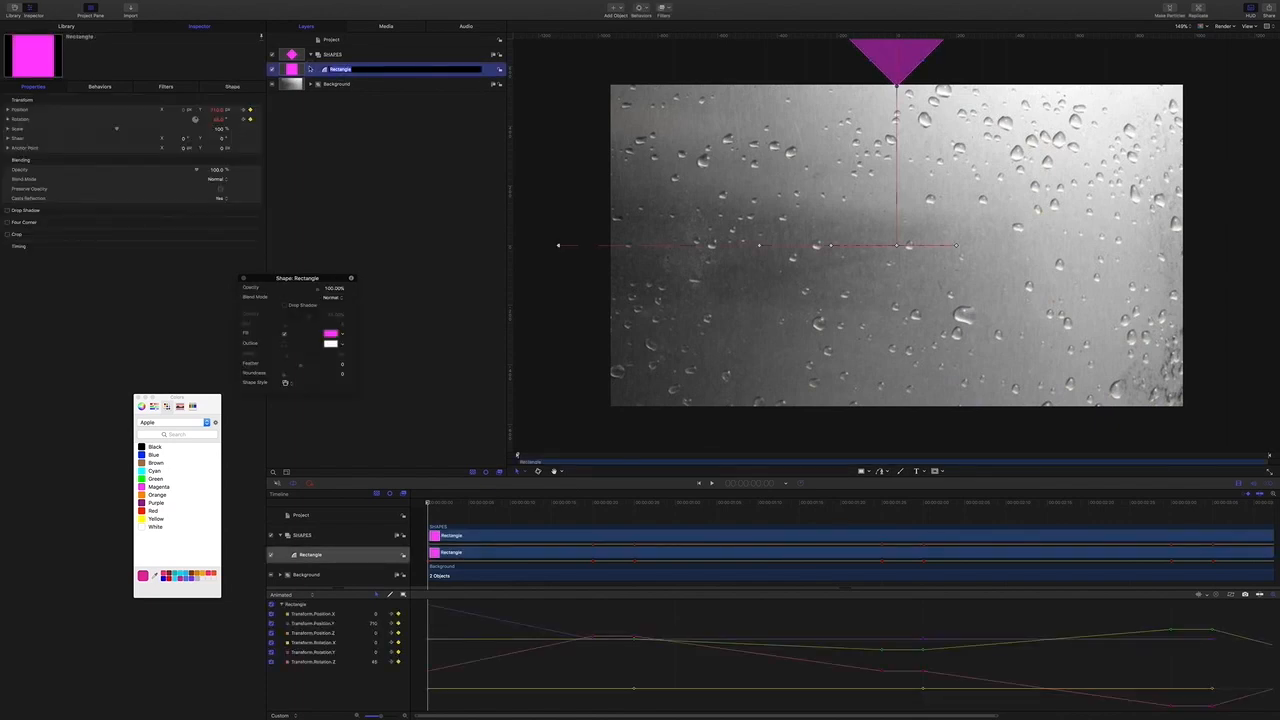
{"action": "type", "text": "Lead"}
{"action": "key", "text": "Return"}
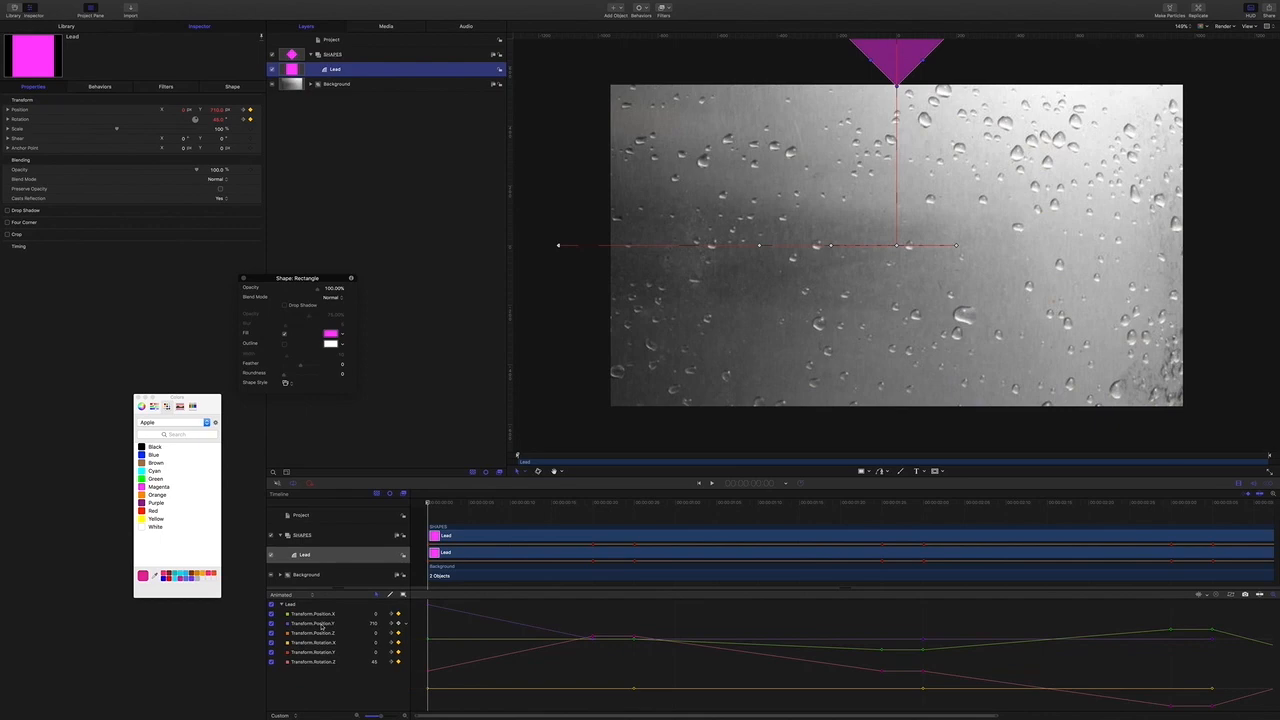
Hide the Lead shape's Position X, Position Z, Rotation X and Rotation Y curves in the Keyframe Editor.
{"action": "left_click", "coordinate": [271, 614]}
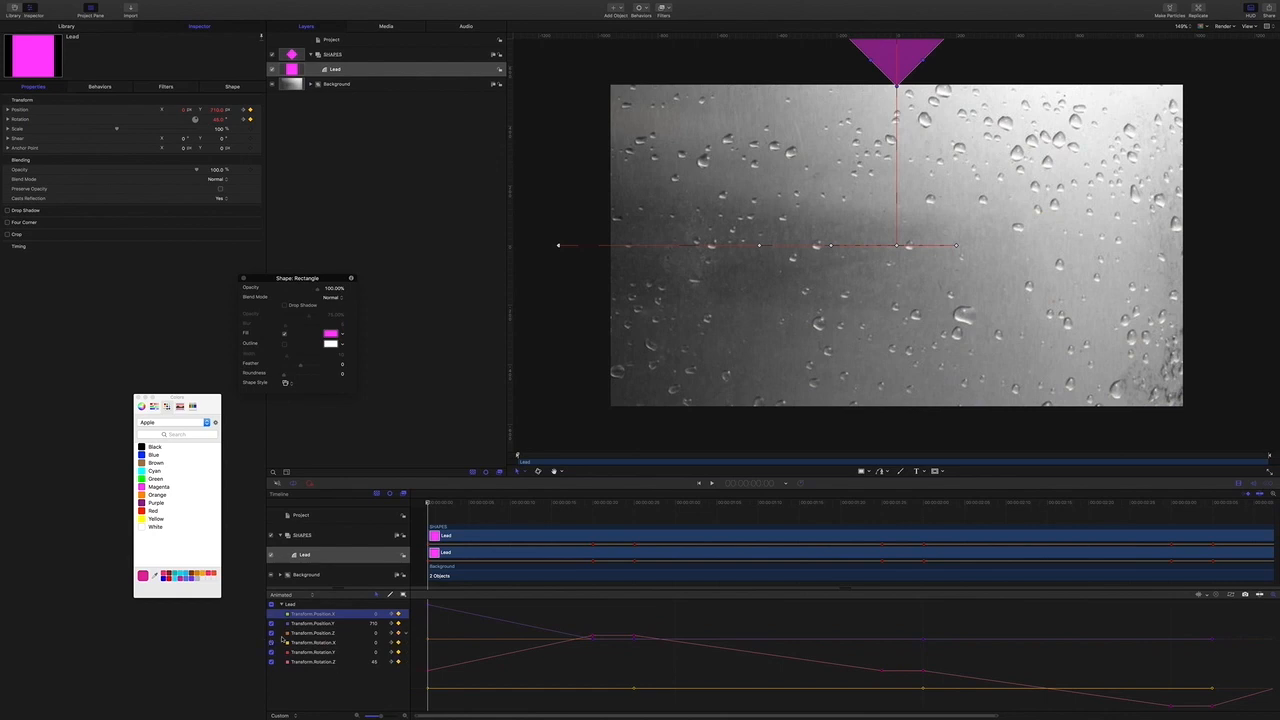
{"action": "left_click", "coordinate": [271, 633]}
{"action": "left_click", "coordinate": [271, 643]}
{"action": "left_click", "coordinate": [271, 652]}
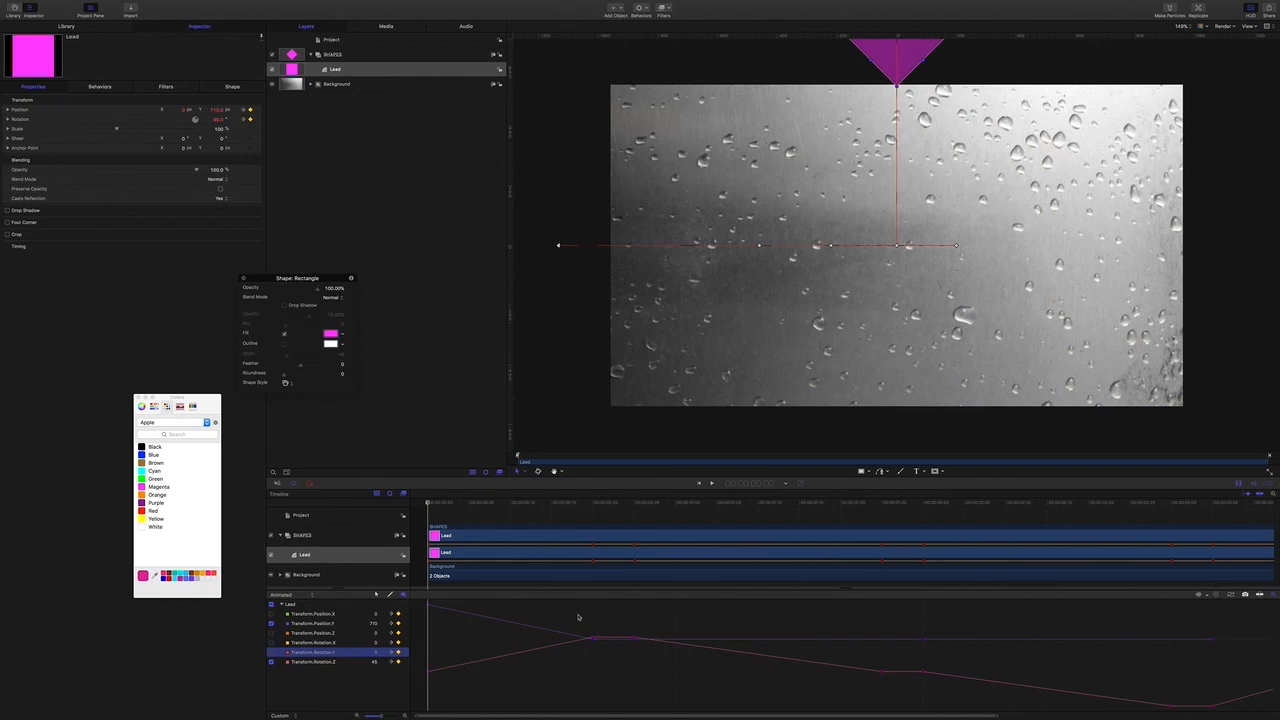
Apply Ease In to the Lead shape's Position Y and Rotation Z keyframes from the first frame to frame 20.
{"action": "left_click_drag", "start_coordinate": [604, 603], "coordinate": [428, 686]}
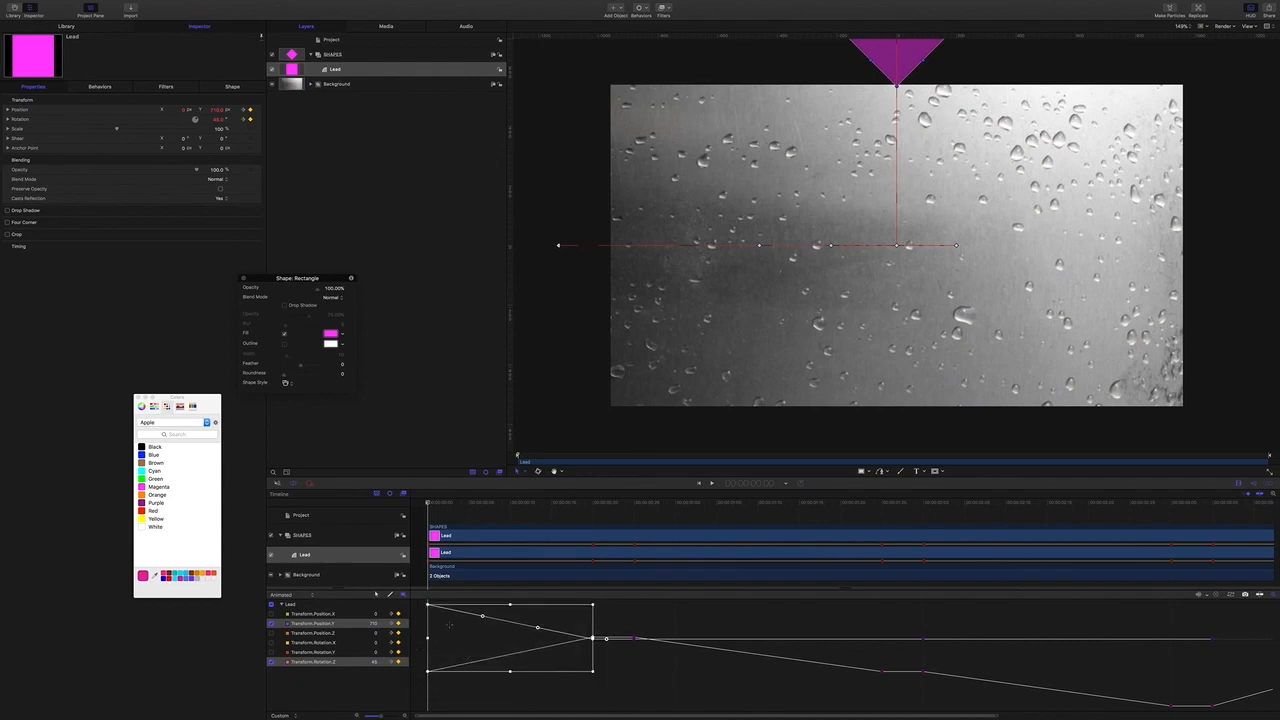
{"action": "left_click", "coordinate": [377, 595]}
{"action": "right_click", "coordinate": [428, 606]}
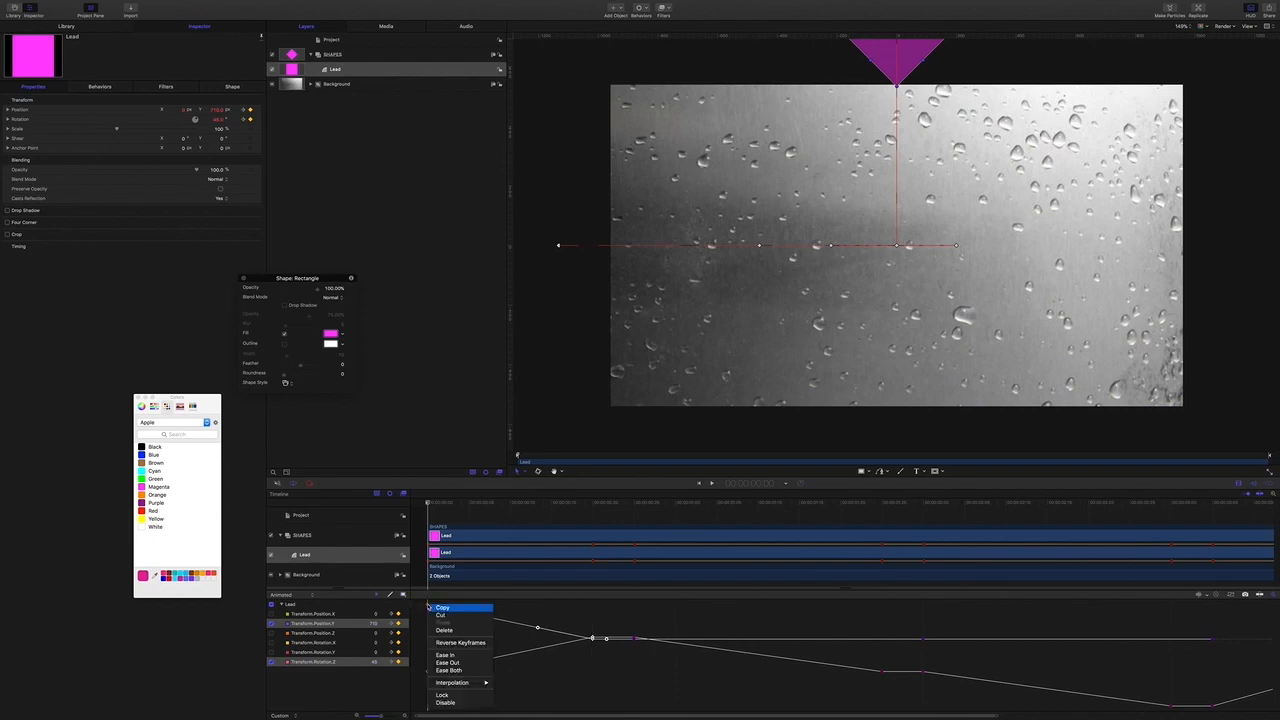
{"action": "left_click", "coordinate": [458, 655]}
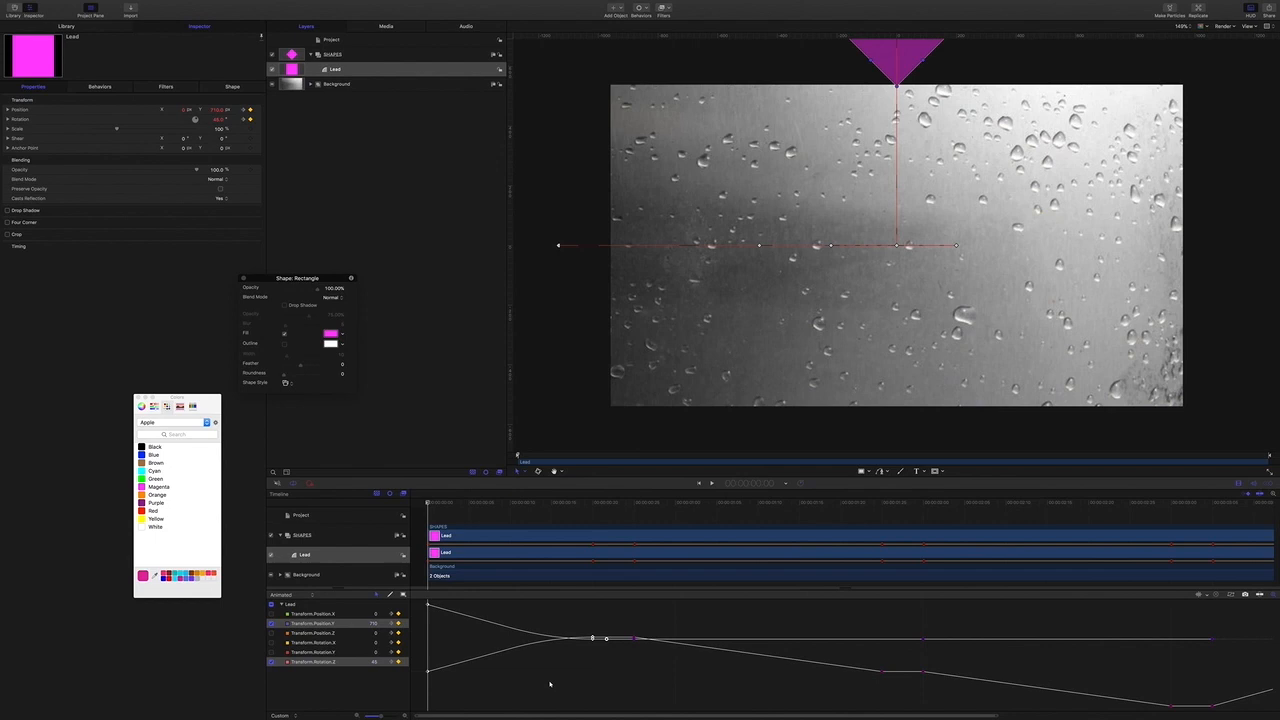
Reload the Lead shape's curves and leave only Position X and Rotation Z displayed in the Keyframe Editor.
{"action": "left_click", "coordinate": [272, 624]}
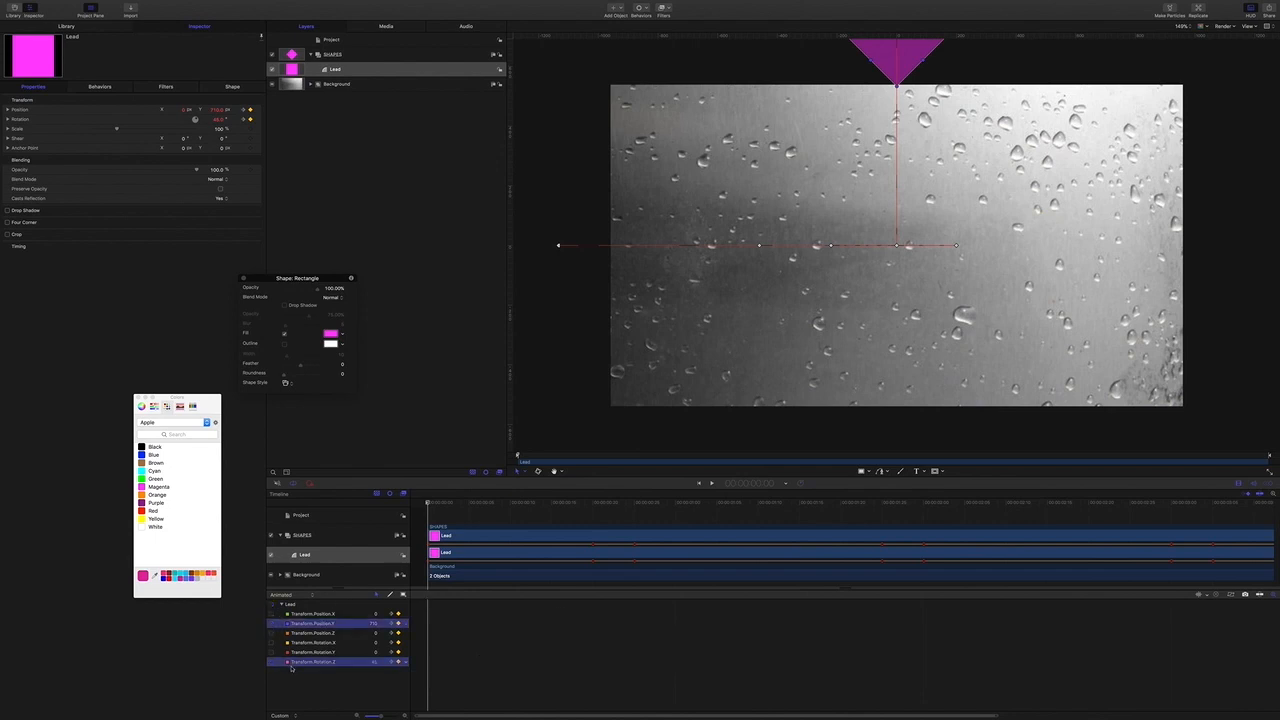
{"action": "left_click", "coordinate": [341, 56]}
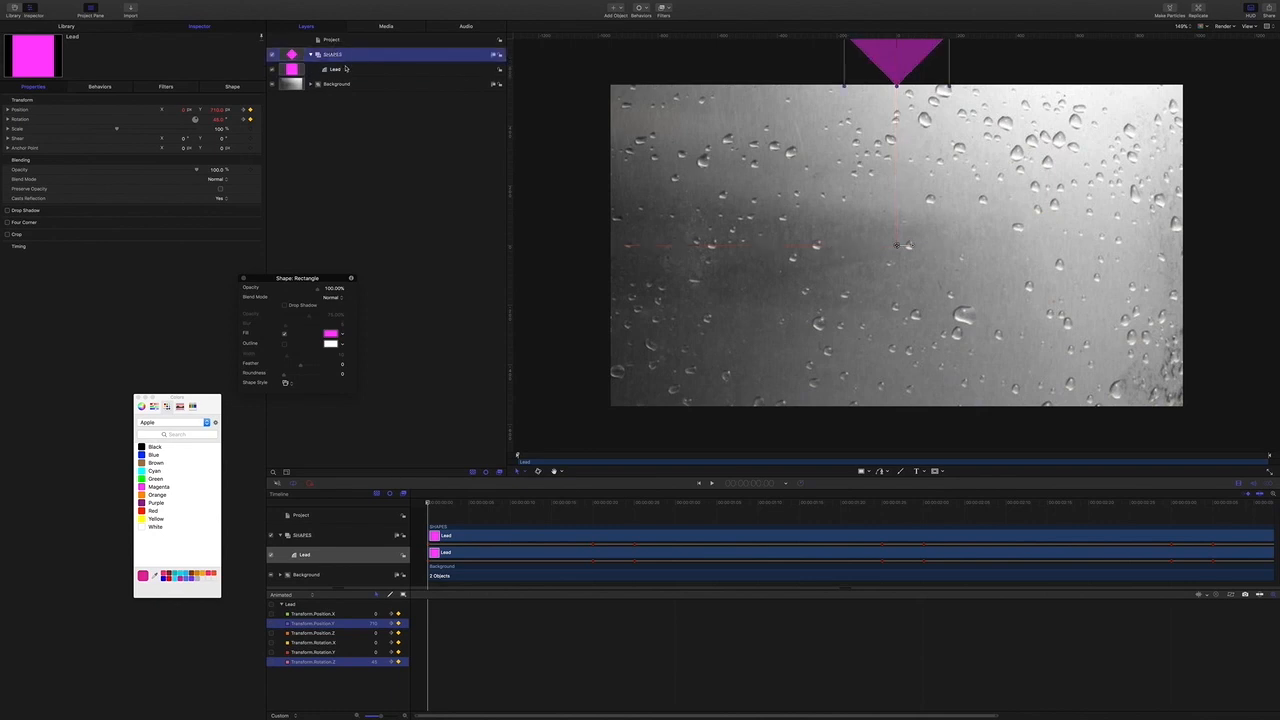
{"action": "left_click", "coordinate": [340, 69]}
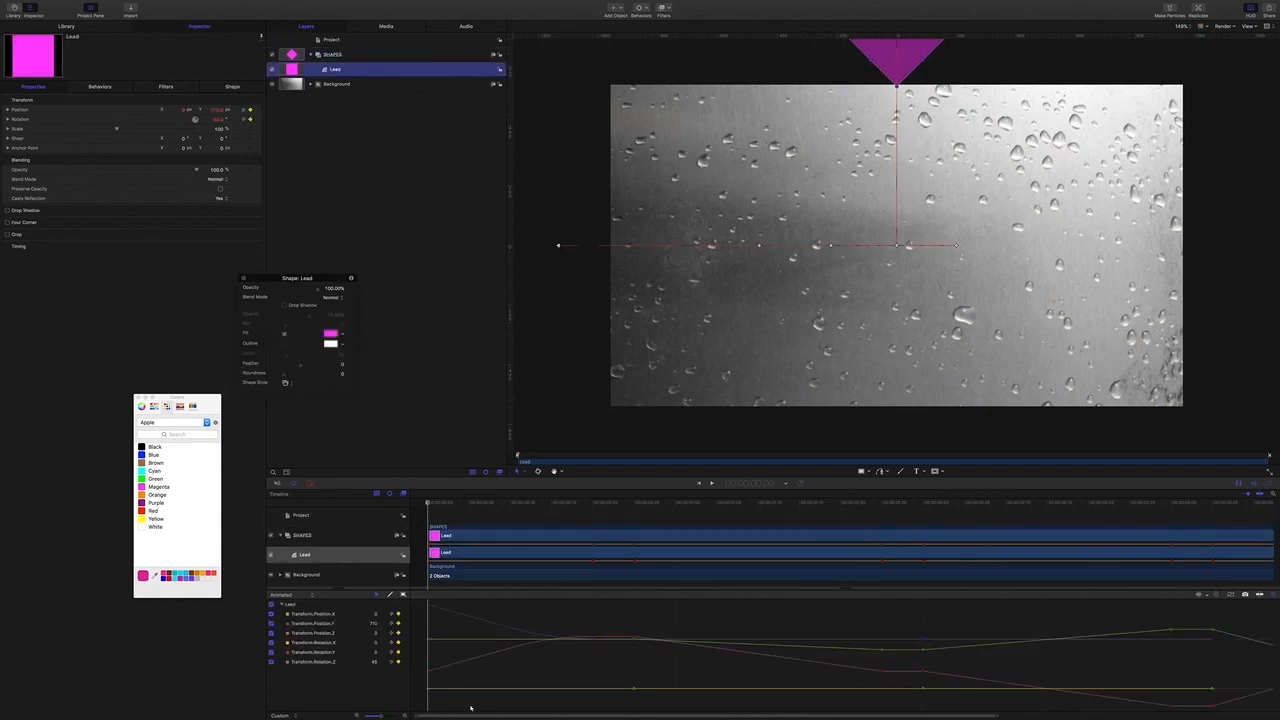
{"action": "left_click", "coordinate": [272, 624]}
{"action": "left_click", "coordinate": [272, 634]}
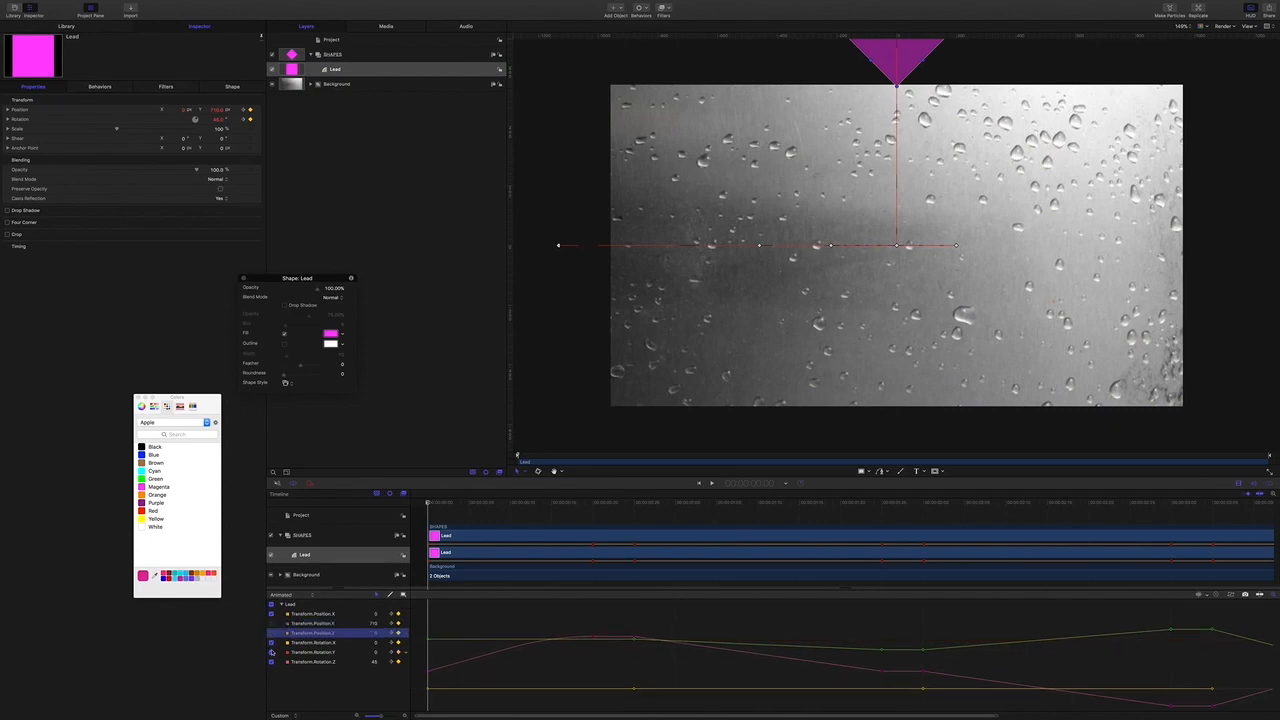
{"action": "left_click", "coordinate": [271, 644]}
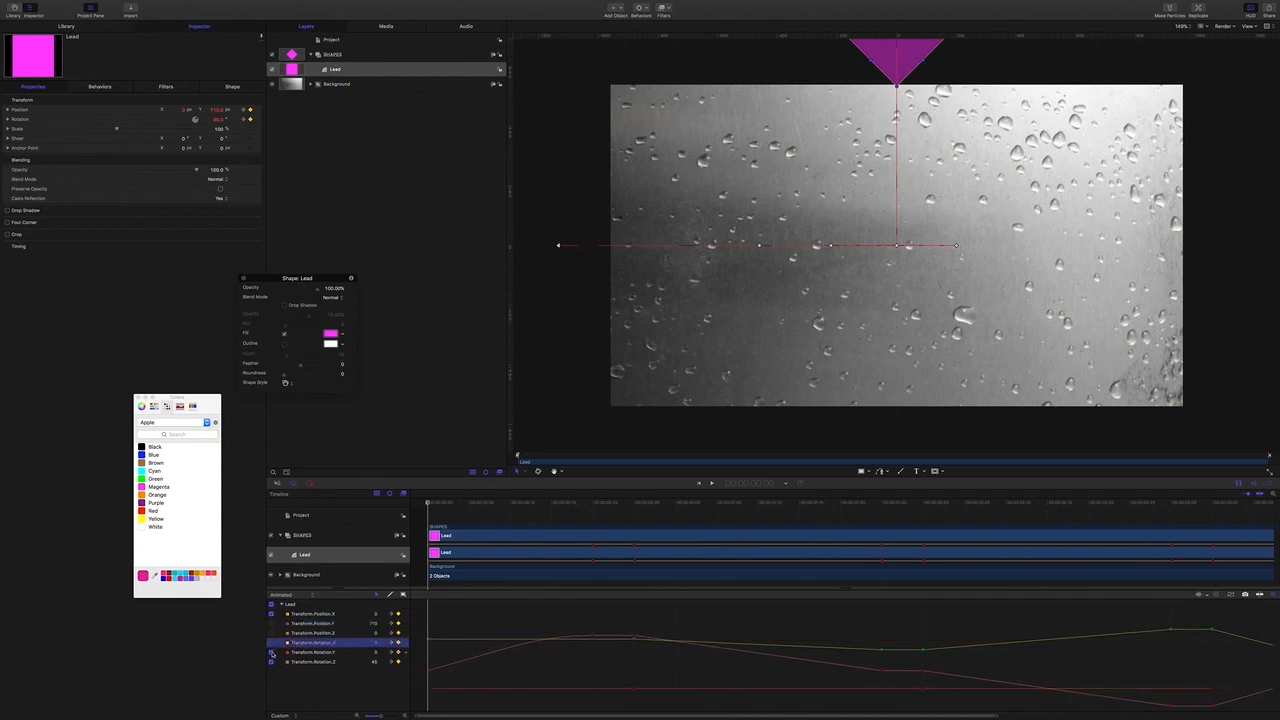
{"action": "left_click", "coordinate": [272, 653]}
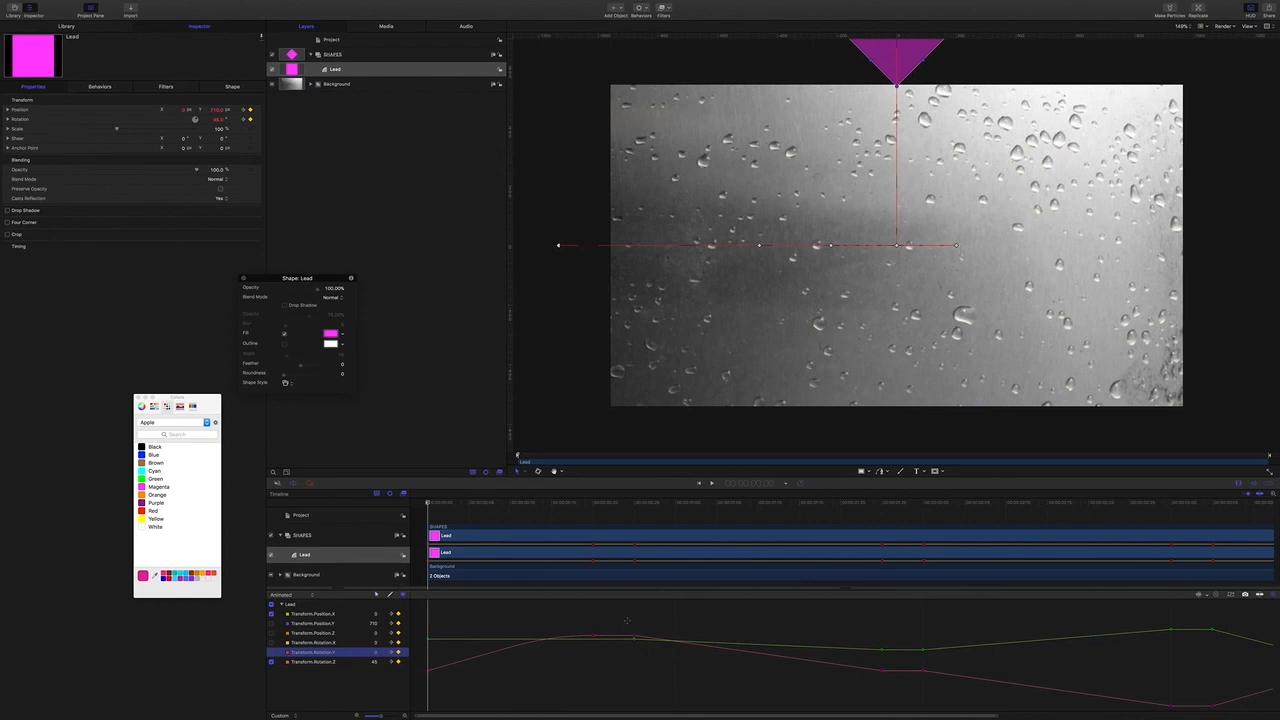
Apply Ease Both to the Lead shape's Position X and Rotation Z keyframes at frame 25 and 1:25.
{"action": "left_click_drag", "start_coordinate": [624, 607], "coordinate": [878, 690]}
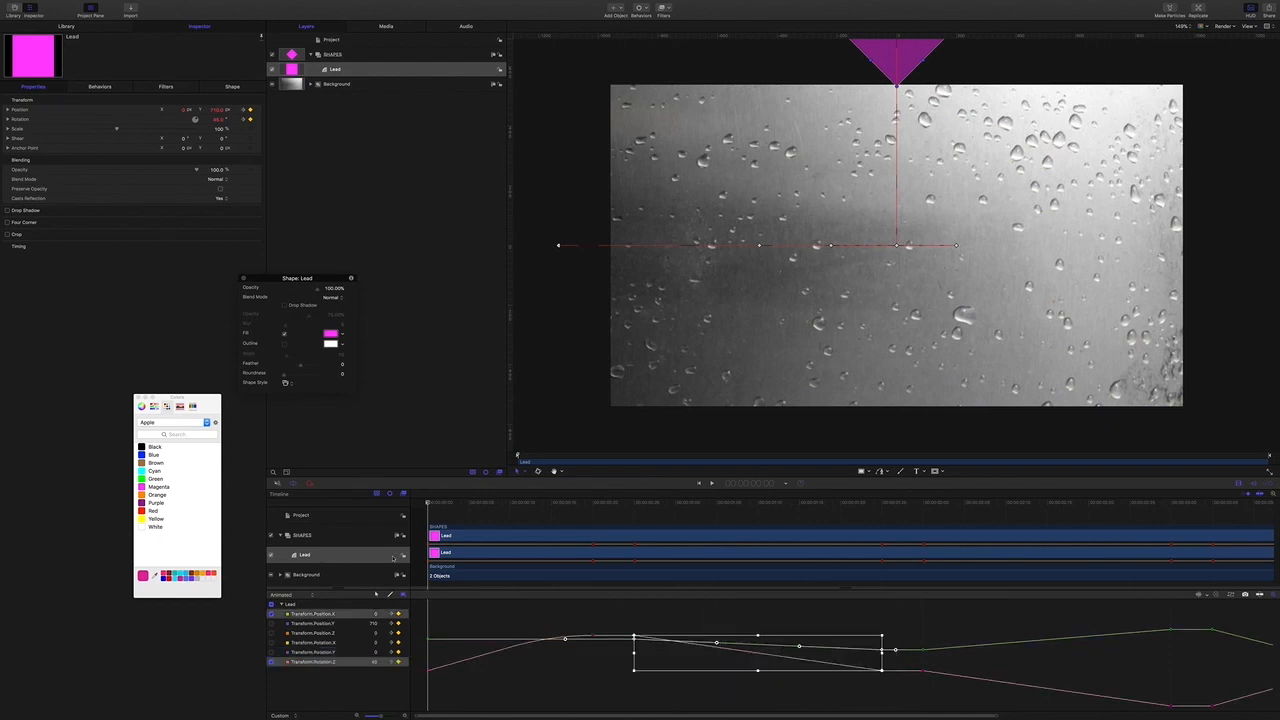
{"action": "left_click", "coordinate": [375, 595]}
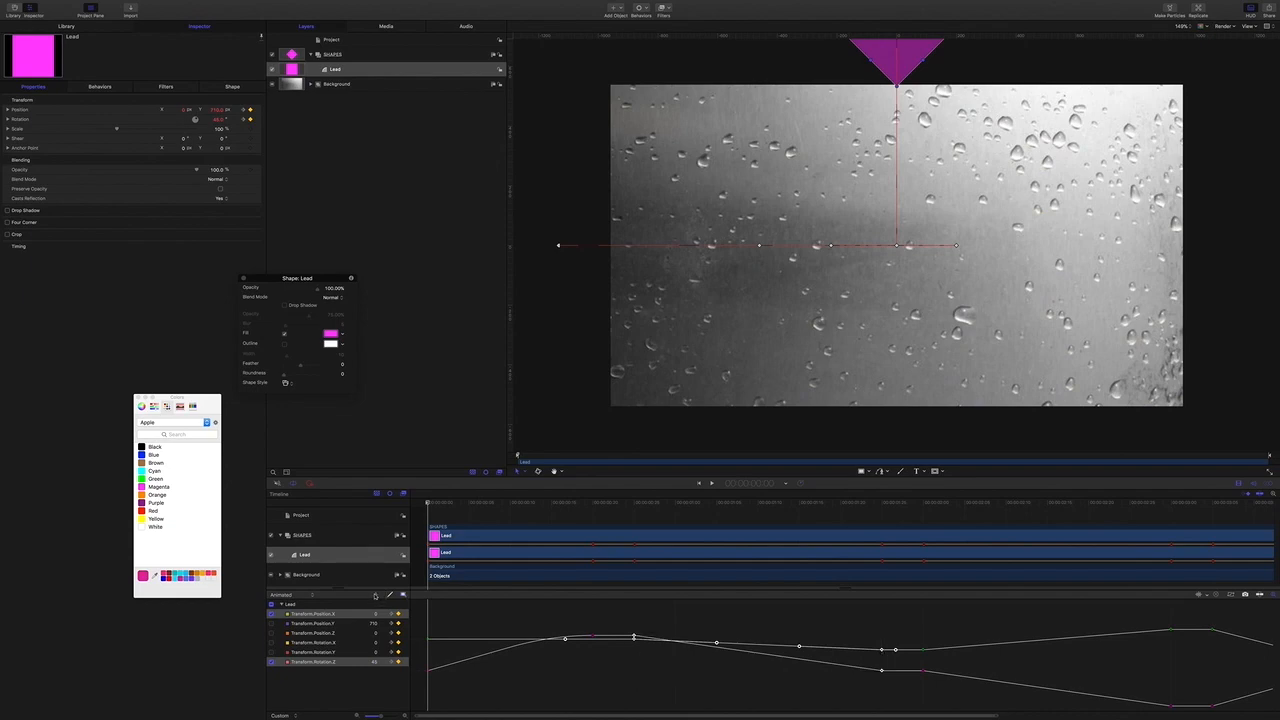
{"action": "right_click", "coordinate": [634, 636]}
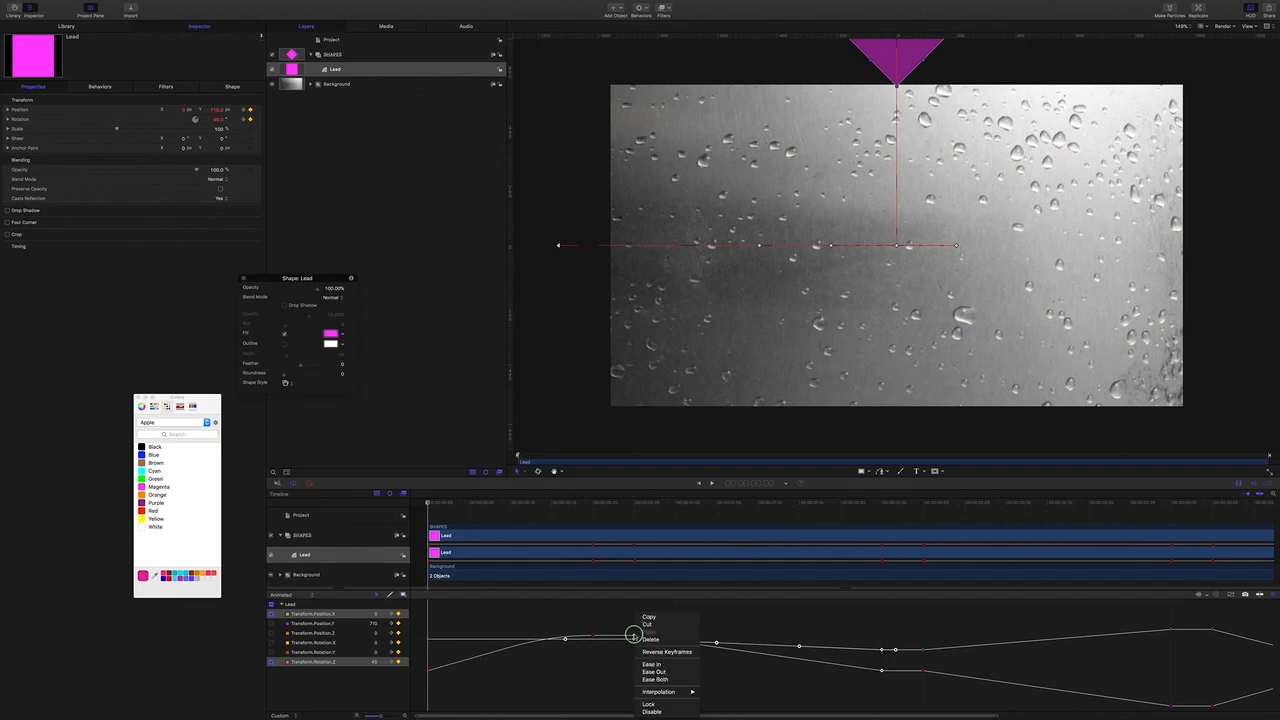
{"action": "left_click", "coordinate": [668, 680]}
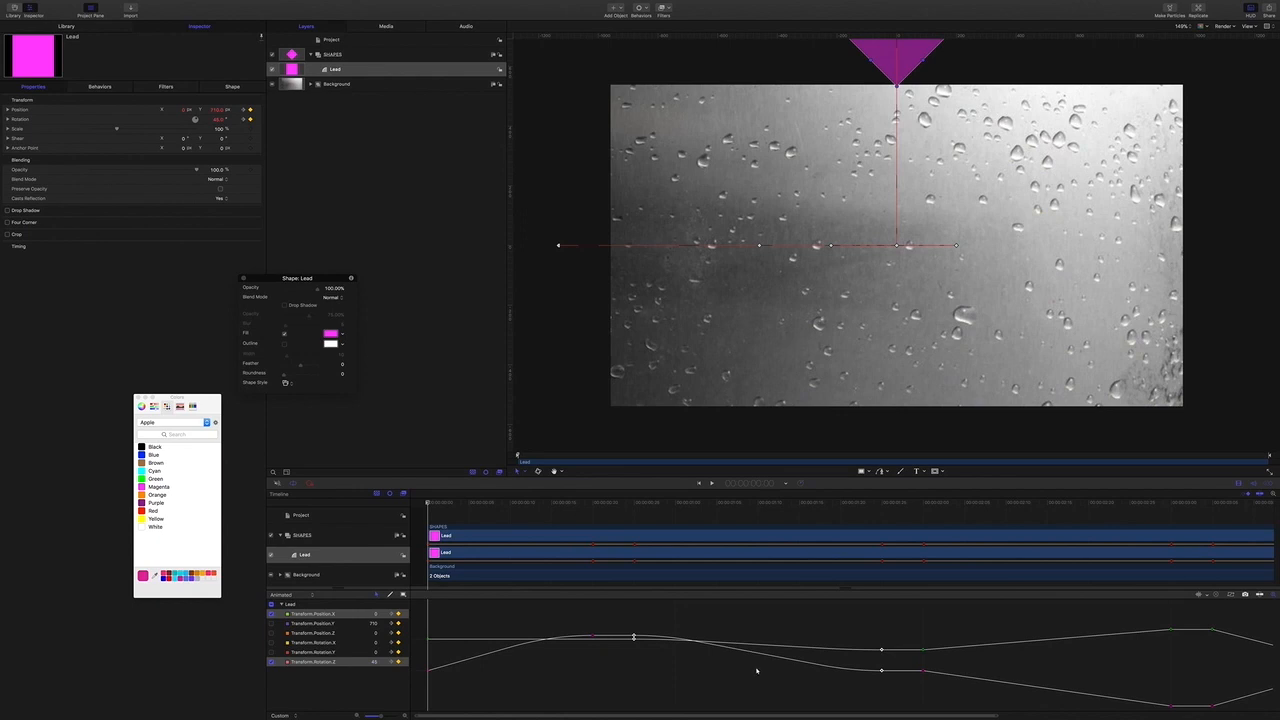
Apply Ease Both to the Lead shape's Position X and Rotation Z keyframes at 2:00 and 3:00.
{"action": "scroll", "coordinate": [757, 670], "scroll_direction": "right", "scroll_amount": 3}
{"action": "scroll", "coordinate": [757, 671], "scroll_direction": "right", "scroll_amount": 3}
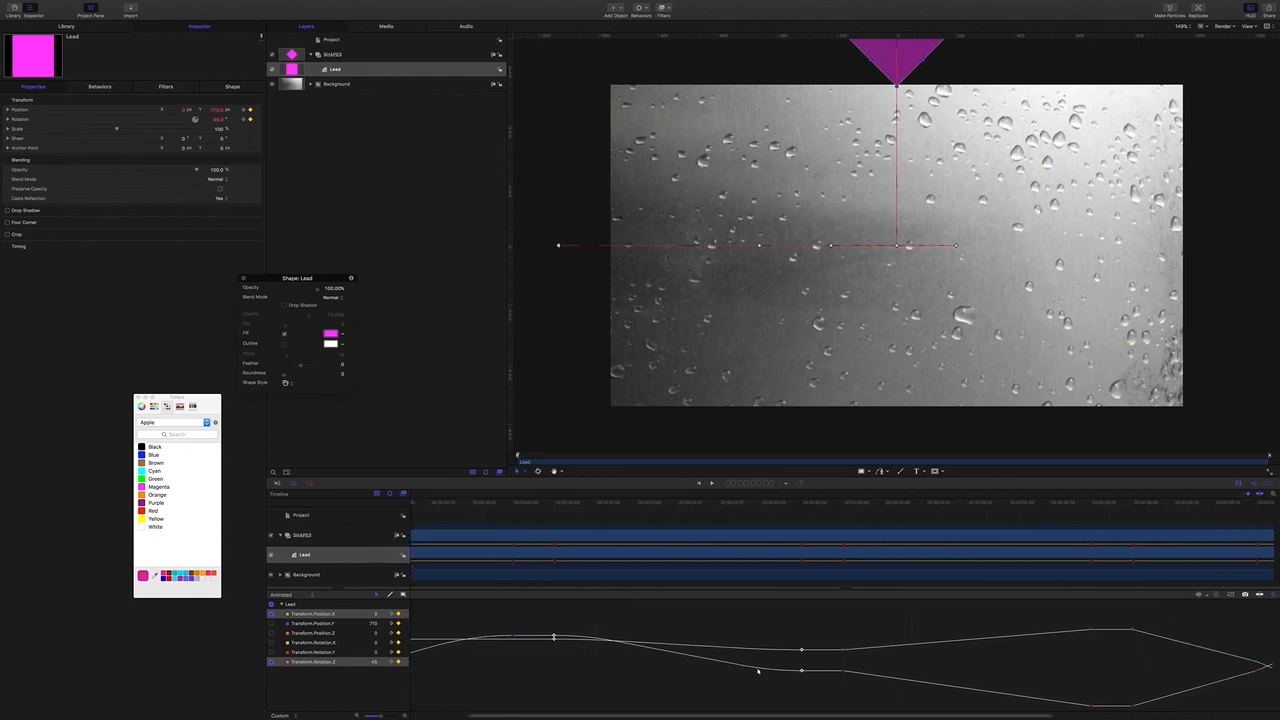
{"action": "scroll", "coordinate": [757, 670], "scroll_direction": "right", "scroll_amount": 3}
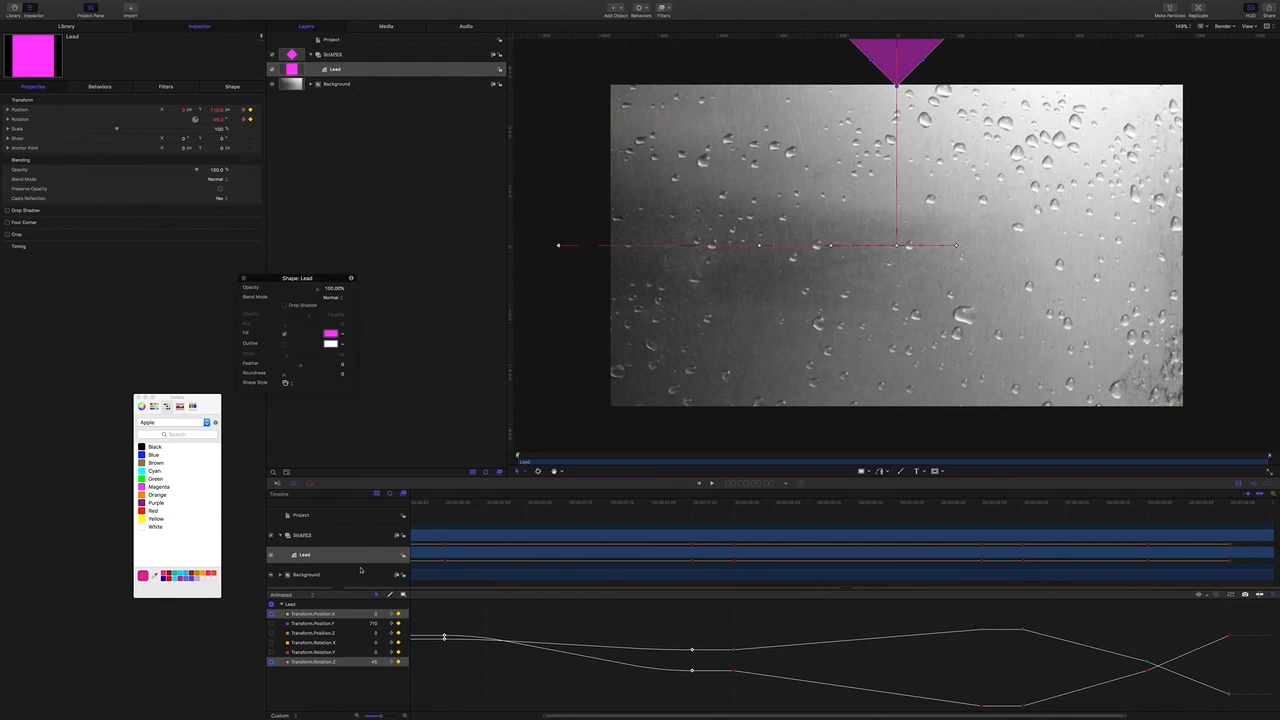
{"action": "left_click", "coordinate": [402, 595]}
{"action": "mouse_move", "coordinate": [722, 612]}
{"action": "left_mouse_down"}
{"action": "mouse_move", "coordinate": [809, 669]}
{"action": "mouse_move", "coordinate": [988, 708]}
{"action": "left_mouse_up"}
{"action": "left_click", "coordinate": [549, 640]}
{"action": "right_click", "coordinate": [733, 651]}
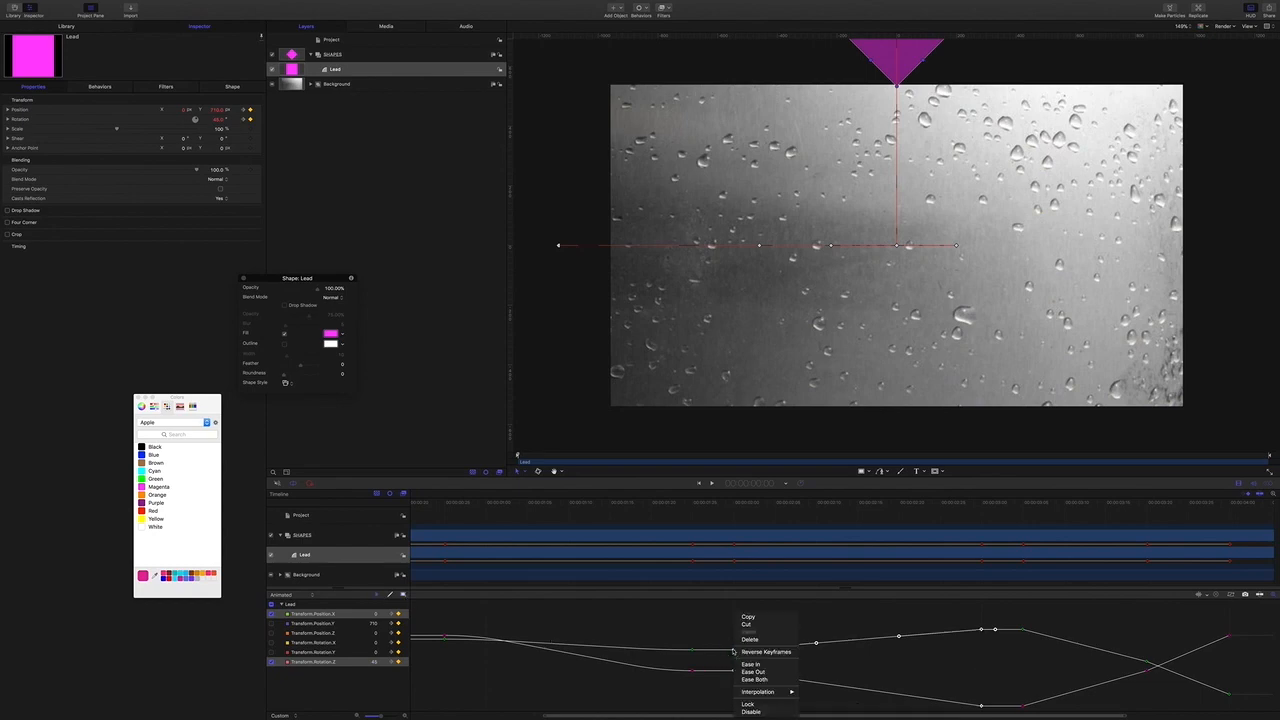
{"action": "left_click", "coordinate": [756, 679]}
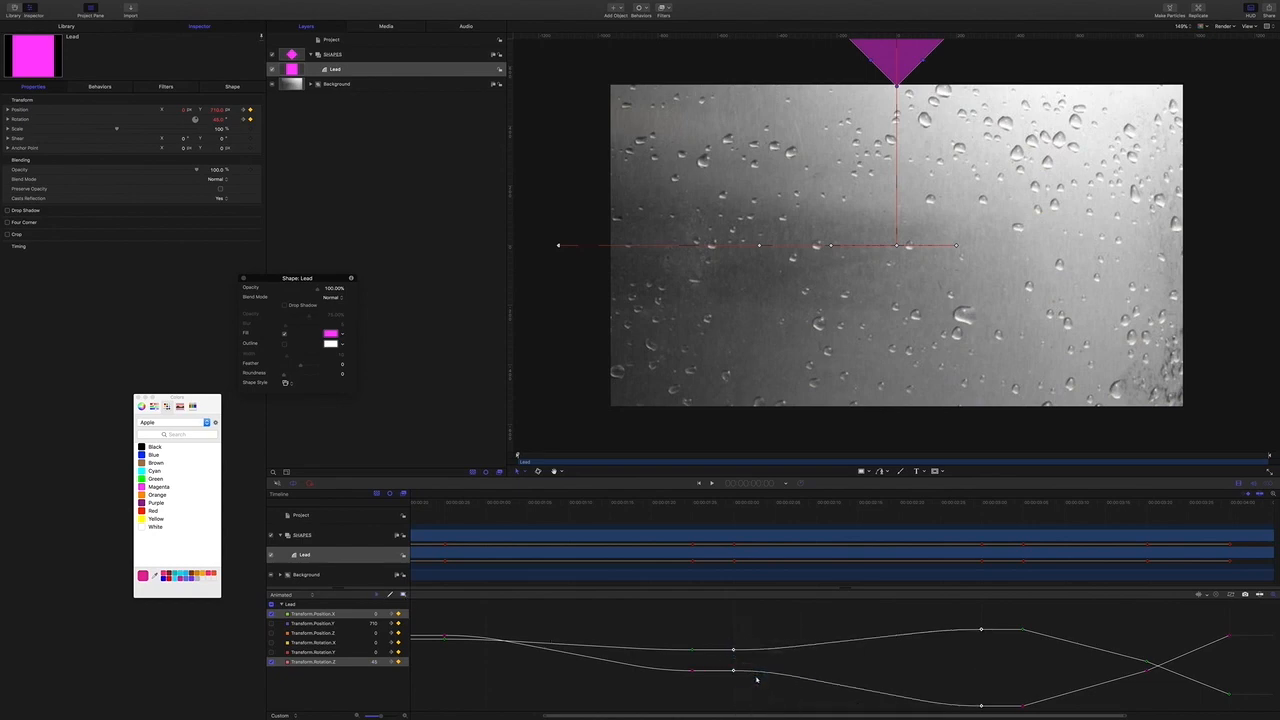
Step through the Lead shape's position keyframes to 3:05, with the keyframe graph zoomed out to include the final keyframes.
{"action": "scroll", "coordinate": [948, 645], "scroll_direction": "right", "scroll_amount": 2}
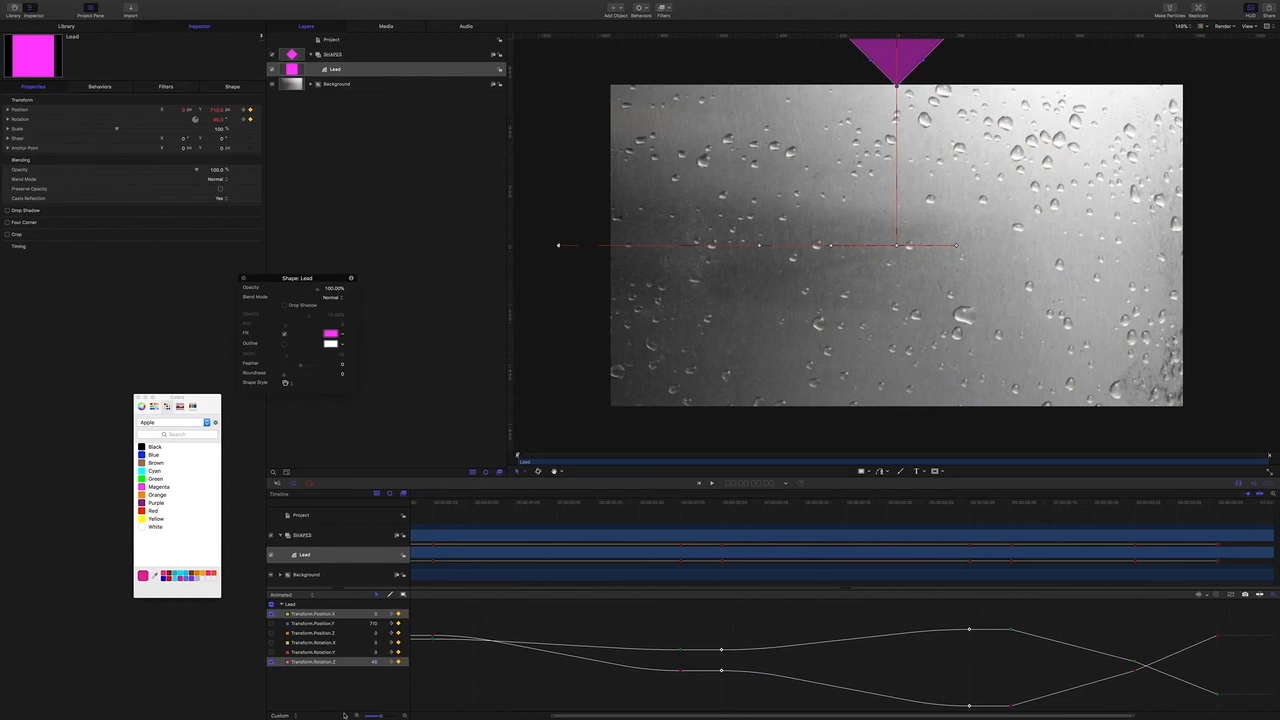
{"action": "left_click_drag", "start_coordinate": [380, 716], "coordinate": [370, 716]}
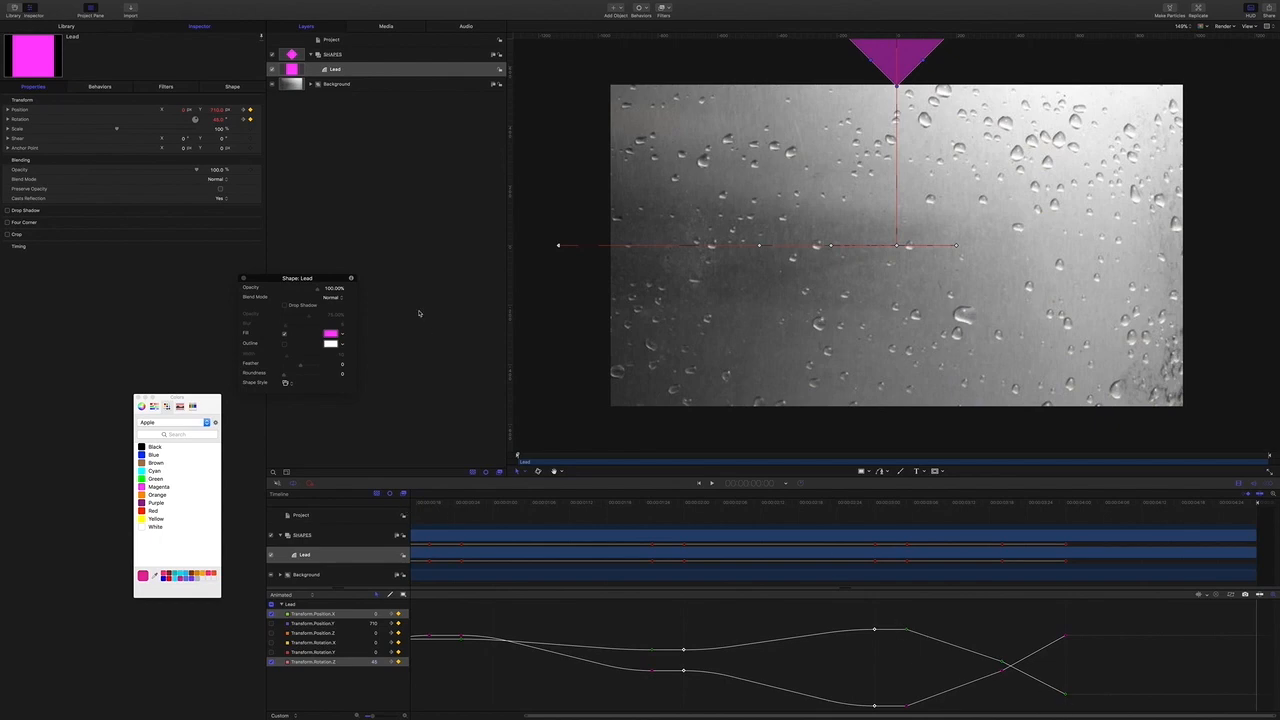
{"action": "left_click", "coordinate": [245, 111]}
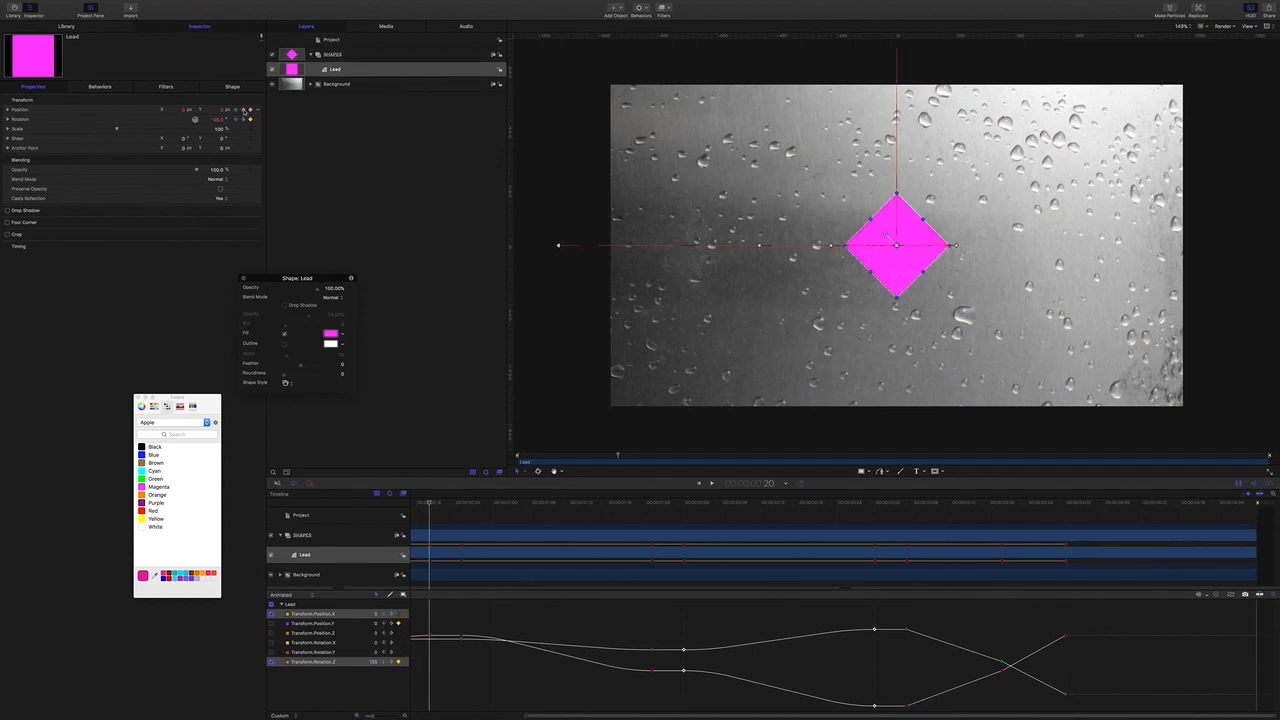
{"action": "left_click", "coordinate": [245, 111]}
{"action": "left_click", "coordinate": [245, 111]}
{"action": "left_click", "coordinate": [245, 111]}
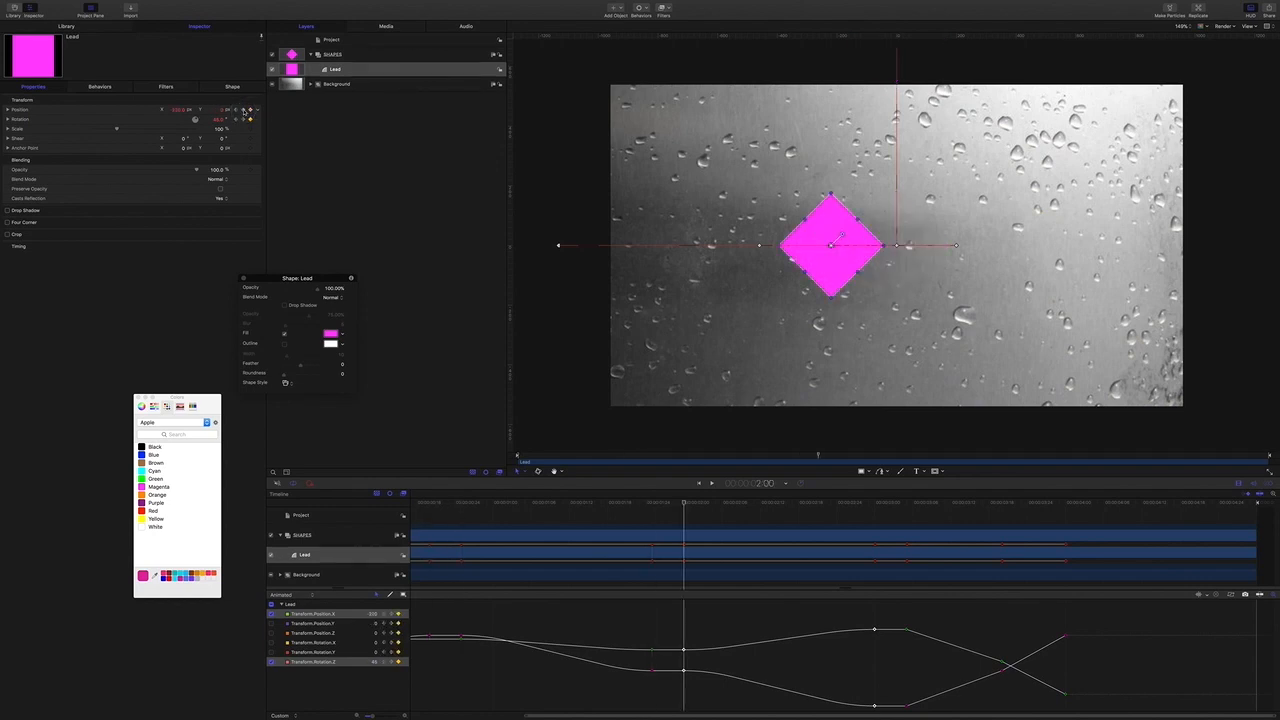
{"action": "left_click", "coordinate": [245, 111]}
{"action": "left_click", "coordinate": [245, 111]}
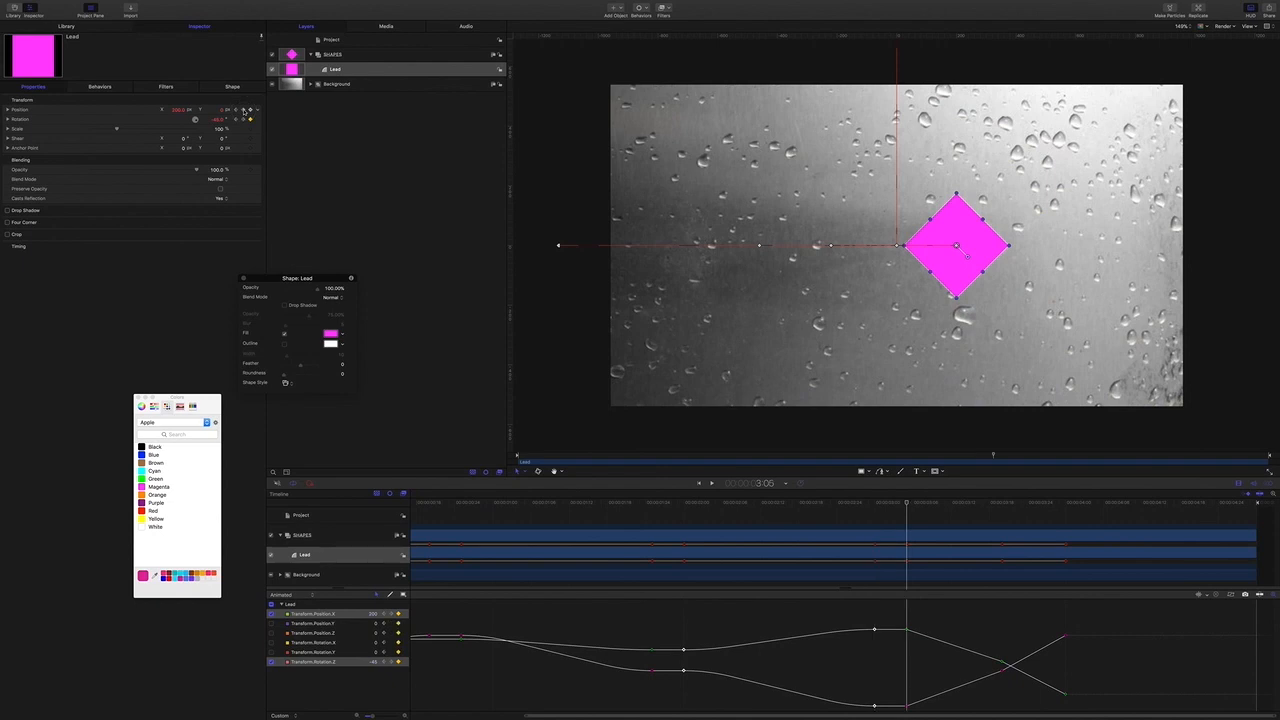
{"action": "left_click", "coordinate": [907, 503]}
{"action": "mouse_move", "coordinate": [907, 503]}
{"action": "left_mouse_down"}
{"action": "mouse_move", "coordinate": [1066, 523]}
{"action": "mouse_move", "coordinate": [907, 505]}
{"action": "left_mouse_up"}
Reload the Lead shape's curves and leave only Position X displayed in the Keyframe Editor.
{"action": "left_click", "coordinate": [271, 661]}
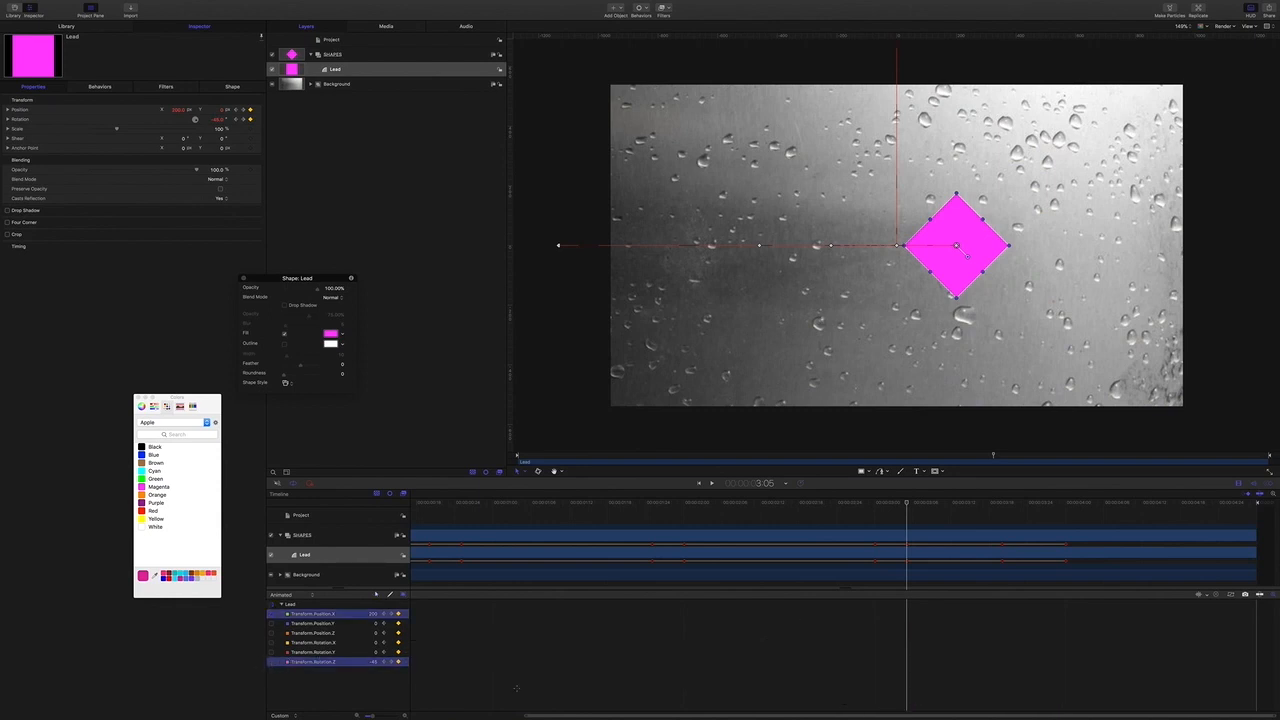
{"action": "left_click", "coordinate": [370, 68]}
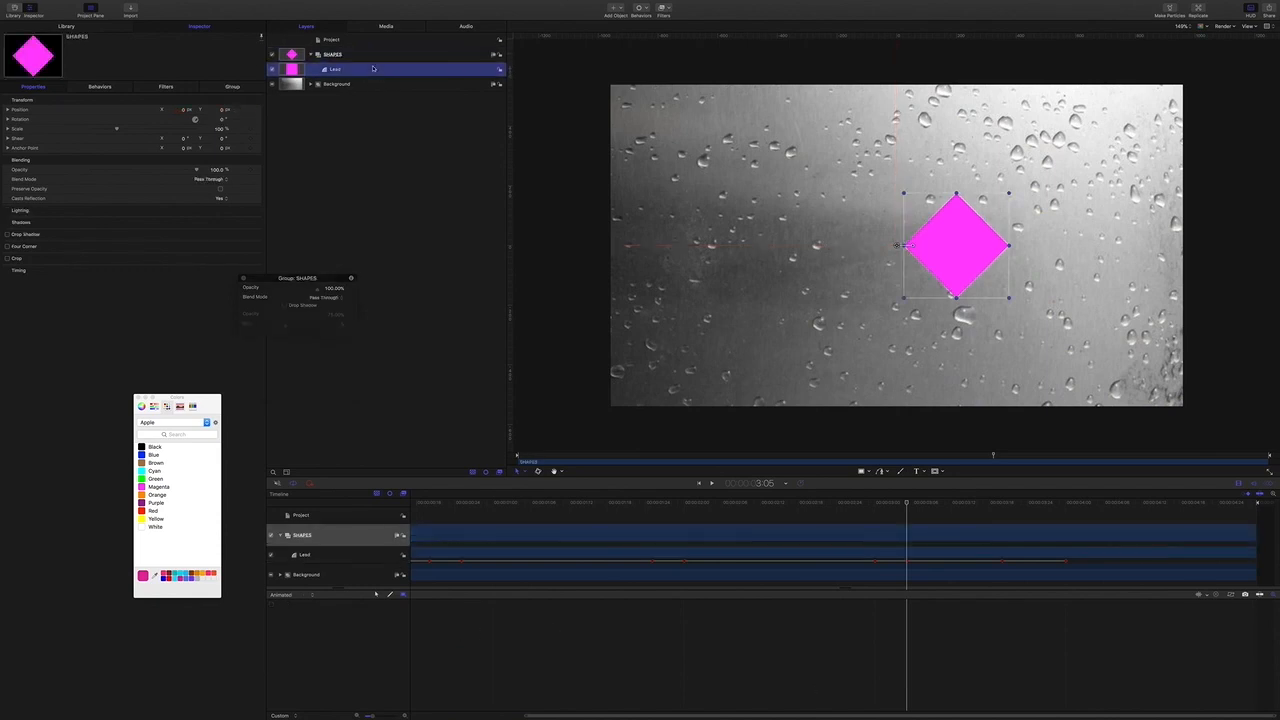
{"action": "left_click", "coordinate": [271, 623]}
{"action": "left_click", "coordinate": [271, 633]}
{"action": "left_click", "coordinate": [271, 642]}
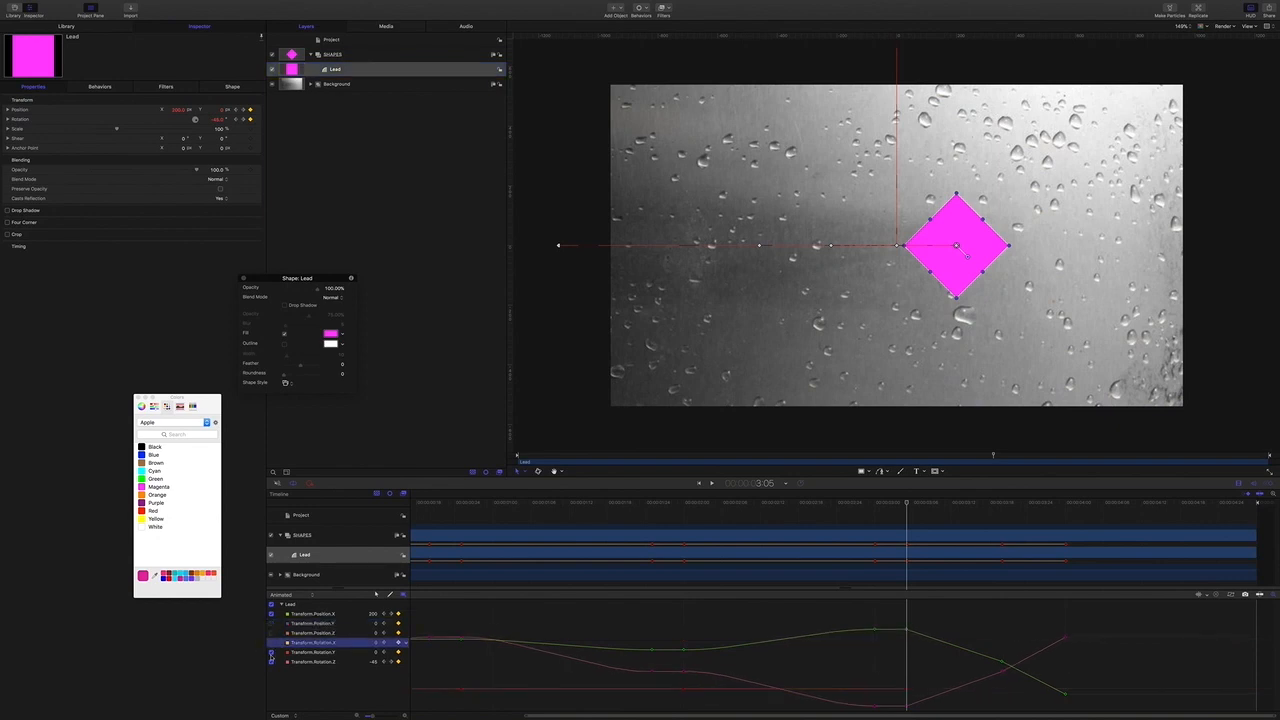
{"action": "left_click", "coordinate": [271, 652]}
{"action": "left_click", "coordinate": [271, 661]}
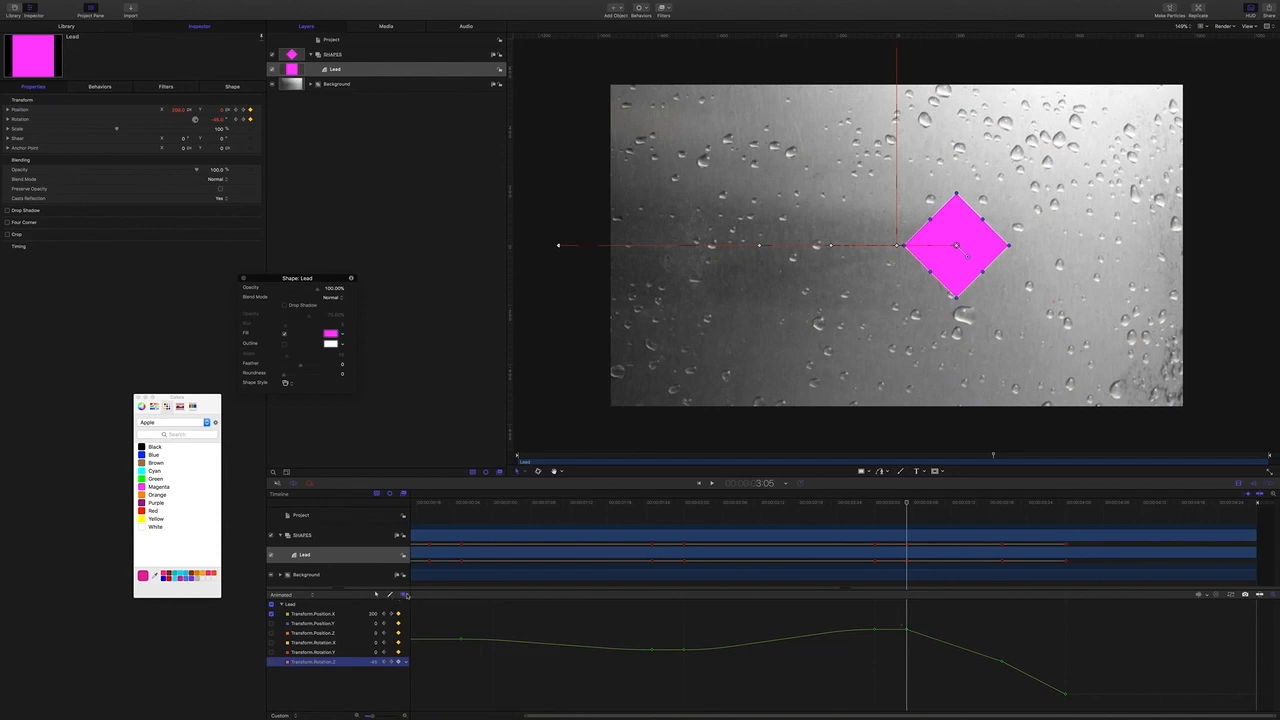
Give the Position X keyframes at 3:05 and 3:20 Bezier handles, and break and lengthen the 3:05 outgoing handle to delay the drop.
{"action": "left_click_drag", "start_coordinate": [898, 615], "coordinate": [1011, 678]}
{"action": "left_click", "coordinate": [464, 627]}
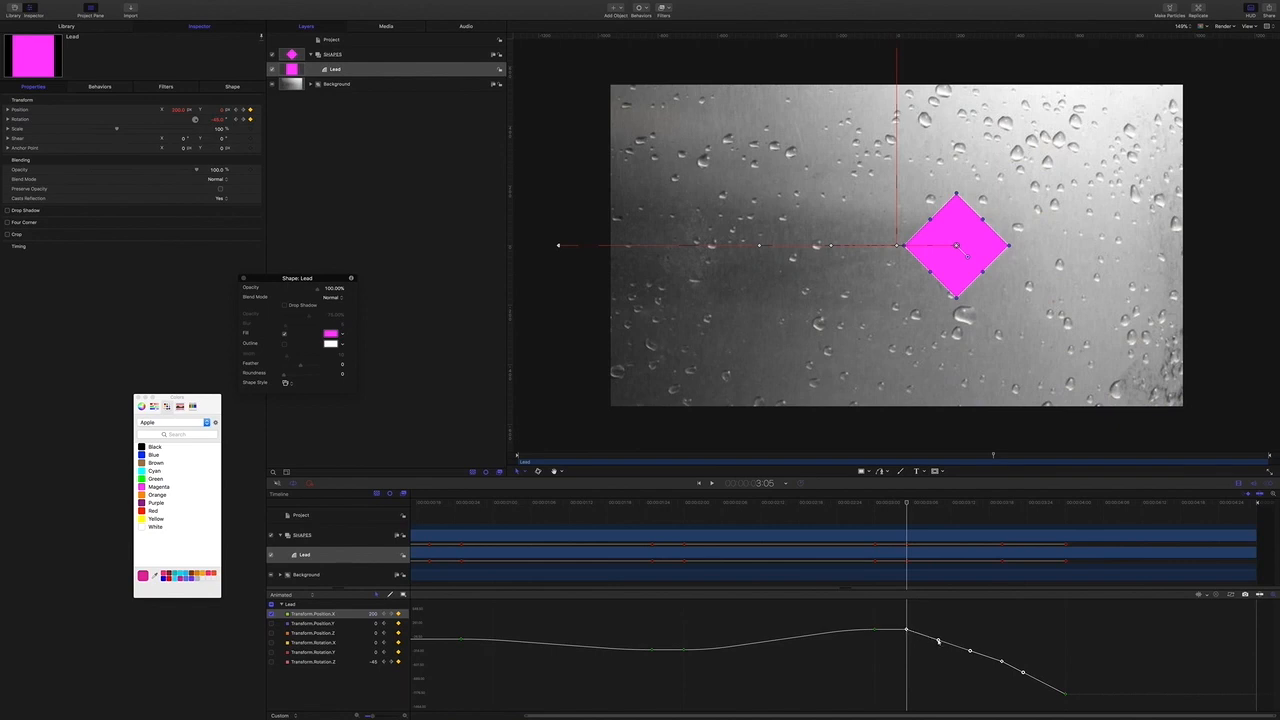
{"action": "right_click", "coordinate": [938, 641]}
{"action": "left_click", "coordinate": [955, 643]}
{"action": "left_click_drag", "start_coordinate": [938, 641], "coordinate": [982, 632]}
Break the tangent of the Position X keyframe at 3:20 and raise its incoming handle to steepen the approach.
{"action": "double_click", "coordinate": [1001, 661]}
{"action": "left_click", "coordinate": [969, 652]}
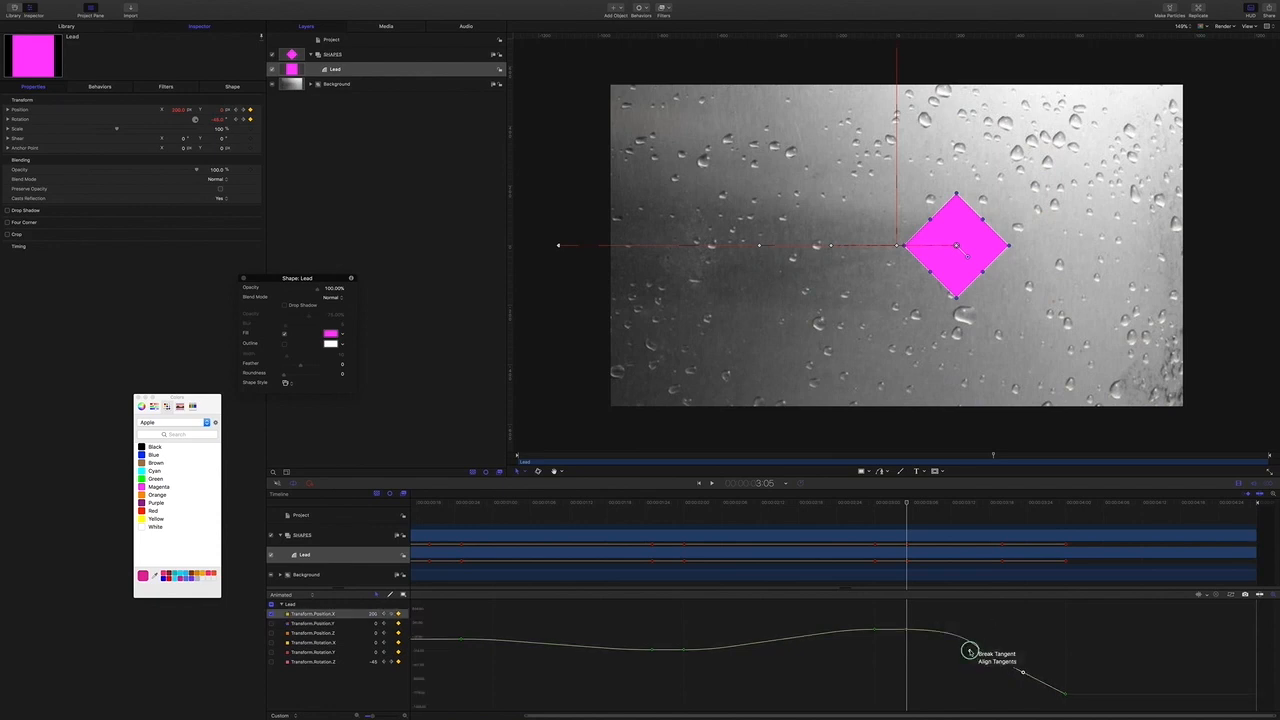
{"action": "left_click_drag", "start_coordinate": [969, 652], "coordinate": [992, 645]}
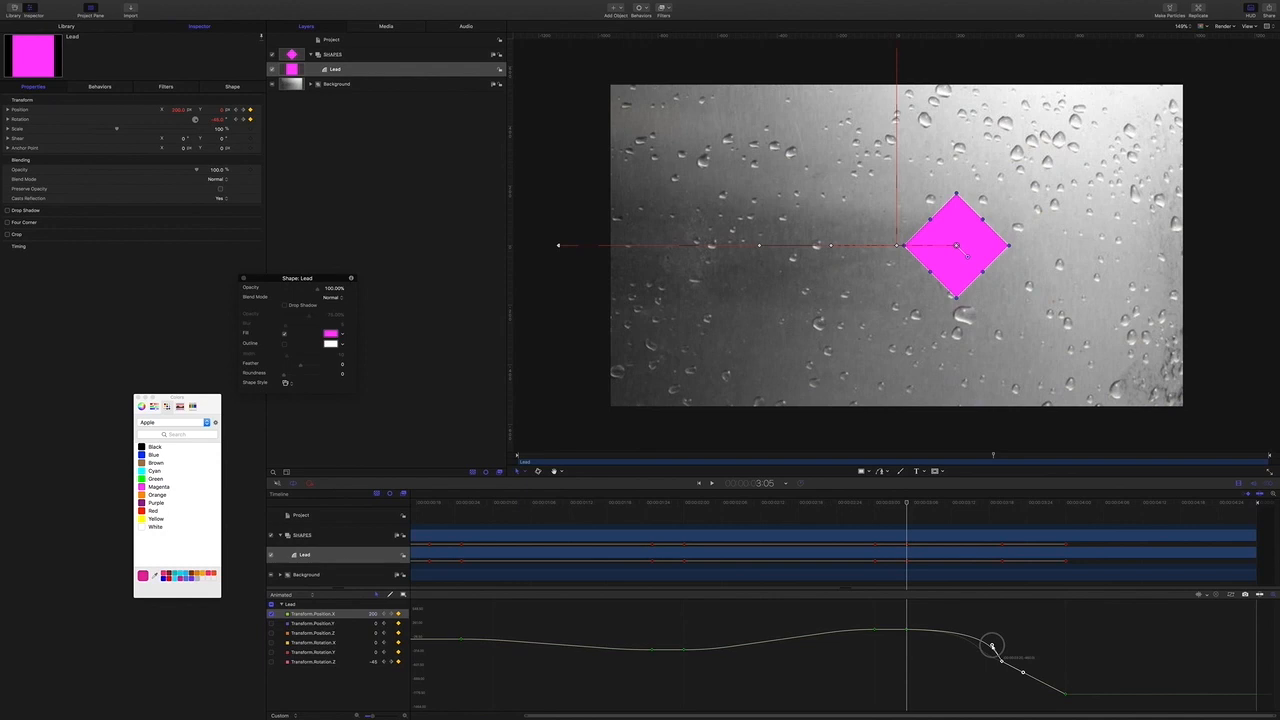
{"action": "left_click_drag", "start_coordinate": [992, 645], "coordinate": [981, 636]}
Pull the 3:20 Position X keyframe's outgoing handle straight down, and break and flatten the incoming handle at 4:00 for a smooth stop.
{"action": "left_click_drag", "start_coordinate": [907, 504], "coordinate": [1004, 505]}
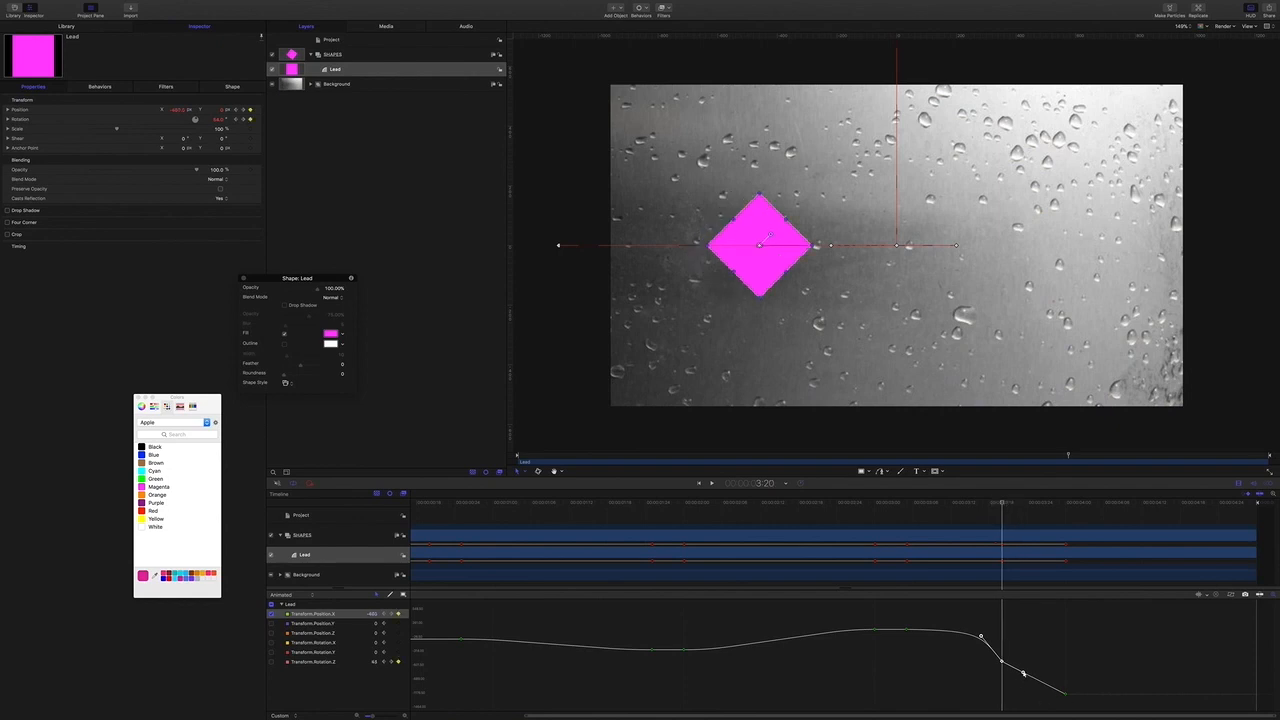
{"action": "left_click", "coordinate": [1066, 694]}
{"action": "right_click", "coordinate": [1043, 684]}
{"action": "left_click", "coordinate": [1052, 686]}
{"action": "left_click", "coordinate": [1002, 660]}
{"action": "left_click_drag", "start_coordinate": [1023, 673], "coordinate": [1001, 700]}
{"action": "left_click", "coordinate": [1065, 693]}
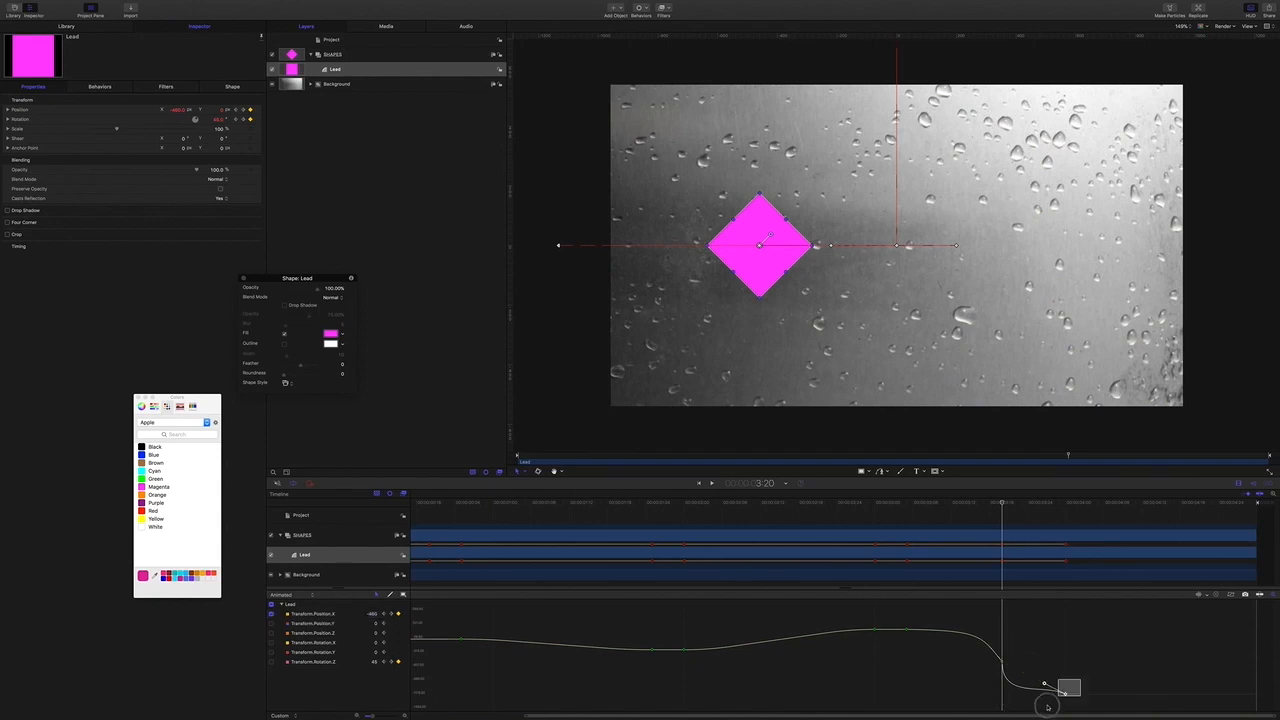
{"action": "left_click_drag", "start_coordinate": [1044, 684], "coordinate": [1051, 695]}
Make the incoming handle of the 3:20 Position X keyframe steeper and play back the exit move.
{"action": "left_click", "coordinate": [1002, 660]}
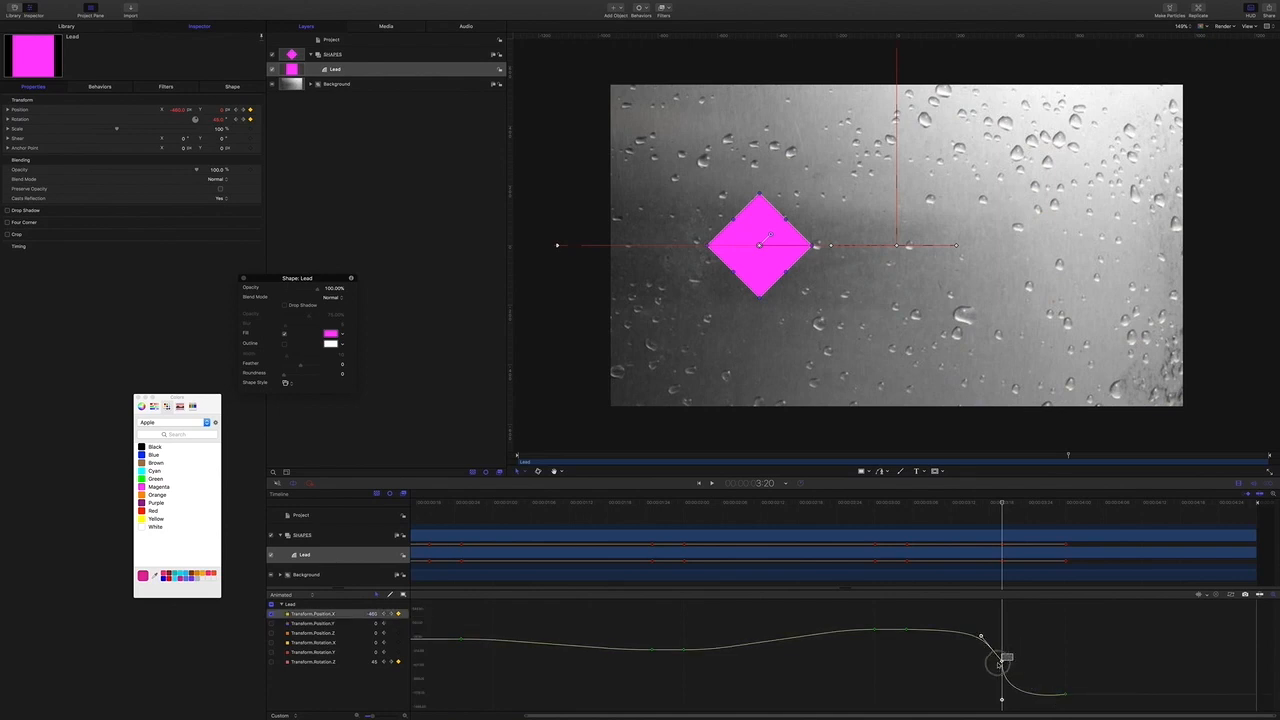
{"action": "left_click_drag", "start_coordinate": [981, 636], "coordinate": [993, 637]}
{"action": "left_click_drag", "start_coordinate": [993, 633], "coordinate": [993, 635]}
{"action": "left_click_drag", "start_coordinate": [1000, 504], "coordinate": [852, 505]}
{"action": "key", "text": "space"}
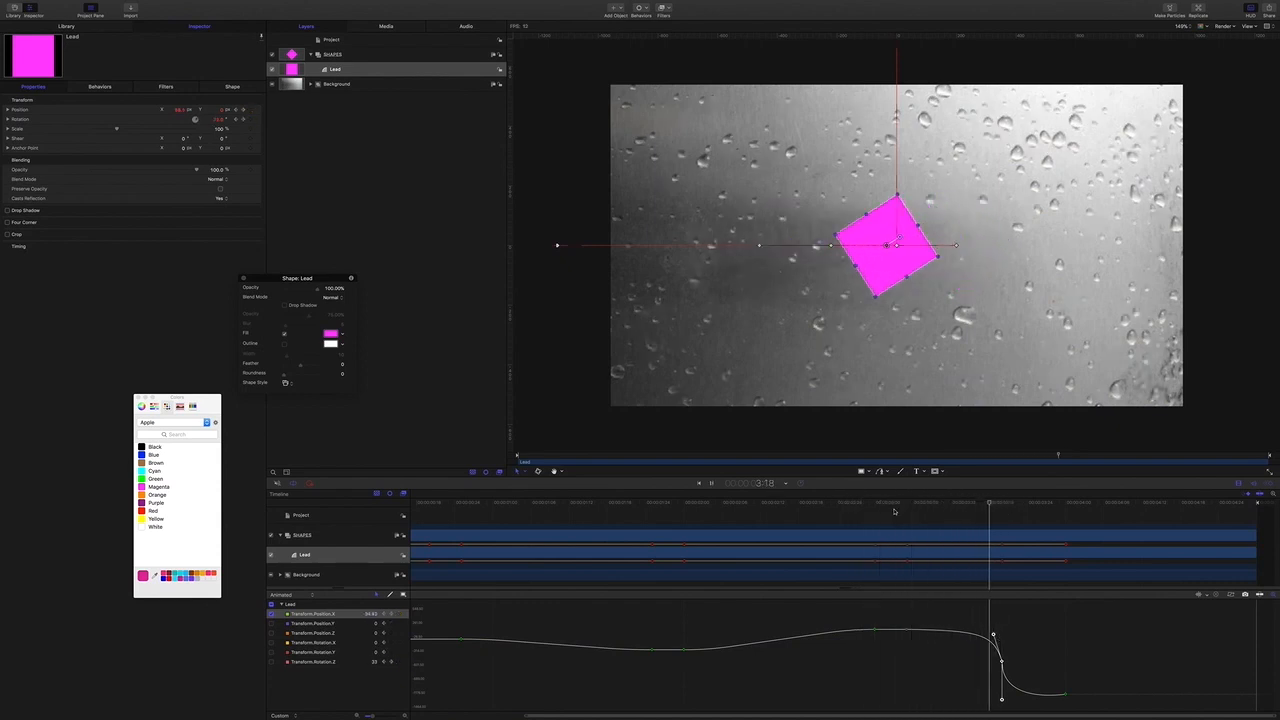
{"action": "key", "text": "space"}
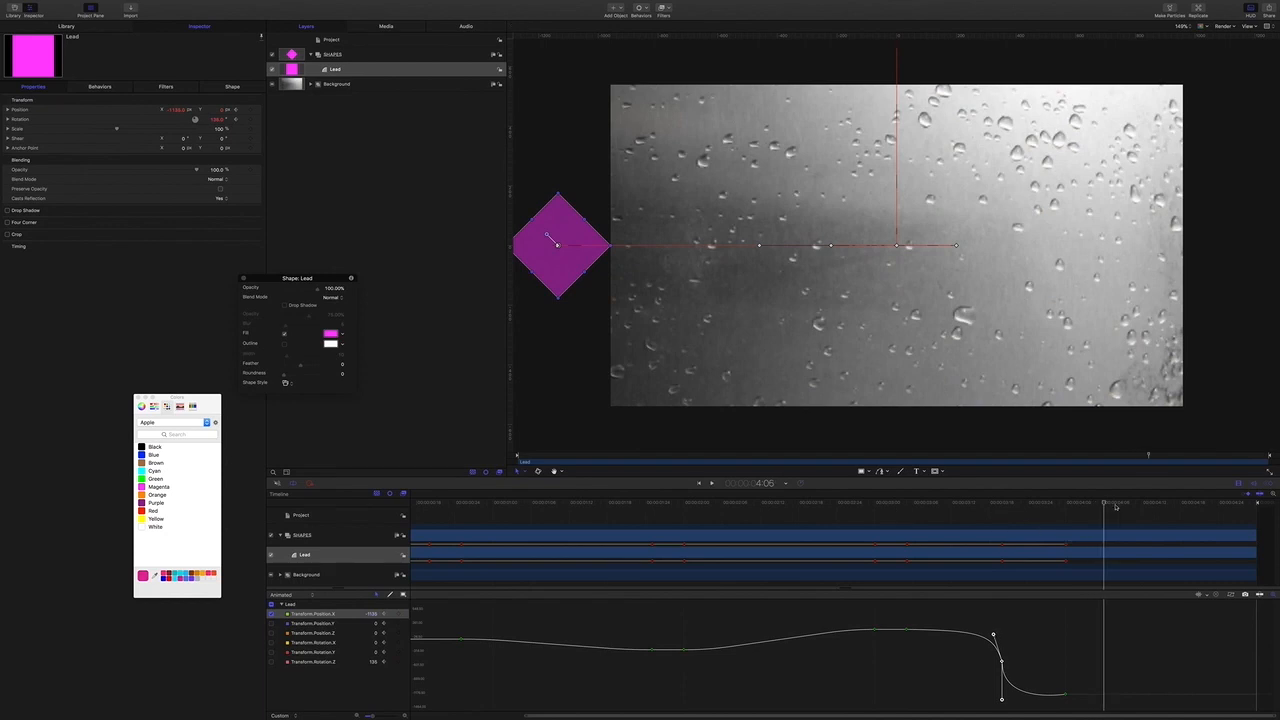
Display the Rotation Z curve together with Position X in the Keyframe Editor.
{"action": "left_click", "coordinate": [270, 614]}
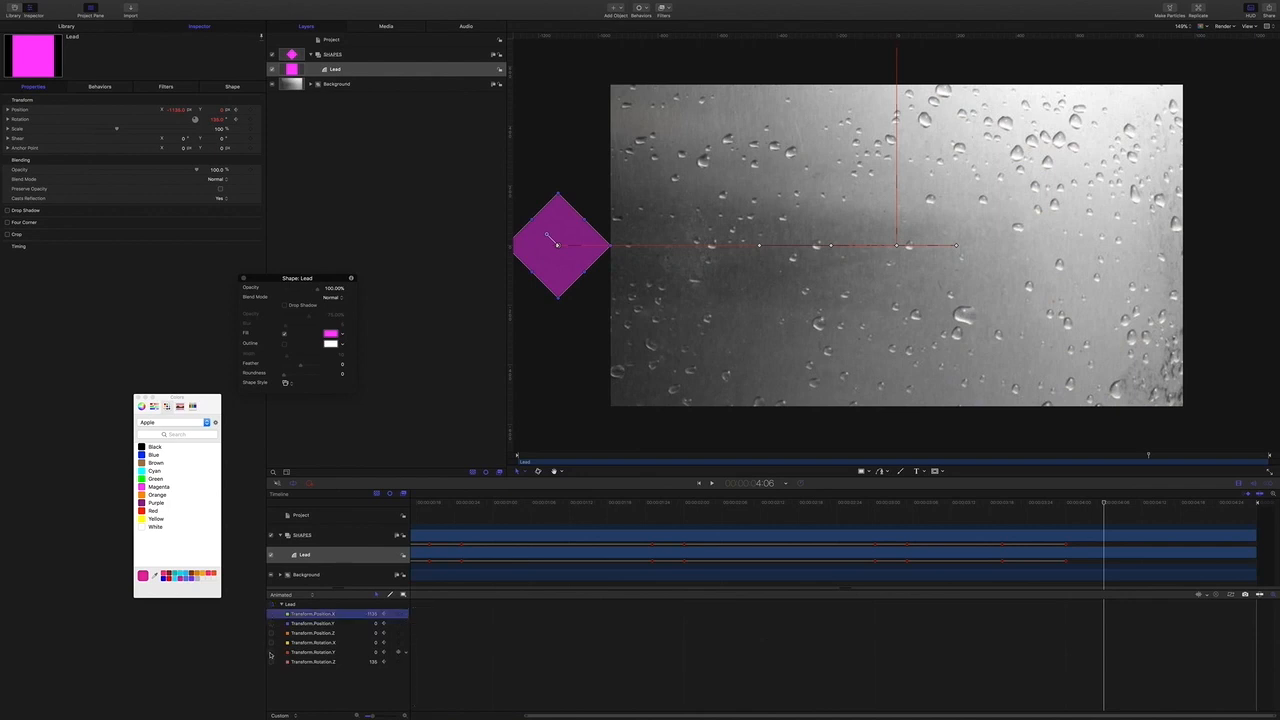
{"action": "left_click", "coordinate": [297, 663]}
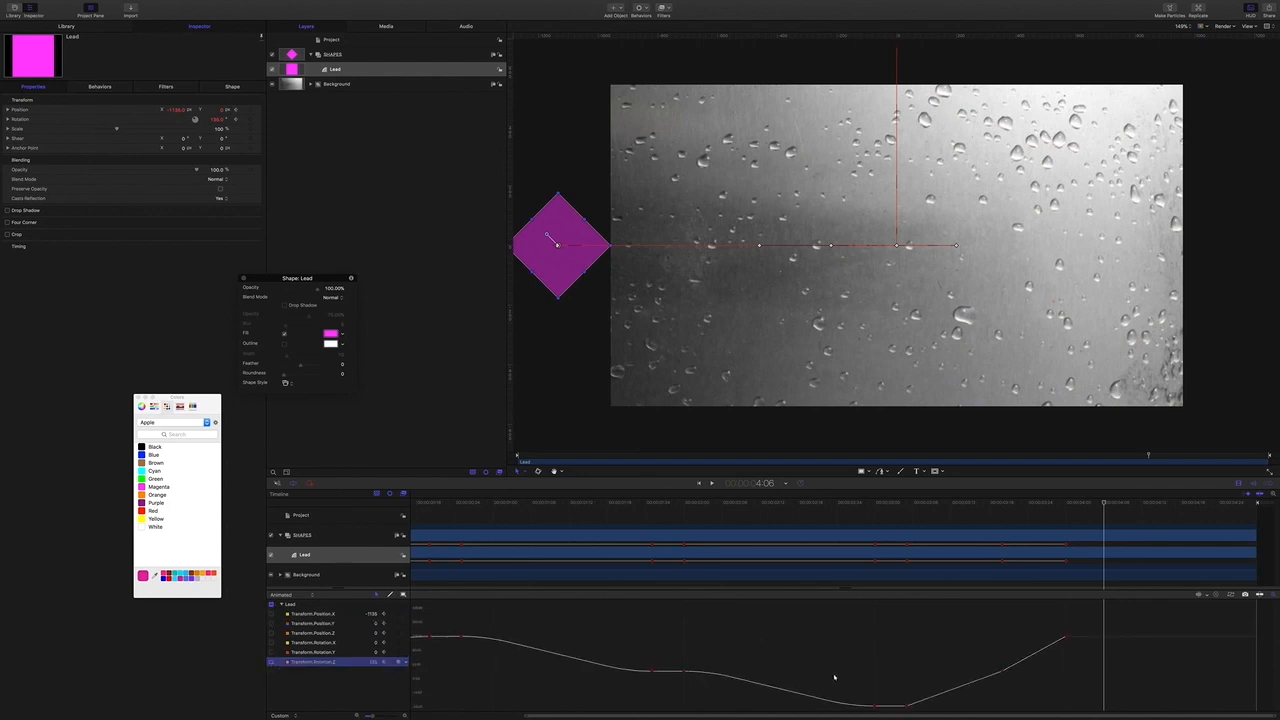
{"action": "left_click", "coordinate": [270, 614]}
{"action": "left_click", "coordinate": [312, 613]}
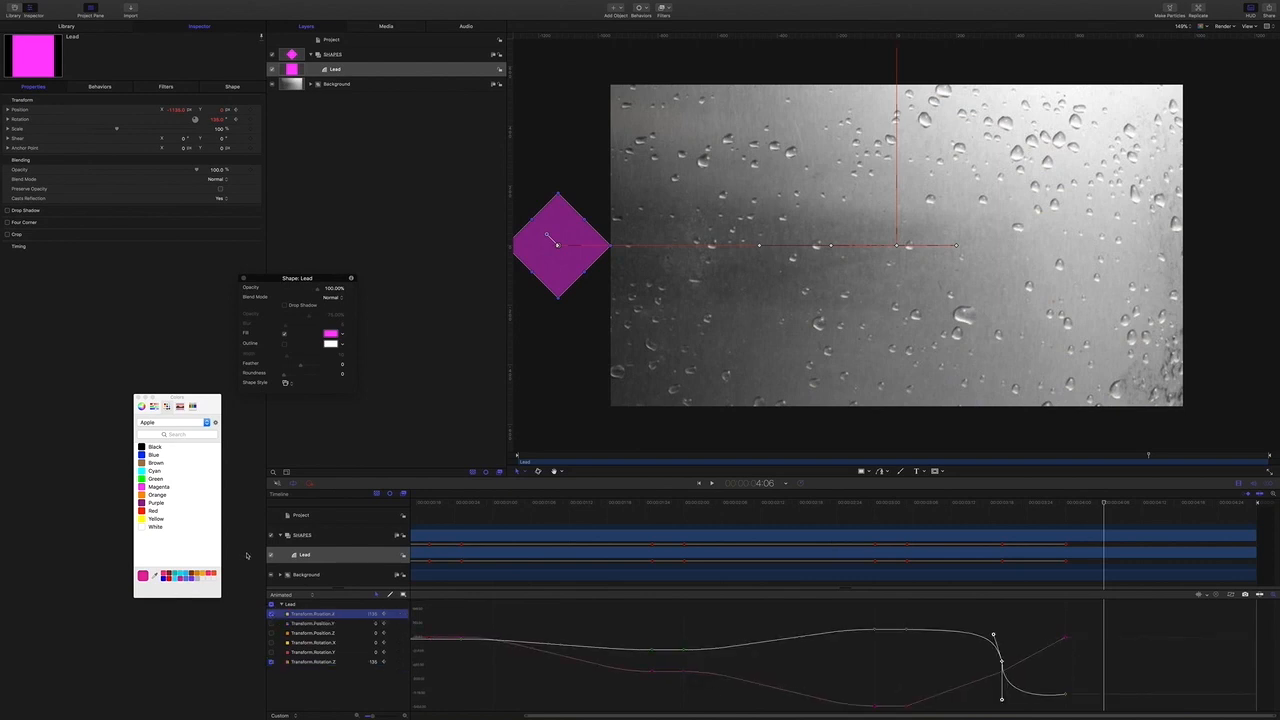
Set the Rotation Z keyframe at 3:05 to Bezier interpolation.
{"action": "left_click", "coordinate": [905, 704]}
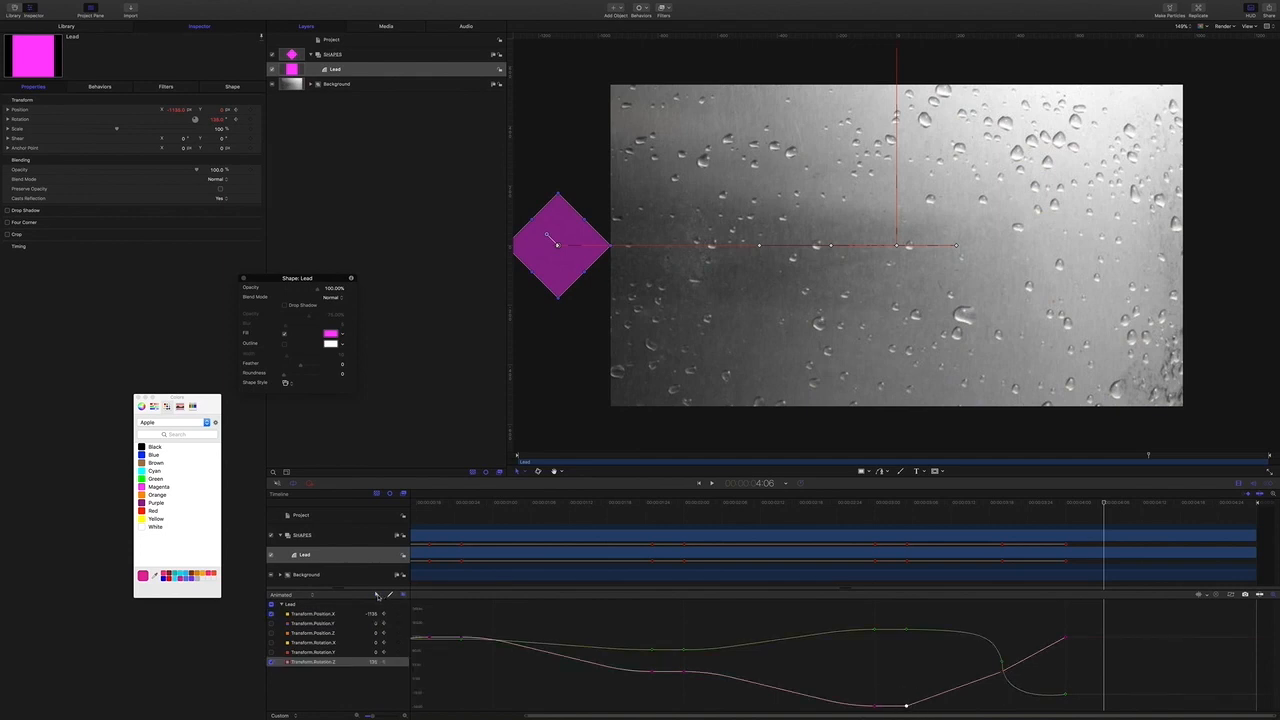
{"action": "right_click", "coordinate": [906, 706]}
{"action": "mouse_move", "coordinate": [950, 692]}
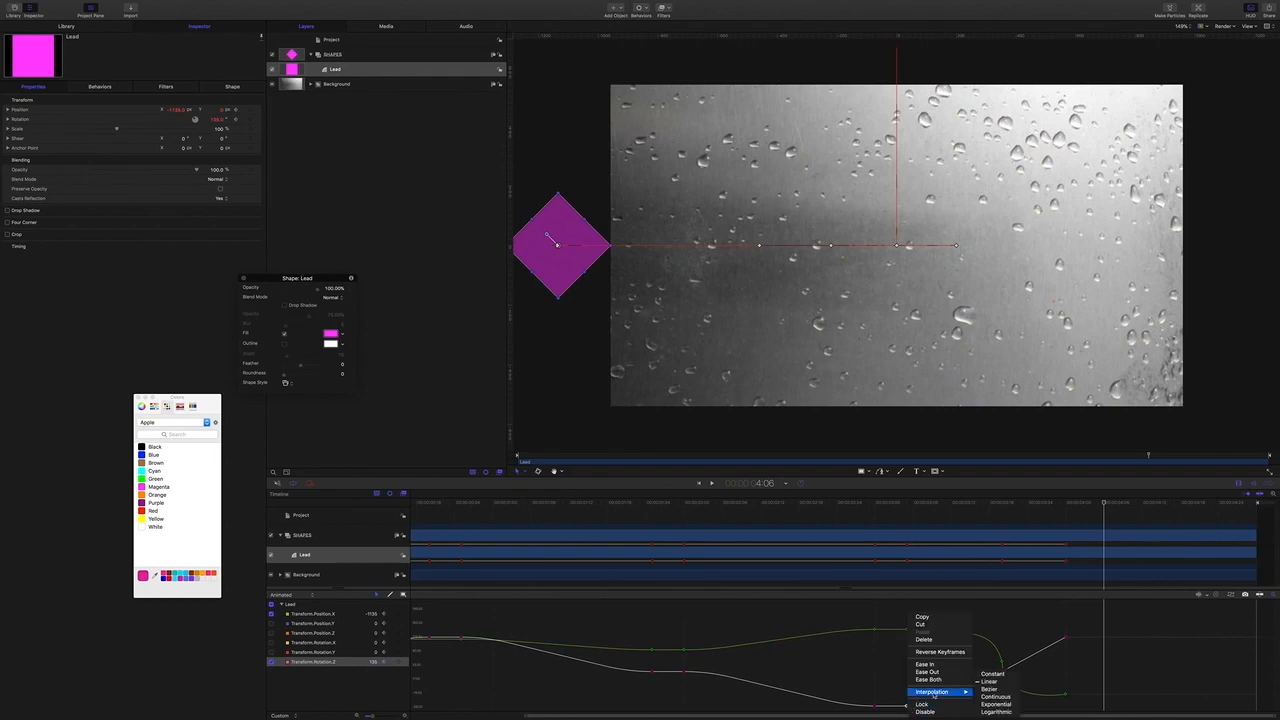
{"action": "left_click", "coordinate": [990, 689]}
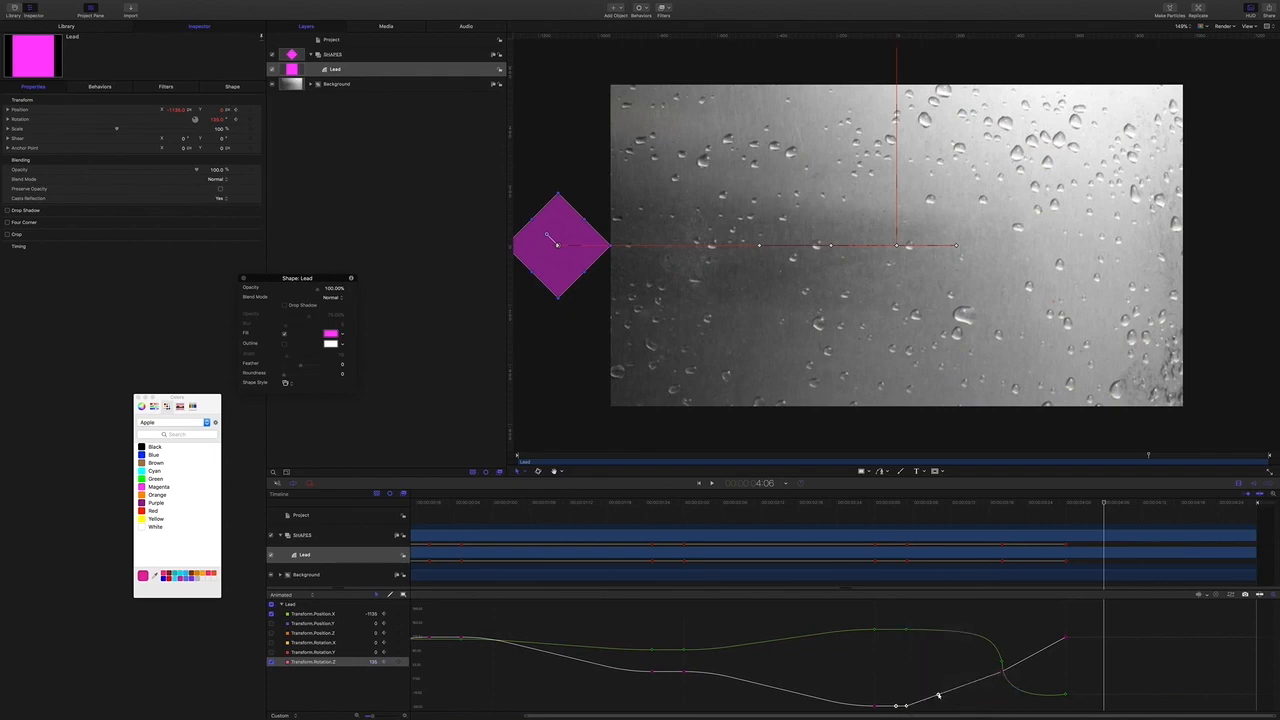
{"action": "double_click", "coordinate": [938, 694]}
Break the tangent of the Rotation Z keyframe at 3:20 with Position X hidden, and redisplay the Position X curve.
{"action": "left_click", "coordinate": [271, 614]}
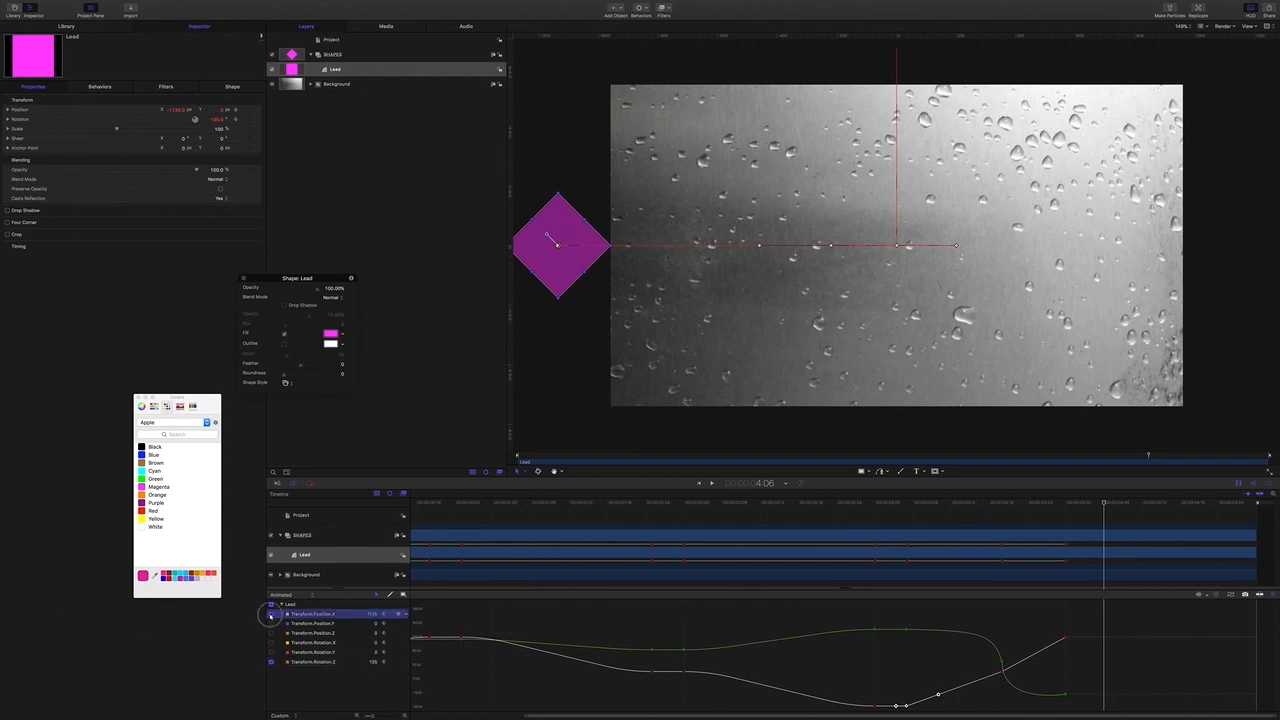
{"action": "left_click", "coordinate": [997, 668]}
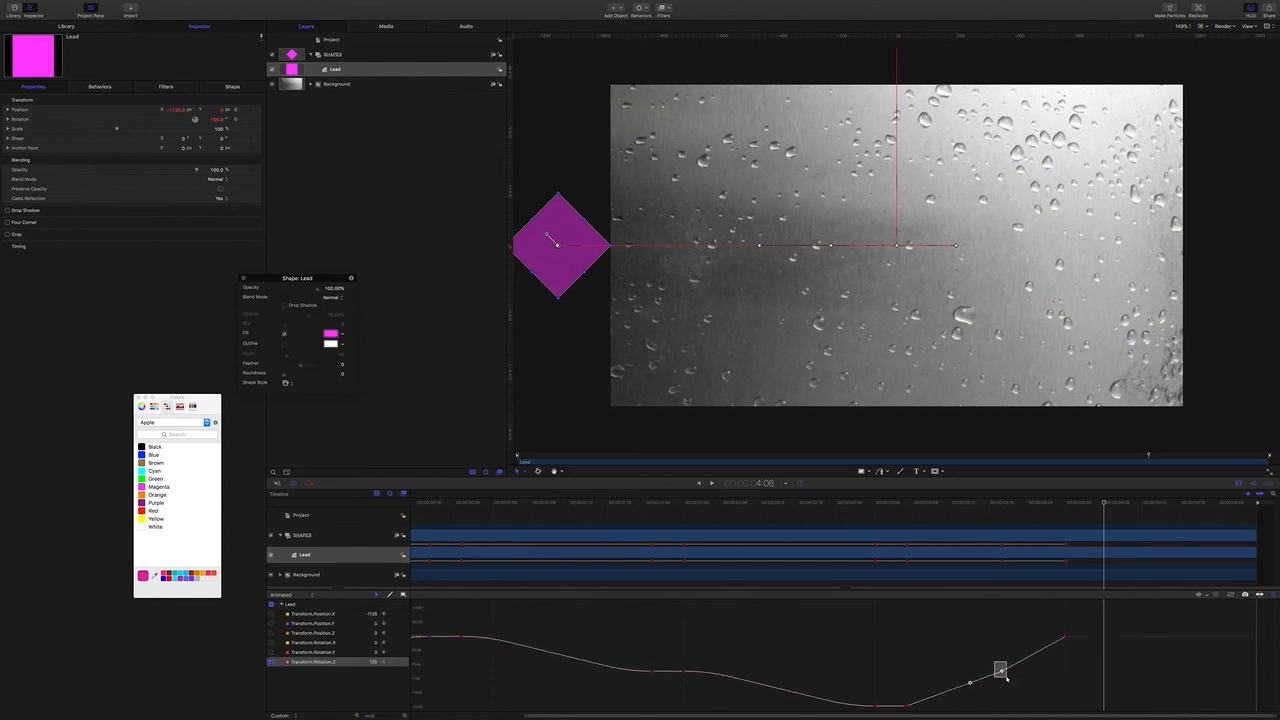
{"action": "right_click", "coordinate": [971, 681]}
{"action": "left_click", "coordinate": [985, 686]}
{"action": "left_click", "coordinate": [271, 614]}
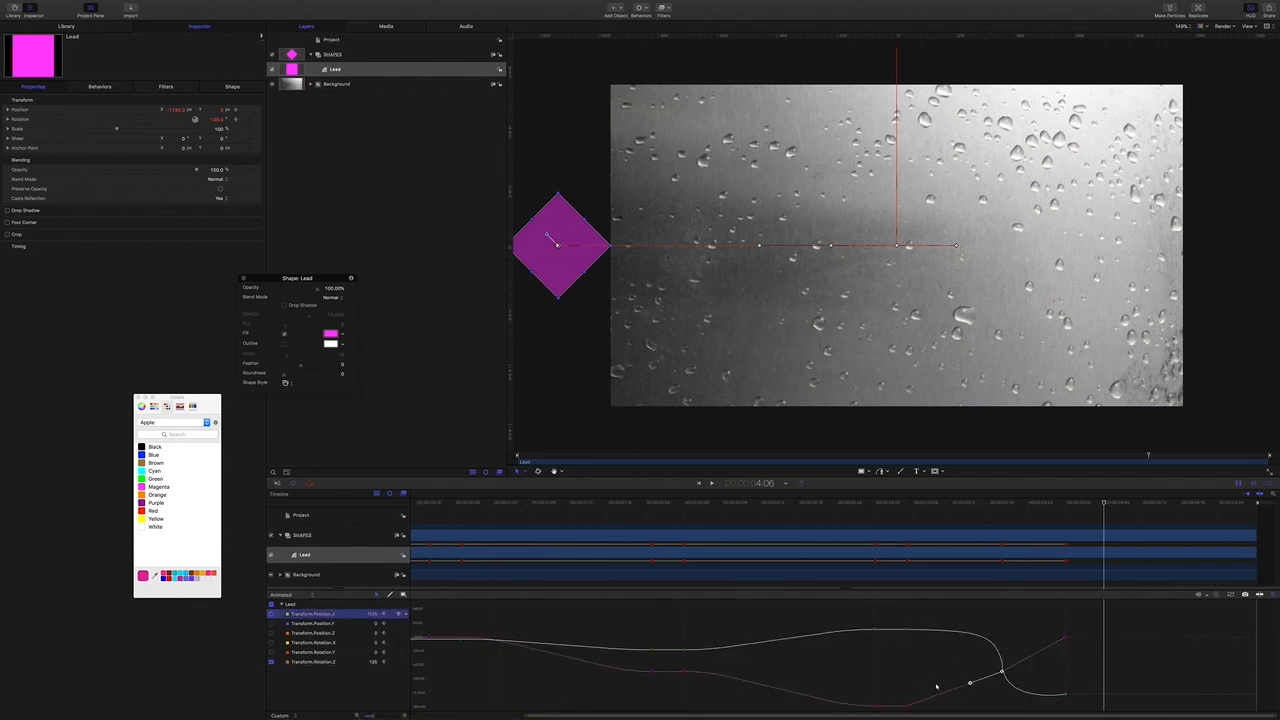
Lengthen and flatten the Rotation Z outgoing handle at 3:05, and lower the incoming handle at 3:20 to make the curve steep.
{"action": "left_click", "coordinate": [899, 704]}
{"action": "left_click_drag", "start_coordinate": [938, 692], "coordinate": [990, 704]}
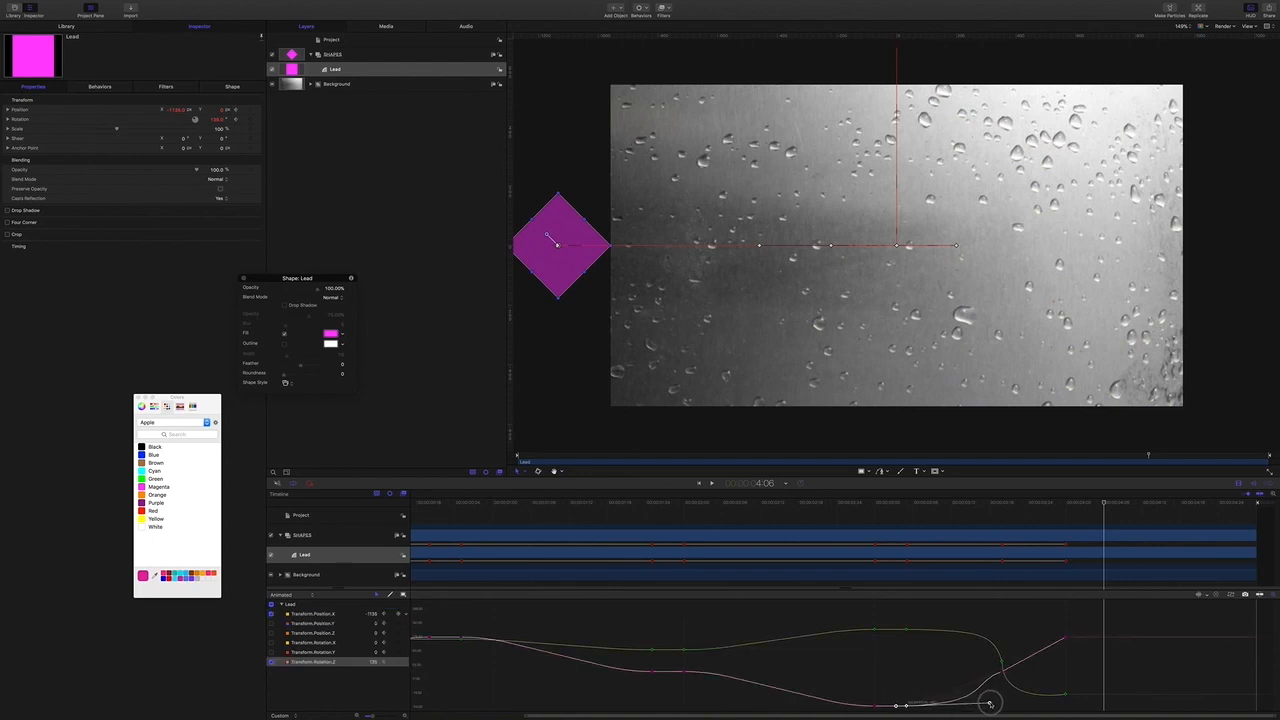
{"action": "left_click", "coordinate": [1002, 673]}
{"action": "left_click_drag", "start_coordinate": [970, 684], "coordinate": [998, 692]}
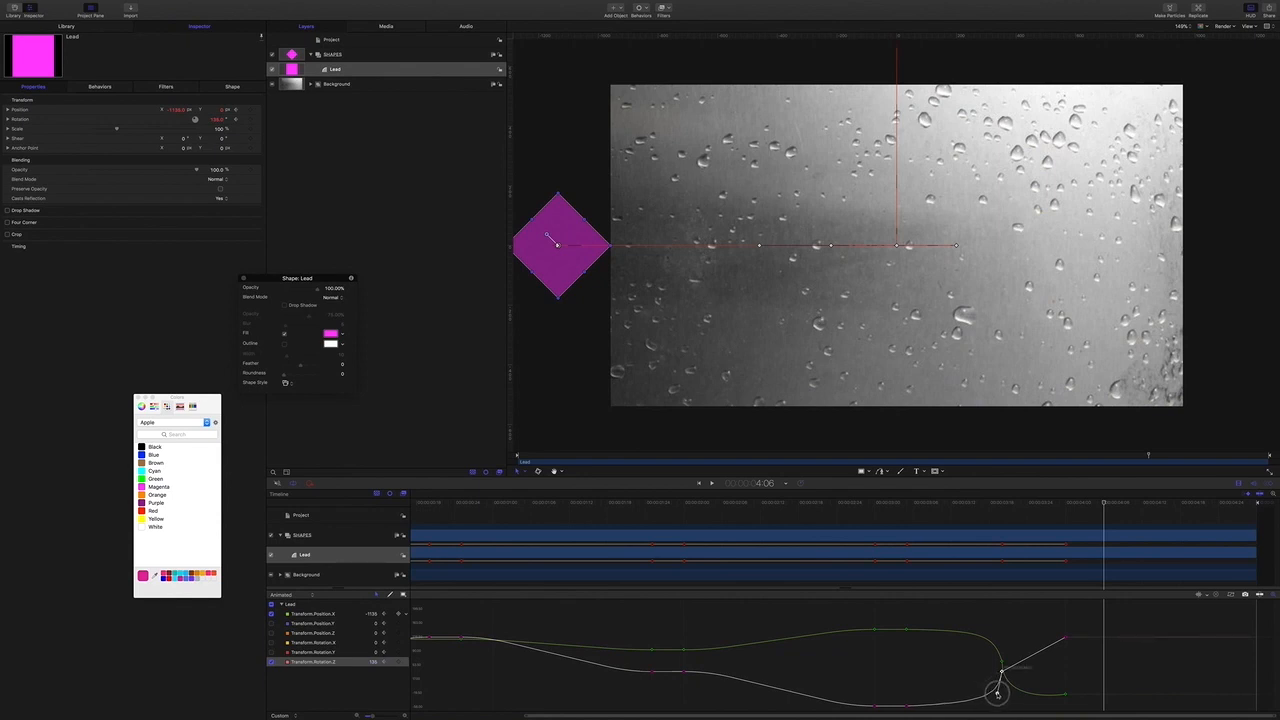
Set the Rotation Z keyframe at 4:00 to Bezier, flatten its incoming handle and raise the 3:20 outgoing handle into a steep S-curve.
{"action": "left_click_drag", "start_coordinate": [1077, 630], "coordinate": [1055, 645]}
{"action": "right_click", "coordinate": [1065, 638]}
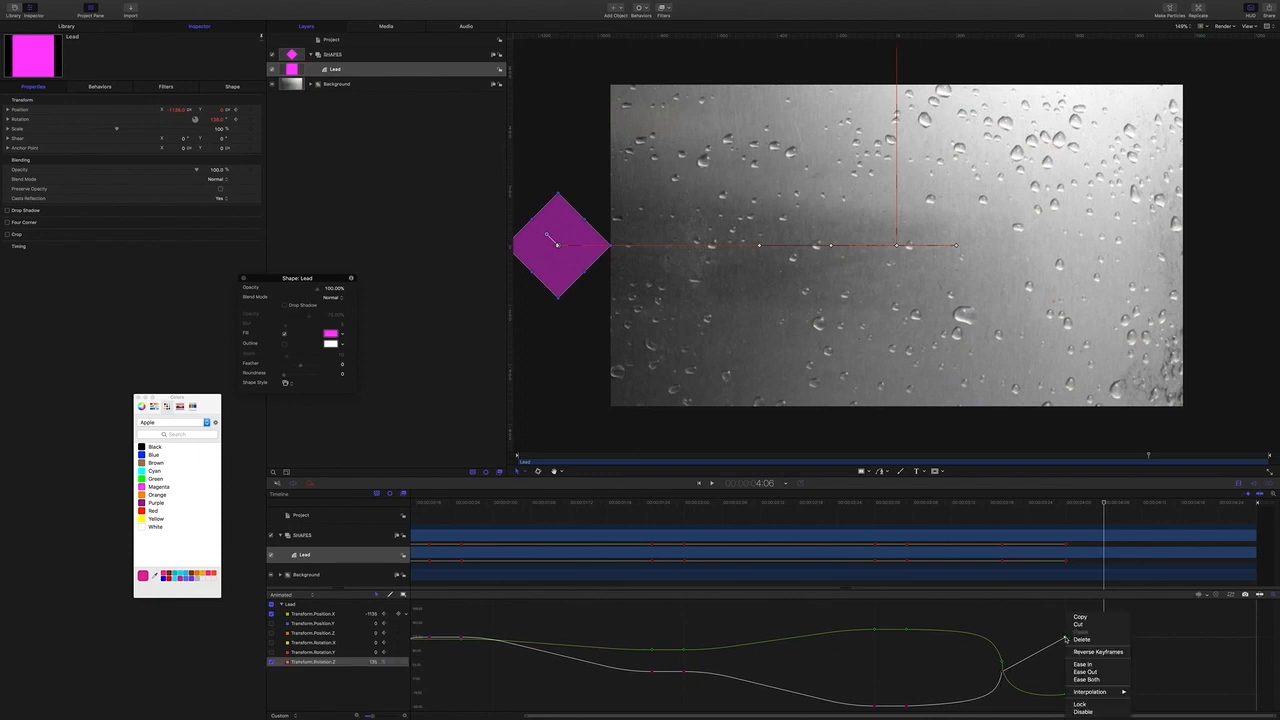
{"action": "mouse_move", "coordinate": [1100, 691]}
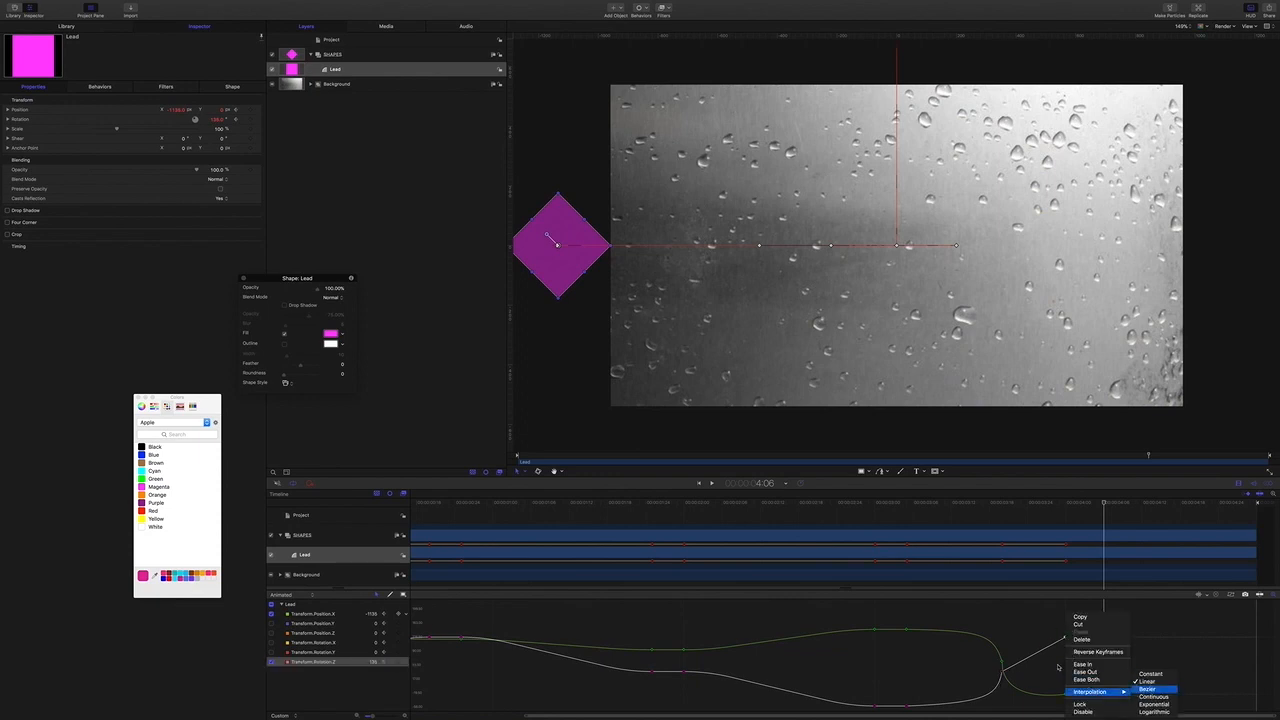
{"action": "left_click", "coordinate": [1147, 689]}
{"action": "left_click_drag", "start_coordinate": [1044, 648], "coordinate": [1016, 637]}
{"action": "left_click", "coordinate": [1001, 669]}
{"action": "left_click_drag", "start_coordinate": [1023, 661], "coordinate": [1007, 646]}
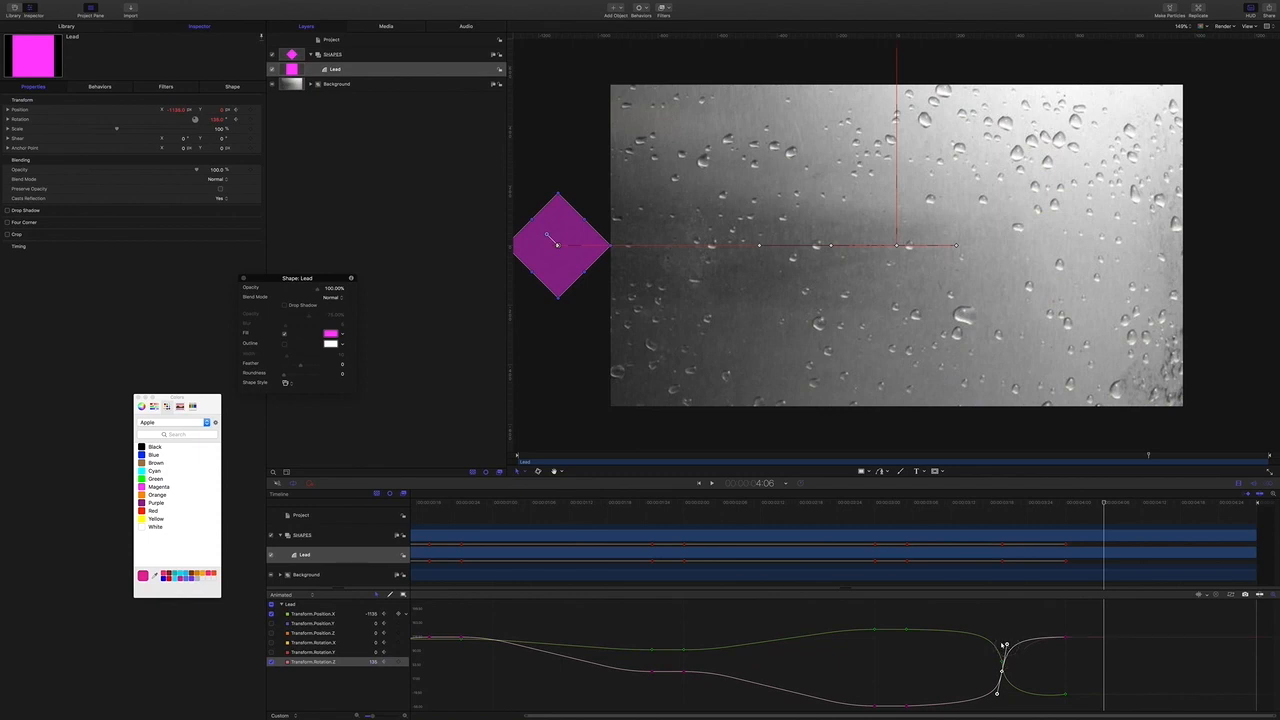
Play the animation from 2:00 to past 4:00 to check the shape's movement and rotation.
{"action": "left_click_drag", "start_coordinate": [1105, 503], "coordinate": [684, 506]}
{"action": "key", "text": "space"}
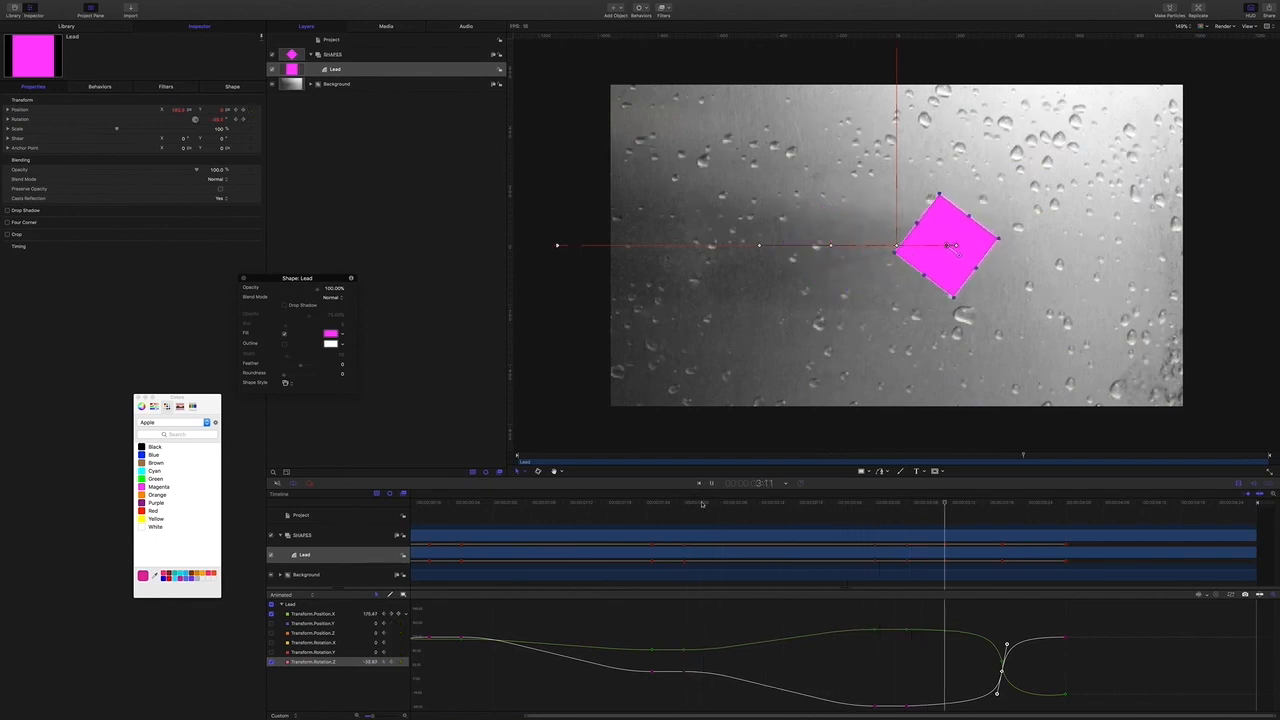
{"action": "key", "text": "space"}
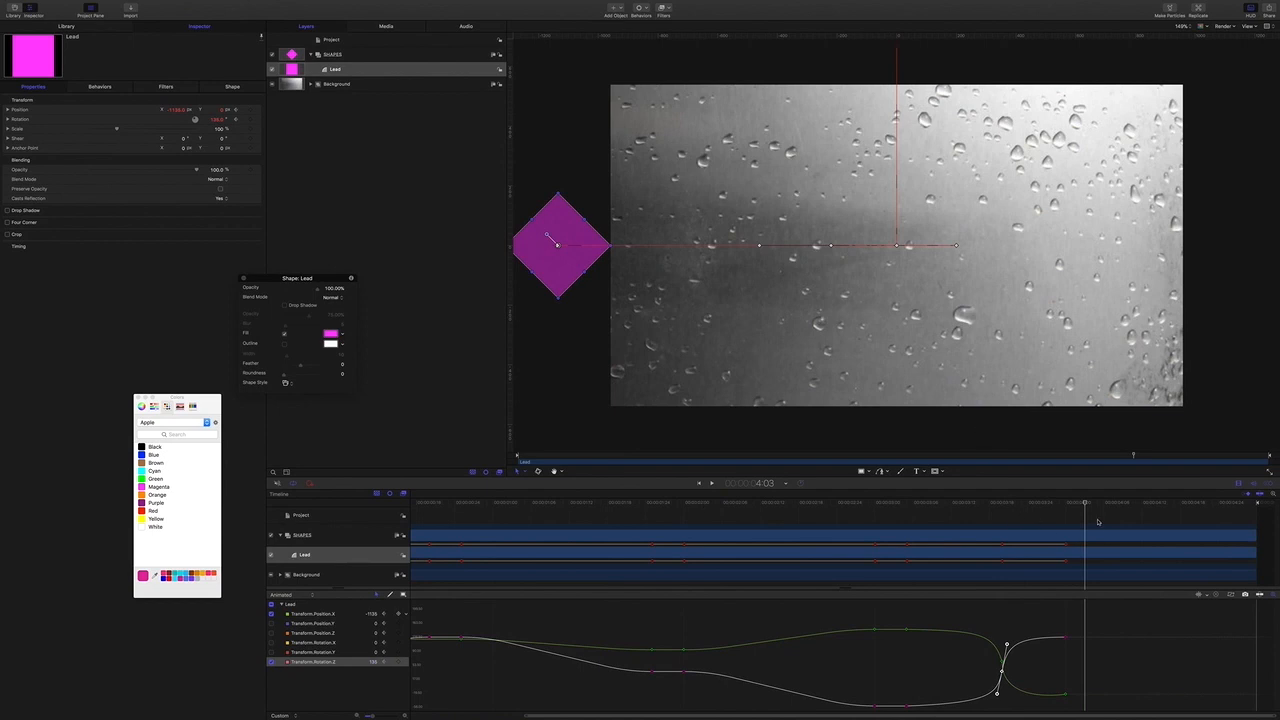
Turn off the full view area, fit the canvas to the window and play the animation from the start.
{"action": "key", "text": "Home"}
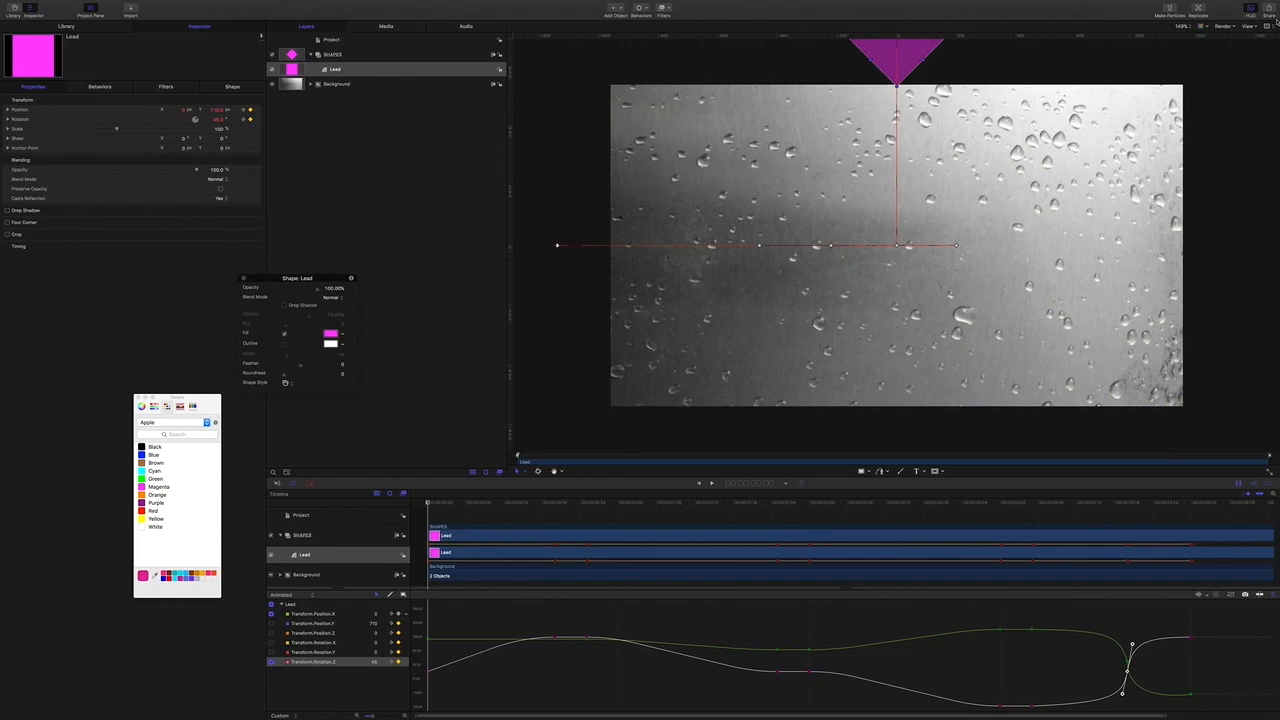
{"action": "left_click", "coordinate": [1245, 26]}
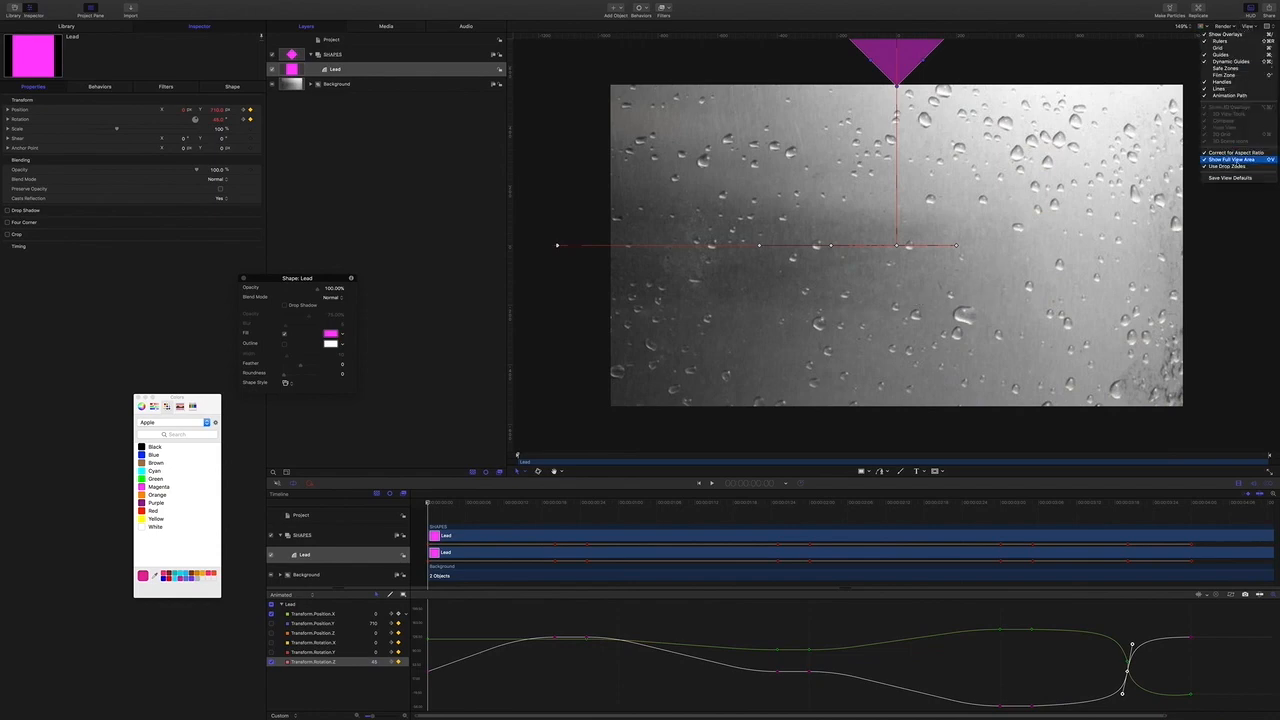
{"action": "left_click", "coordinate": [1236, 160]}
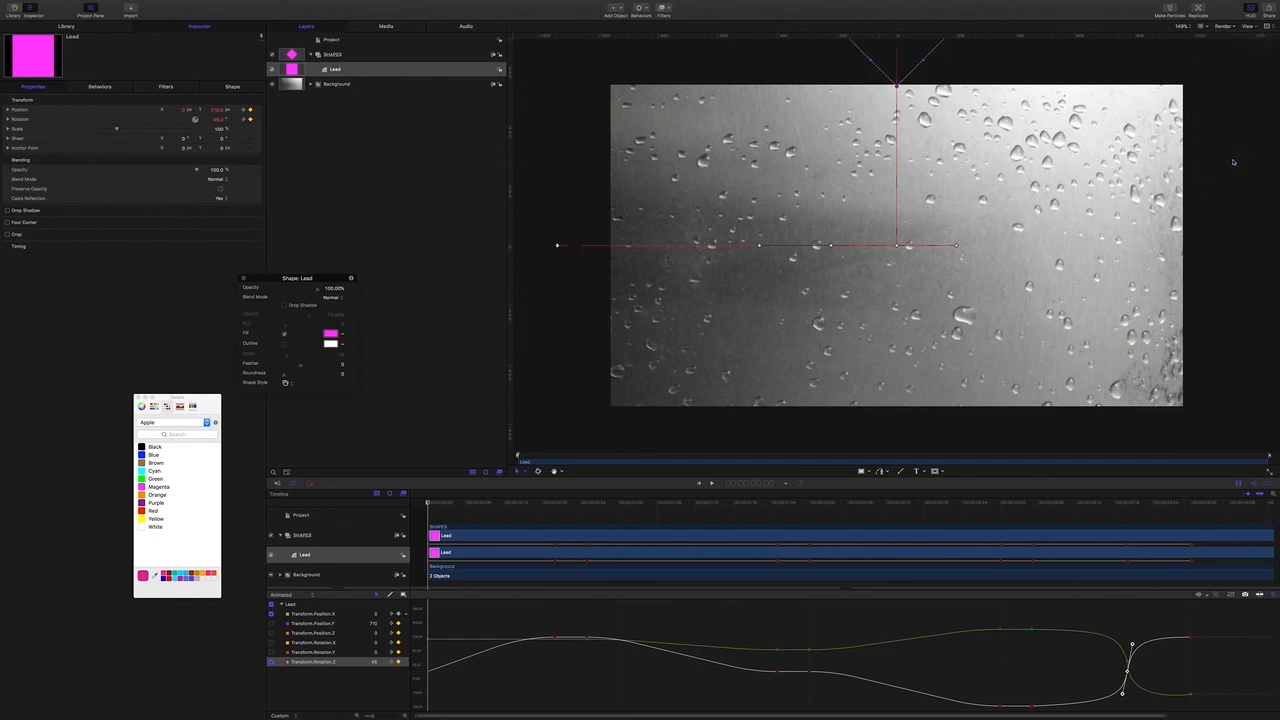
{"action": "left_click", "coordinate": [439, 234]}
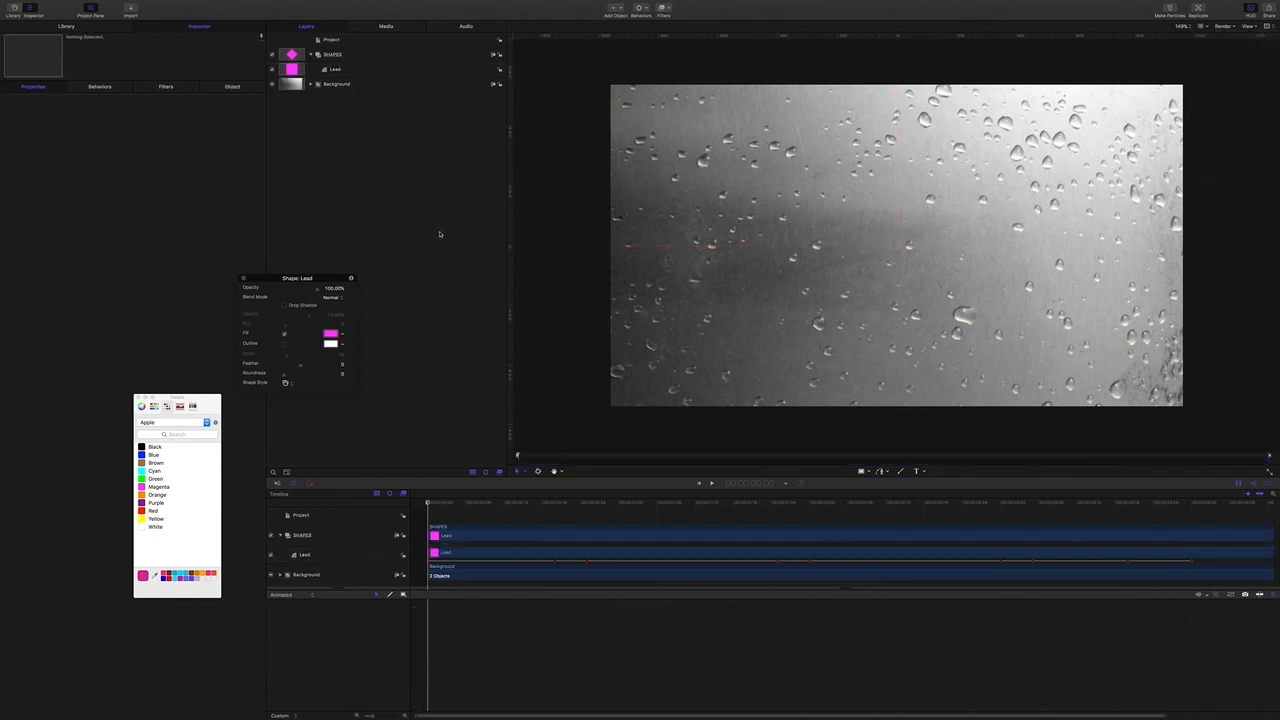
{"action": "key", "text": "shift+z"}
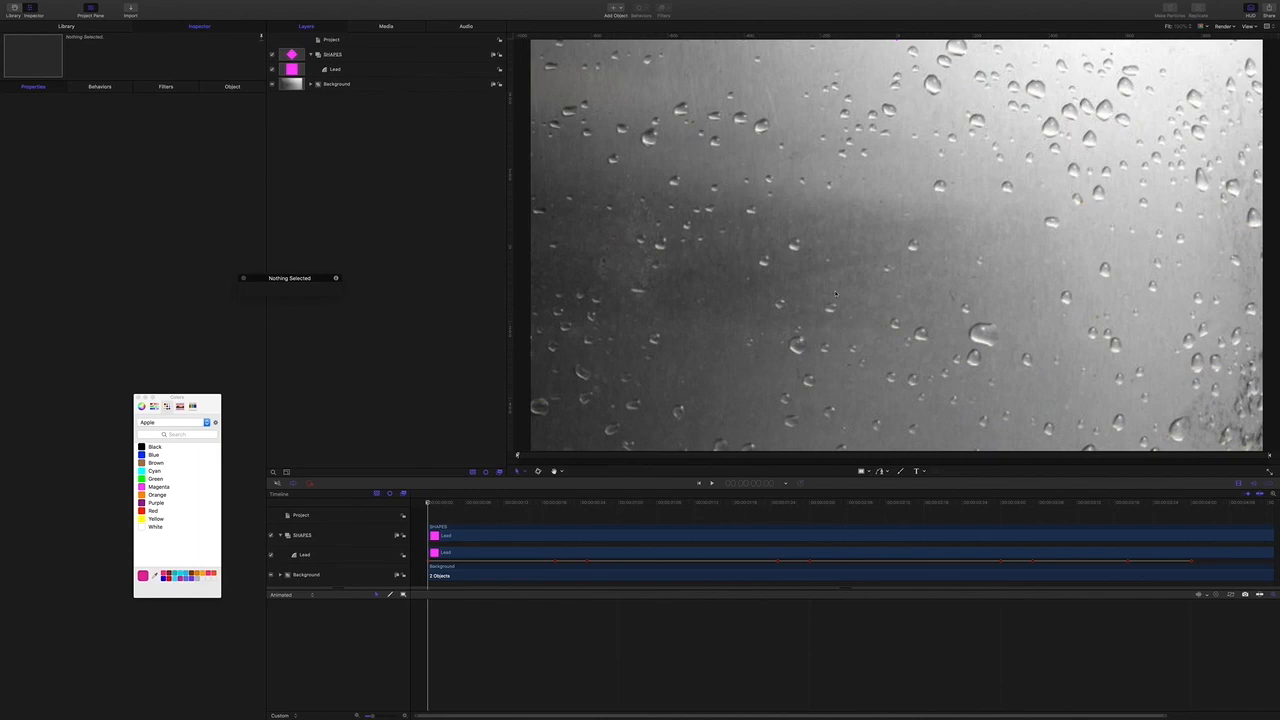
{"action": "key", "text": "space"}
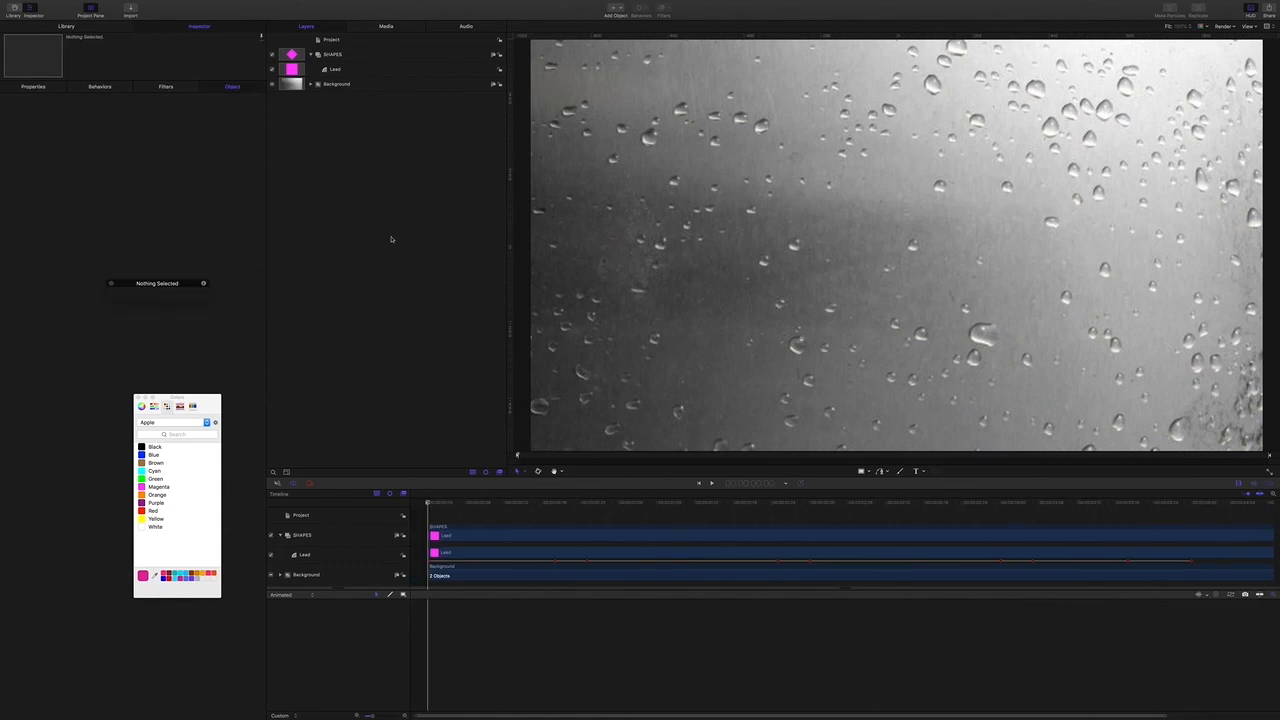
Add a new group above the SHAPES group and name it First Line Title.
{"action": "key", "text": "super+shift+n"}
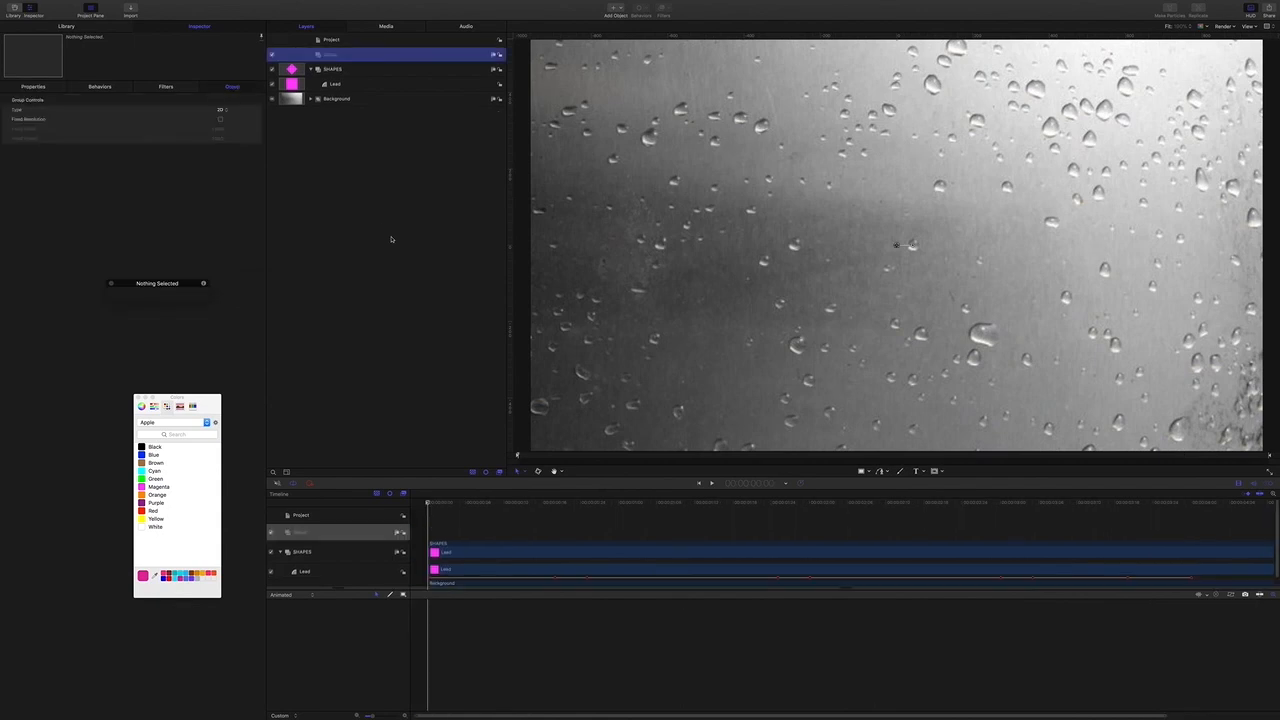
{"action": "double_click", "coordinate": [338, 56]}
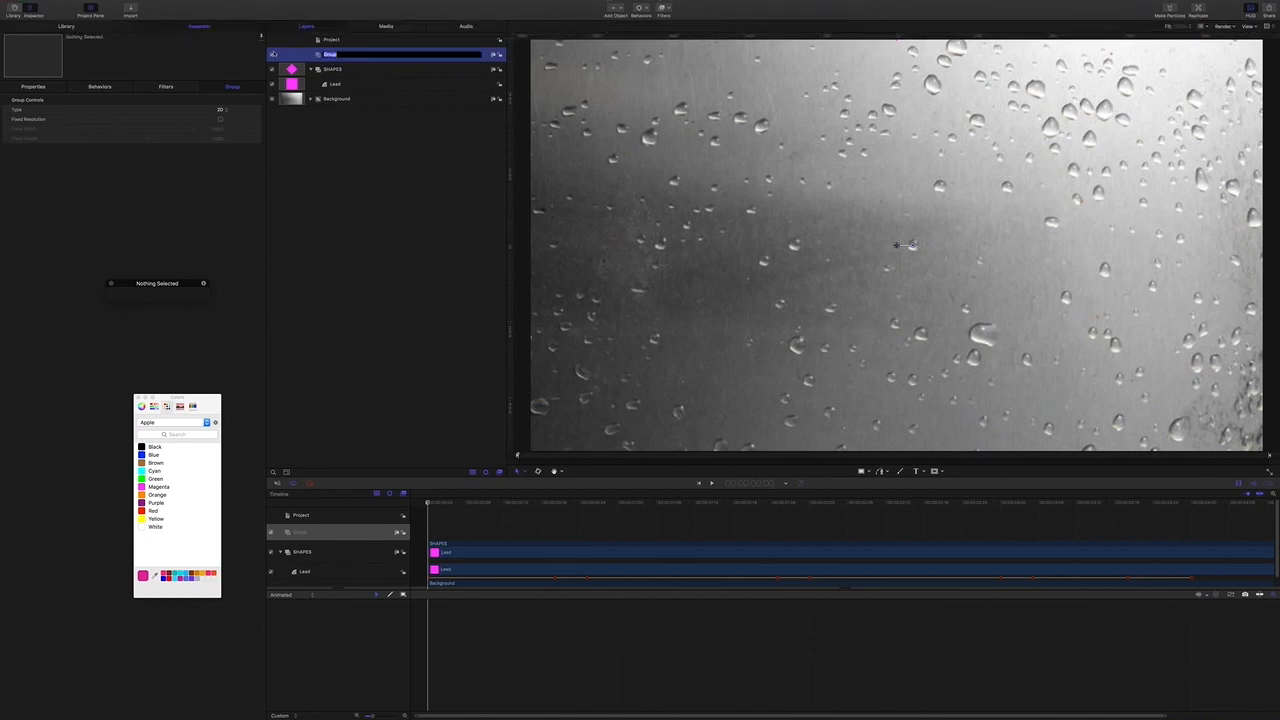
{"action": "type", "text": "R"}
{"action": "key", "text": "Return"}
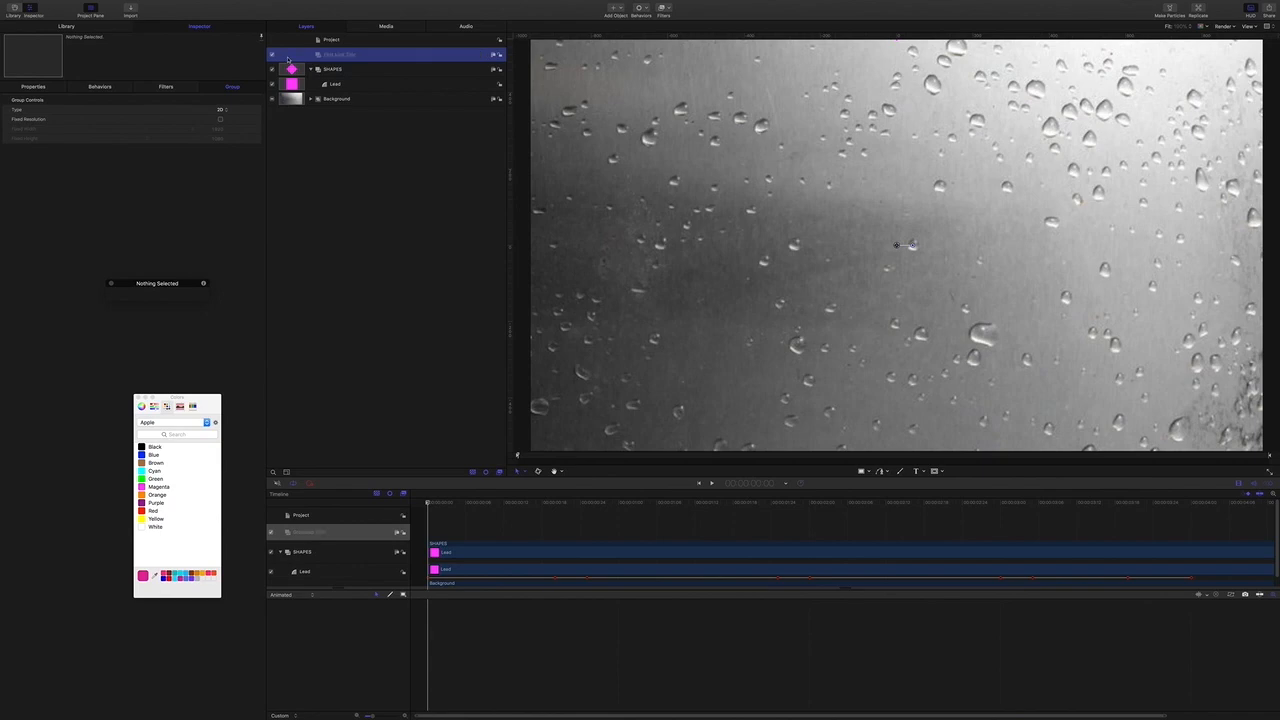
Add another group named First Mask Source and nest it inside the First Line Title group.
{"action": "key", "text": "super+shift+n"}
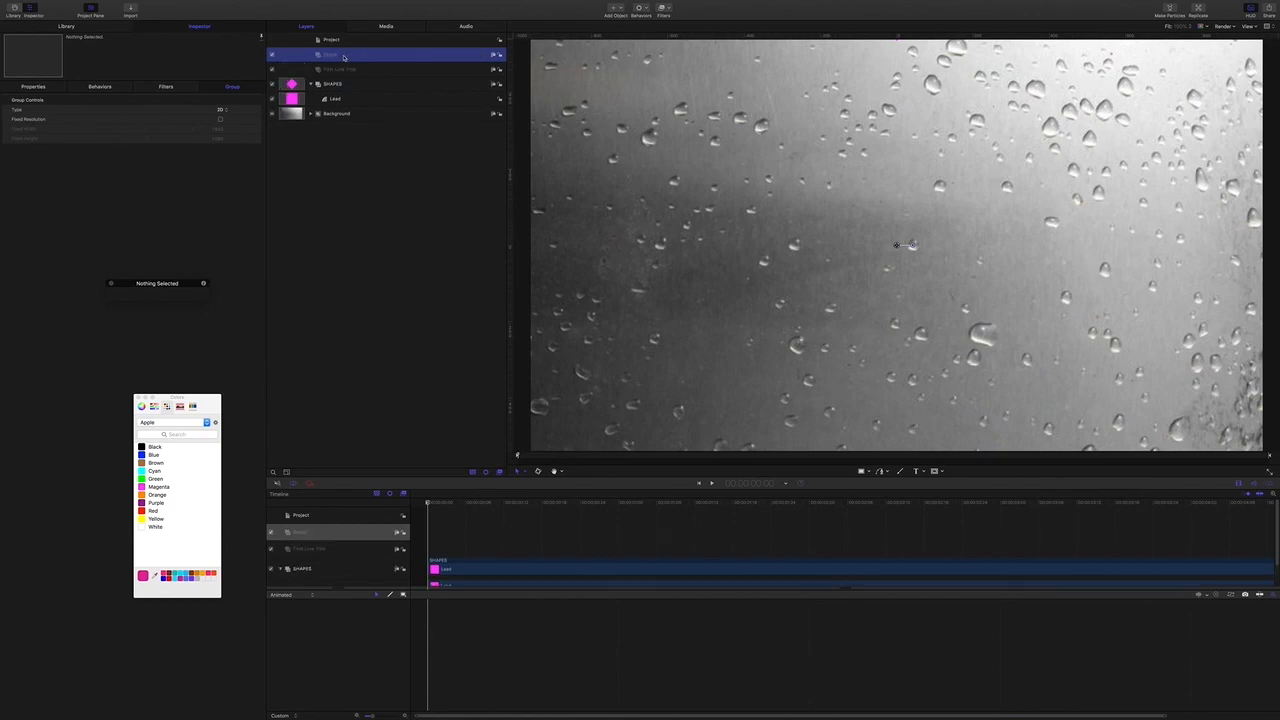
{"action": "double_click", "coordinate": [340, 56]}
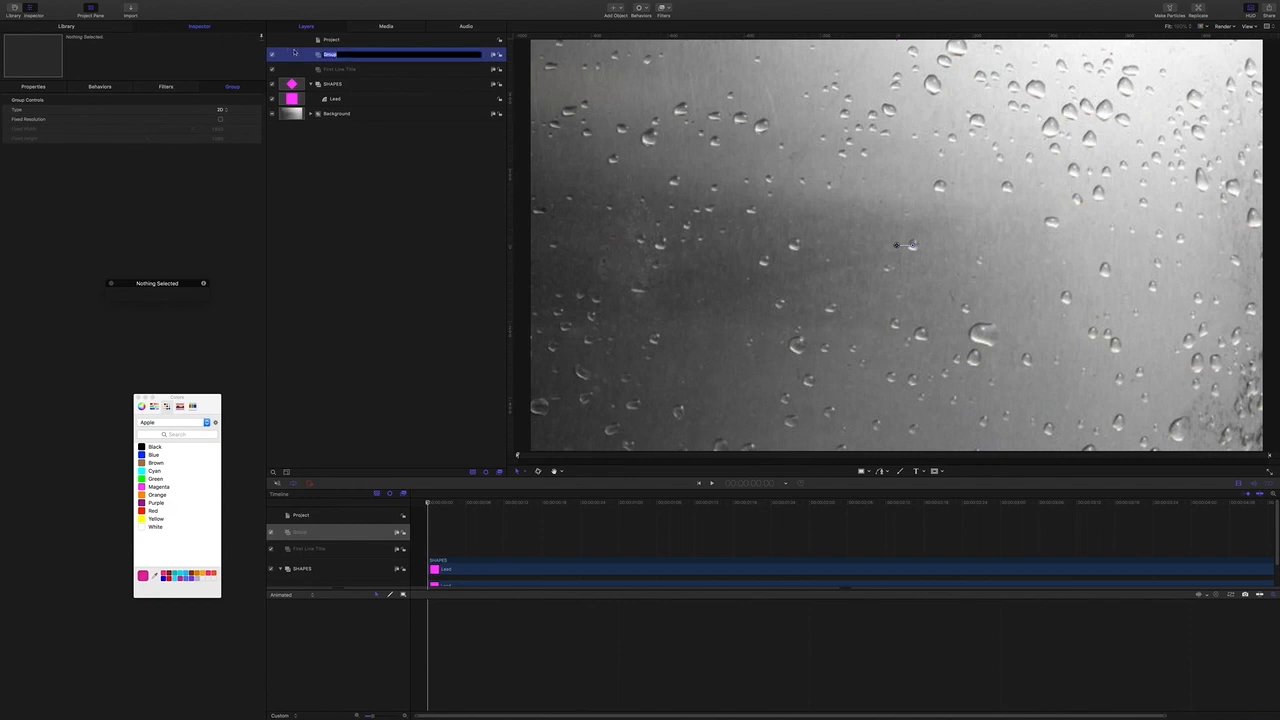
{"action": "type", "text": "R"}
{"action": "key", "text": "Return"}
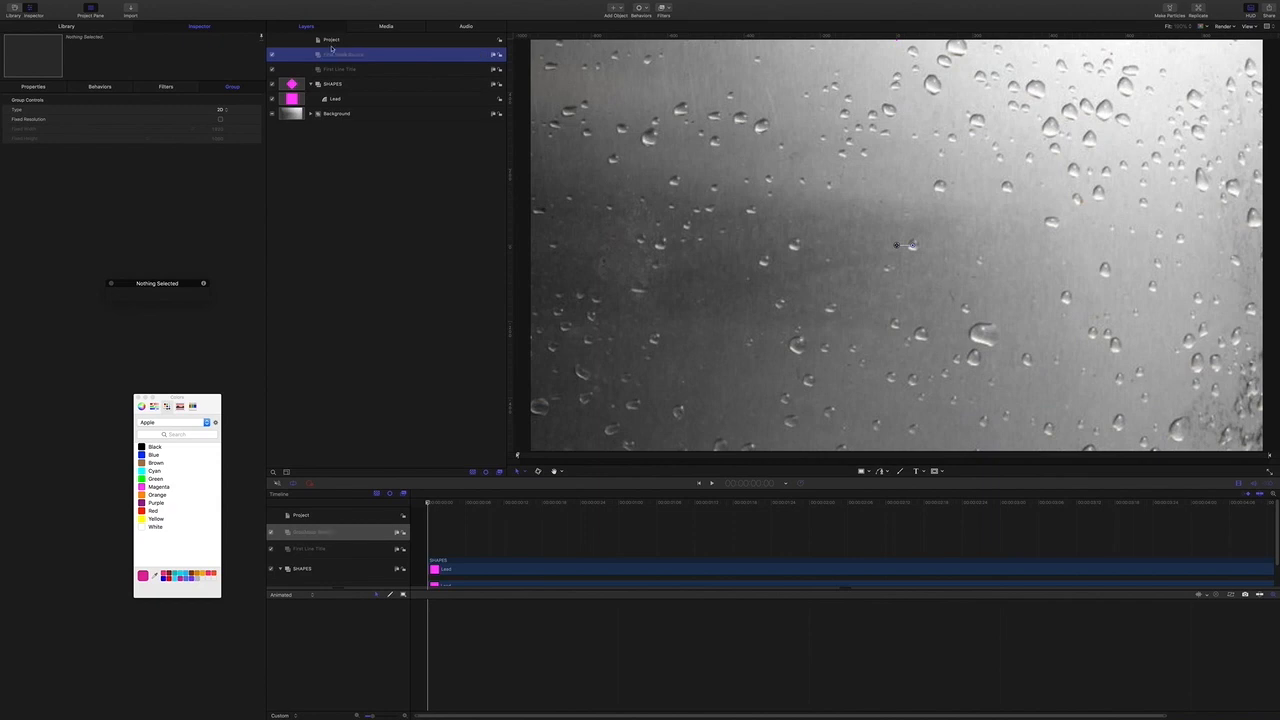
{"action": "left_click_drag", "start_coordinate": [338, 56], "coordinate": [338, 69]}
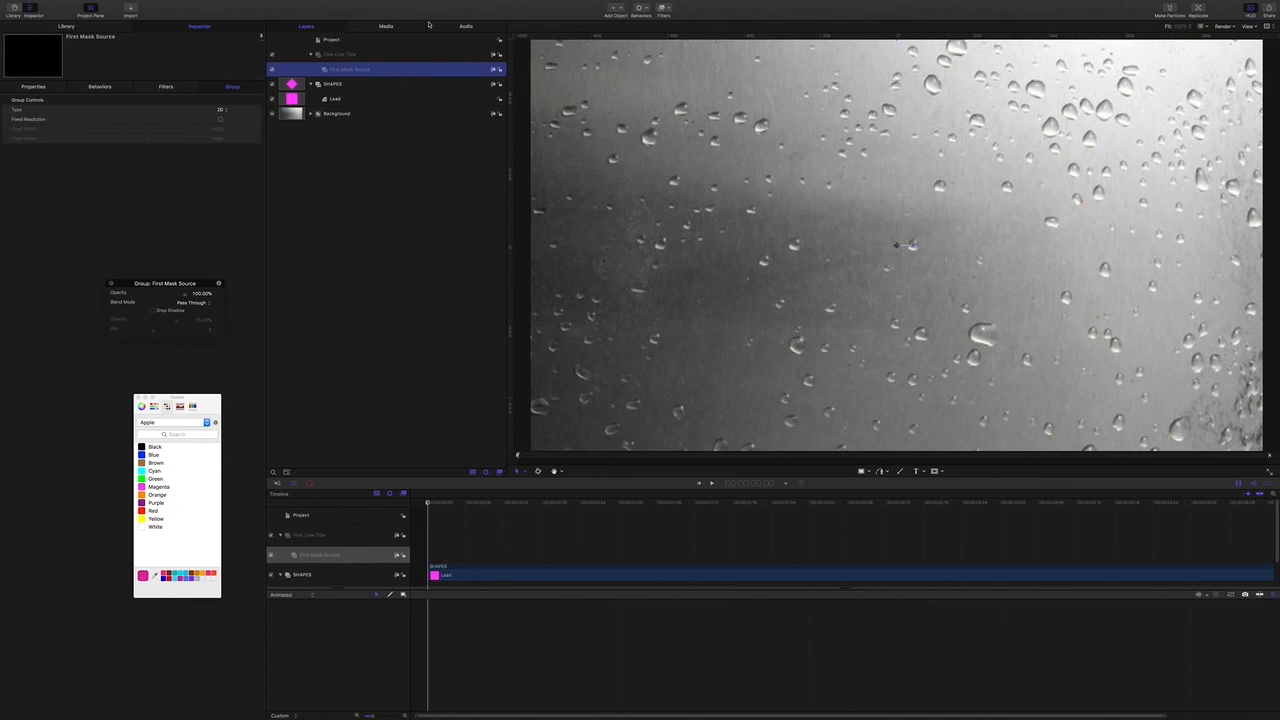
Place two horizontal ruler guides on the canvas, one a little below and one a little above its centre.
{"action": "mouse_move", "coordinate": [177, 7]}
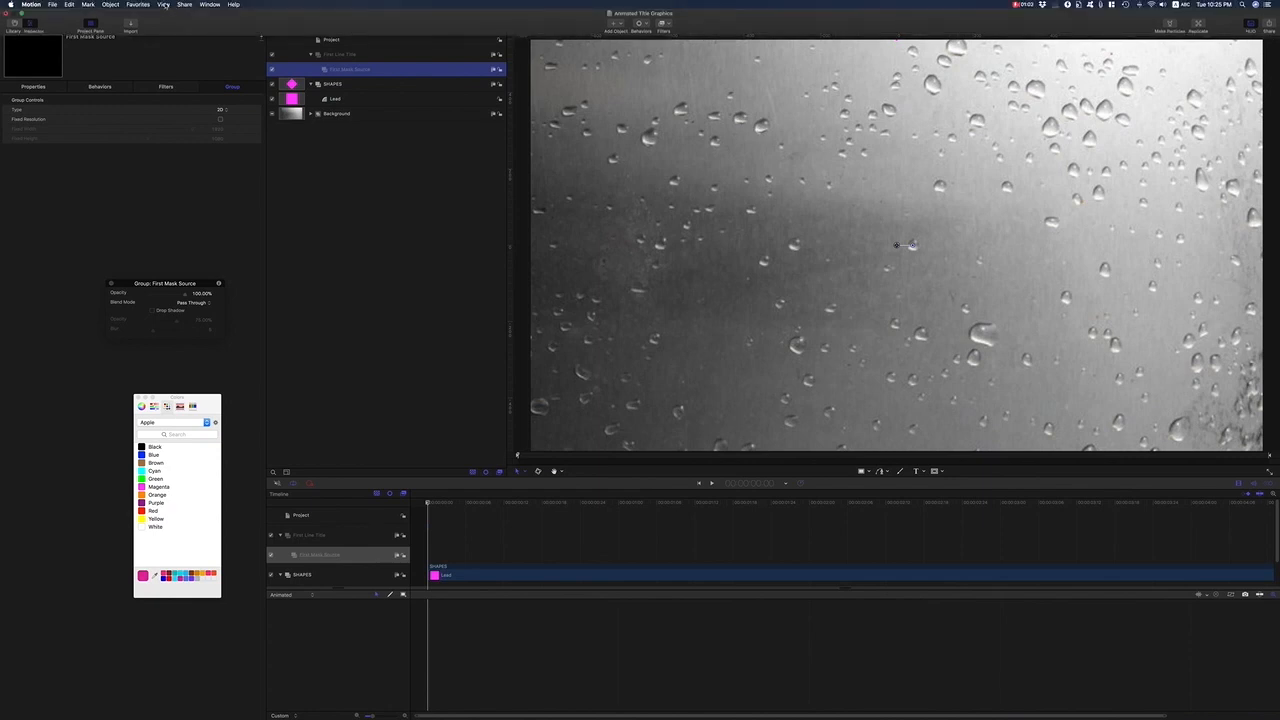
{"action": "left_click", "coordinate": [163, 5]}
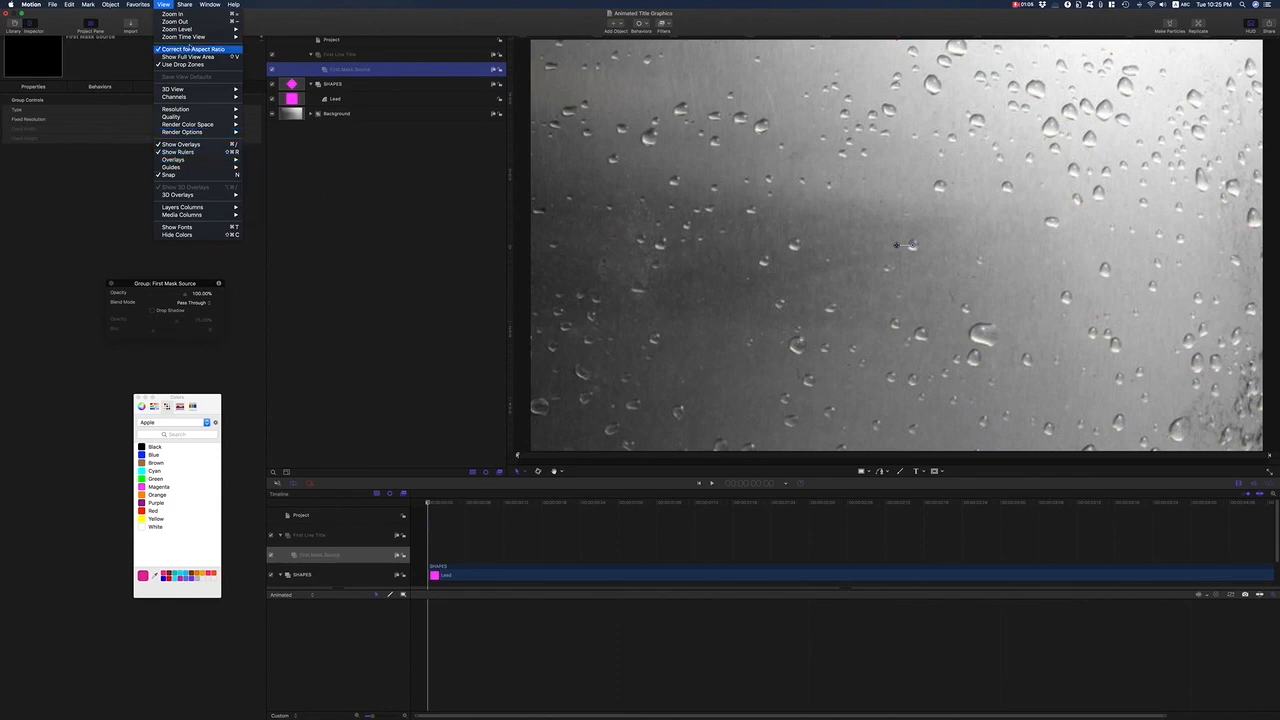
{"action": "left_click", "coordinate": [357, 20]}
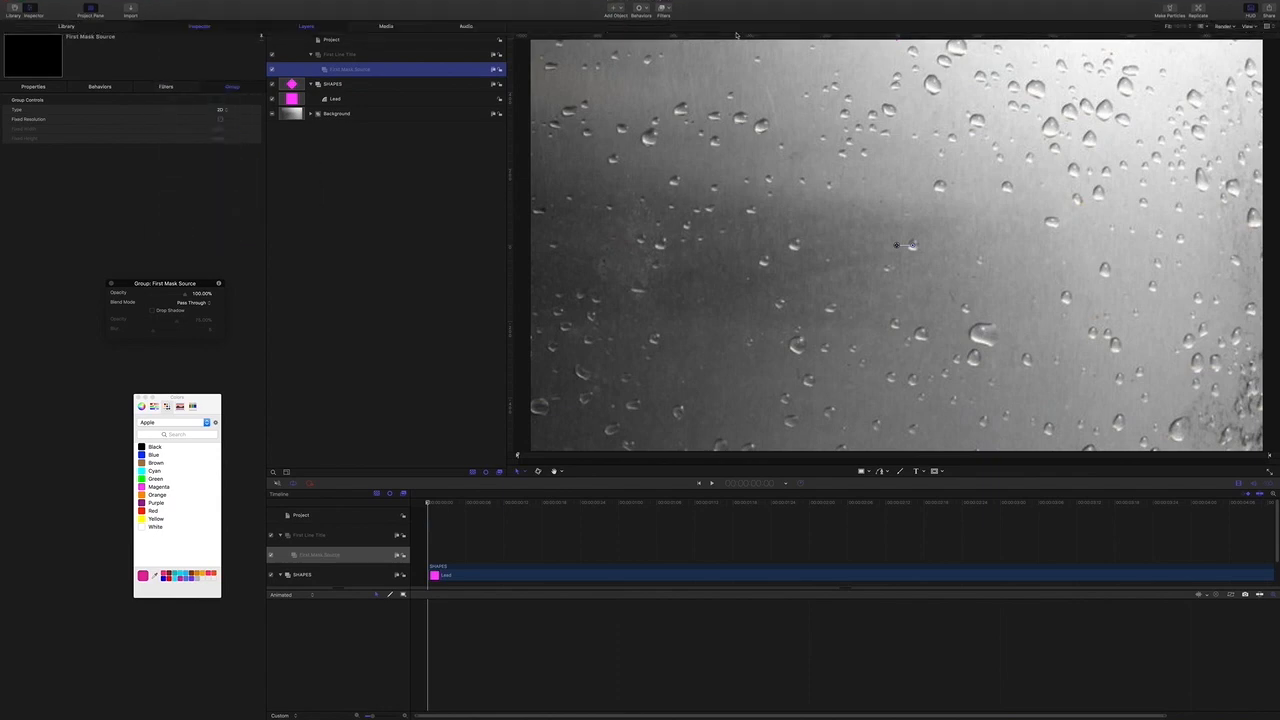
{"action": "left_click_drag", "start_coordinate": [682, 38], "coordinate": [723, 279]}
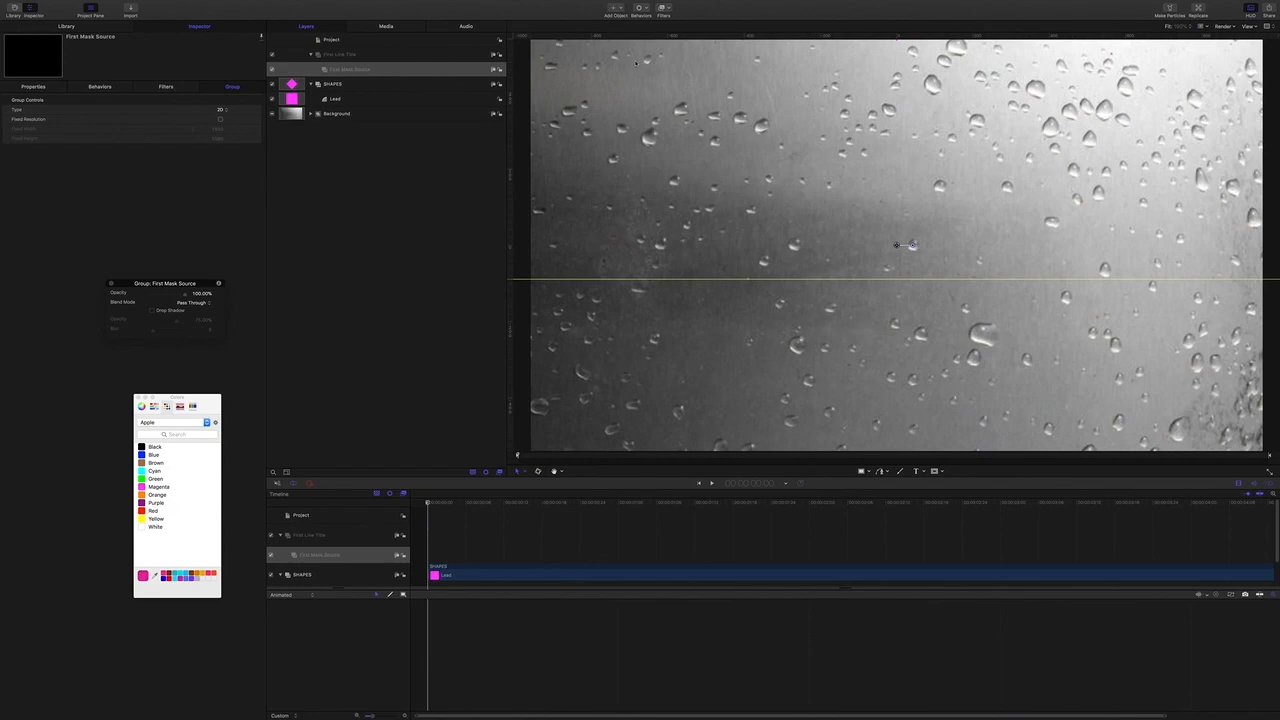
{"action": "left_click_drag", "start_coordinate": [627, 34], "coordinate": [700, 212]}
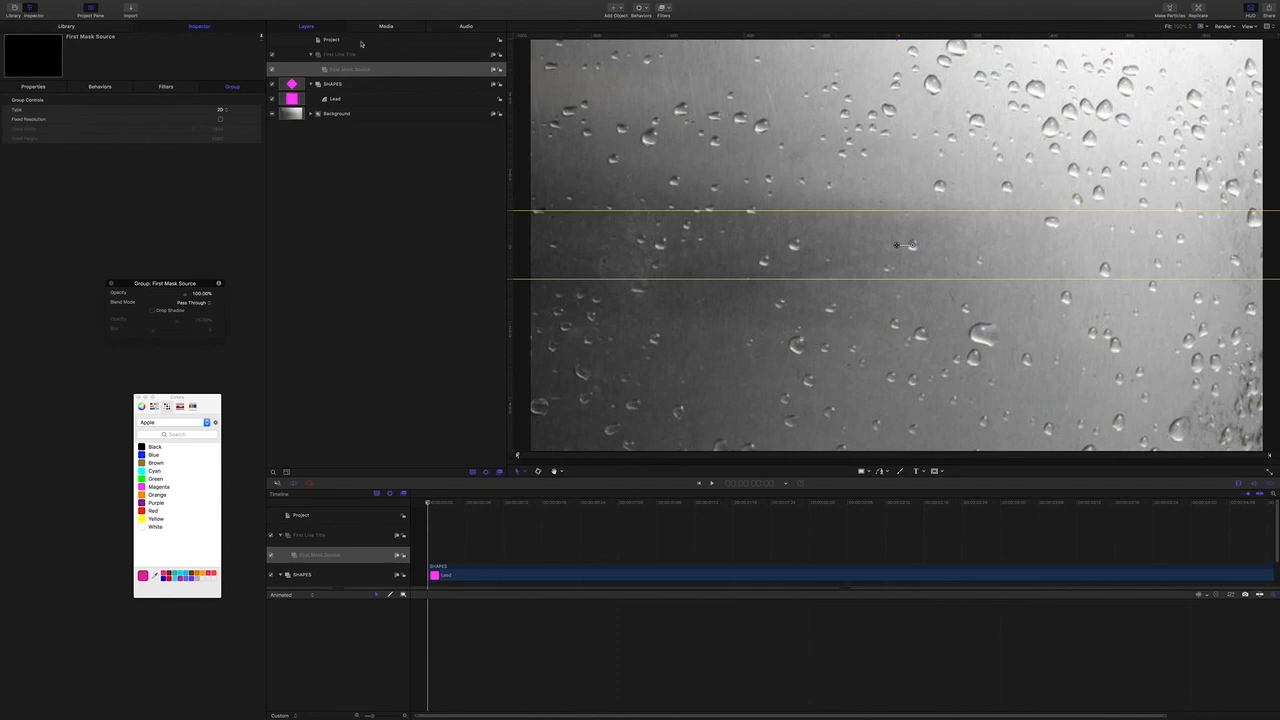
Add a text object reading FIRST LINE TITLE inside the First Mask Source group.
{"action": "left_click", "coordinate": [345, 55]}
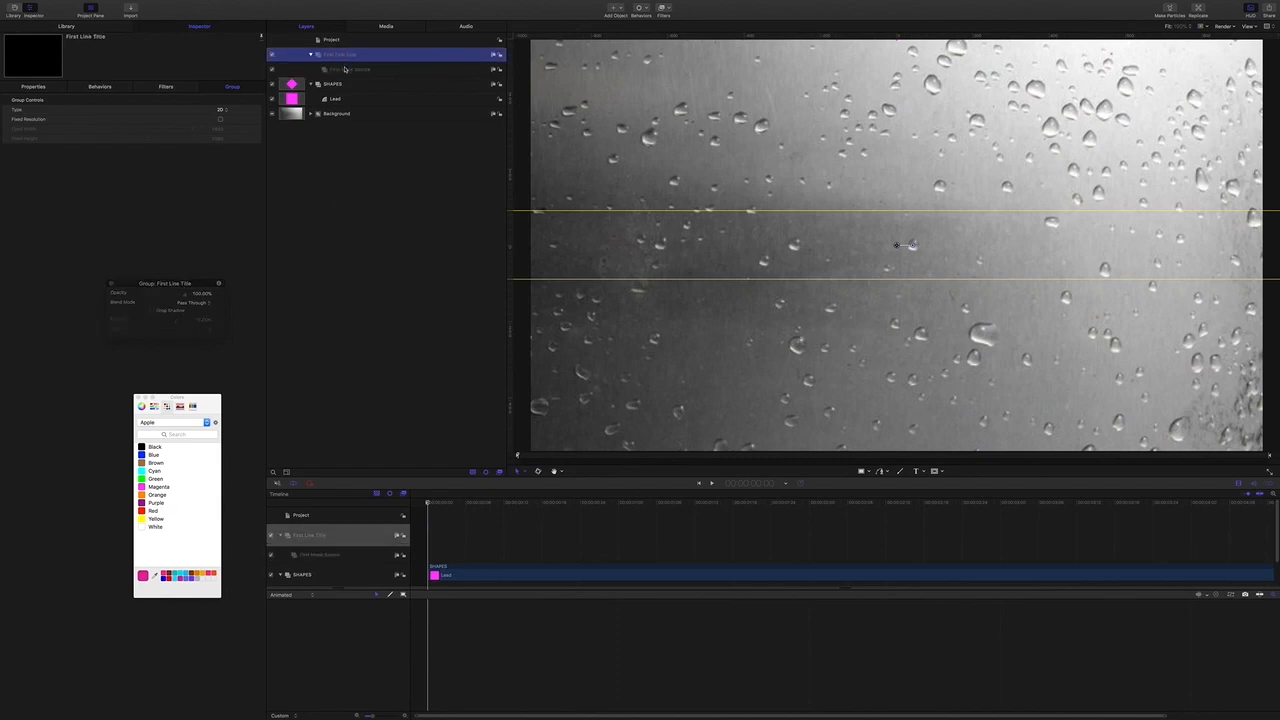
{"action": "left_click", "coordinate": [346, 70]}
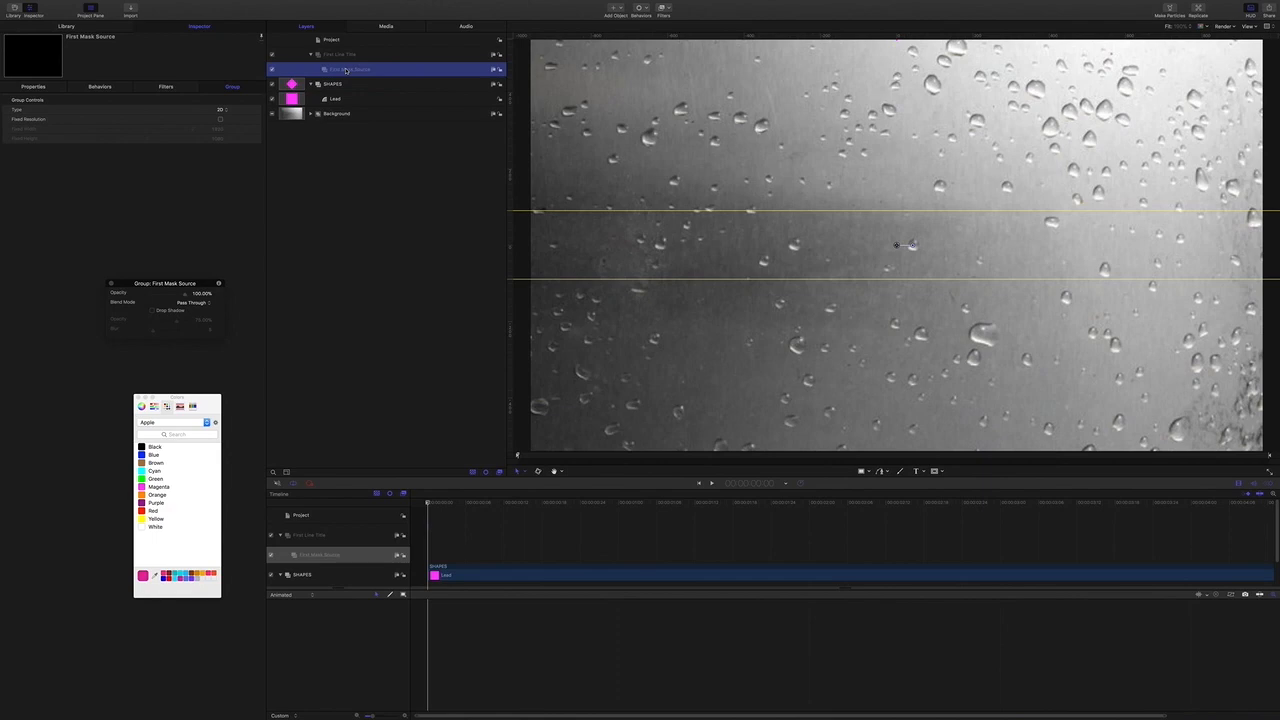
{"action": "left_click", "coordinate": [916, 474]}
{"action": "left_click", "coordinate": [748, 278]}
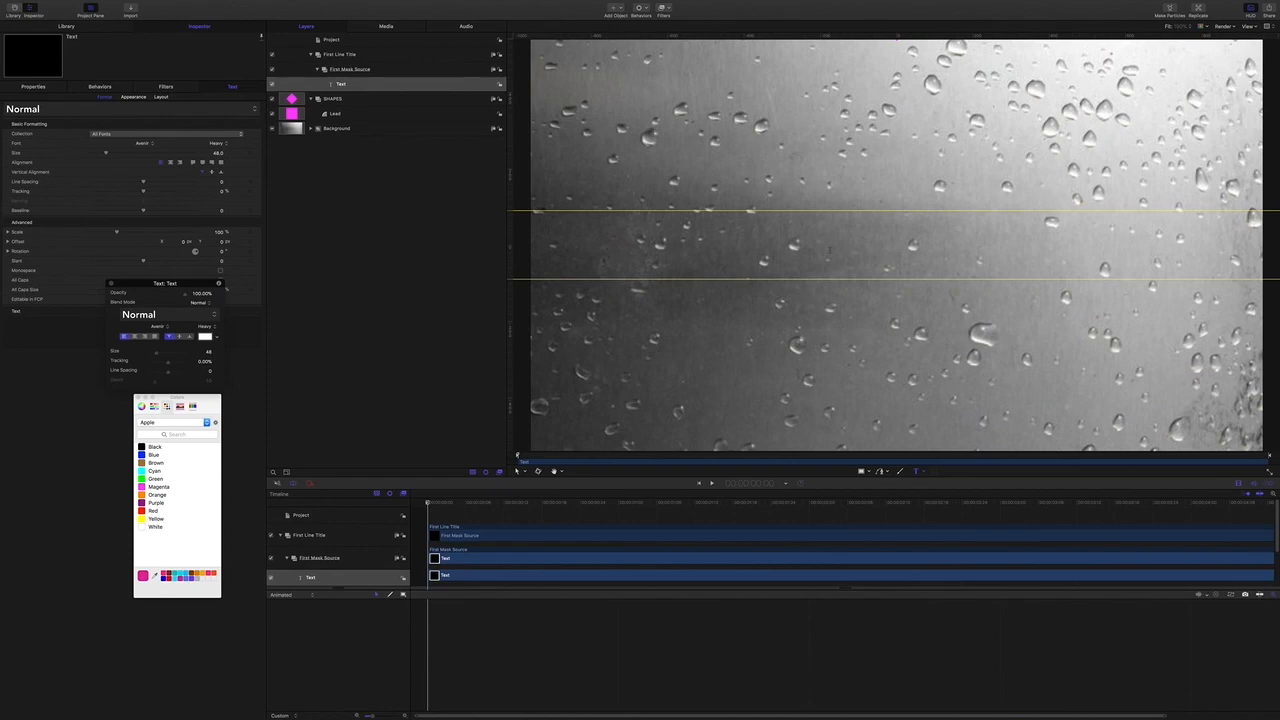
{"action": "type", "text": "FIRST LINE TITLE"}
{"action": "key", "text": "Escape"}
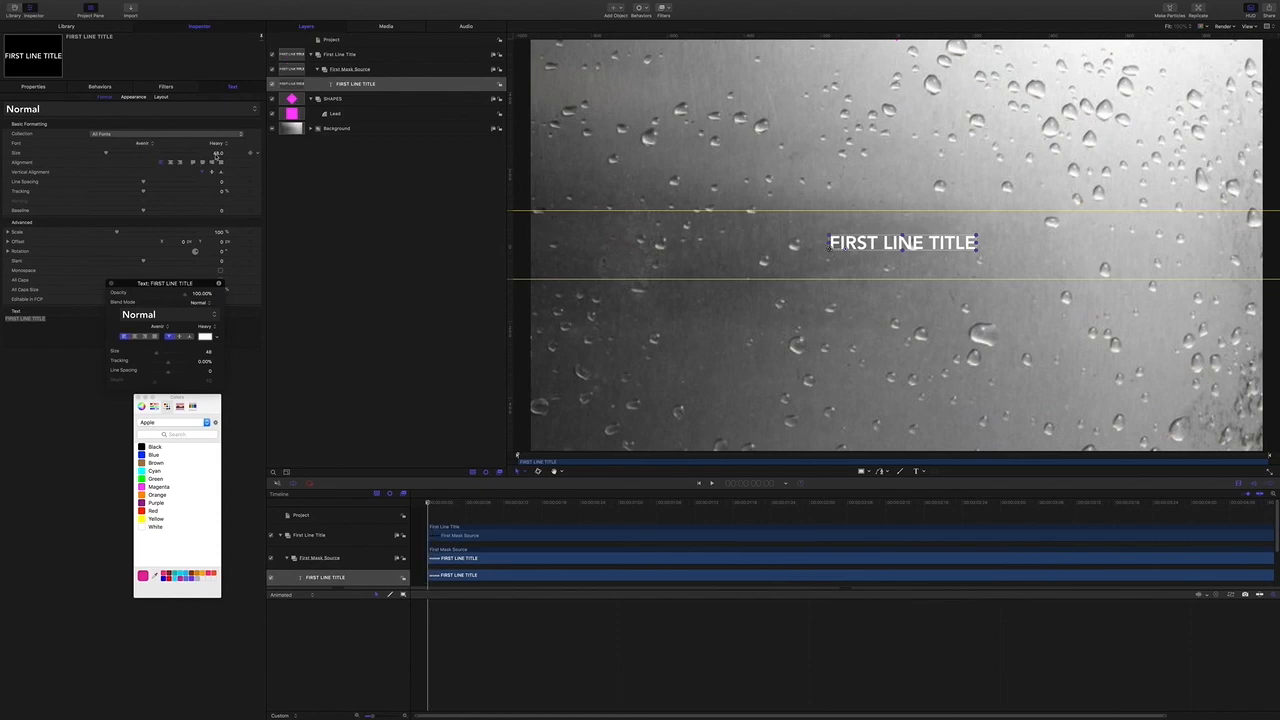
Set the title text's size to 85 and align it to the center.
{"action": "left_click", "coordinate": [216, 153]}
{"action": "type", "text": "6"}
{"action": "key", "text": "Return"}
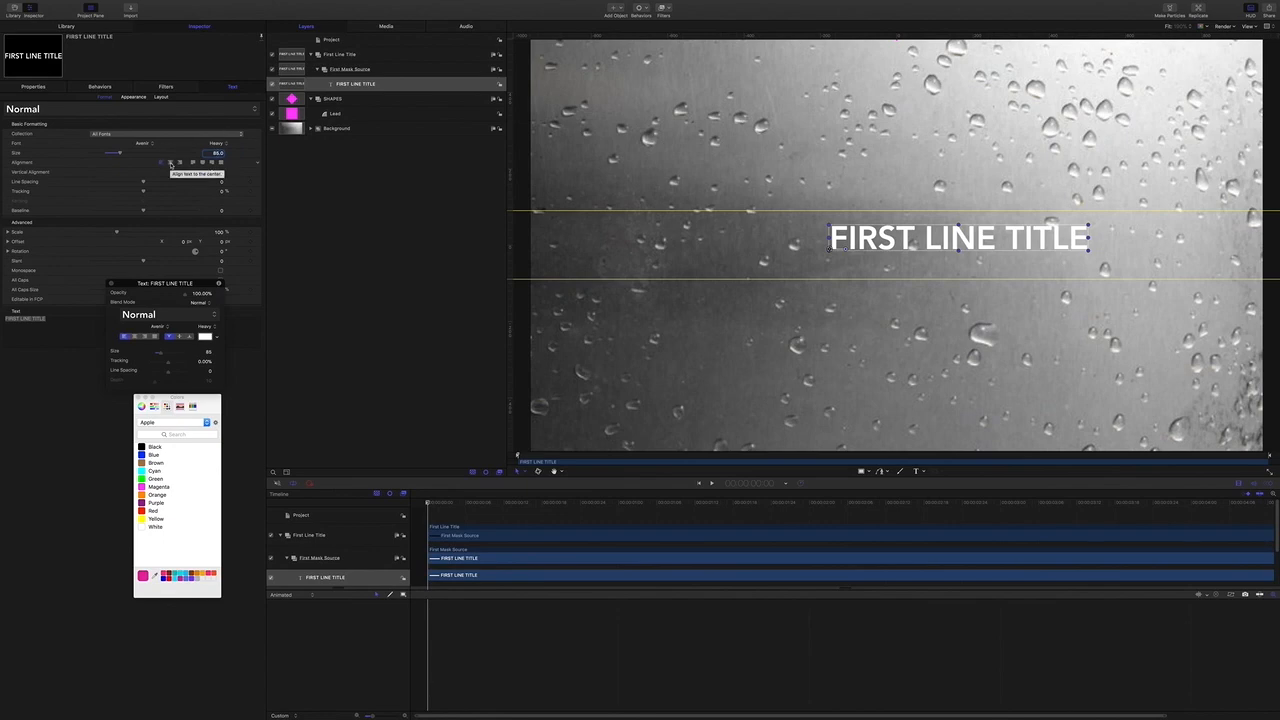
{"action": "left_click", "coordinate": [171, 163]}
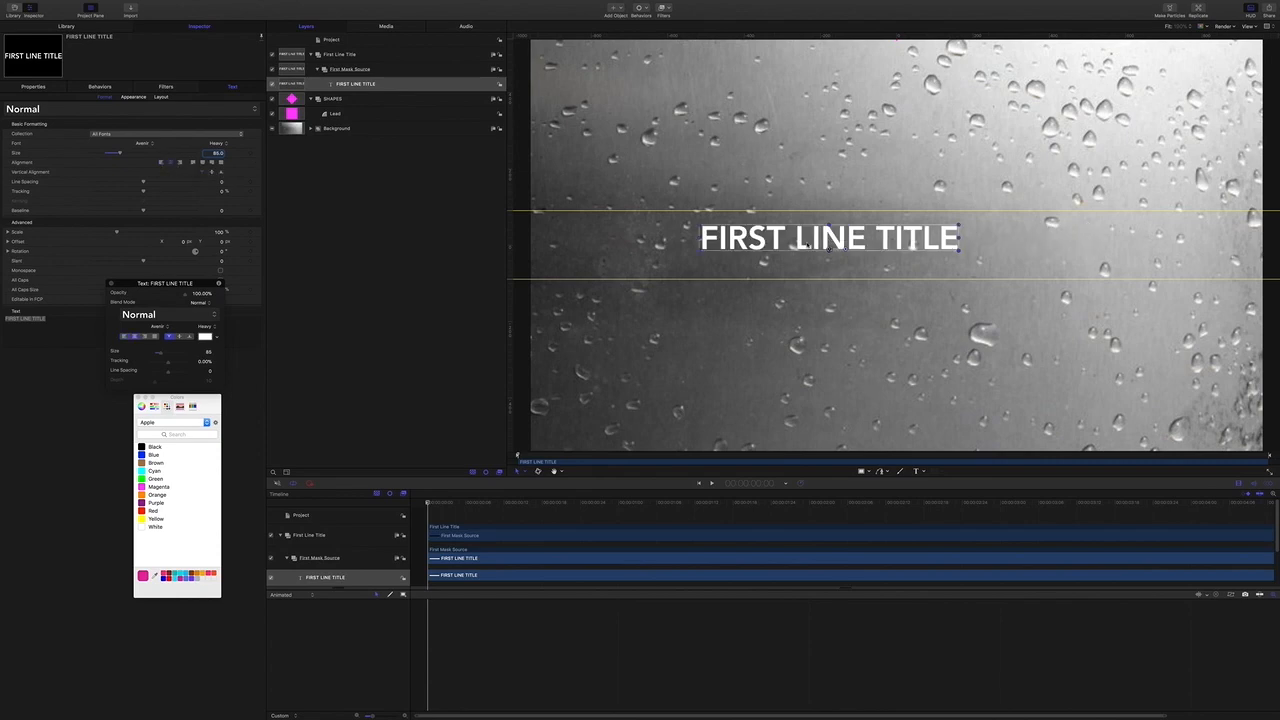
Raise the title text's anchor point about 22 px to the middle of the letters and reset its position to 0, 0.
{"action": "right_click", "coordinate": [801, 242]}
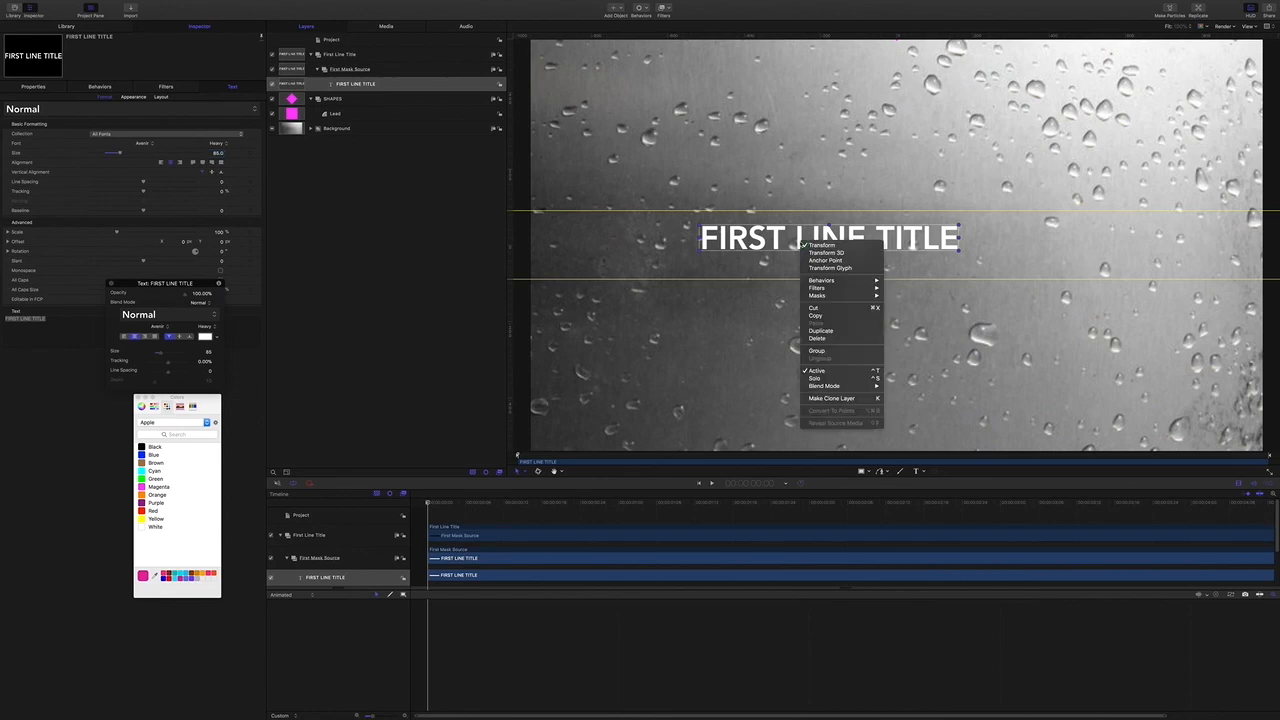
{"action": "left_click", "coordinate": [820, 261]}
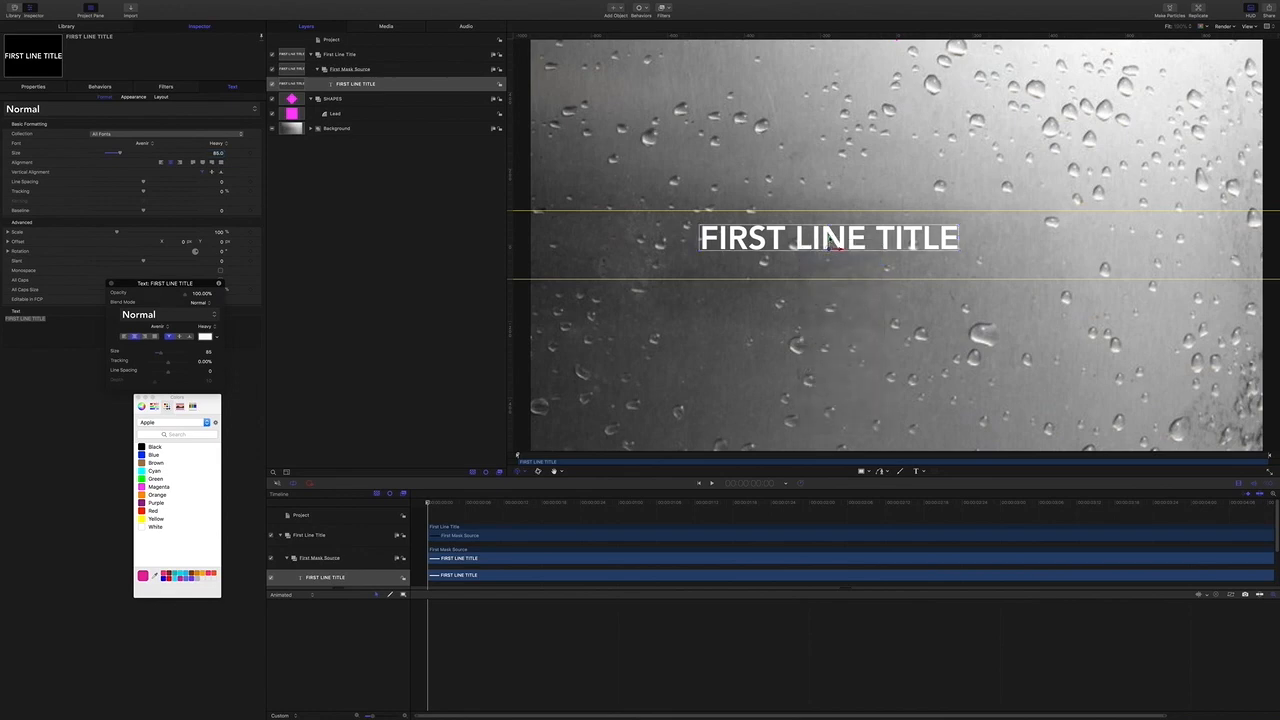
{"action": "left_click_drag", "start_coordinate": [829, 242], "coordinate": [829, 228]}
{"action": "left_click", "coordinate": [33, 88]}
{"action": "left_click", "coordinate": [252, 112]}
{"action": "left_click", "coordinate": [300, 125]}
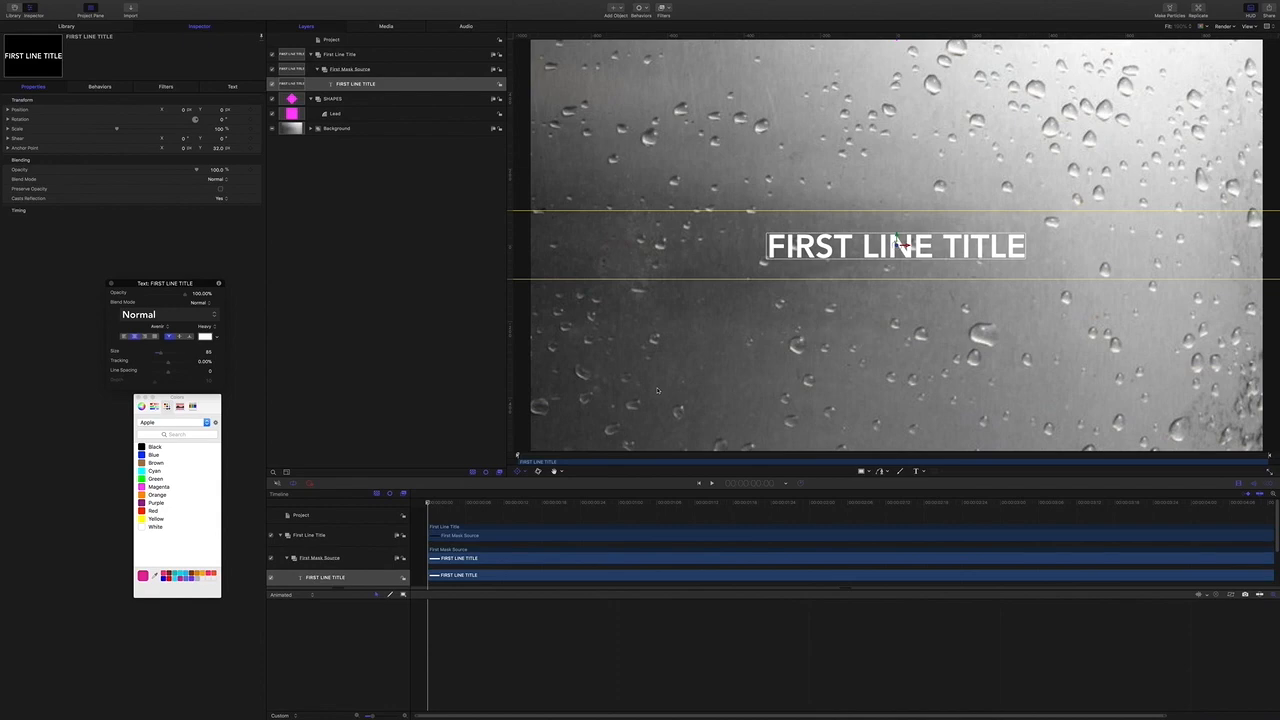
Trim the start of the First Line Title group to frame 5.
{"action": "left_click", "coordinate": [340, 54]}
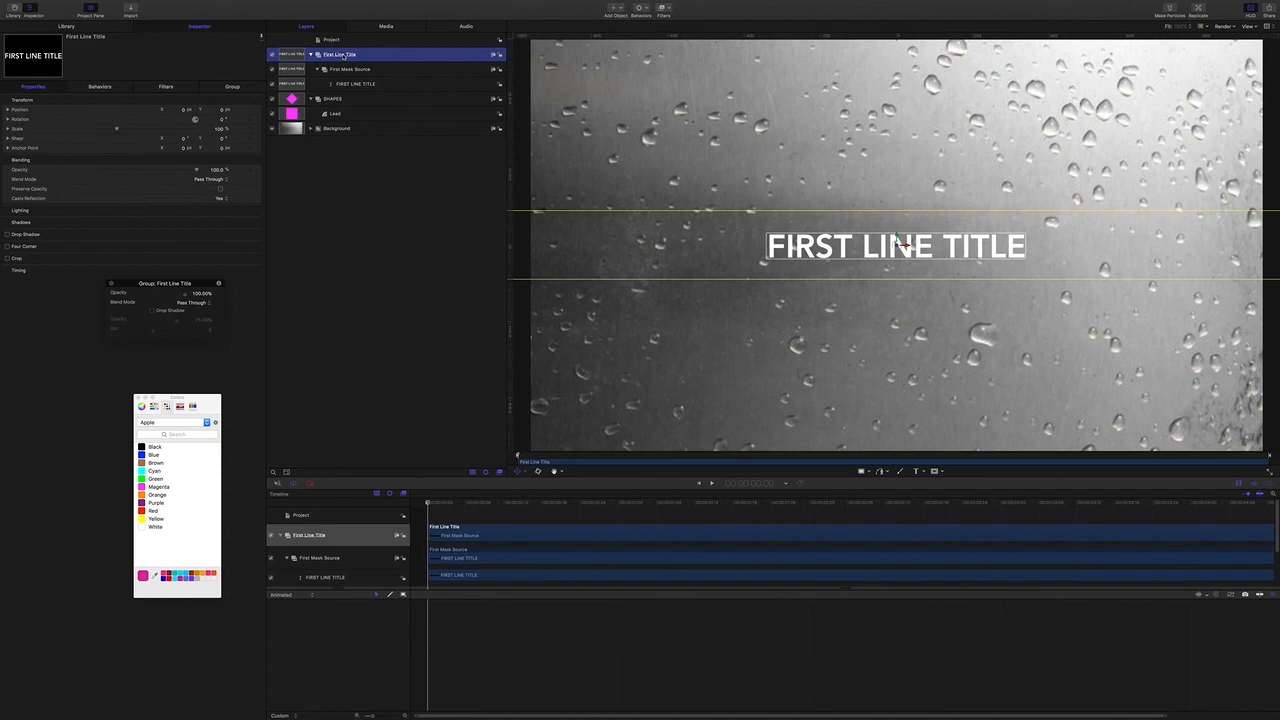
{"action": "left_click", "coordinate": [766, 484]}
{"action": "type", "text": "5"}
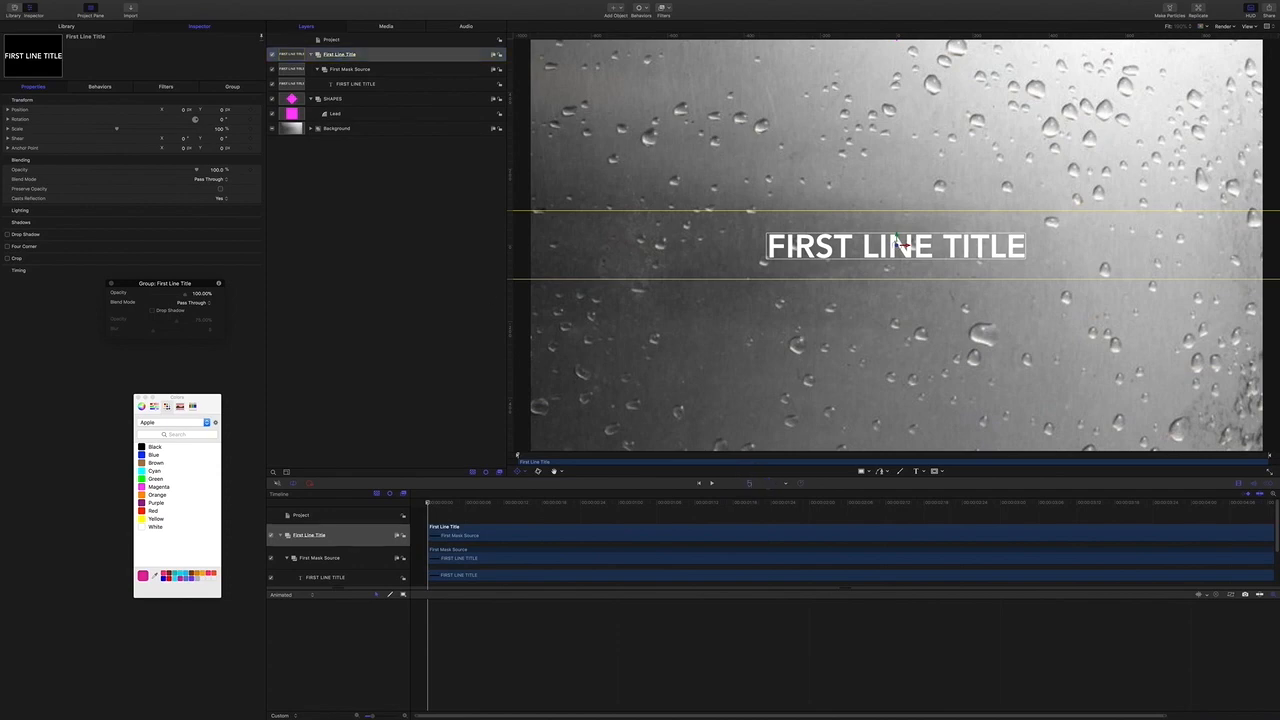
{"action": "key", "text": "Return"}
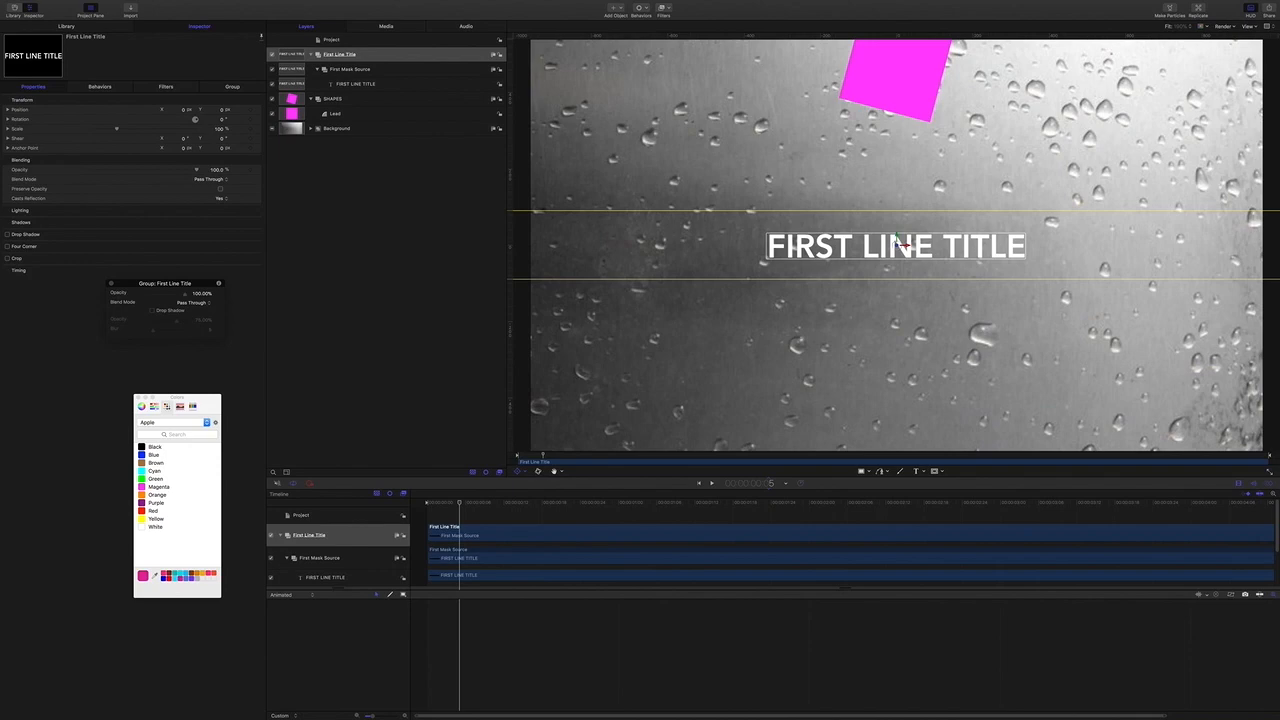
{"action": "key", "text": "shift+["}
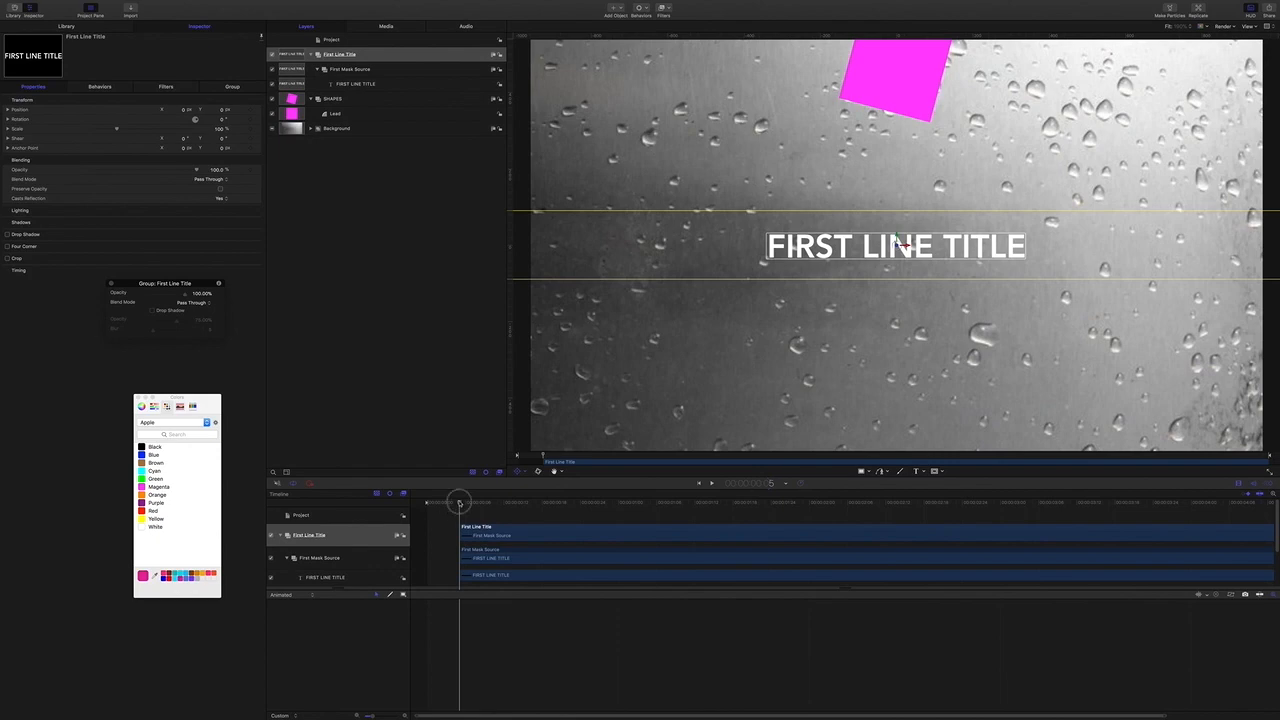
Lower the First Line Title group below the bottom guide at Y -125 px and add a position keyframe at frame 5.
{"action": "left_click", "coordinate": [453, 502]}
{"action": "left_click_drag", "start_coordinate": [453, 502], "coordinate": [459, 502]}
{"action": "left_click_drag", "start_coordinate": [897, 244], "coordinate": [898, 290]}
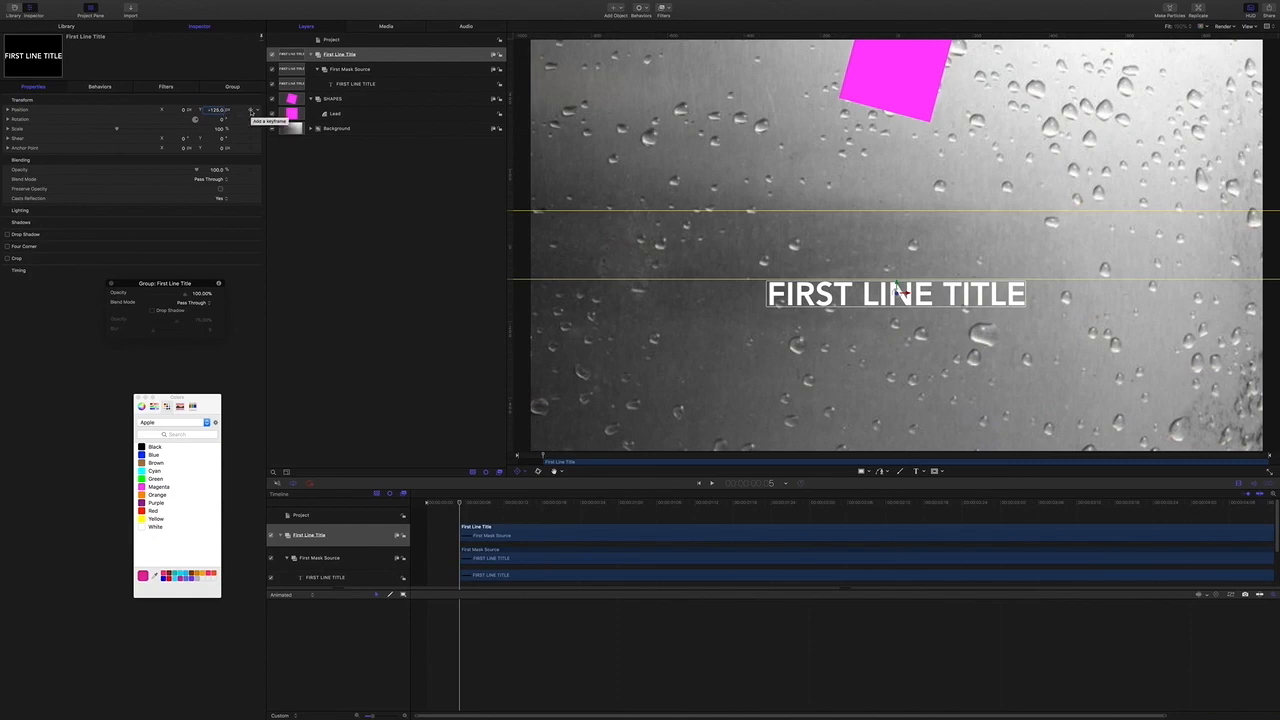
{"action": "left_click", "coordinate": [251, 111]}
Keyframe the First Line Title group's Y position at 0 px on frame 20.
{"action": "left_click", "coordinate": [770, 485]}
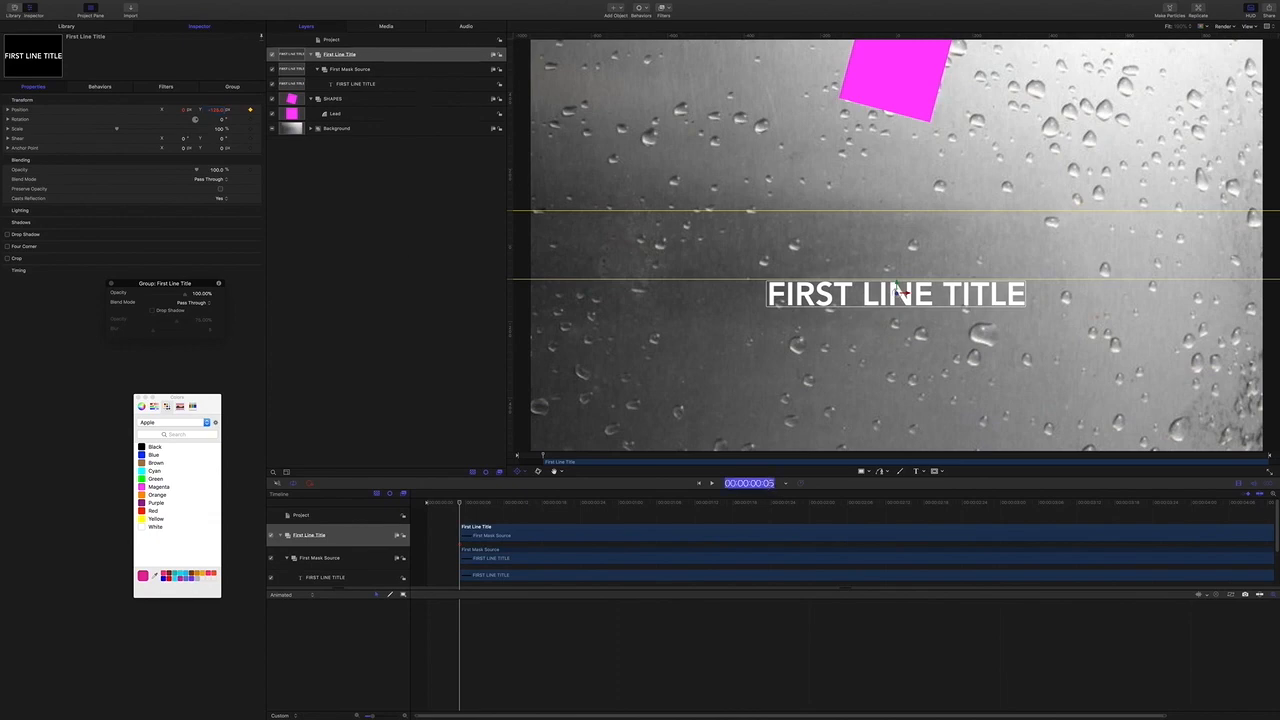
{"action": "type", "text": "20"}
{"action": "key", "text": "Return"}
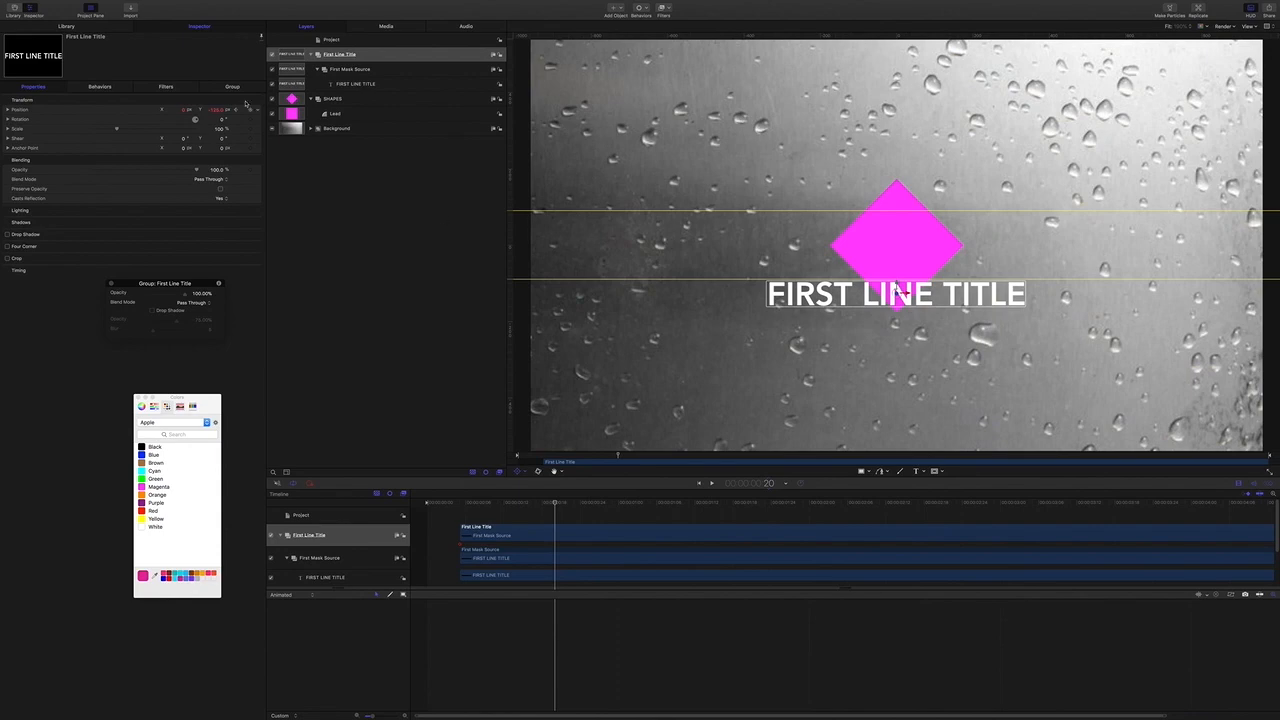
{"action": "double_click", "coordinate": [216, 111]}
{"action": "type", "text": "0"}
{"action": "key", "text": "Return"}
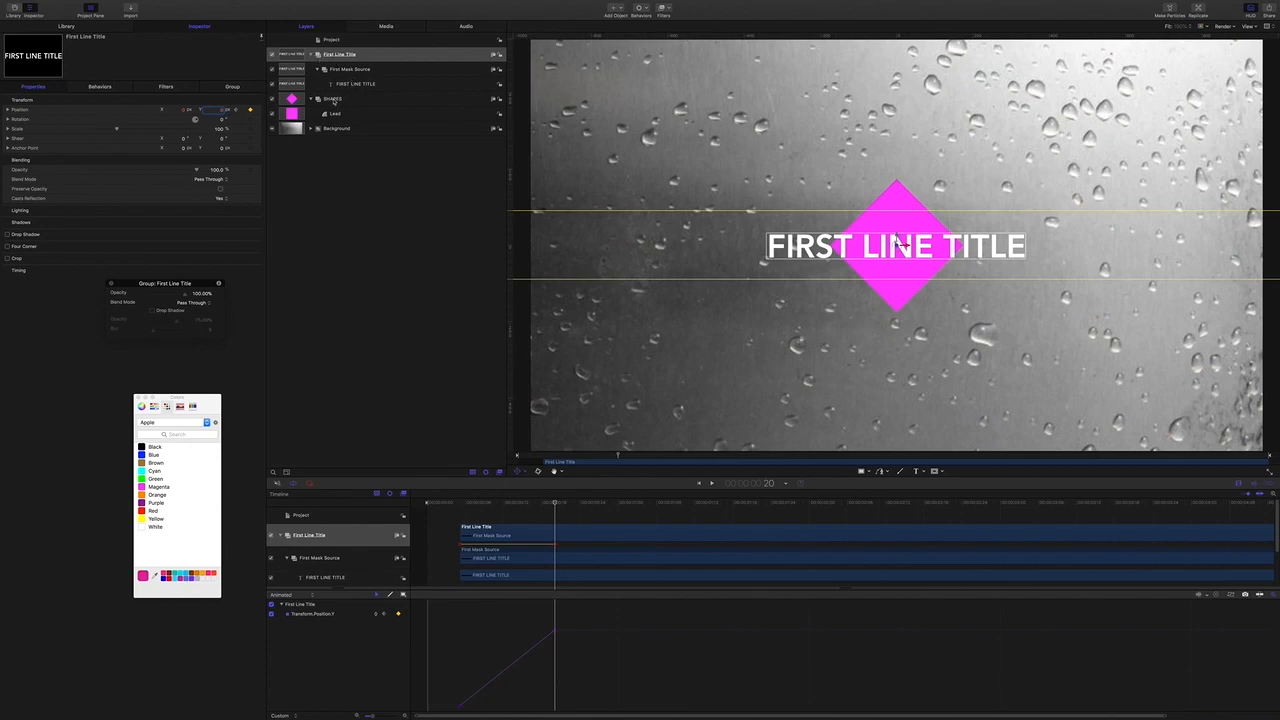
Add an image mask to the Lead shape and use the FIRST LINE TITLE text as its mask source.
{"action": "left_click", "coordinate": [332, 99]}
{"action": "left_click", "coordinate": [337, 114]}
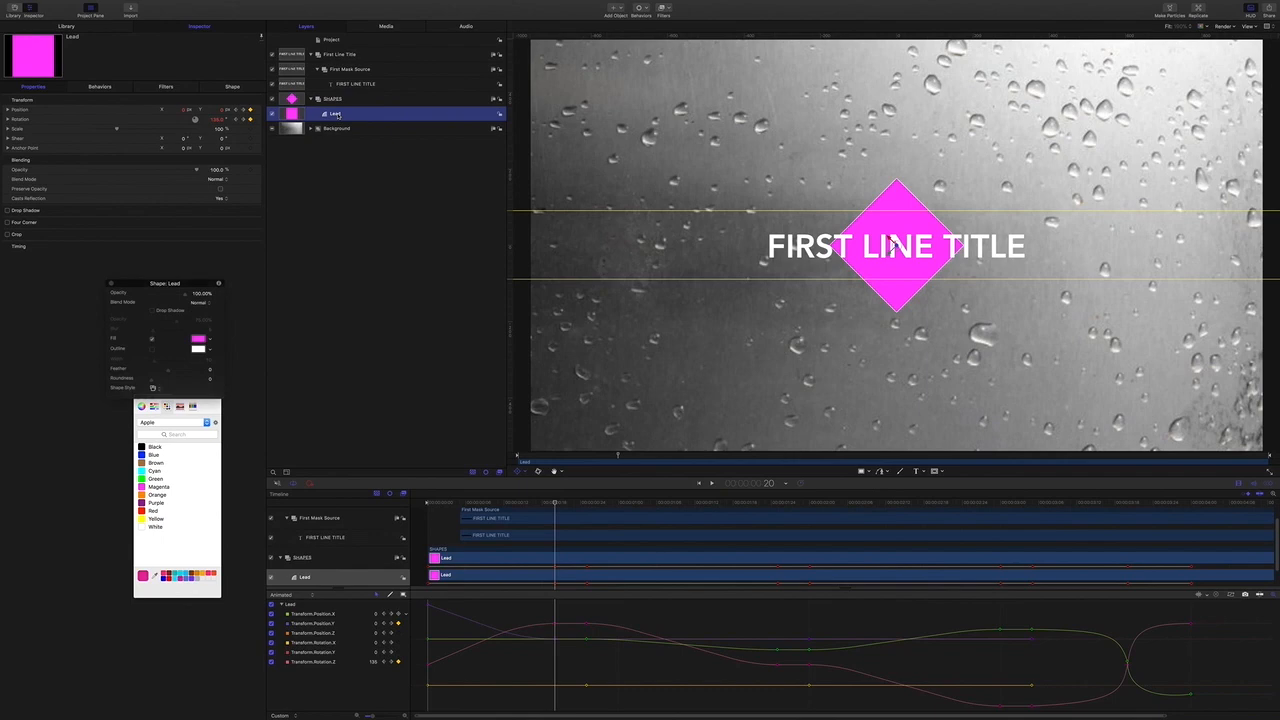
{"action": "right_click", "coordinate": [337, 116]}
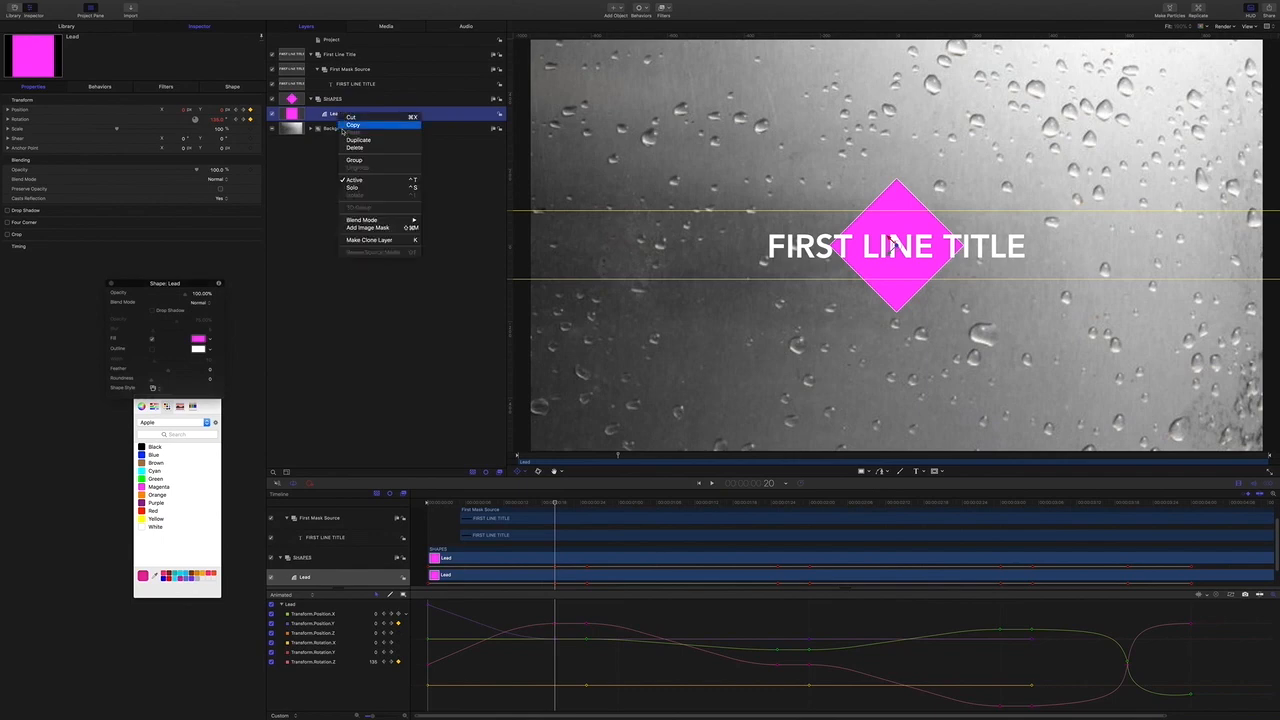
{"action": "left_click", "coordinate": [368, 228]}
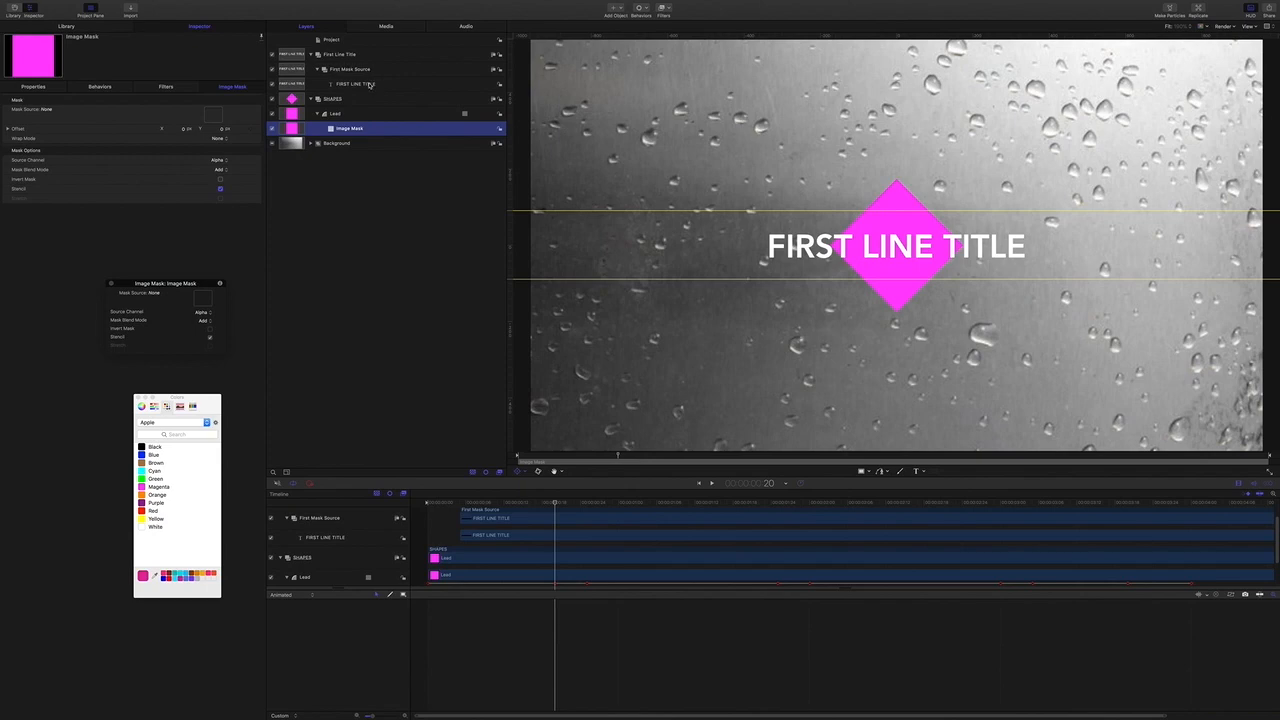
{"action": "left_click_drag", "start_coordinate": [370, 84], "coordinate": [214, 115]}
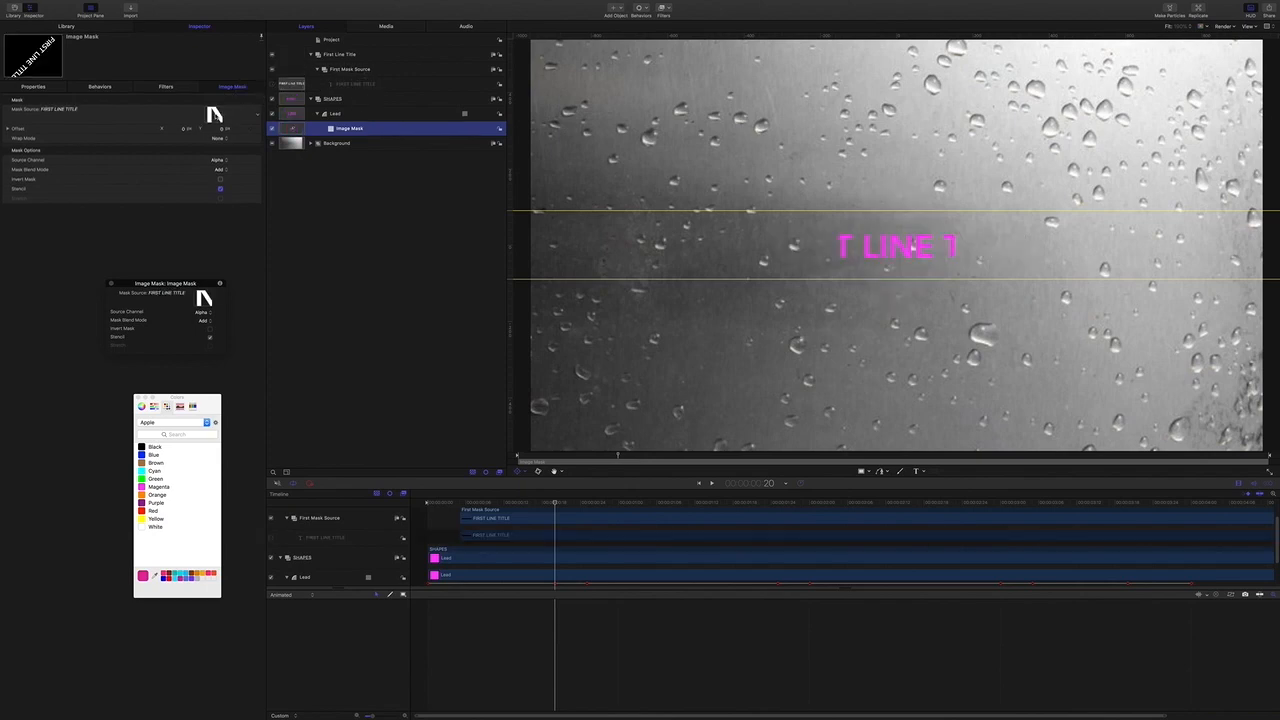
Send the First Line Title group below the SHAPES group and set the Lead image mask's blend mode to Subtract.
{"action": "left_click", "coordinate": [343, 56]}
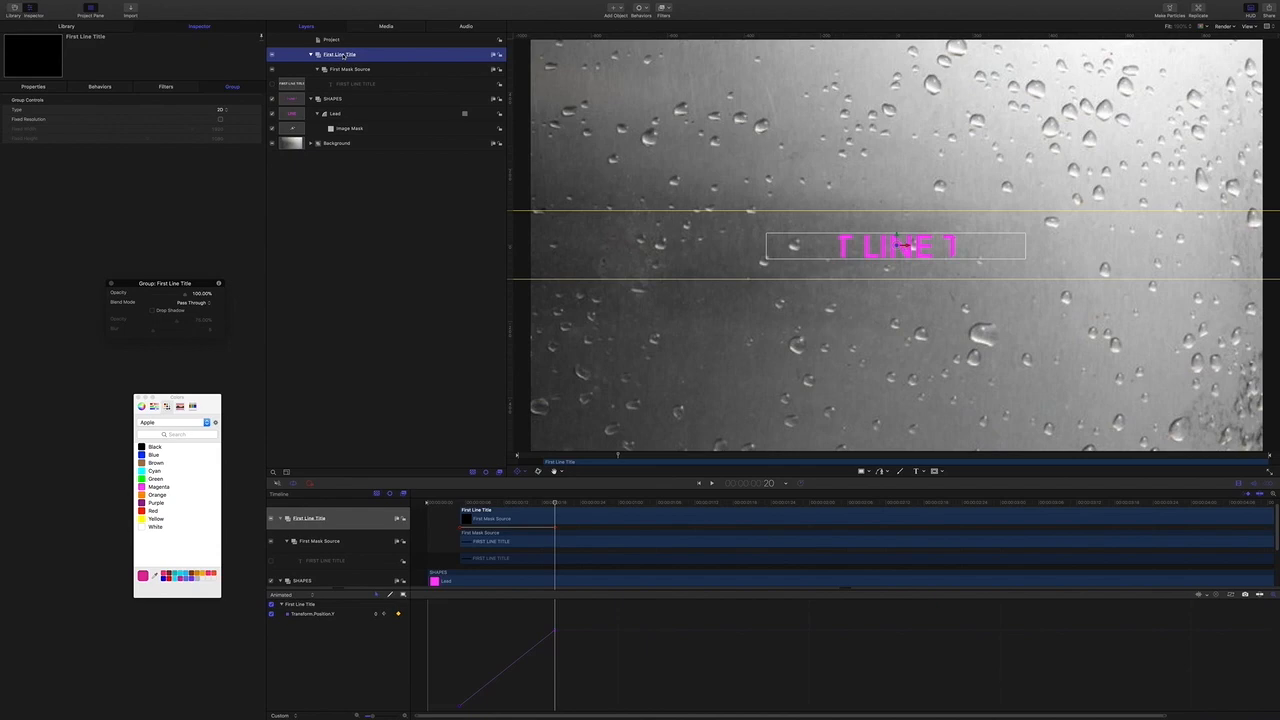
{"action": "key", "text": "super+bracketleft"}
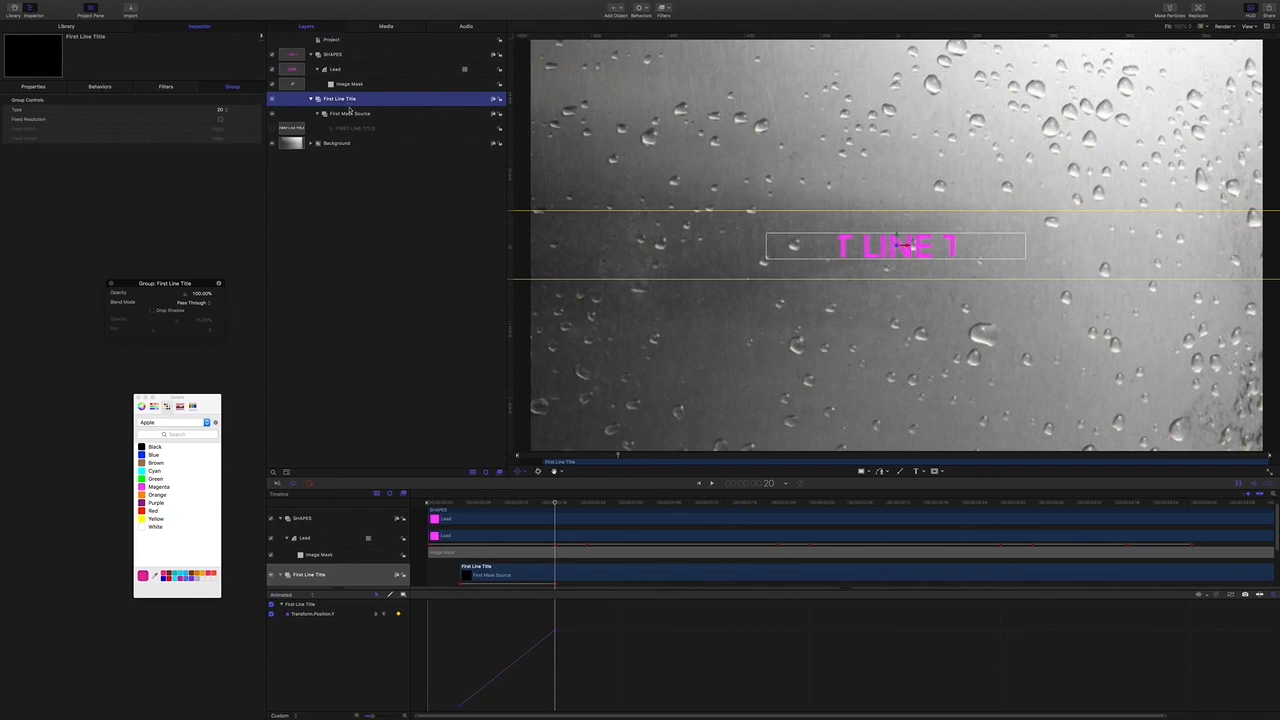
{"action": "left_click", "coordinate": [348, 85]}
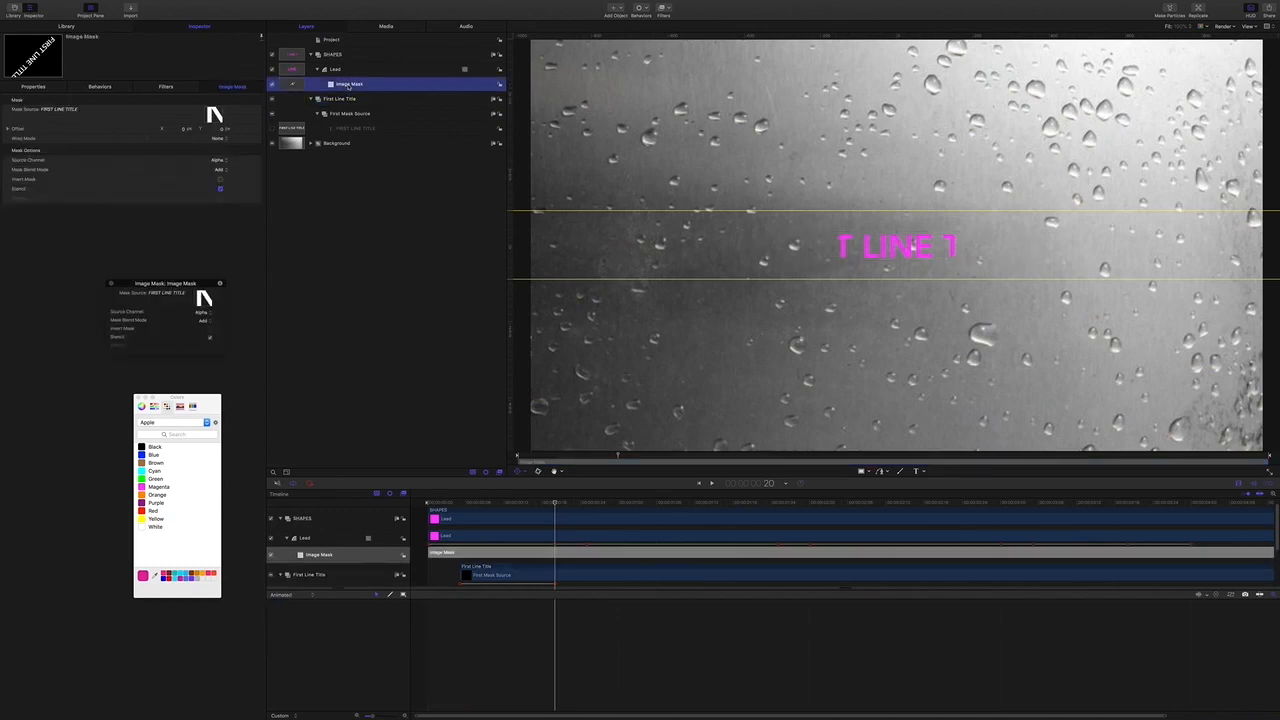
{"action": "left_click", "coordinate": [220, 169]}
{"action": "left_click", "coordinate": [226, 177]}
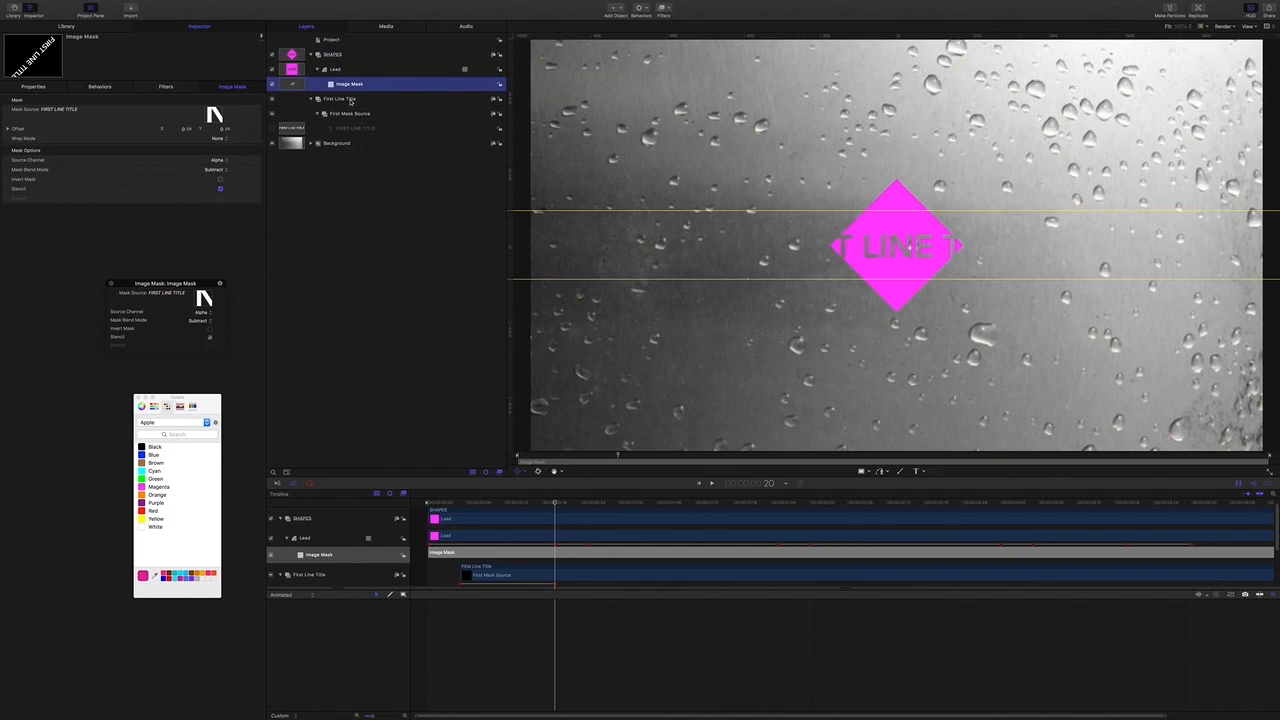
Create a new group inside the First Line Title group and name it Follow.
{"action": "left_click", "coordinate": [350, 100]}
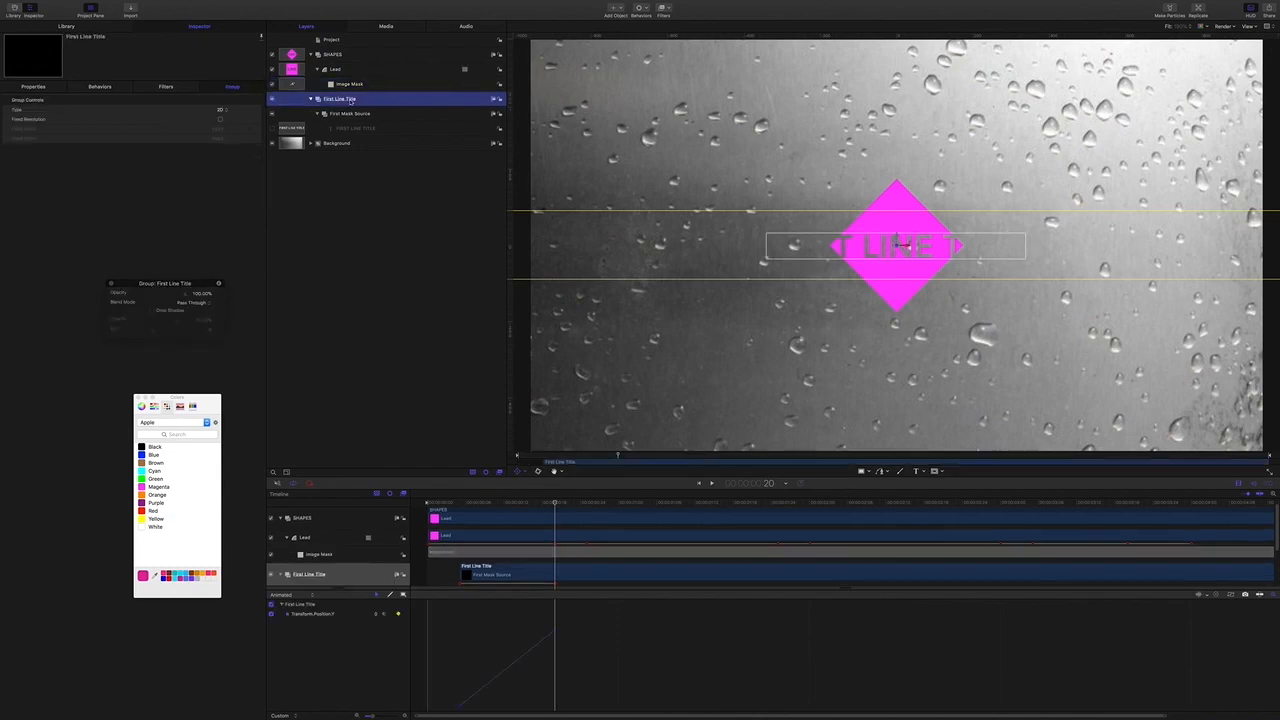
{"action": "key", "text": "super+shift+g"}
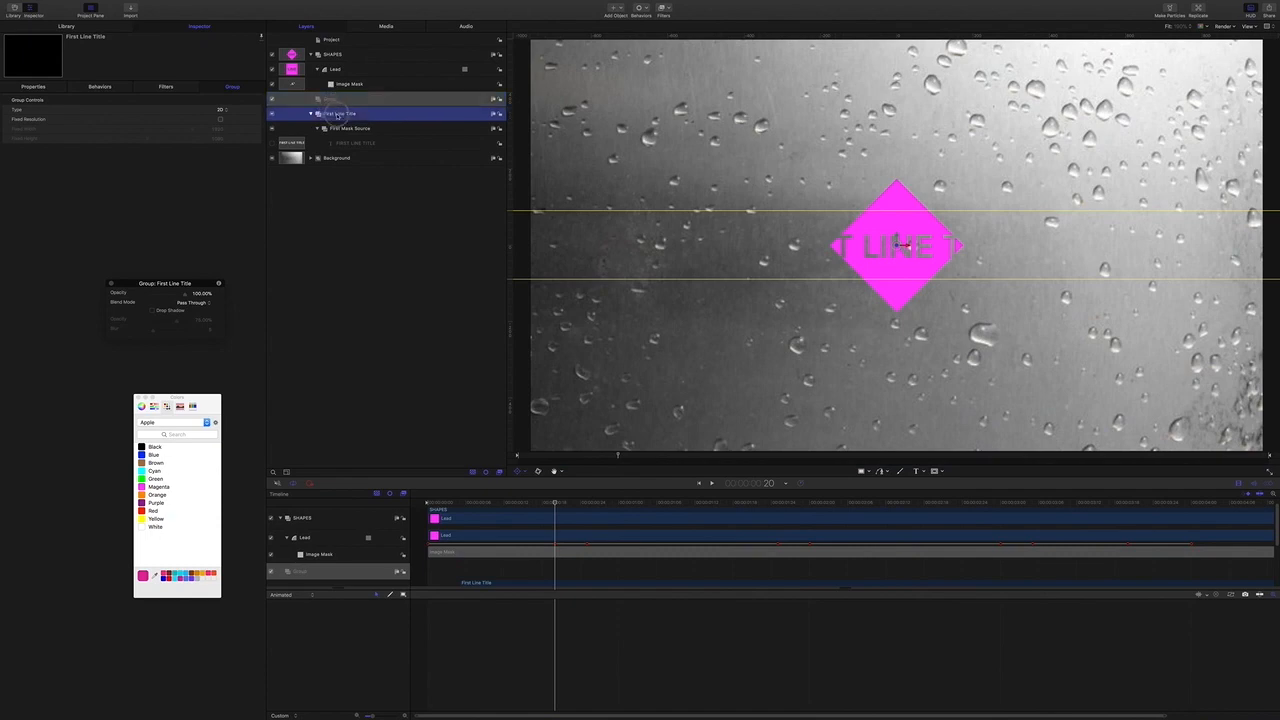
{"action": "left_click_drag", "start_coordinate": [337, 116], "coordinate": [338, 114]}
{"action": "left_click", "coordinate": [337, 114]}
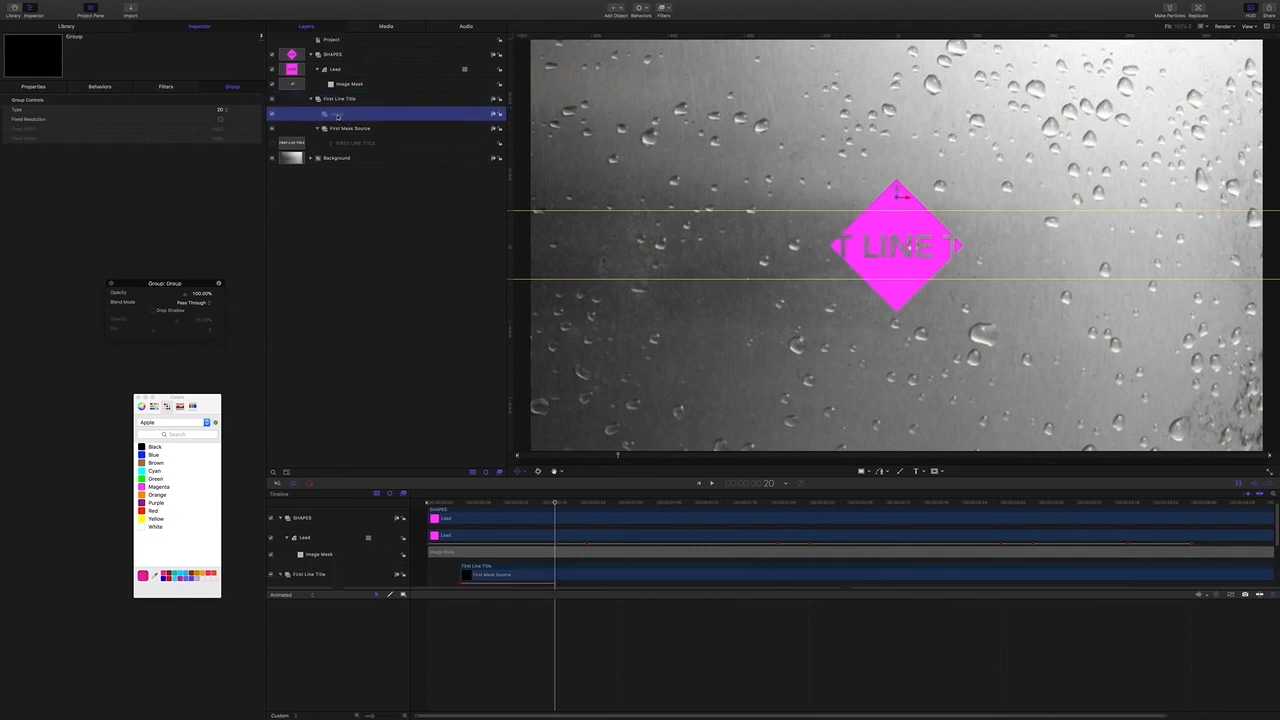
{"action": "type", "text": "Follow"}
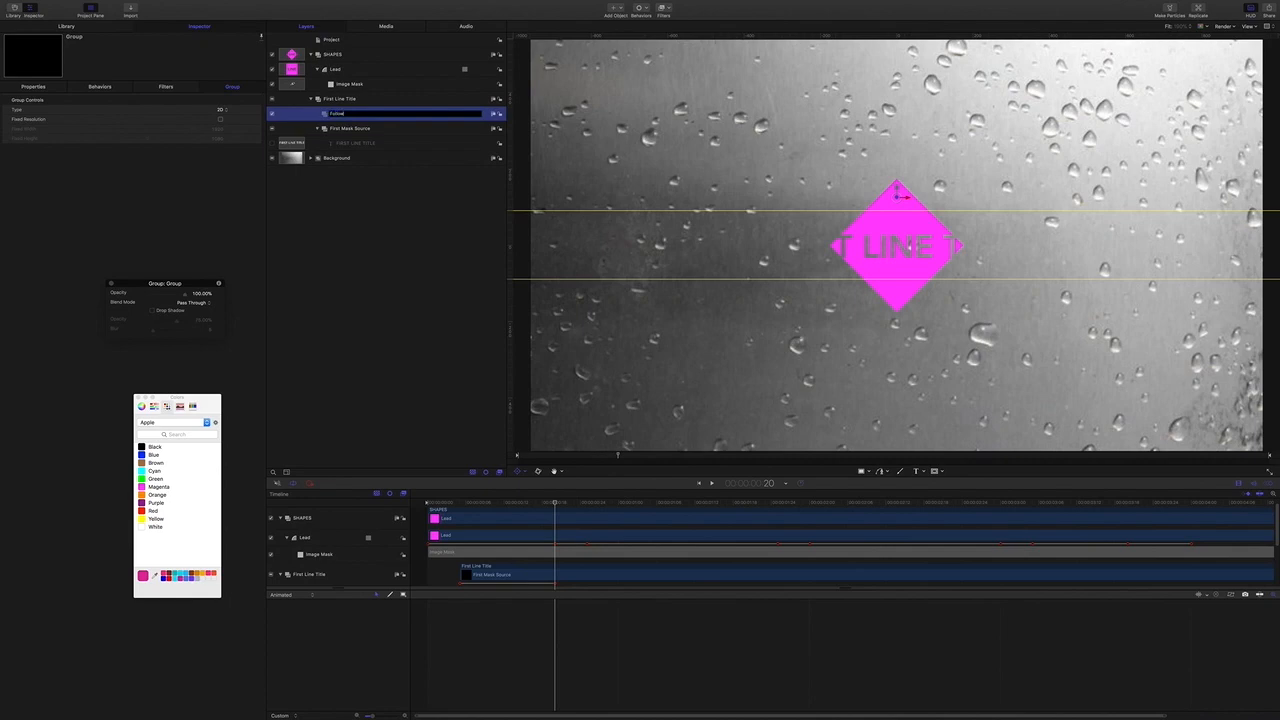
{"action": "key", "text": "Return"}
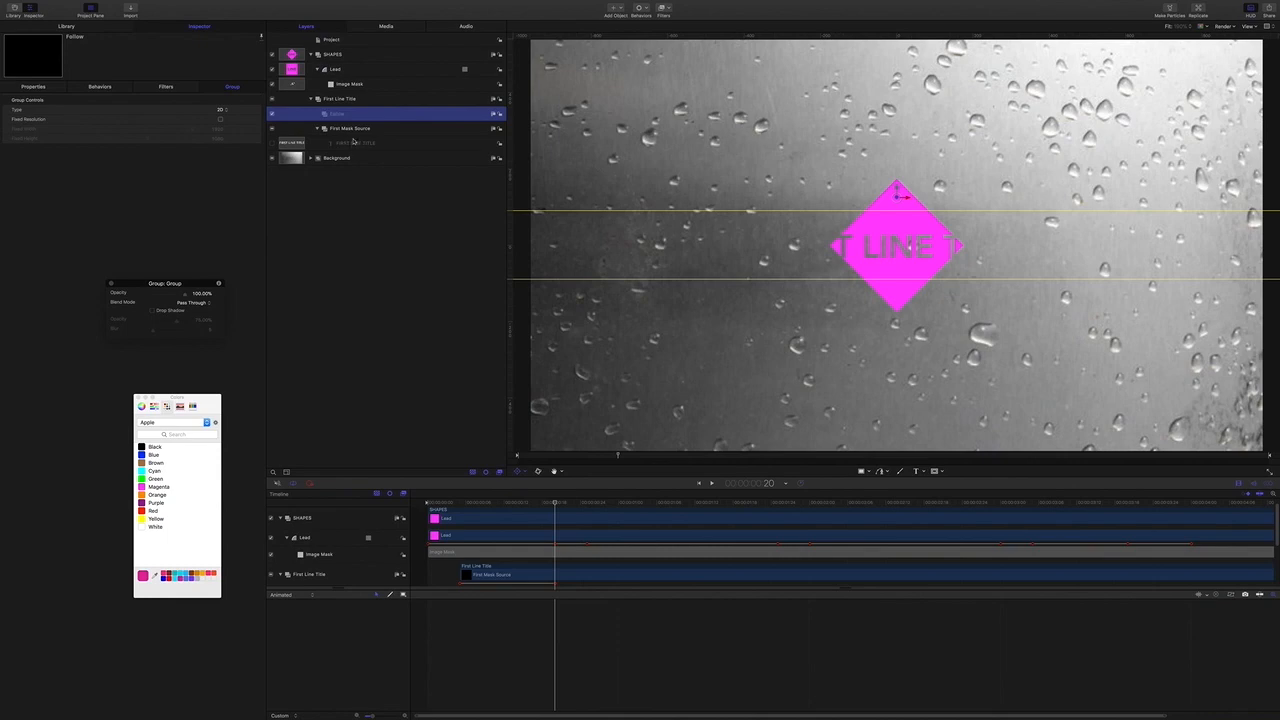
Duplicate the FIRST LINE TITLE text, move the copy into the Follow group and turn on its visibility.
{"action": "left_click", "coordinate": [358, 143]}
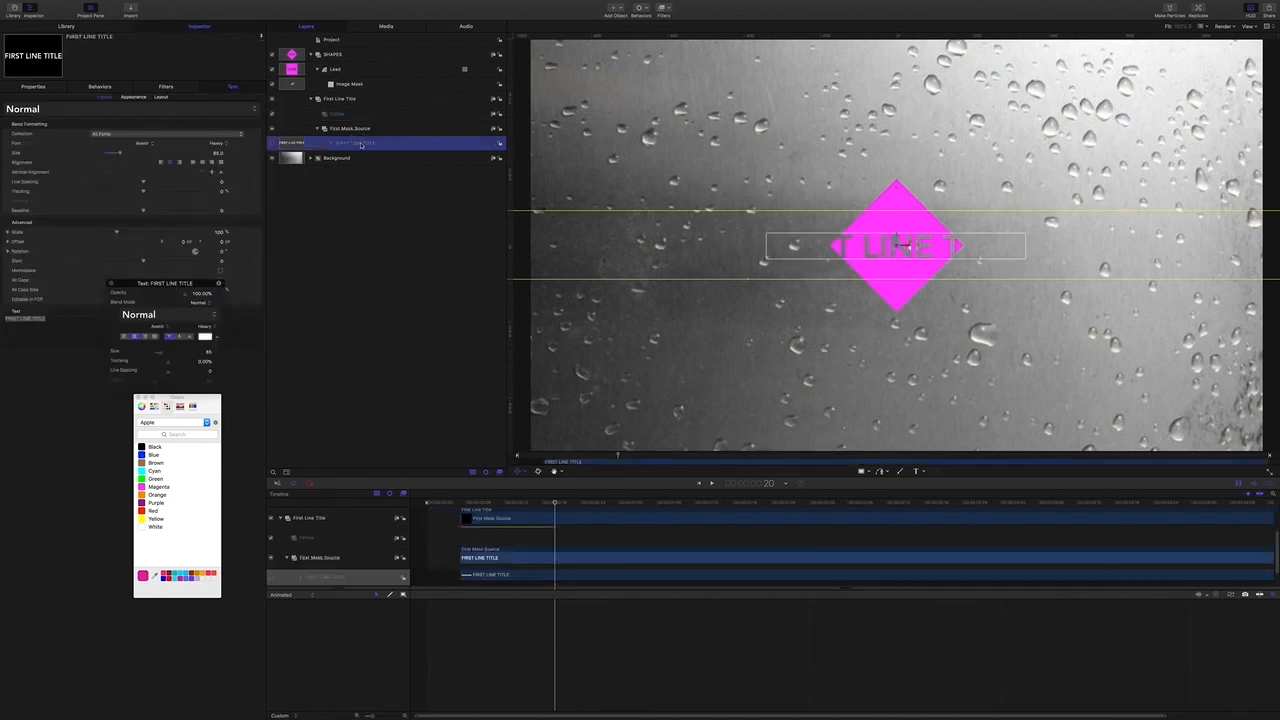
{"action": "key", "text": "super+d"}
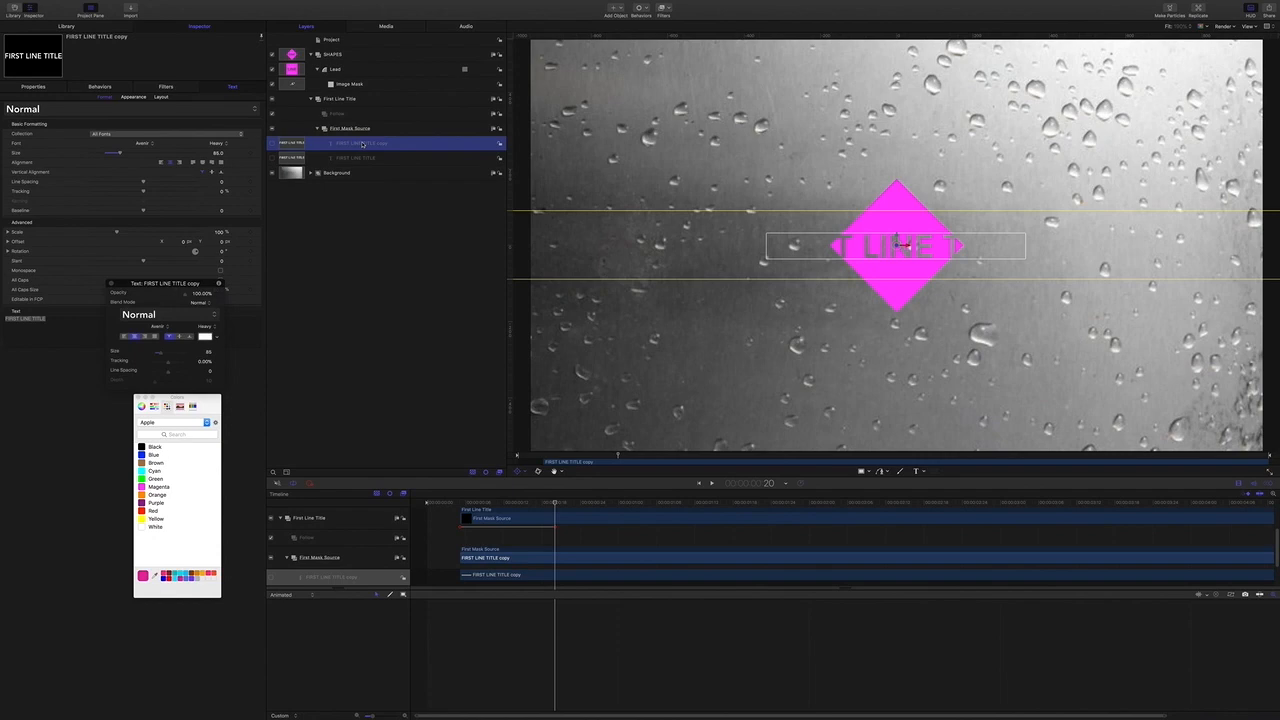
{"action": "left_click_drag", "start_coordinate": [363, 145], "coordinate": [350, 117]}
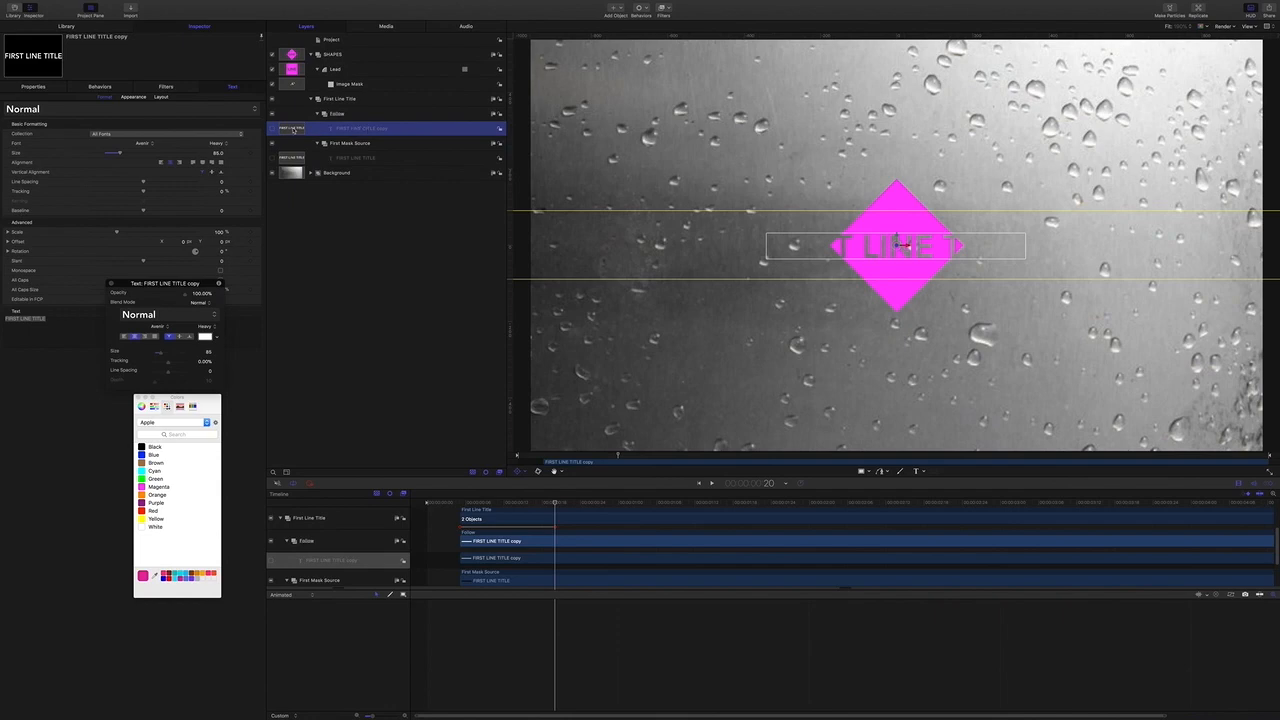
{"action": "left_click", "coordinate": [273, 129]}
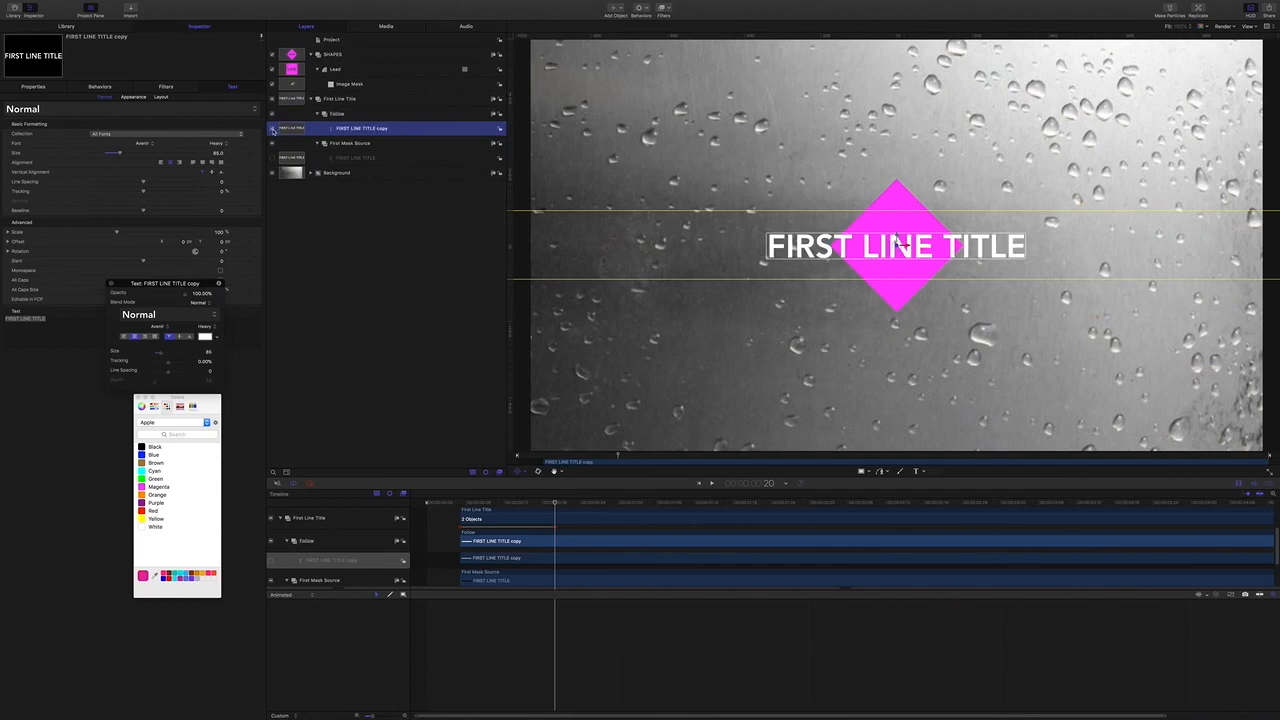
Rename the copied title text in the Follow group as Follow Mask Line 1.
{"action": "double_click", "coordinate": [366, 130]}
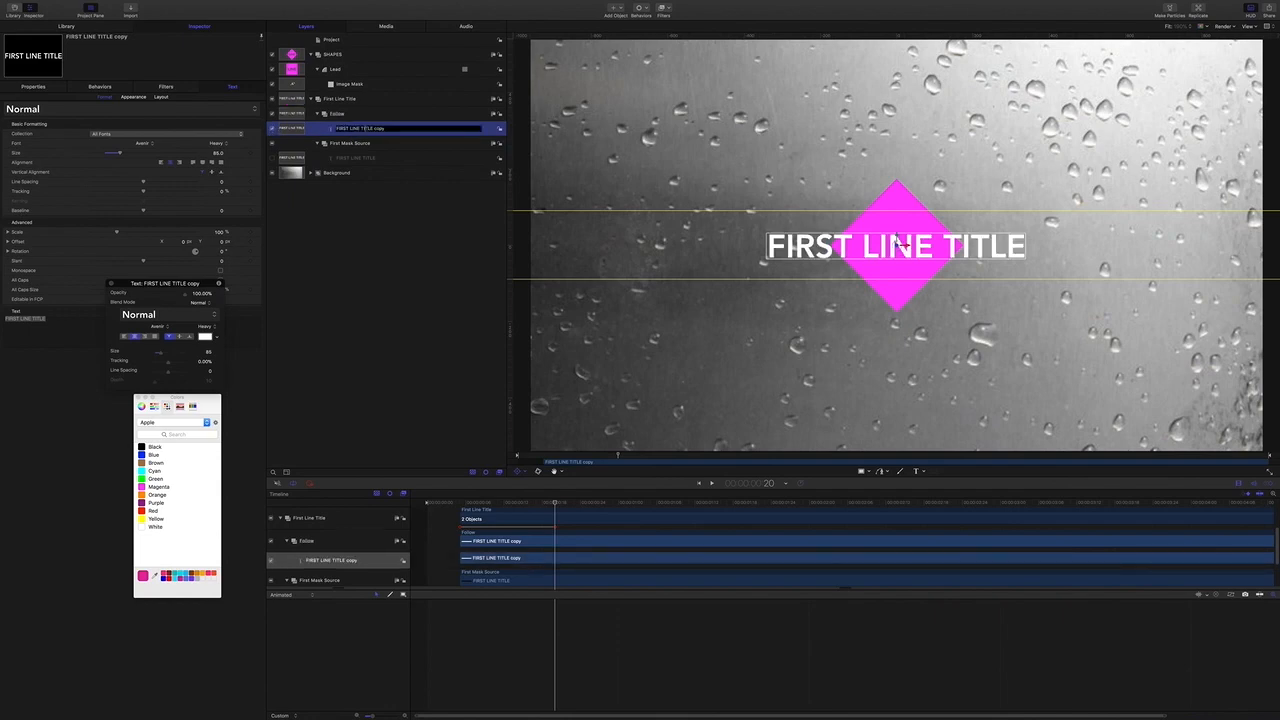
{"action": "left_click_drag", "start_coordinate": [395, 129], "coordinate": [332, 130]}
{"action": "type", "text": "S"}
{"action": "key", "text": "Return"}
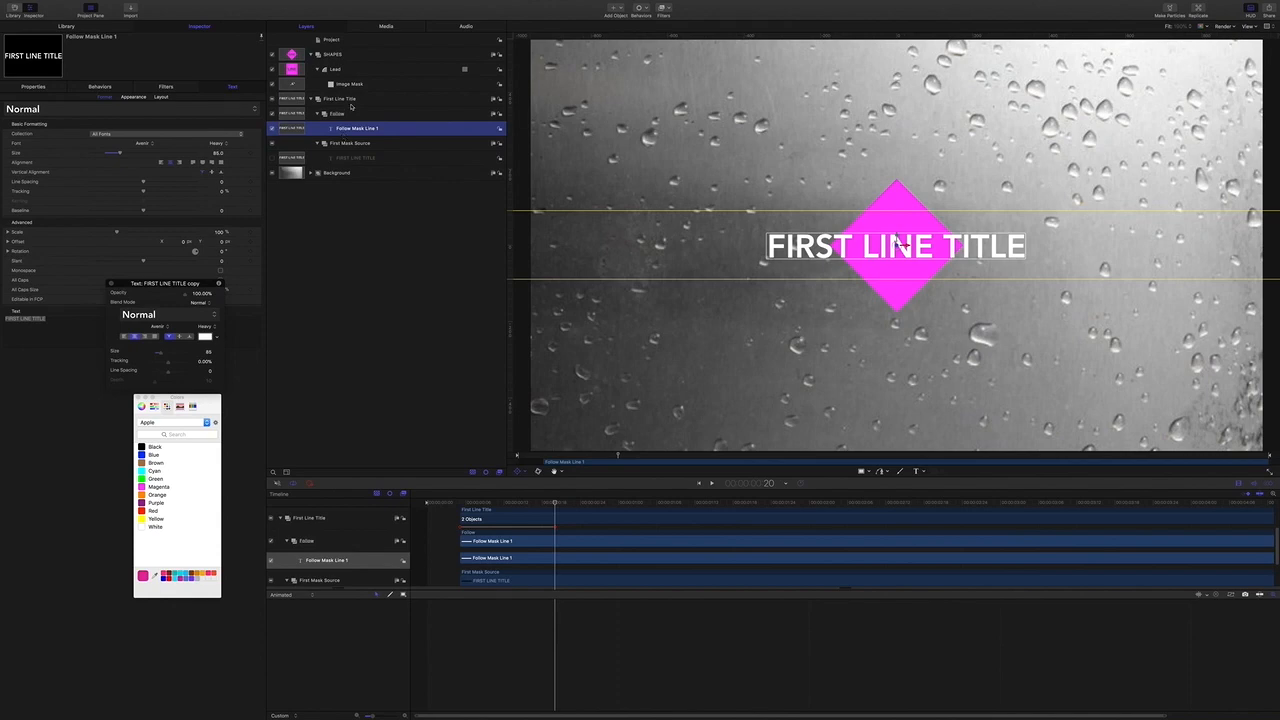
Duplicate the Lead shape with its image mask and rename the copy as Follow.
{"action": "left_click", "coordinate": [334, 55]}
{"action": "right_click", "coordinate": [336, 70]}
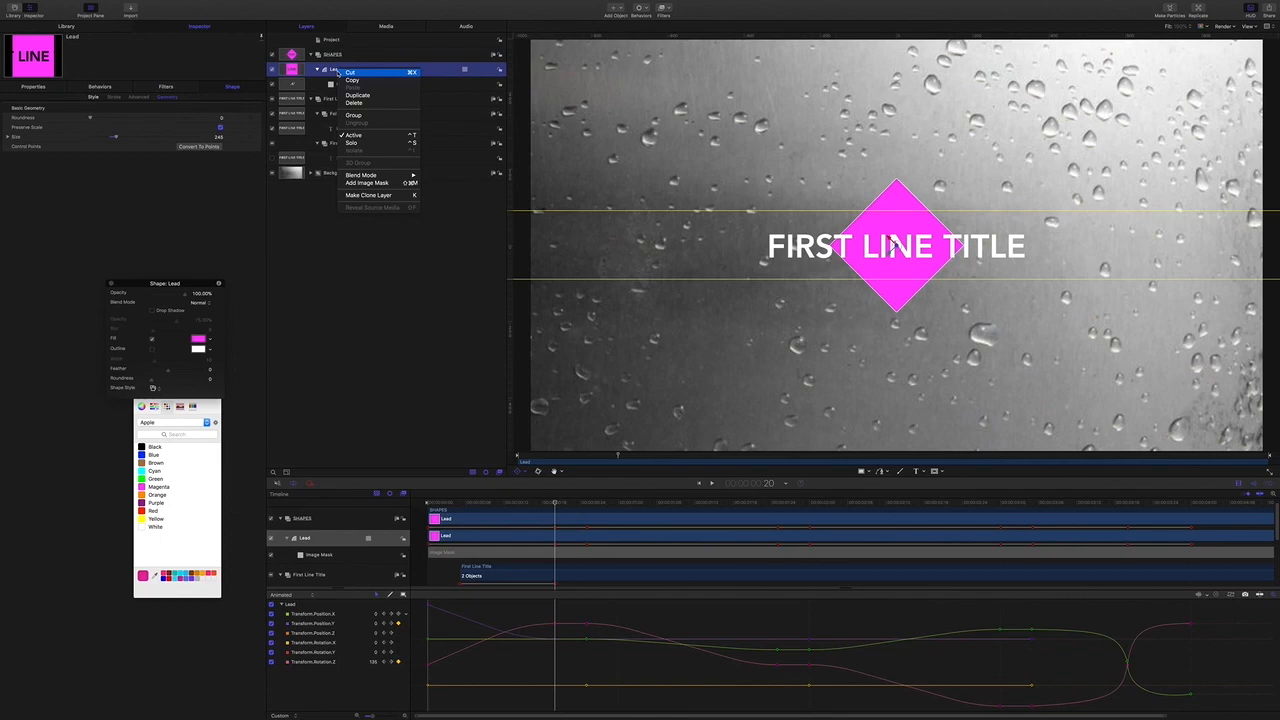
{"action": "left_click", "coordinate": [358, 96]}
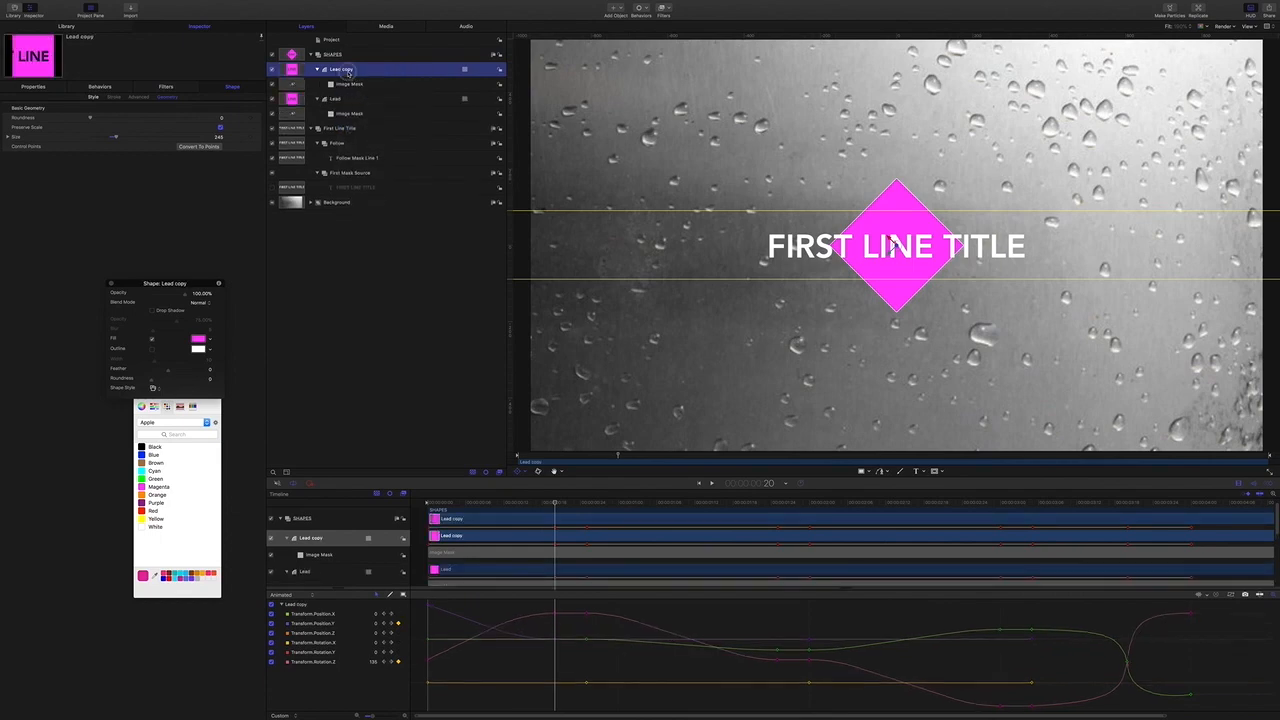
{"action": "double_click", "coordinate": [345, 70]}
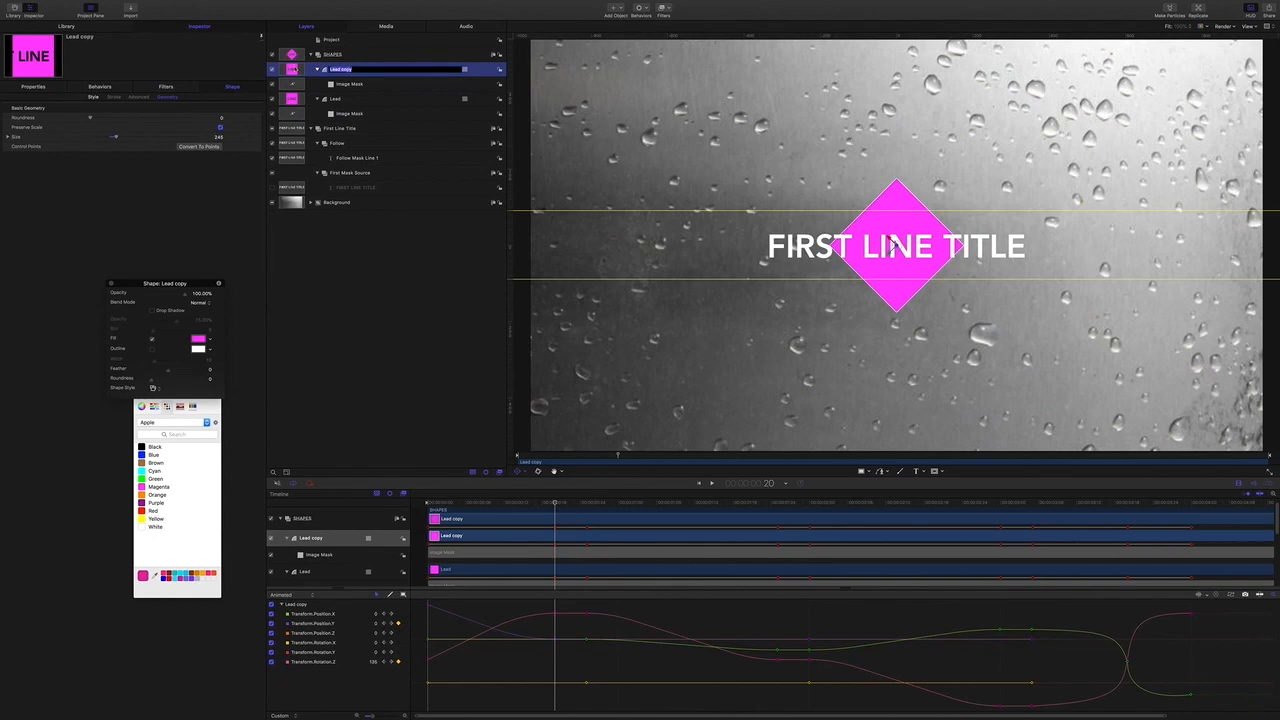
{"action": "type", "text": "Follow"}
{"action": "key", "text": "Return"}
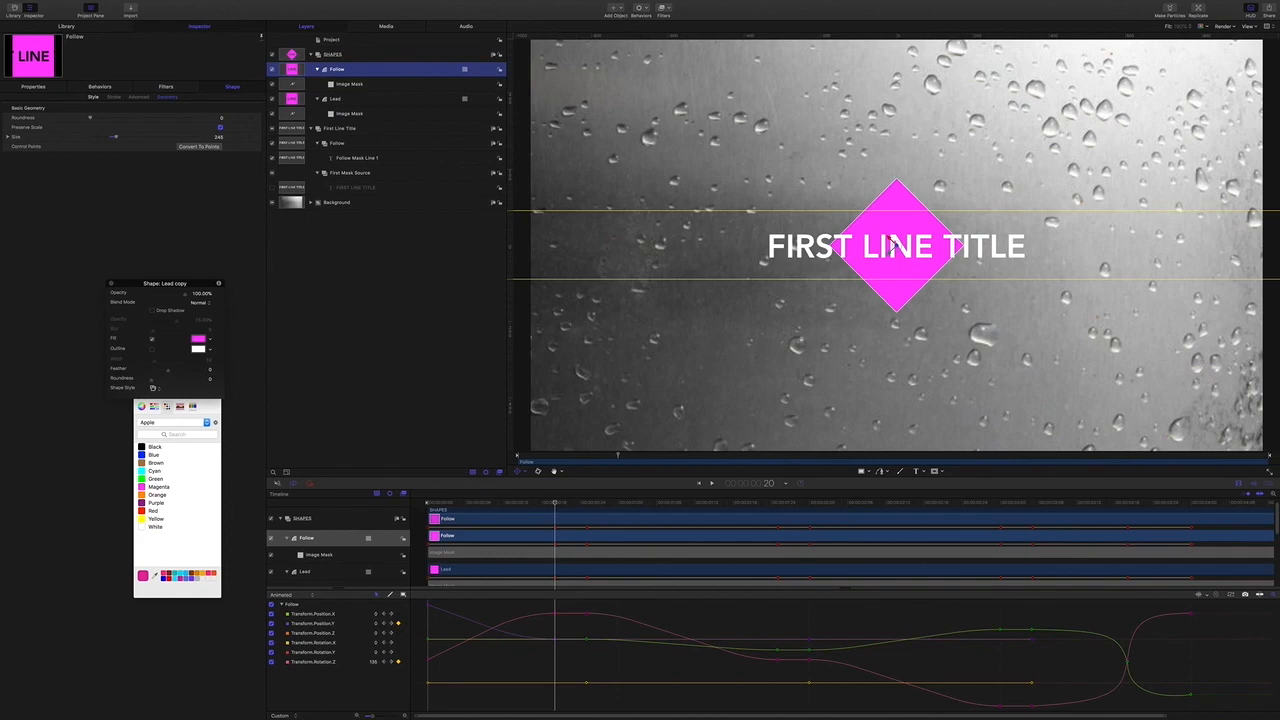
Create a new group inside the SHAPES group, above the Follow shape, and name it Follow.
{"action": "left_click", "coordinate": [315, 245]}
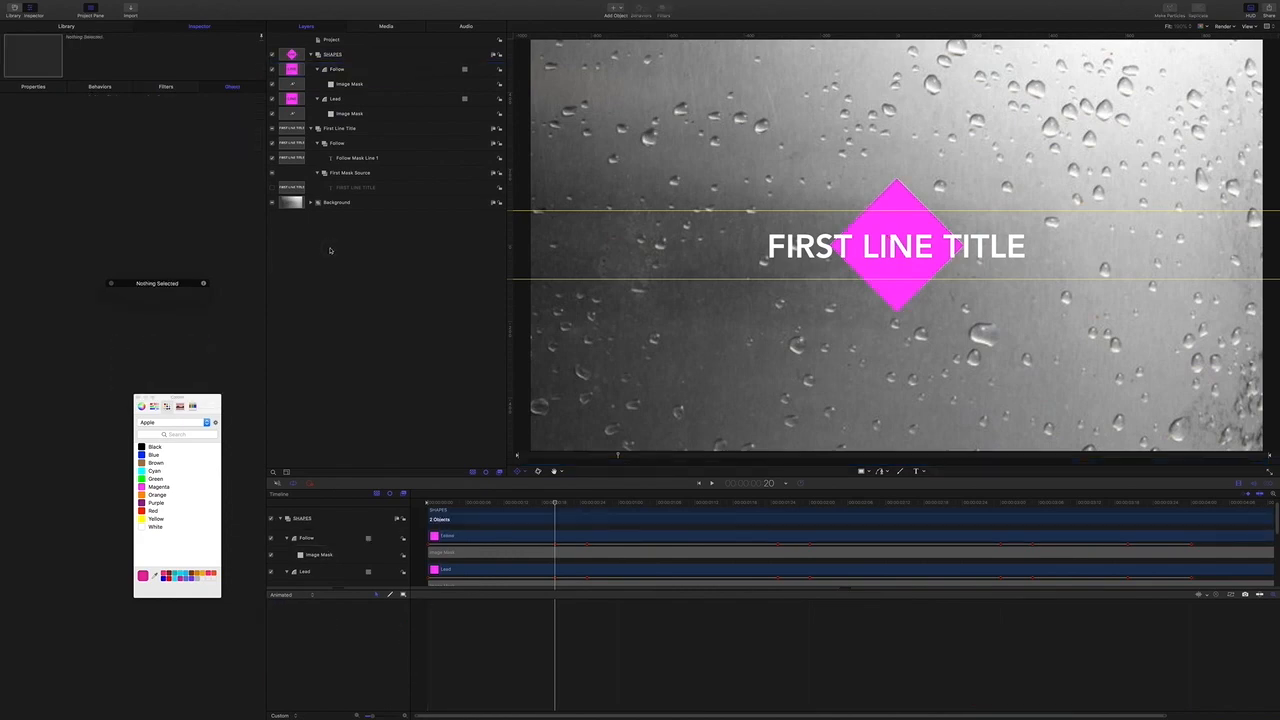
{"action": "key", "text": "super+shift+n"}
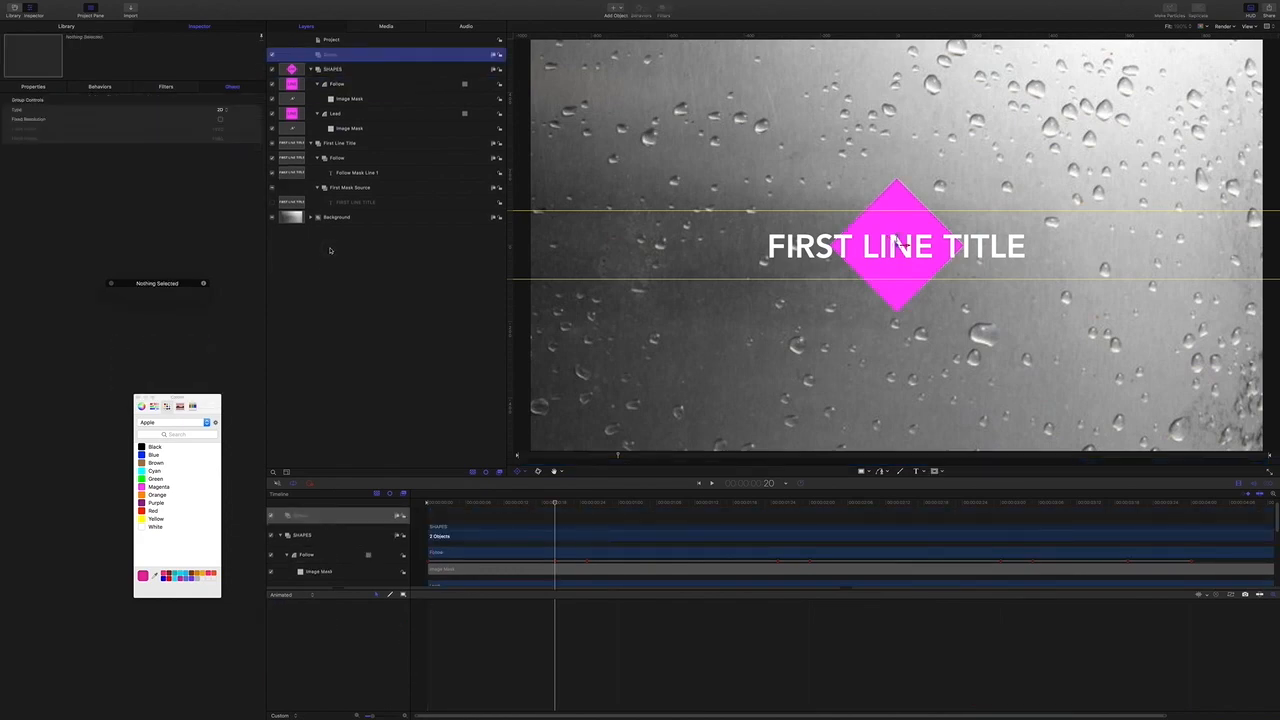
{"action": "left_click_drag", "start_coordinate": [331, 55], "coordinate": [340, 80]}
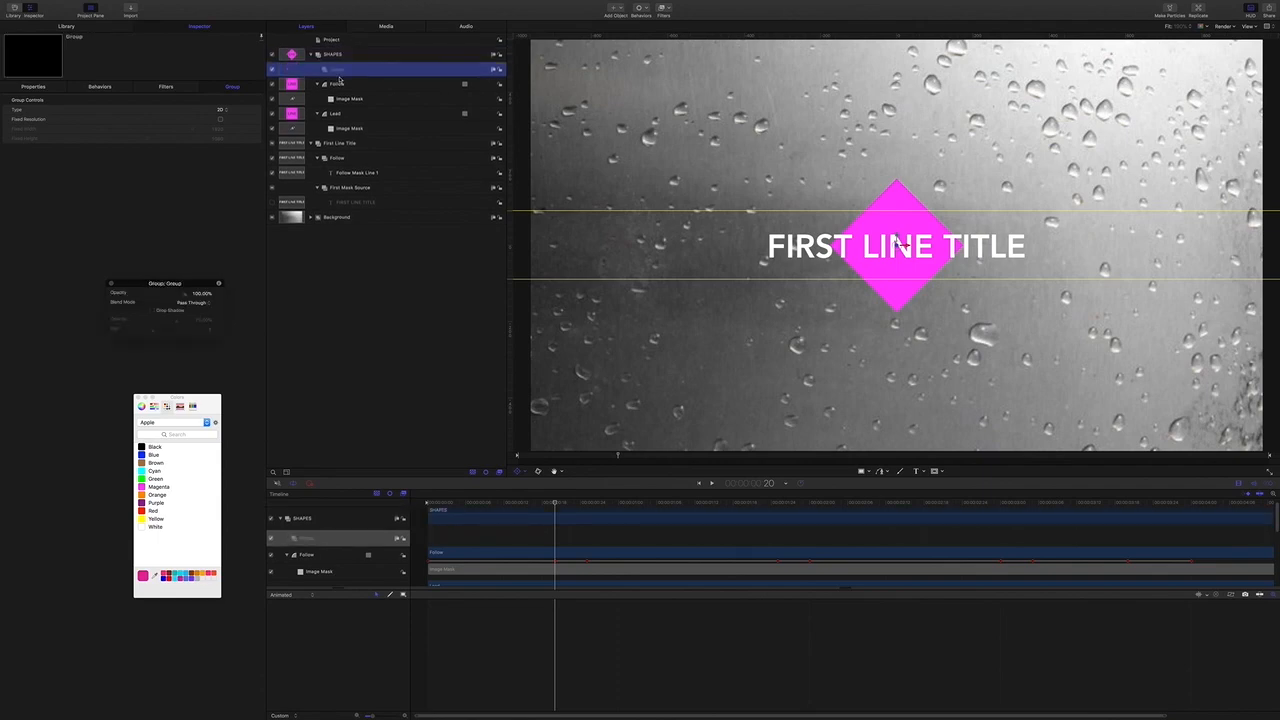
{"action": "double_click", "coordinate": [338, 70]}
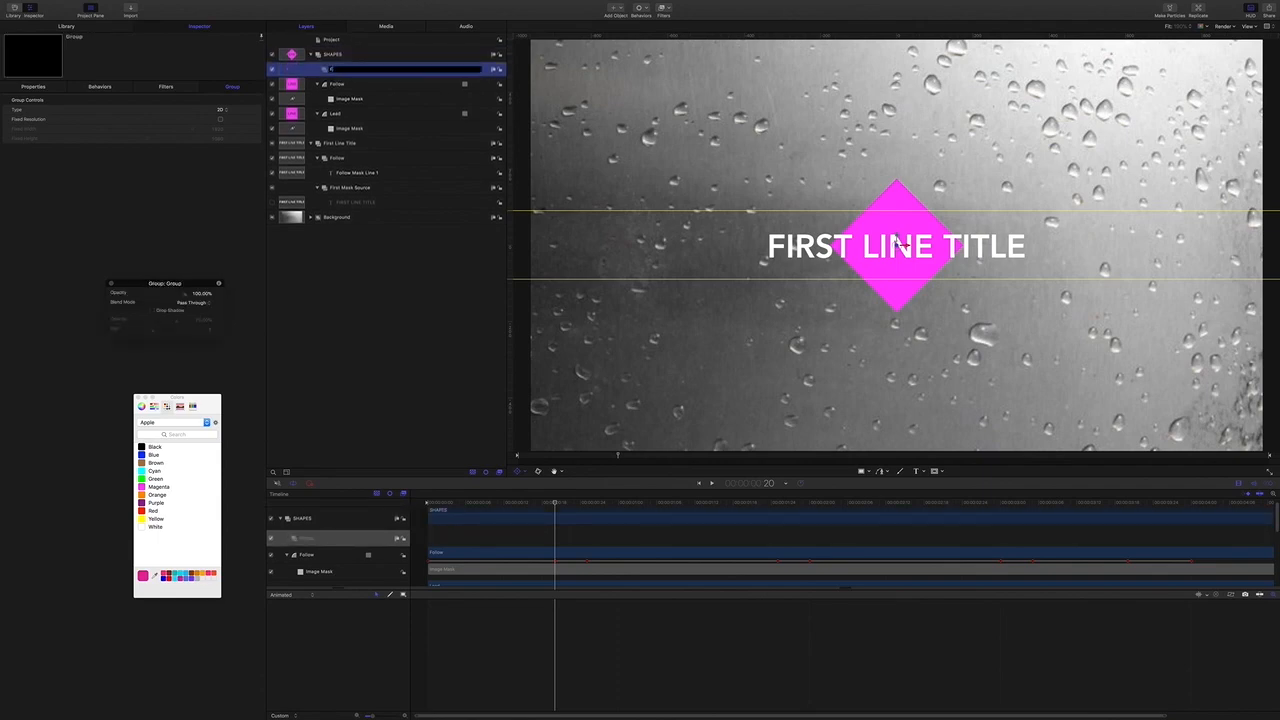
{"action": "type", "text": "Follow"}
{"action": "key", "text": "Return"}
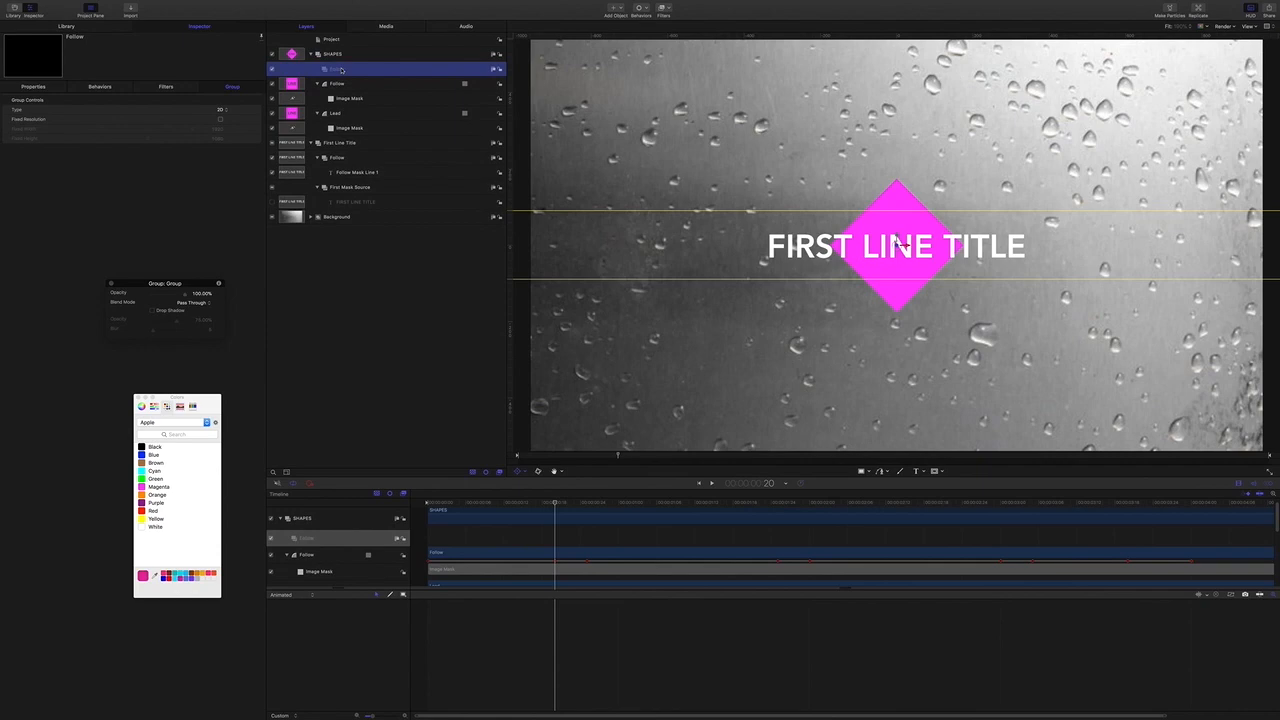
Move the Follow shape into the Follow group within SHAPES and delete its image mask.
{"action": "left_click_drag", "start_coordinate": [353, 83], "coordinate": [354, 73]}
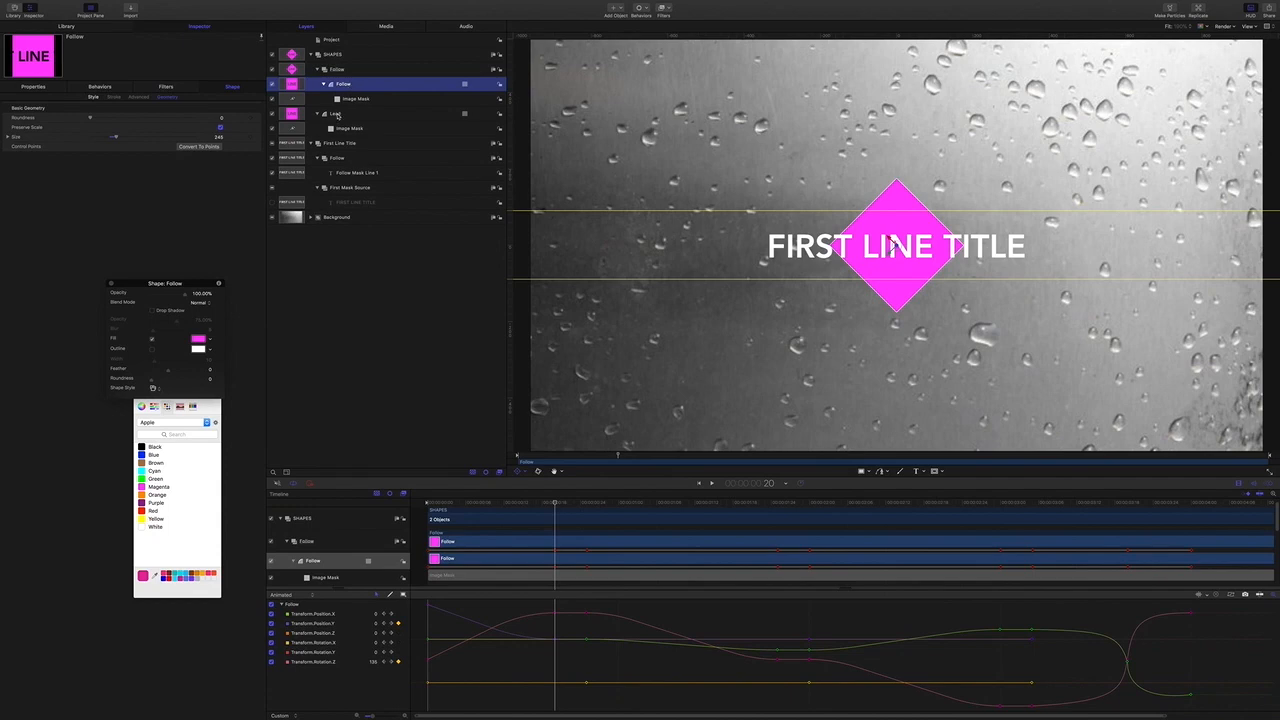
{"action": "left_click", "coordinate": [356, 99]}
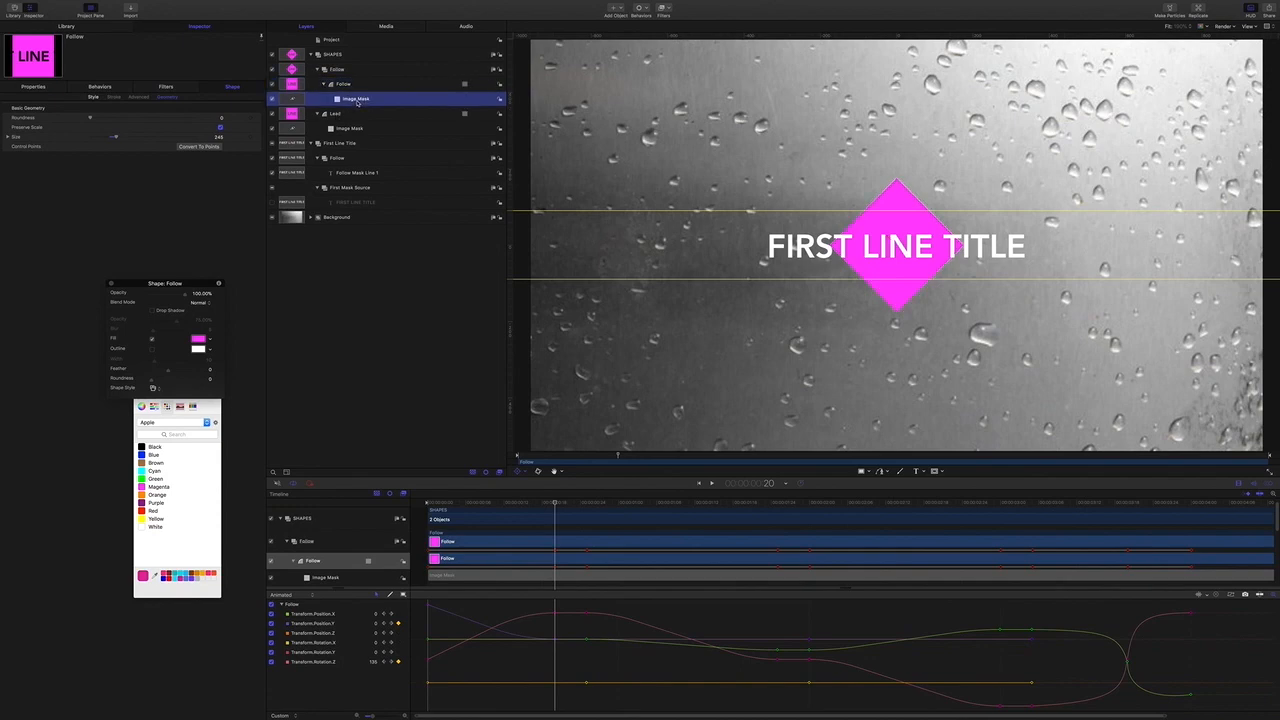
{"action": "key", "text": "Delete"}
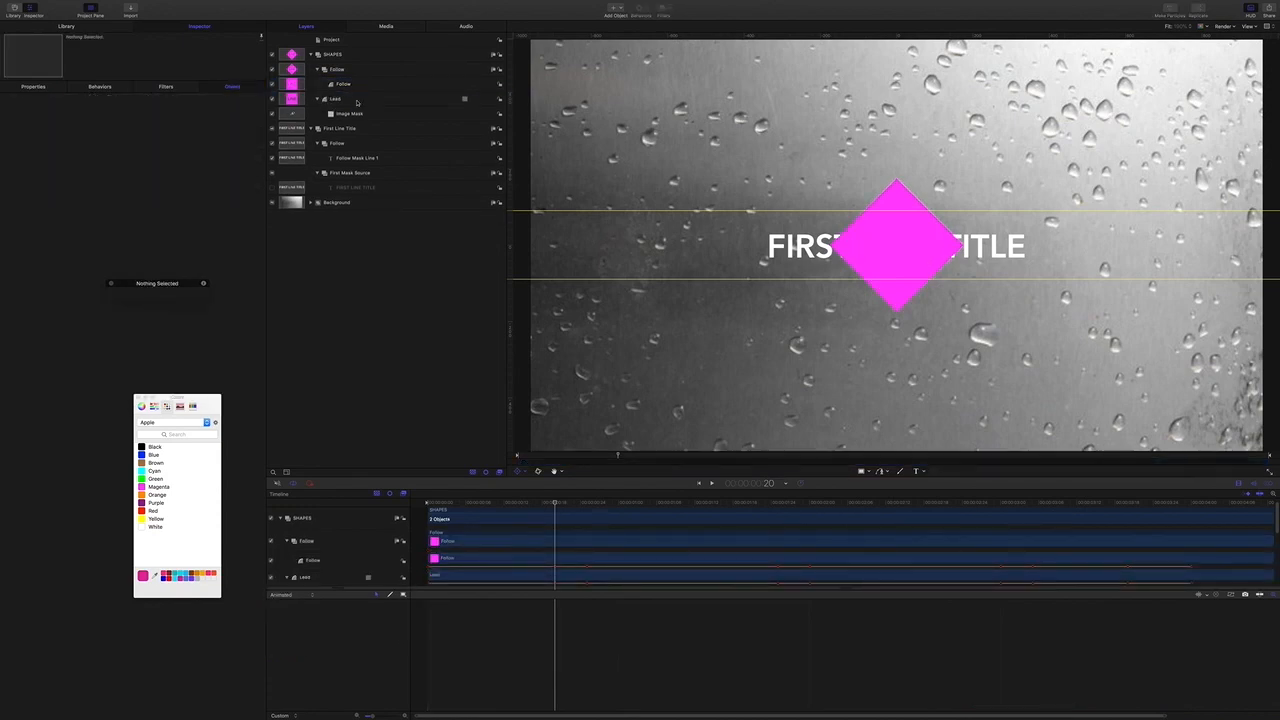
Reset the Follow shape's position and rotation parameters to remove their keyframes.
{"action": "left_click", "coordinate": [342, 85]}
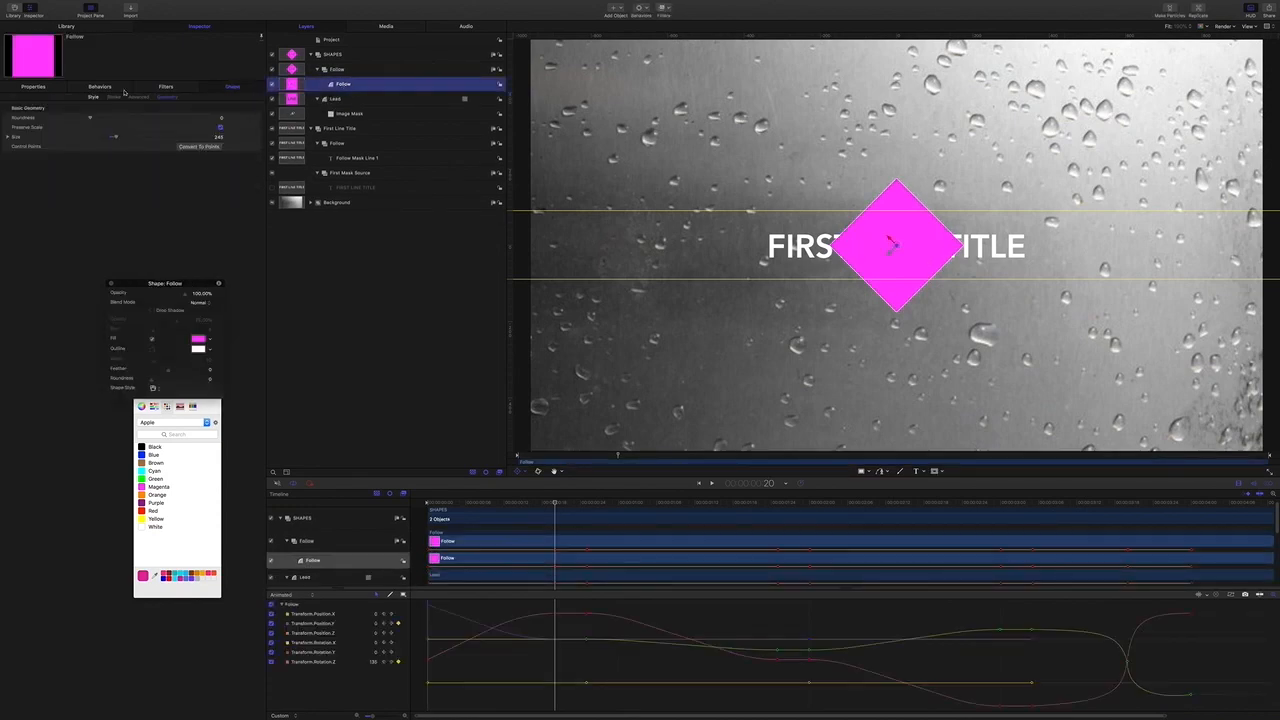
{"action": "left_click", "coordinate": [36, 87]}
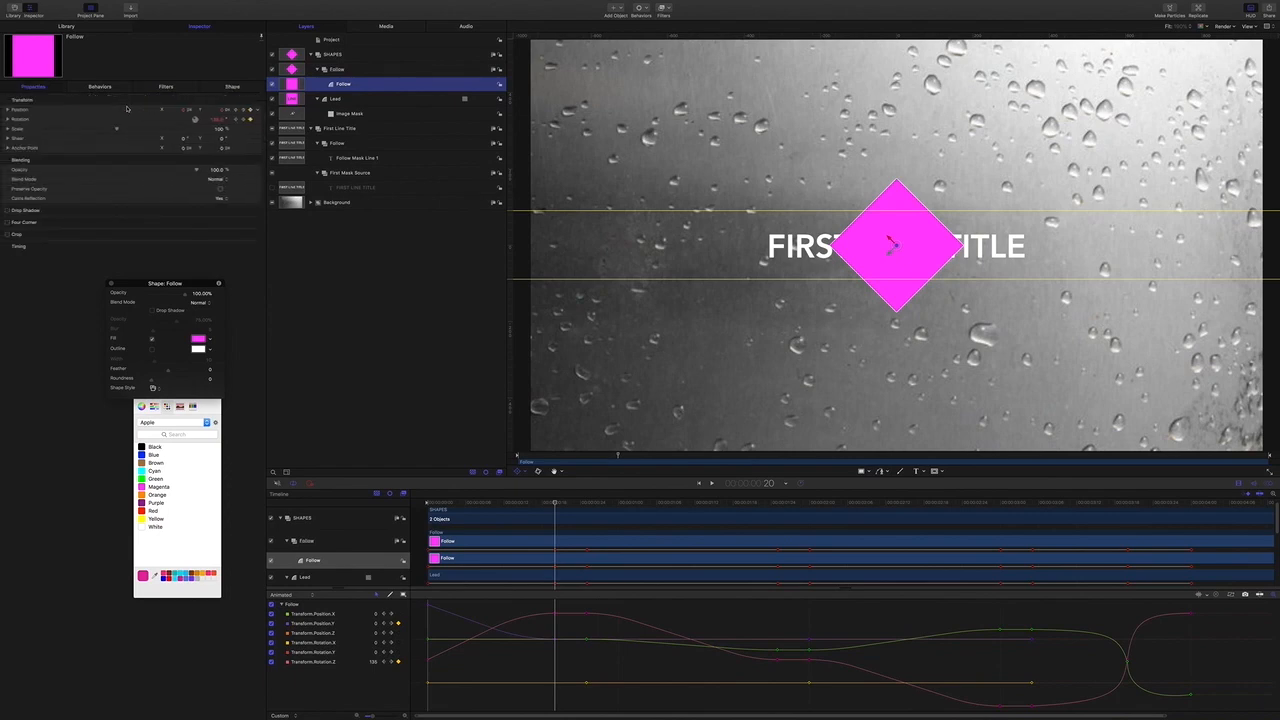
{"action": "left_click", "coordinate": [258, 110]}
{"action": "left_click", "coordinate": [272, 114]}
{"action": "left_click", "coordinate": [258, 120]}
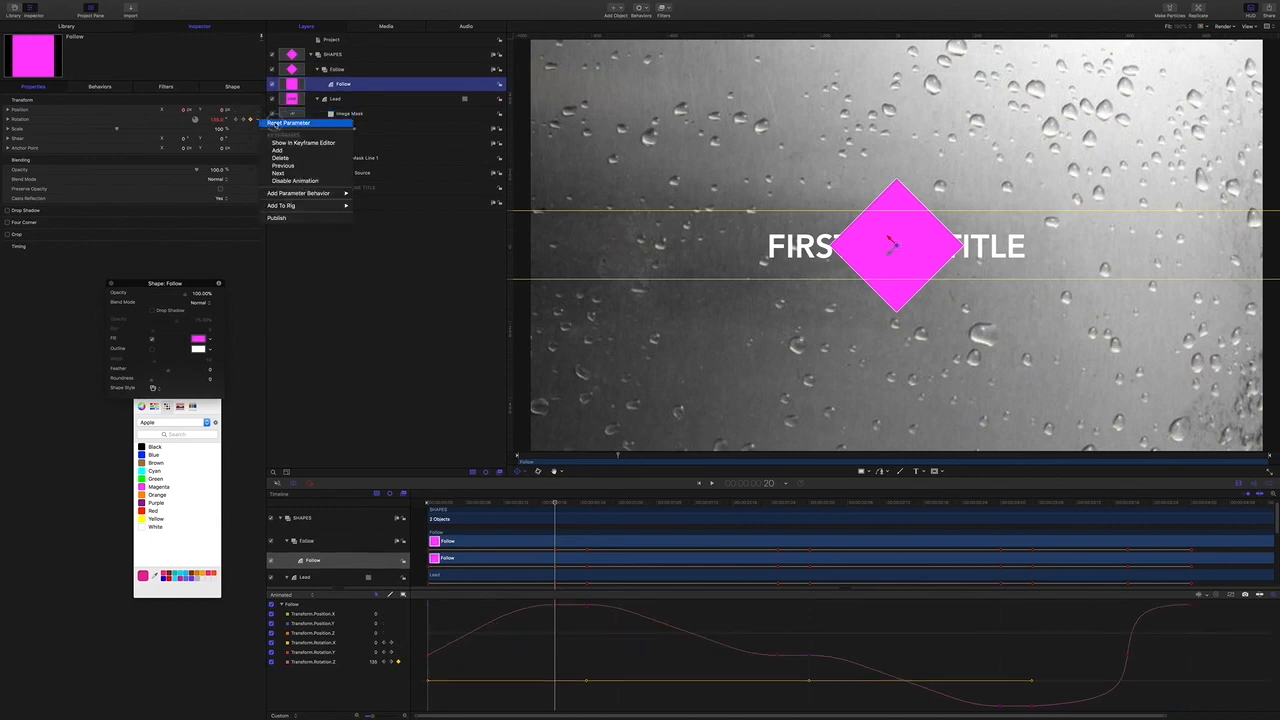
{"action": "left_click", "coordinate": [272, 124]}
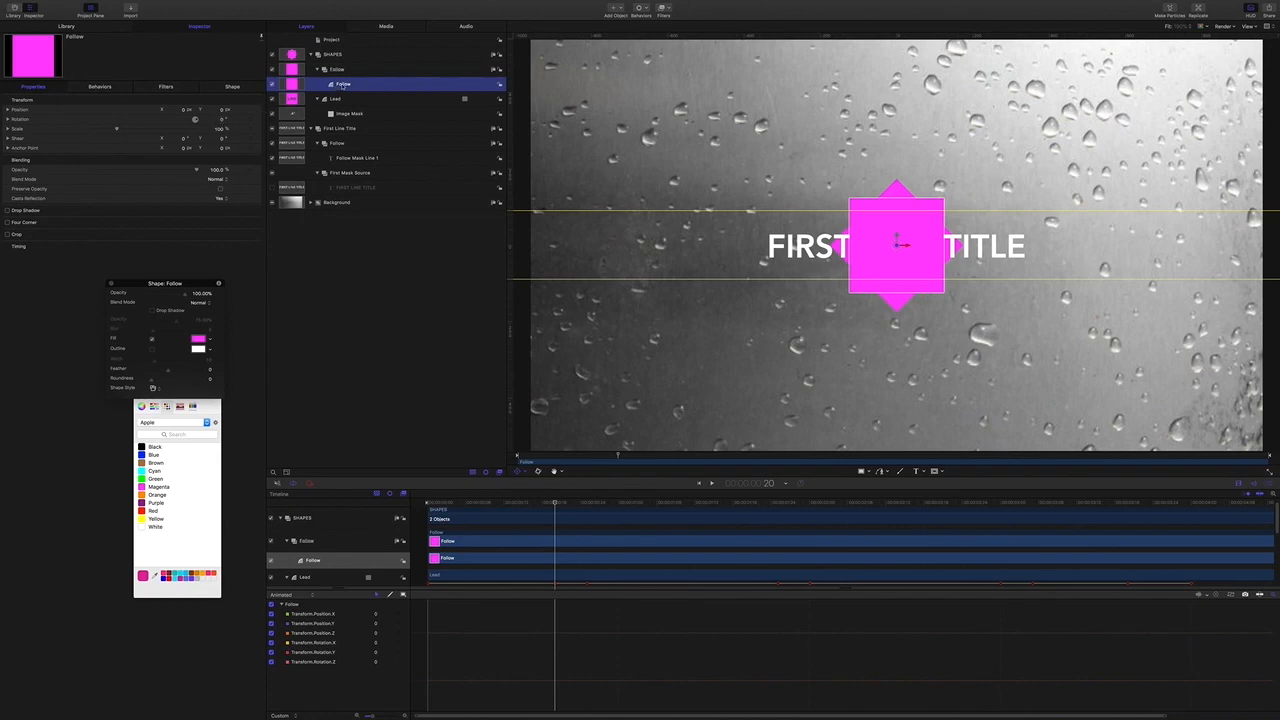
Add a Link behavior to the Follow shape's position with Lead as source, and rename it Link position.
{"action": "left_click", "coordinate": [257, 112]}
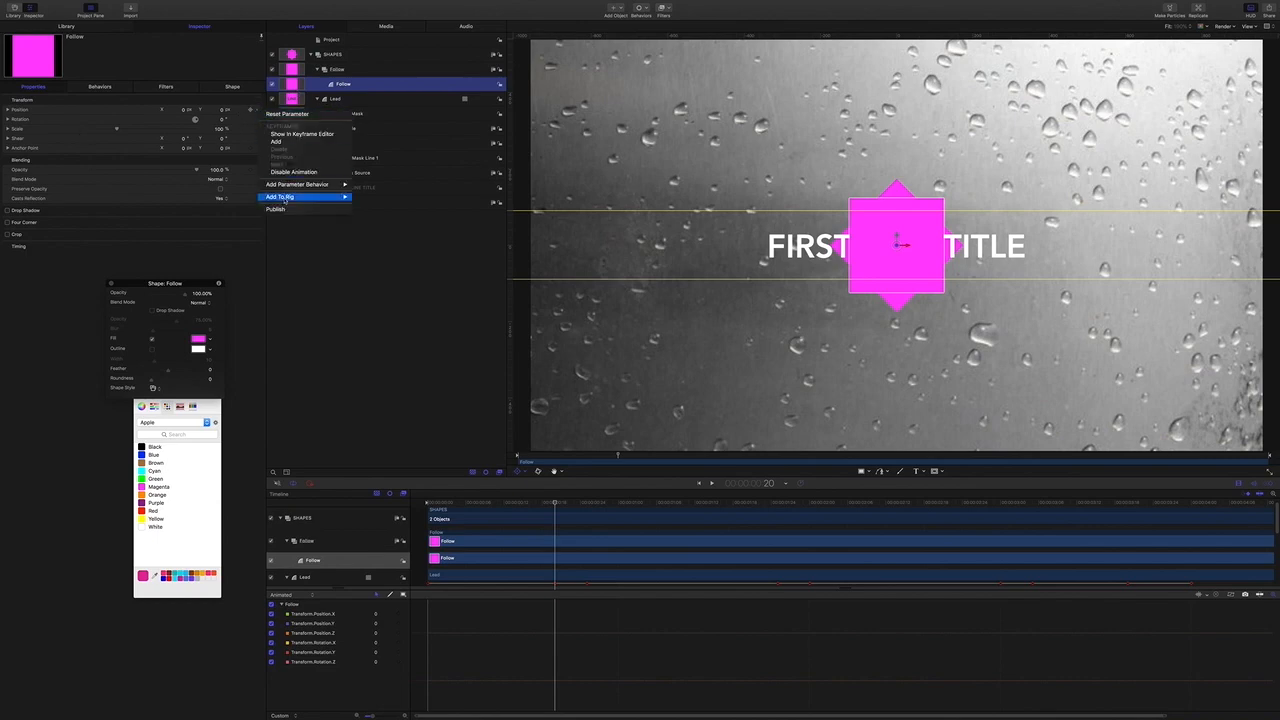
{"action": "mouse_move", "coordinate": [291, 186]}
{"action": "left_click", "coordinate": [366, 214]}
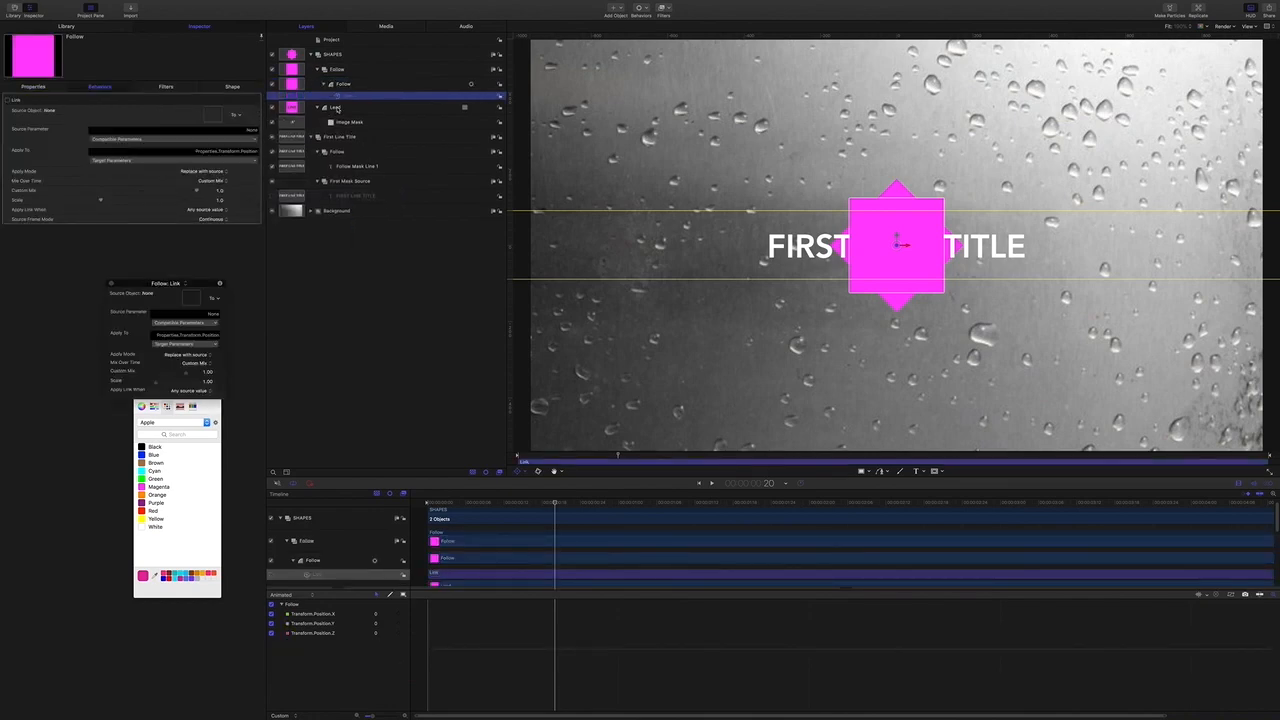
{"action": "left_click_drag", "start_coordinate": [337, 108], "coordinate": [213, 113]}
{"action": "double_click", "coordinate": [347, 96]}
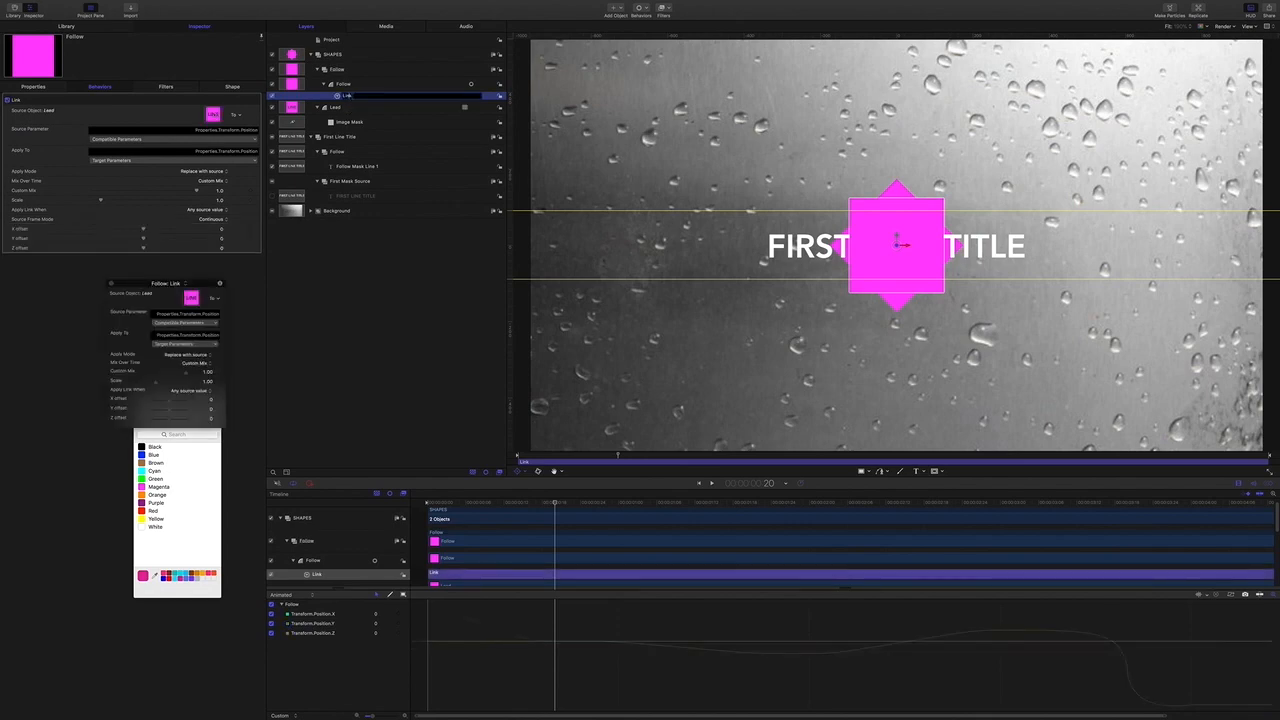
{"action": "left_click", "coordinate": [356, 96]}
{"action": "type", "text": "position"}
{"action": "key", "text": "Return"}
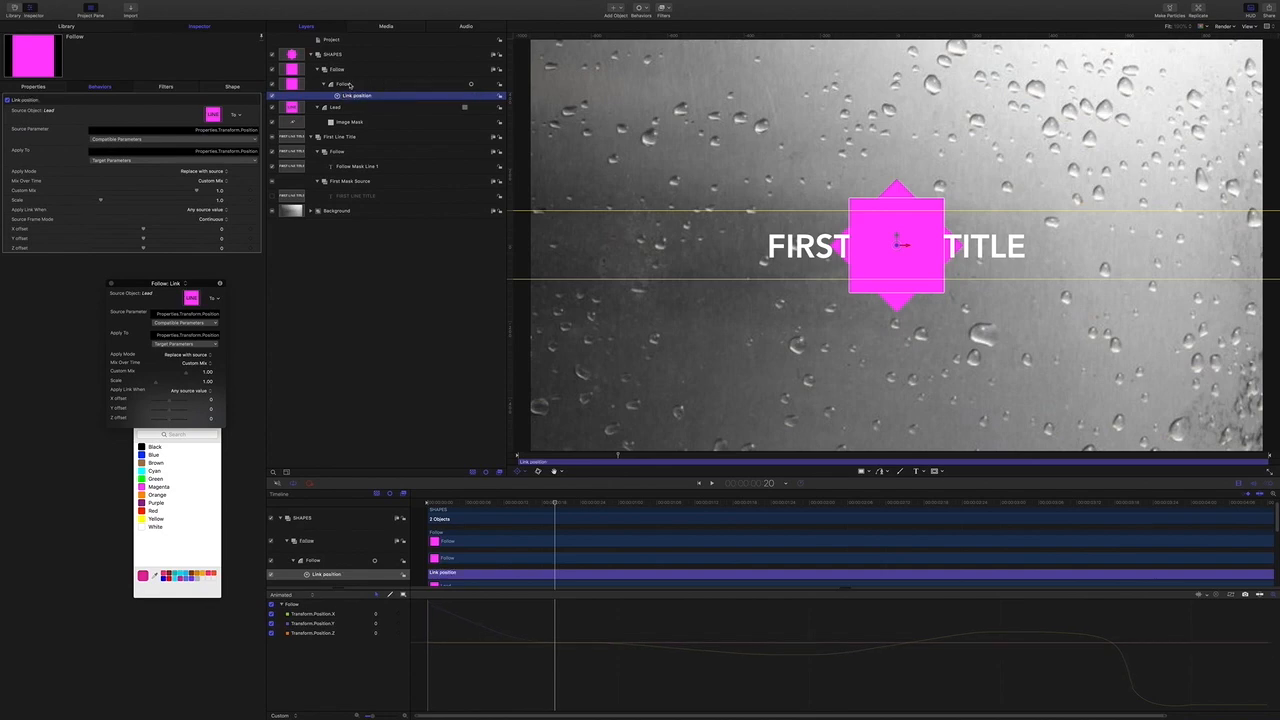
Add a Link behavior to the Follow shape's rotation with Lead as source, and rename it Link rotation.
{"action": "left_click", "coordinate": [349, 85]}
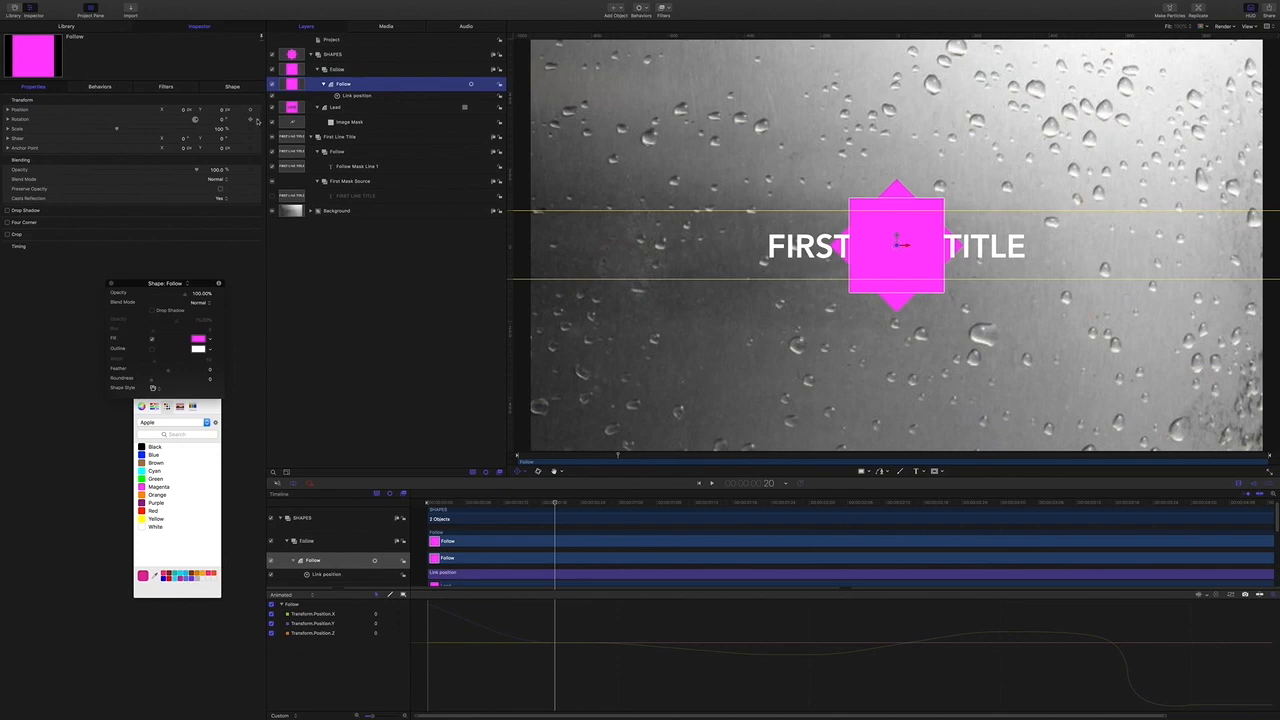
{"action": "left_click", "coordinate": [257, 121]}
{"action": "mouse_move", "coordinate": [320, 193]}
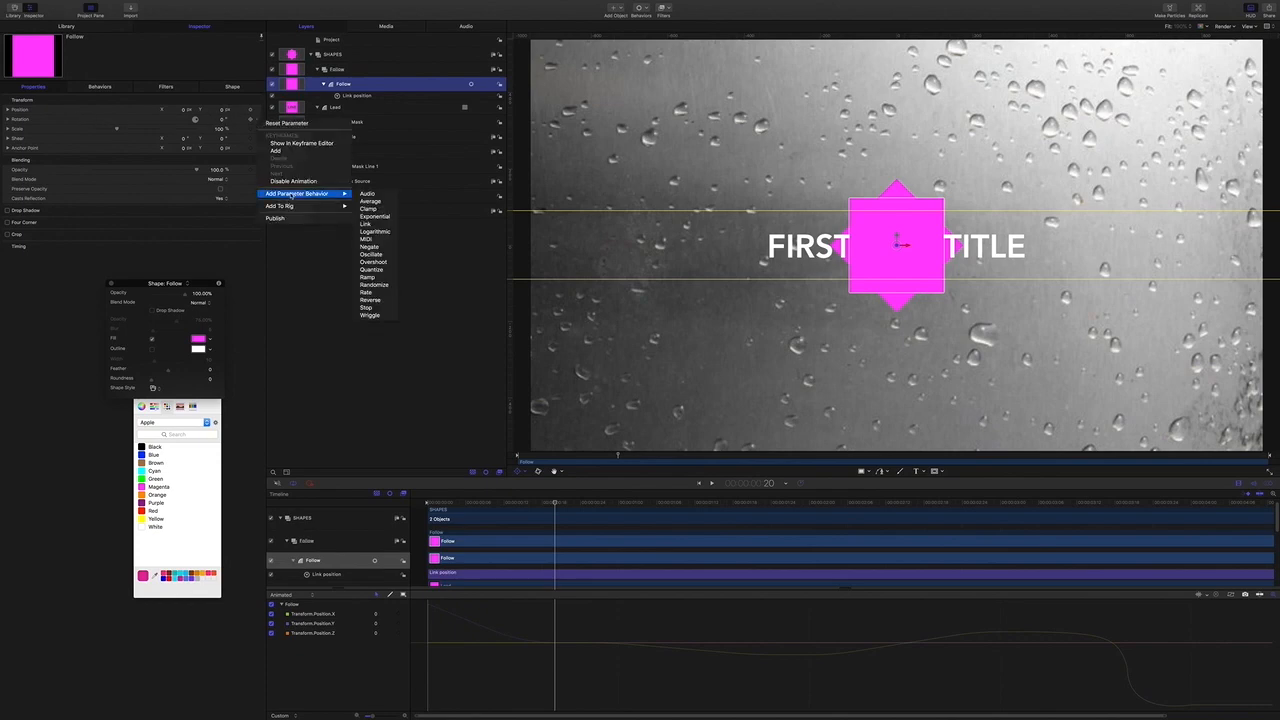
{"action": "left_click", "coordinate": [367, 223]}
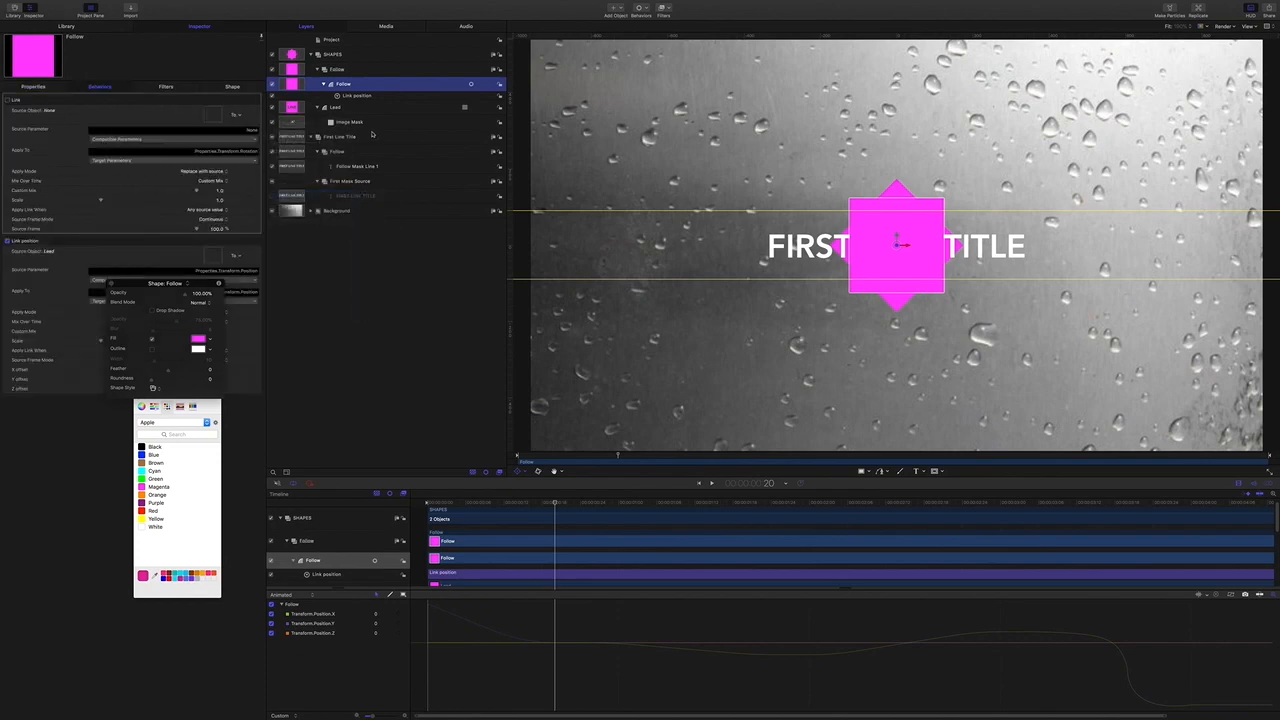
{"action": "left_click_drag", "start_coordinate": [337, 113], "coordinate": [212, 245]}
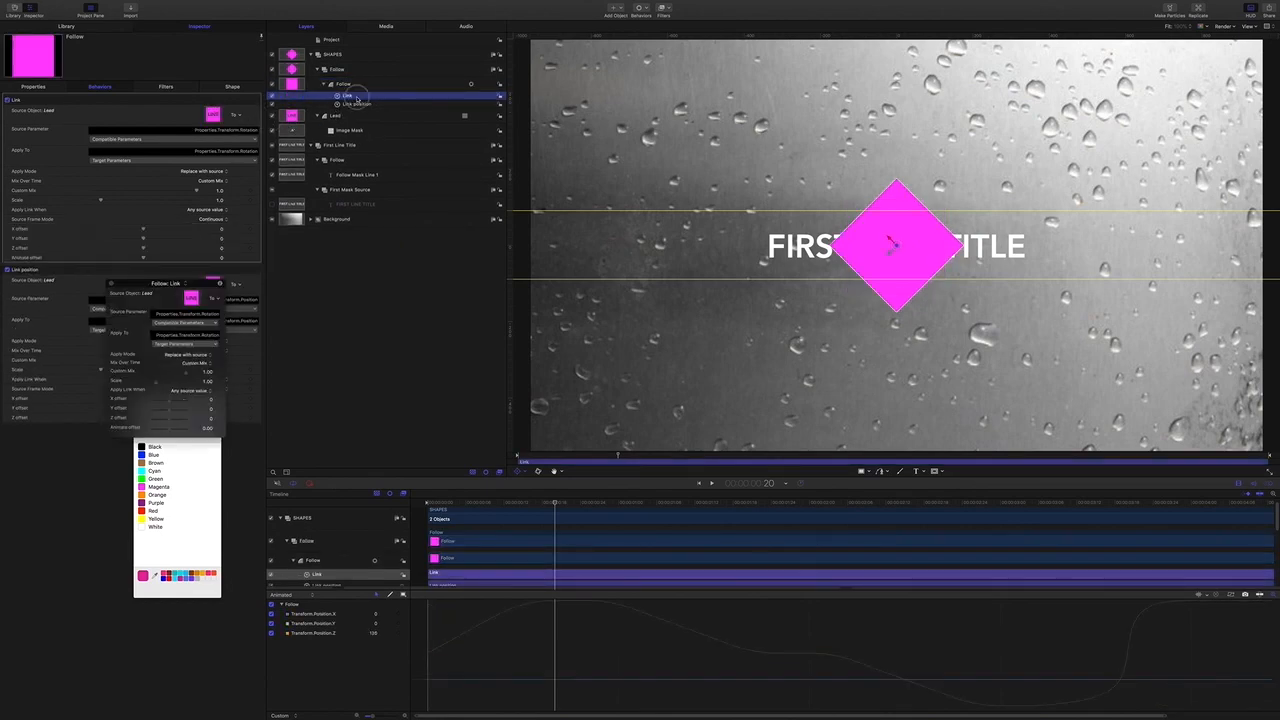
{"action": "double_click", "coordinate": [356, 96]}
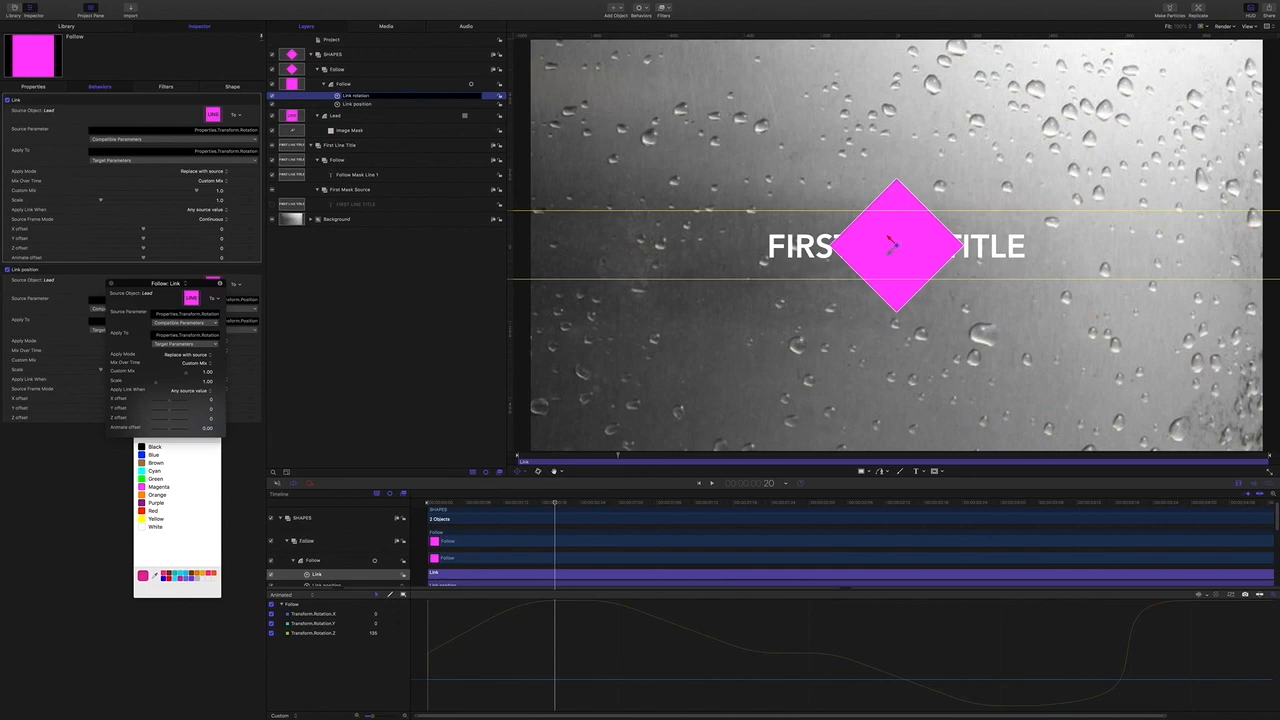
{"action": "type", "text": "rotation"}
{"action": "key", "text": "Return"}
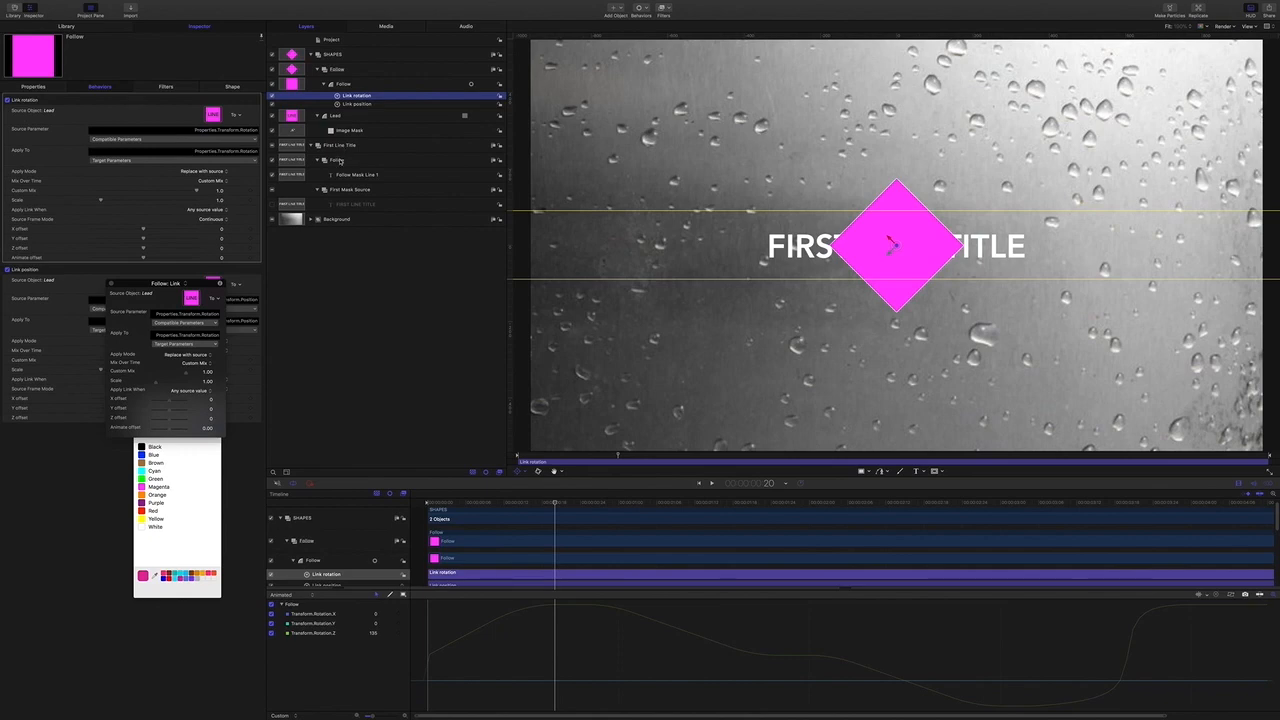
Add an image mask to the title's Follow group, using the Follow shape as source and Subtract as mask blend mode.
{"action": "left_click", "coordinate": [339, 160]}
{"action": "right_click", "coordinate": [340, 161]}
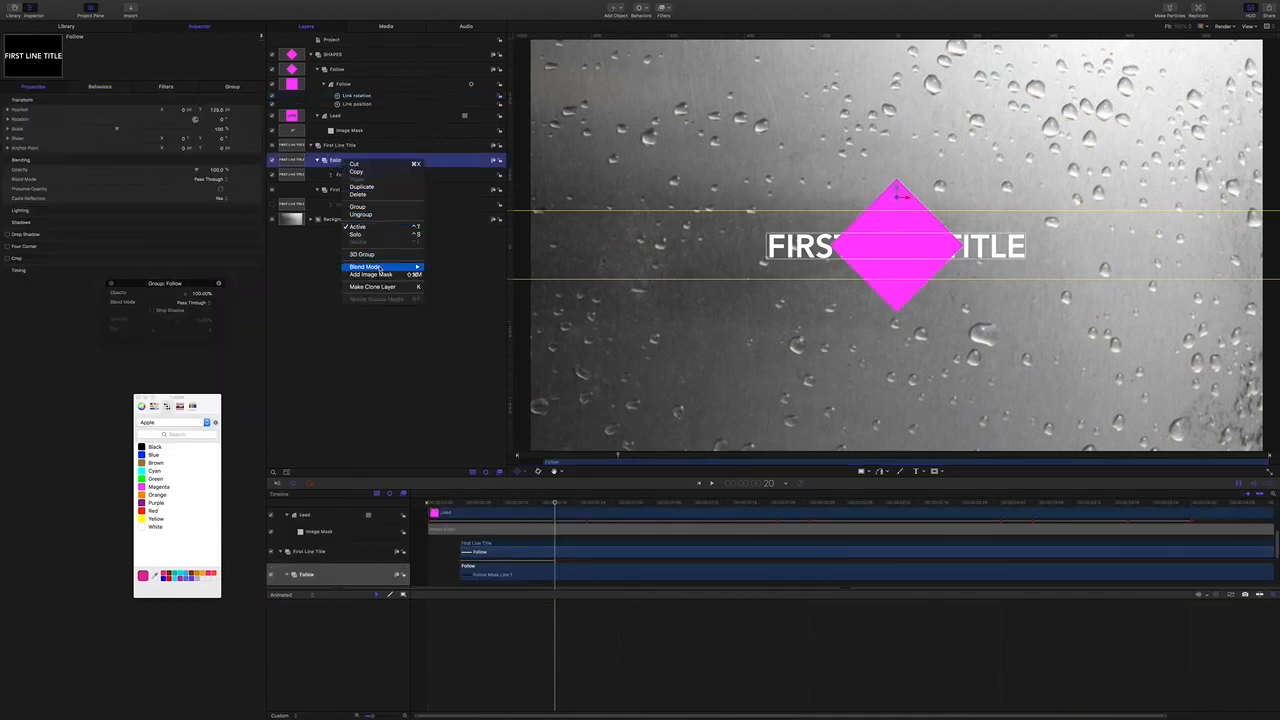
{"action": "left_click", "coordinate": [383, 275]}
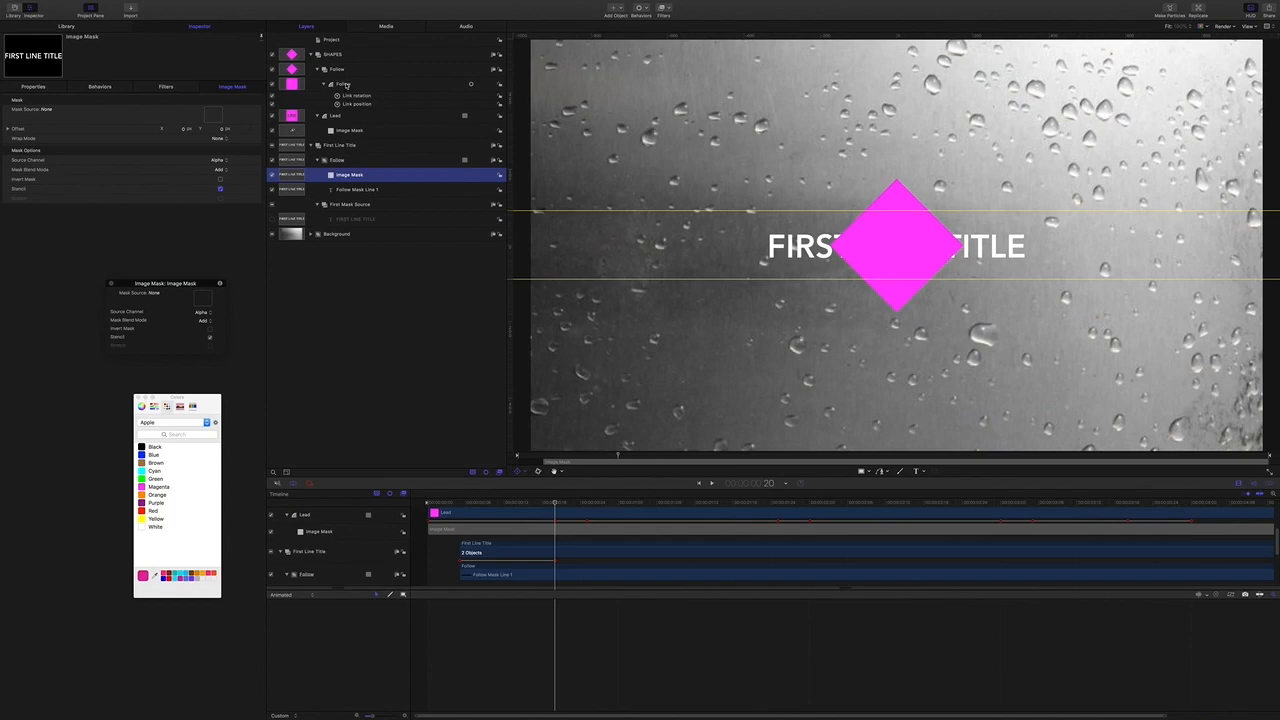
{"action": "left_click_drag", "start_coordinate": [346, 85], "coordinate": [211, 115]}
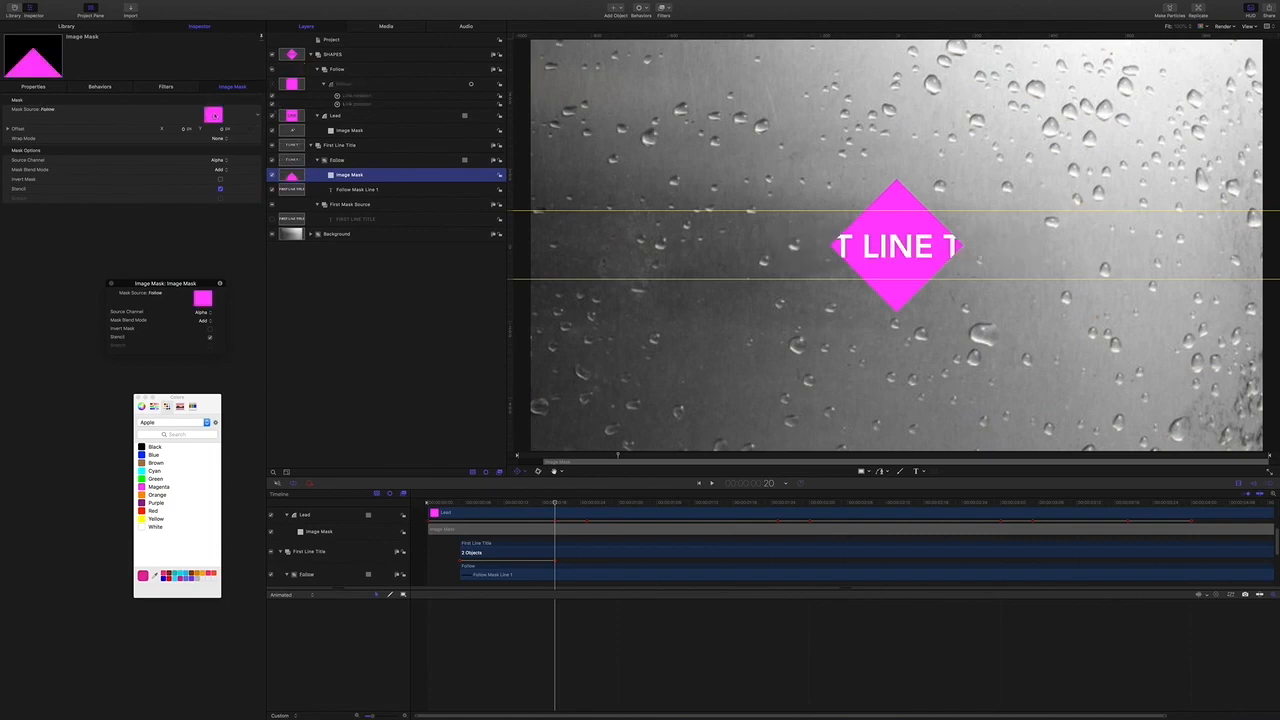
{"action": "left_click", "coordinate": [219, 169]}
{"action": "left_click", "coordinate": [226, 177]}
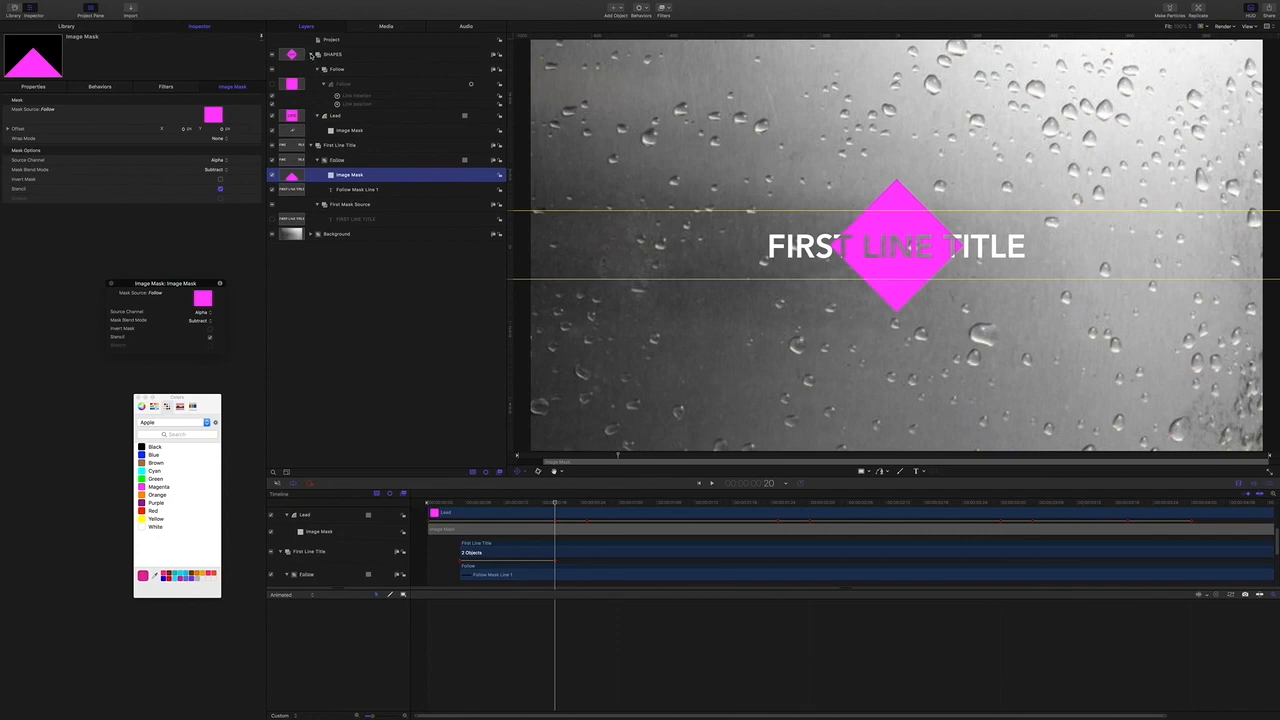
Duplicate the FIRST LINE TITLE text and place the copy at the bottom of the First Line Title group, outside First Mask Source.
{"action": "left_click", "coordinate": [311, 55]}
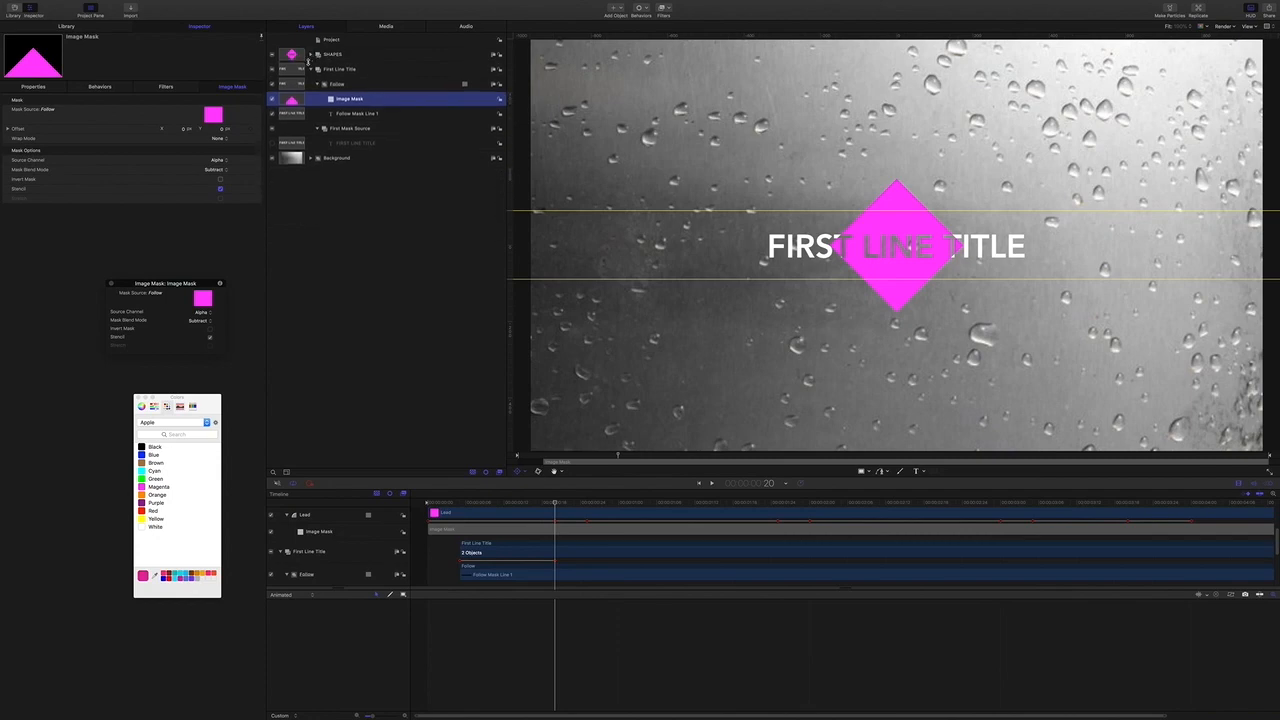
{"action": "left_click", "coordinate": [311, 69]}
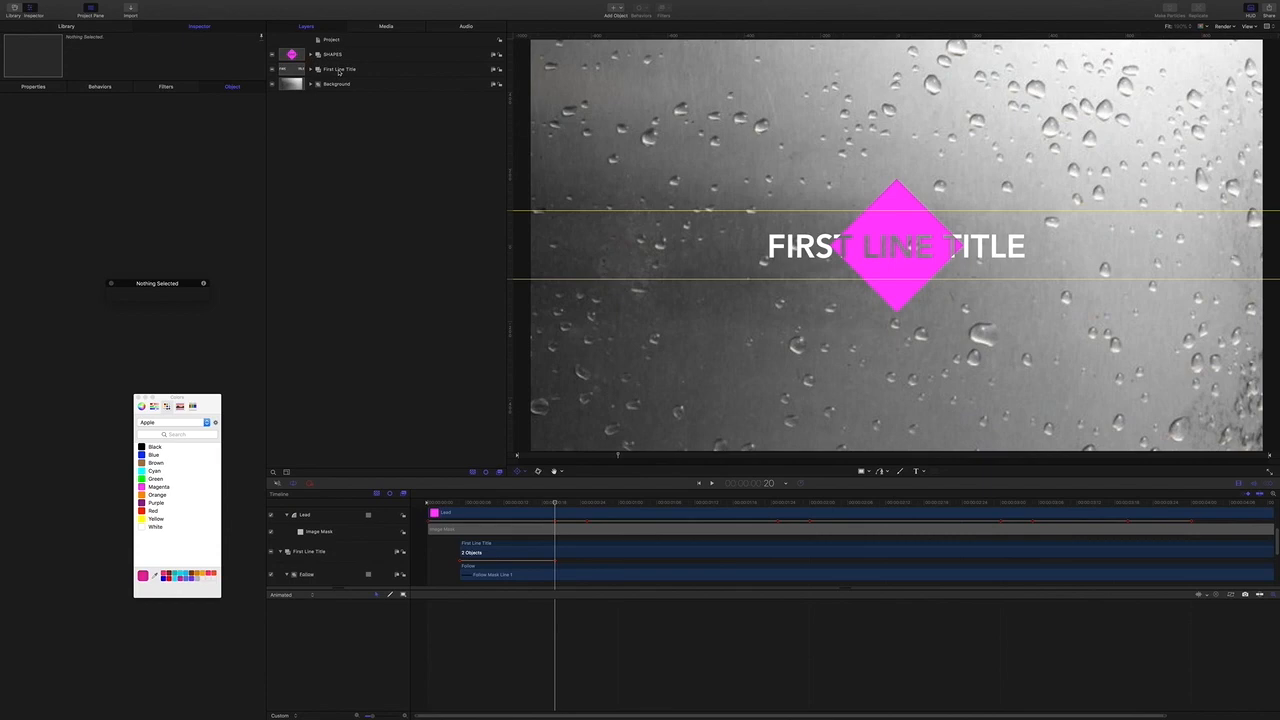
{"action": "left_click", "coordinate": [339, 70]}
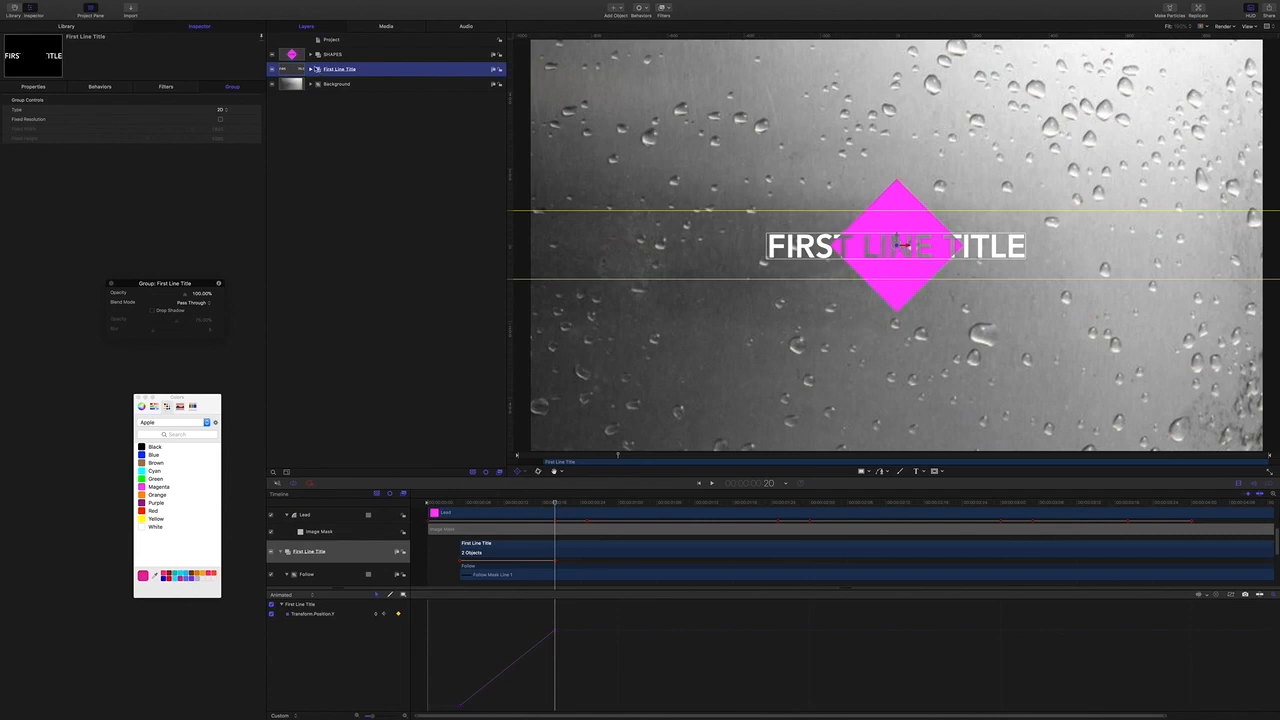
{"action": "left_click", "coordinate": [311, 69]}
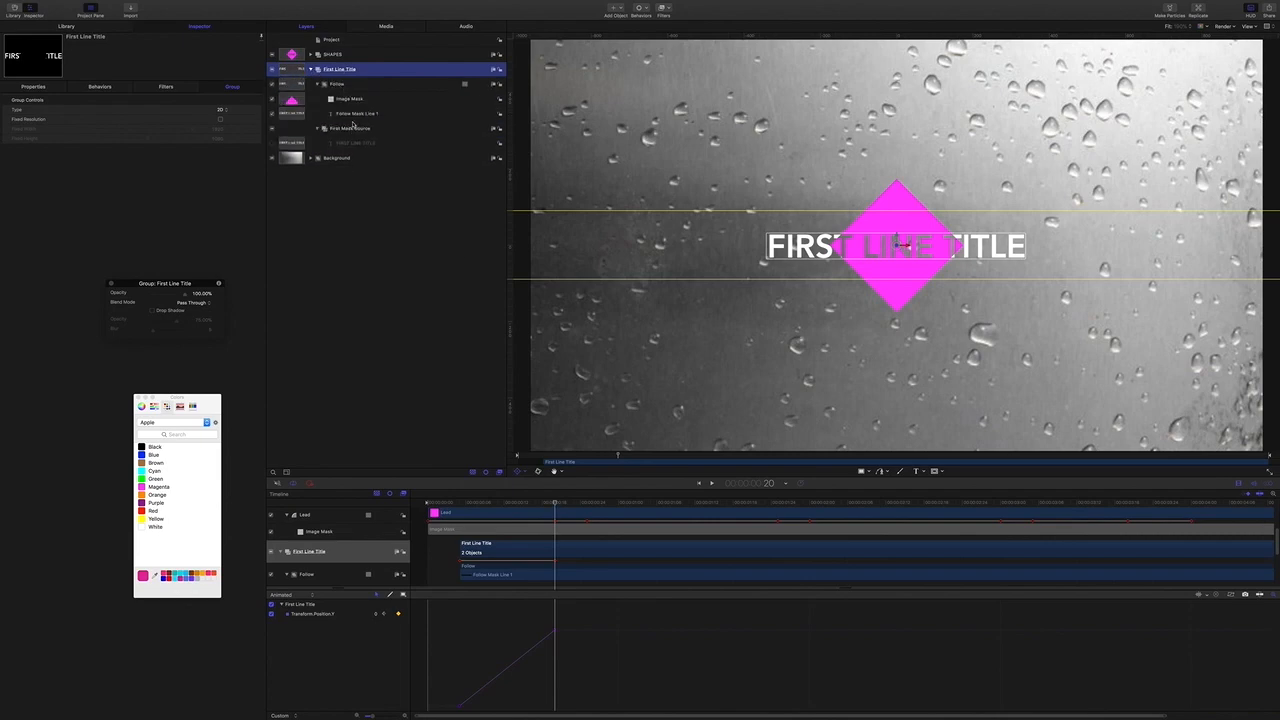
{"action": "left_click", "coordinate": [352, 129]}
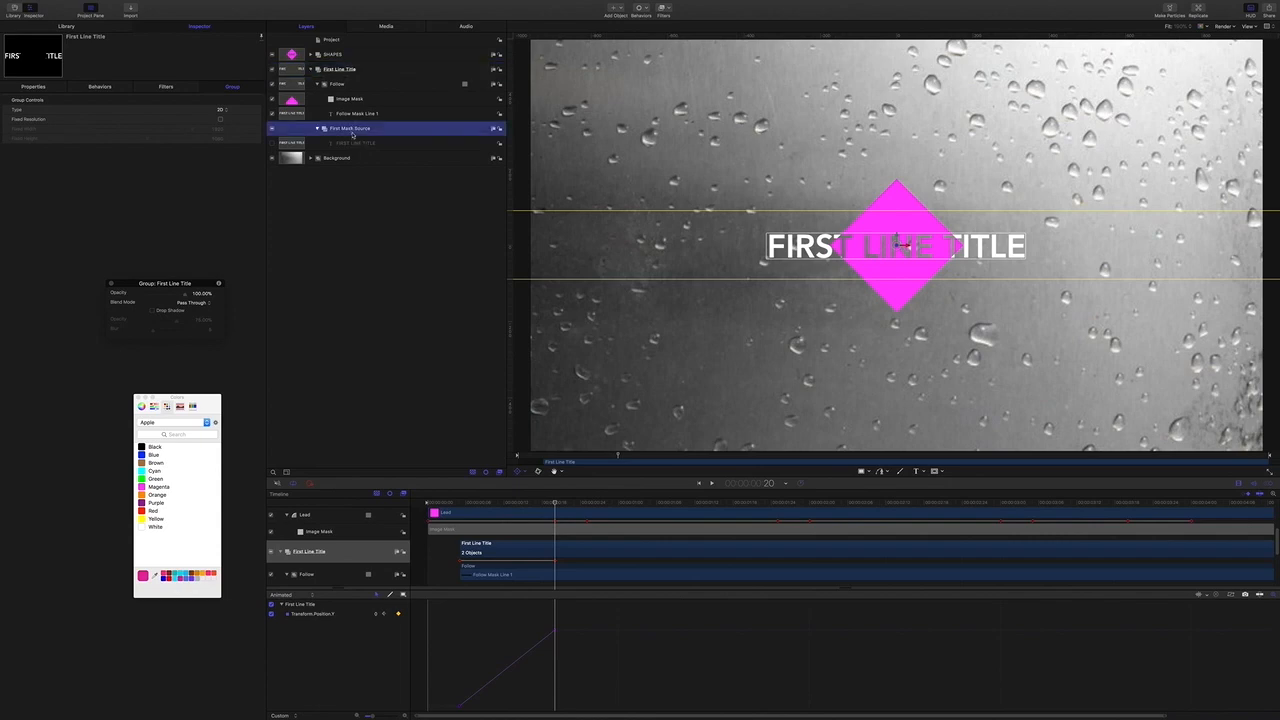
{"action": "left_click", "coordinate": [359, 144]}
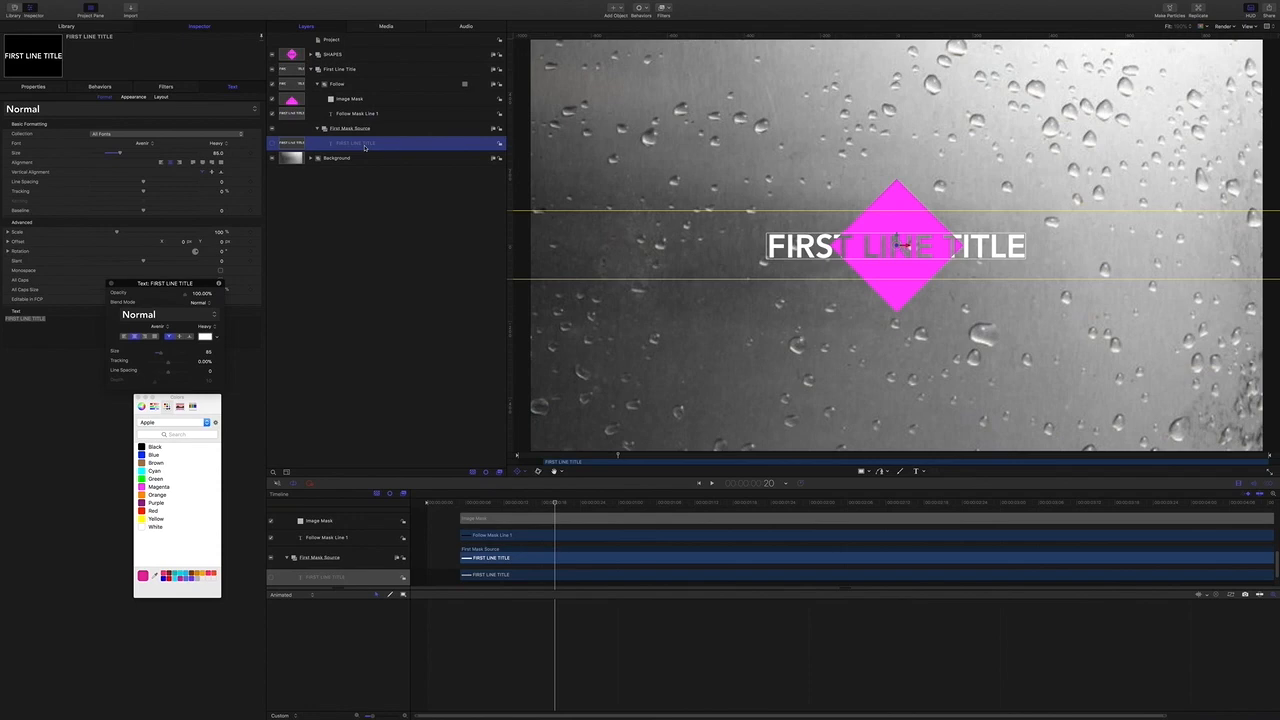
{"action": "key", "text": "super+d"}
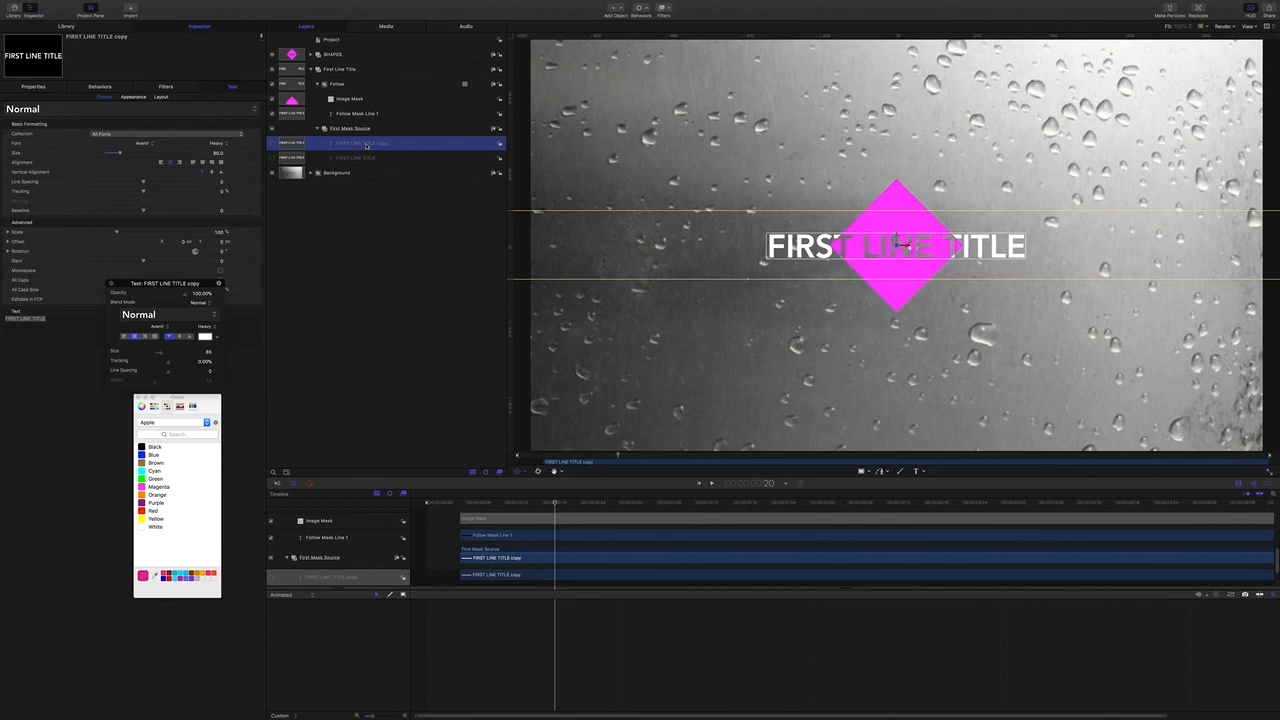
{"action": "left_click_drag", "start_coordinate": [366, 146], "coordinate": [362, 71]}
{"action": "left_click_drag", "start_coordinate": [363, 71], "coordinate": [364, 77]}
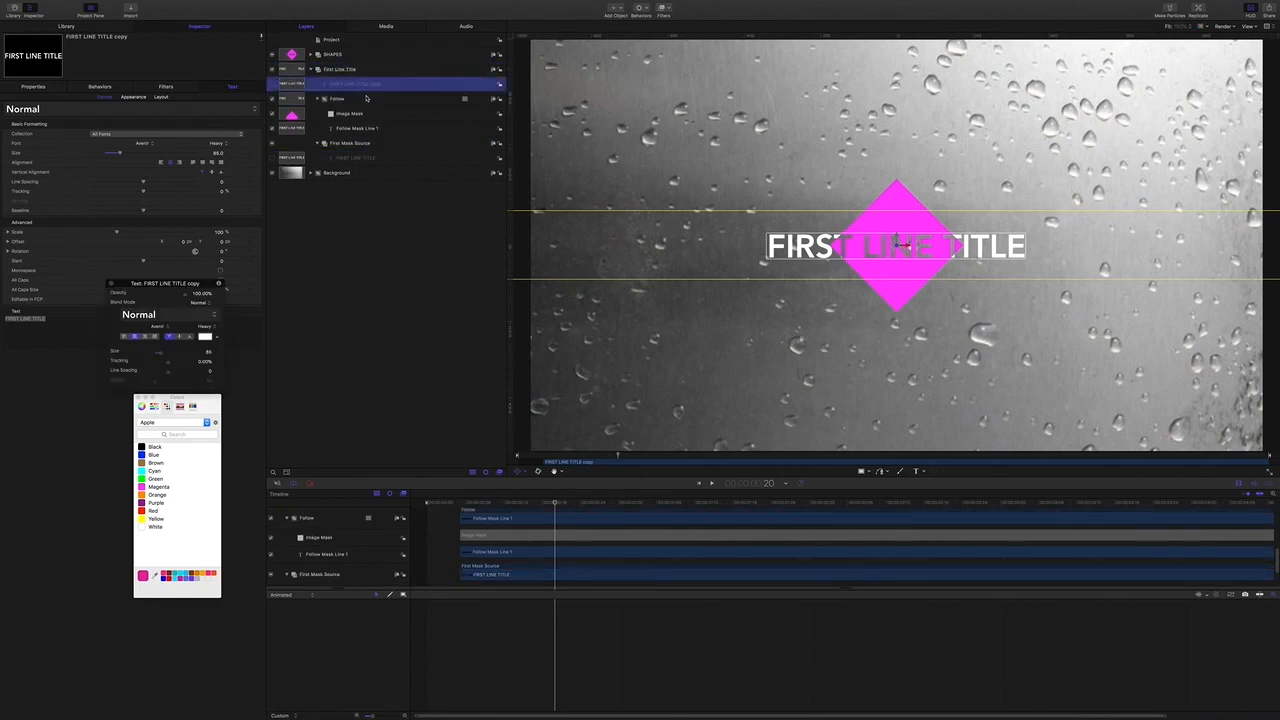
{"action": "key", "text": "super+["}
{"action": "key", "text": "super+["}
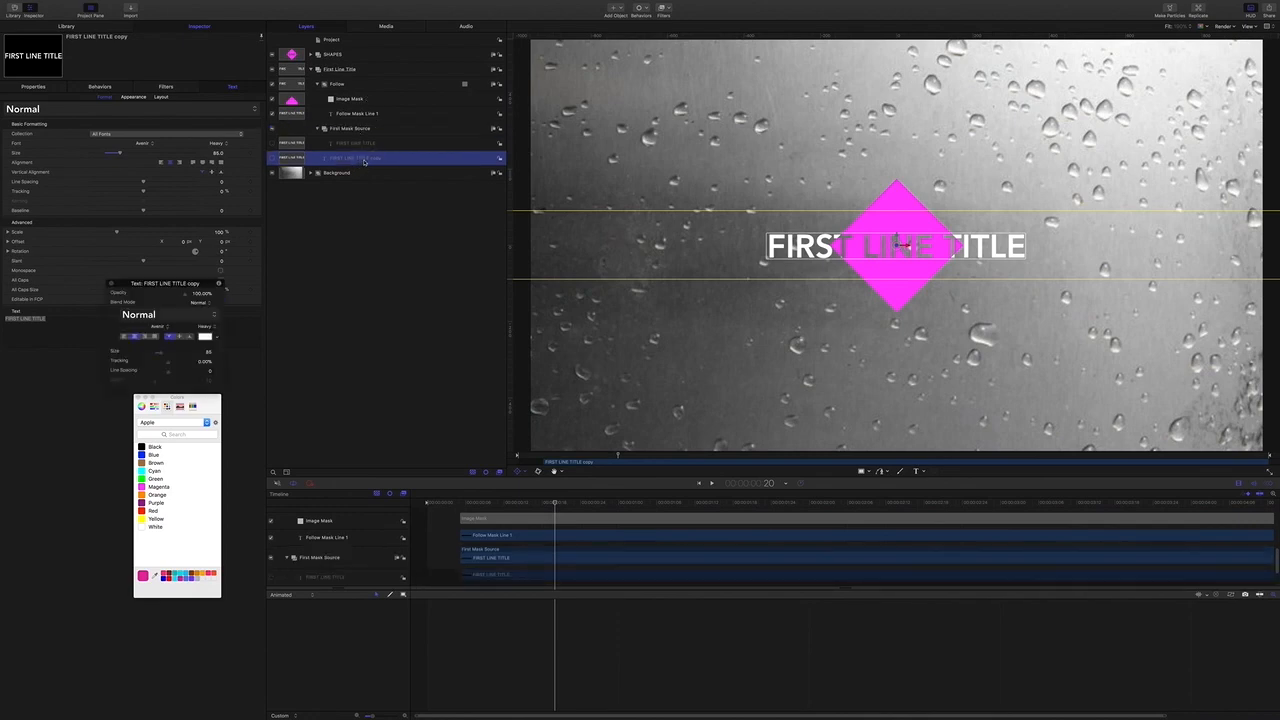
Rename the duplicated title text First Solid and collapse the First Line Title group.
{"action": "double_click", "coordinate": [364, 160]}
{"action": "left_click_drag", "start_coordinate": [384, 158], "coordinate": [304, 153]}
{"action": "type", "text": "Solid"}
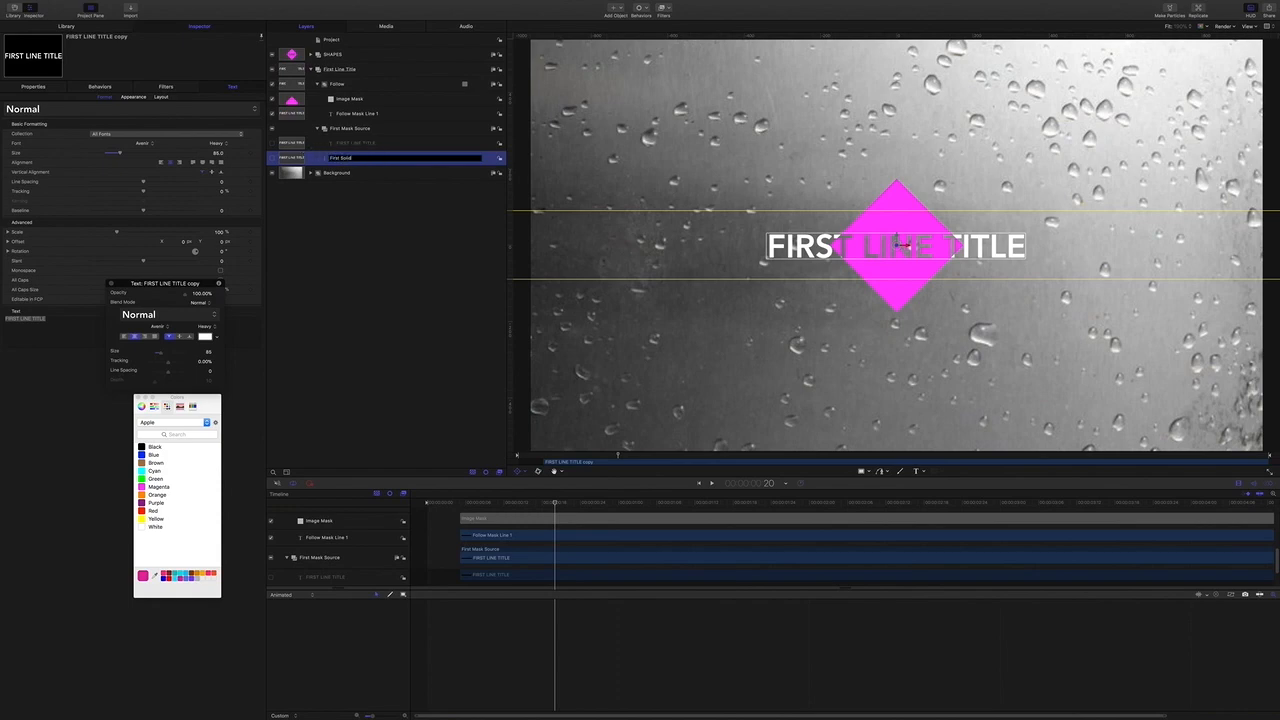
{"action": "key", "text": "Return"}
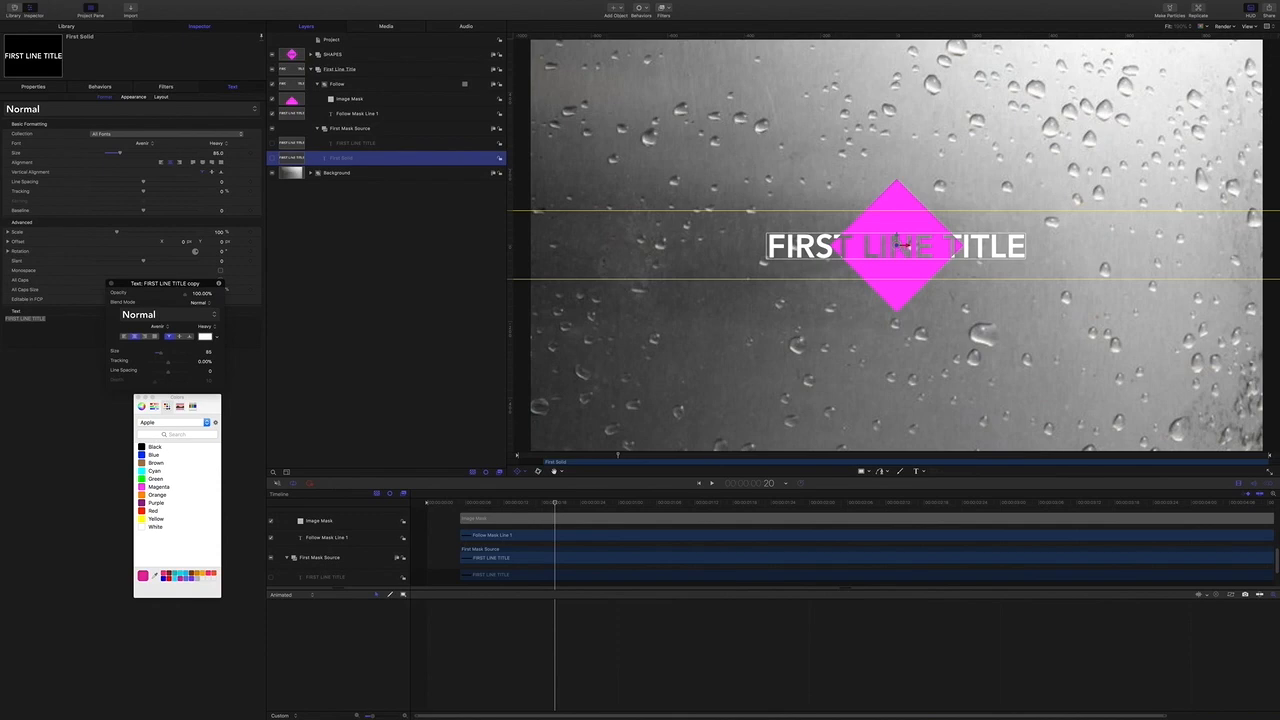
{"action": "left_click", "coordinate": [313, 70]}
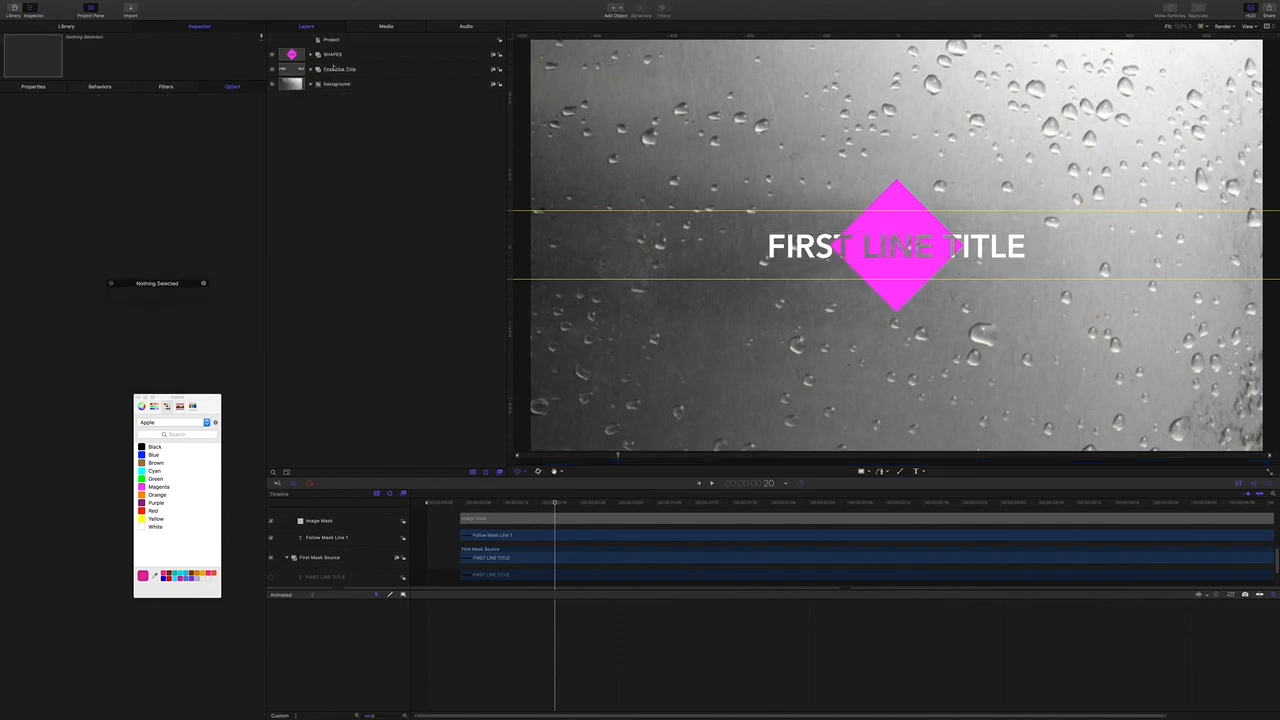
Add a position keyframe to the First Line Title group at frame 25 to hold its position.
{"action": "left_click", "coordinate": [340, 69]}
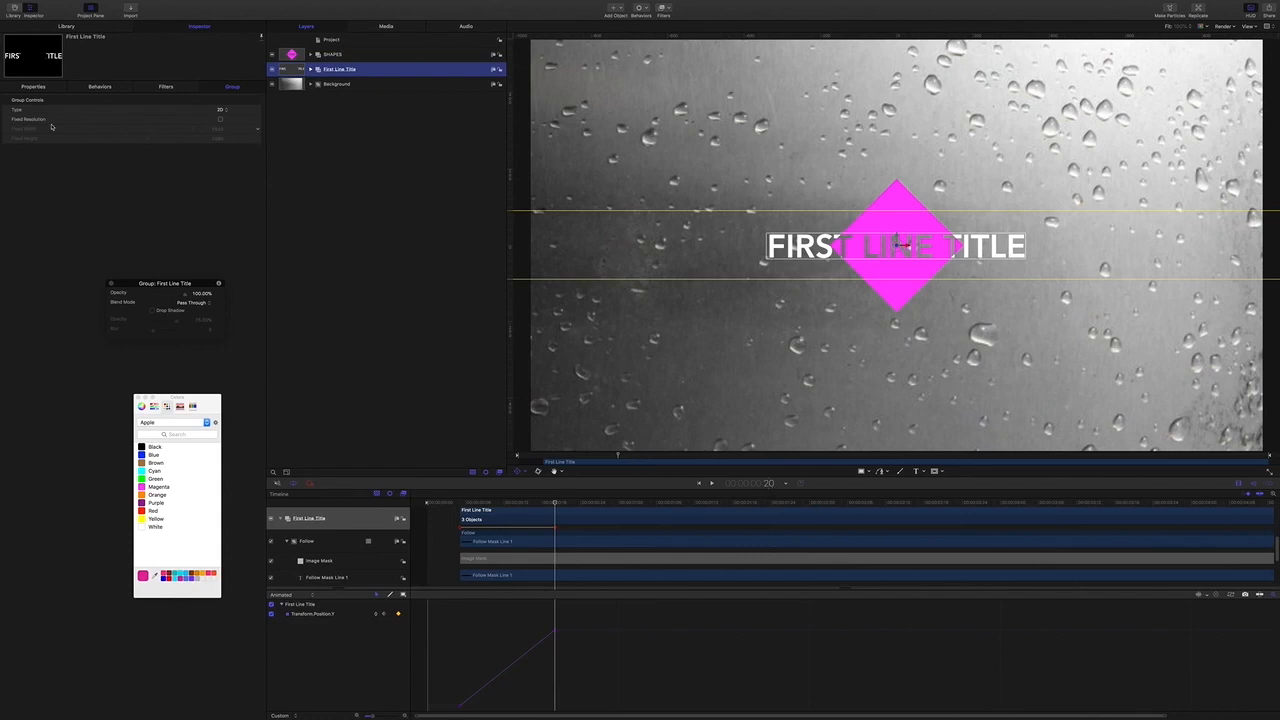
{"action": "left_click", "coordinate": [38, 87]}
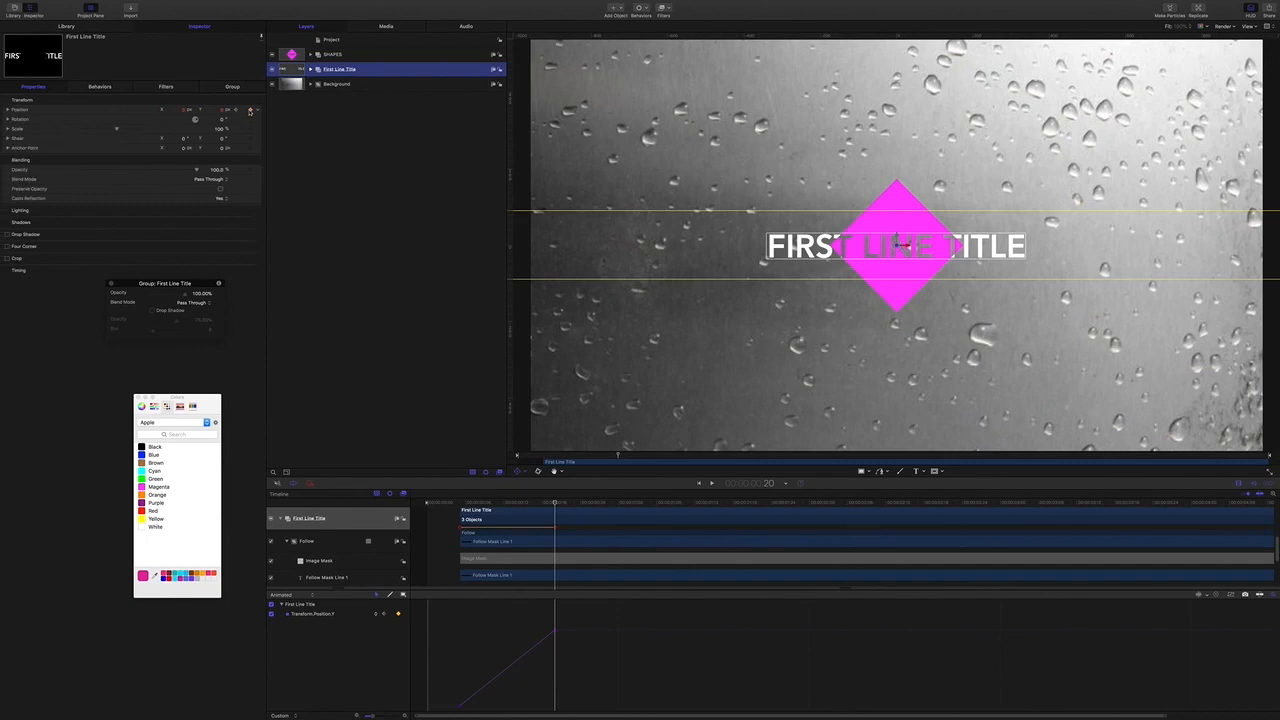
{"action": "double_click", "coordinate": [769, 485]}
{"action": "type", "text": "2"}
{"action": "key", "text": "Return"}
{"action": "left_click", "coordinate": [251, 110]}
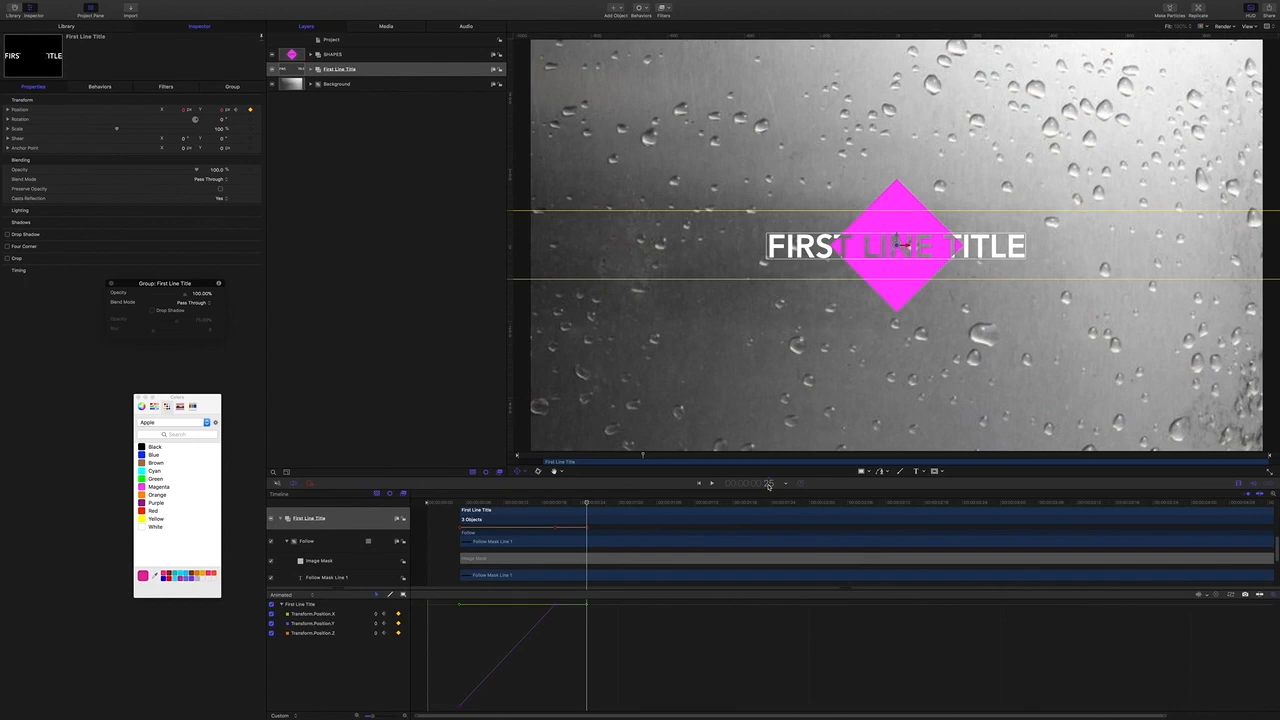
At 1:10, raise the First Line Title group above the upper guide to a Y position of about 220 px.
{"action": "left_click", "coordinate": [769, 486]}
{"action": "type", "text": "110"}
{"action": "key", "text": "Return"}
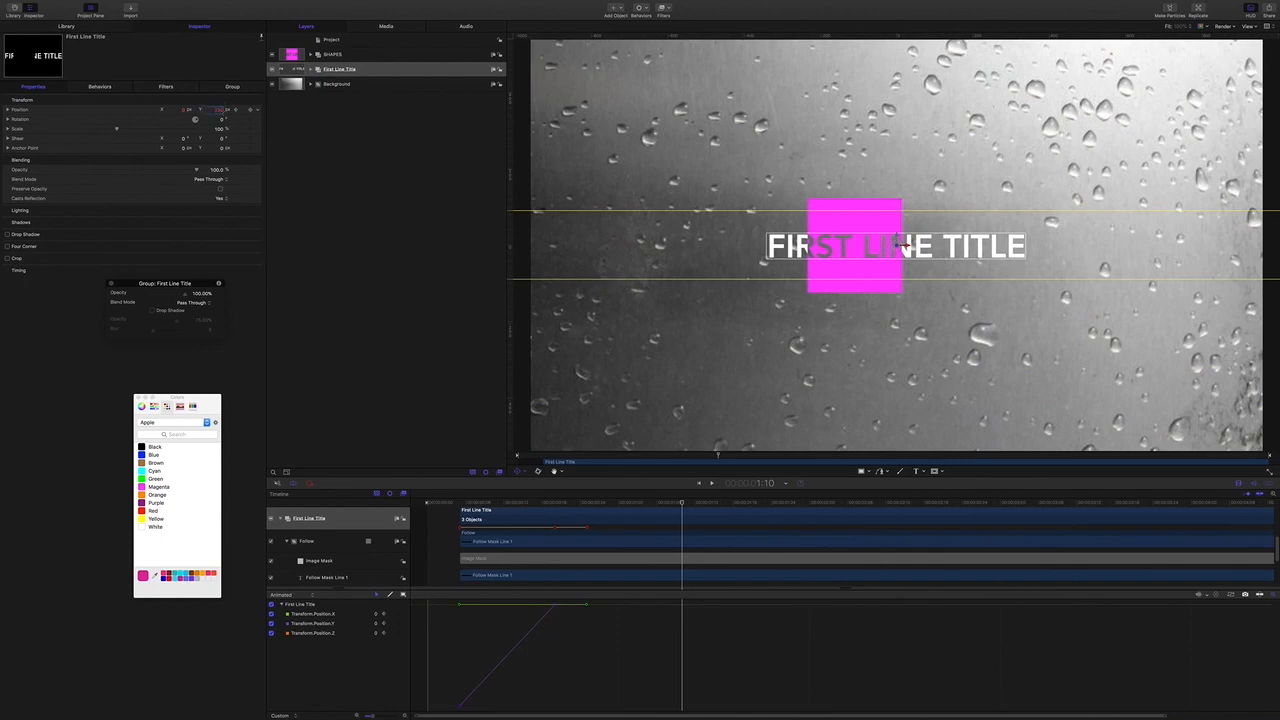
{"action": "left_click_drag", "start_coordinate": [898, 242], "coordinate": [898, 158]}
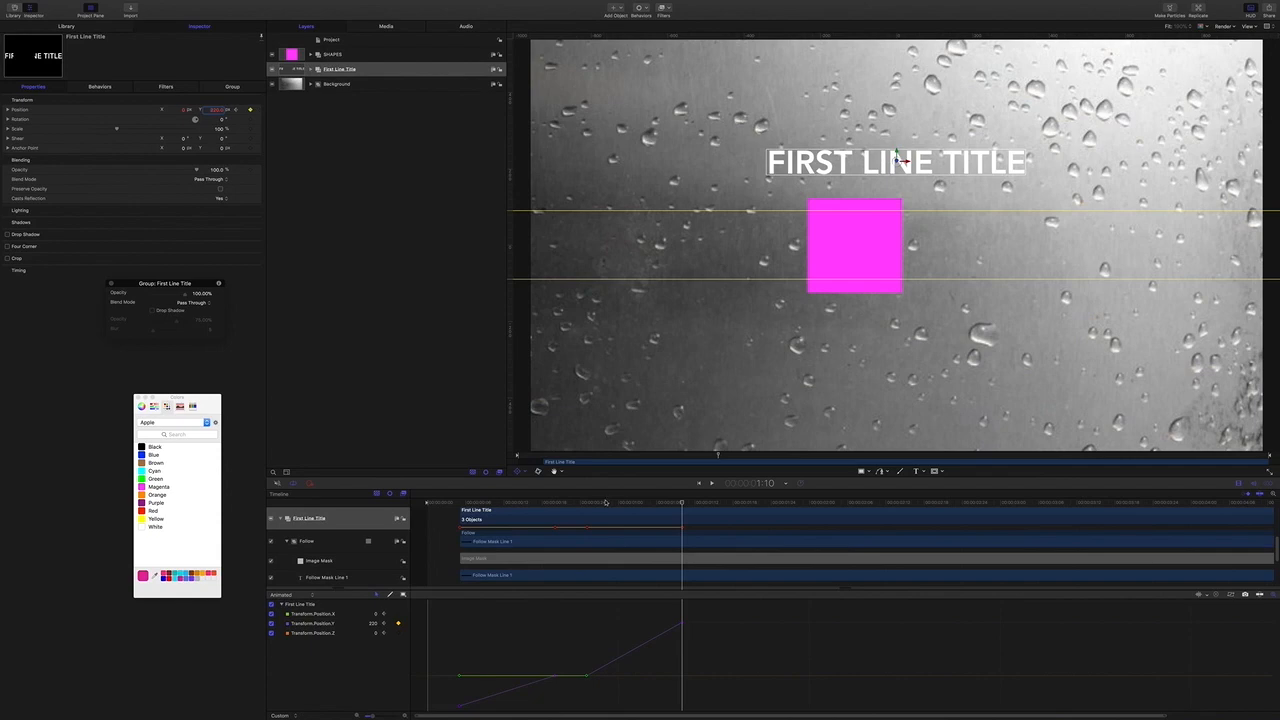
From the title group's first keyframe, show only its Position Y curve, box-select all the curve's keyframes and fit the curve to view.
{"action": "mouse_move", "coordinate": [682, 505]}
{"action": "left_mouse_down"}
{"action": "mouse_move", "coordinate": [645, 500]}
{"action": "mouse_move", "coordinate": [683, 503]}
{"action": "left_mouse_up"}
{"action": "left_click_drag", "start_coordinate": [683, 503], "coordinate": [459, 479]}
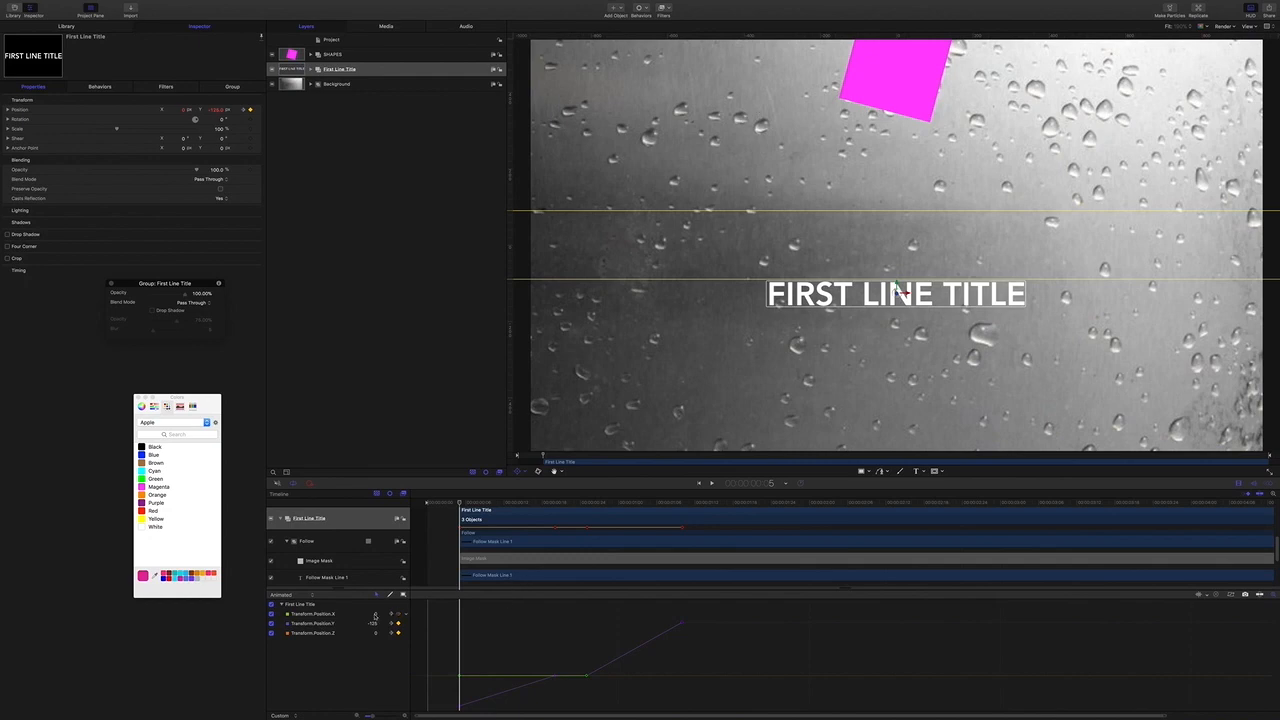
{"action": "left_click", "coordinate": [277, 615]}
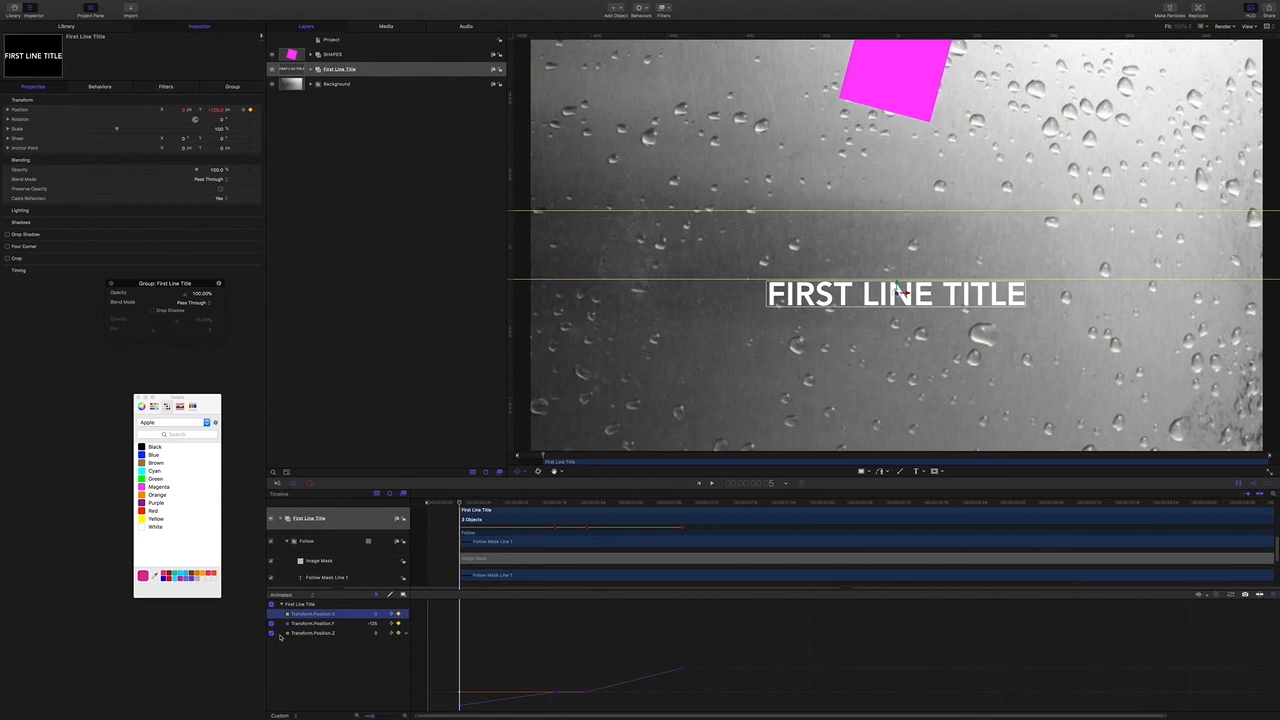
{"action": "left_click", "coordinate": [281, 634]}
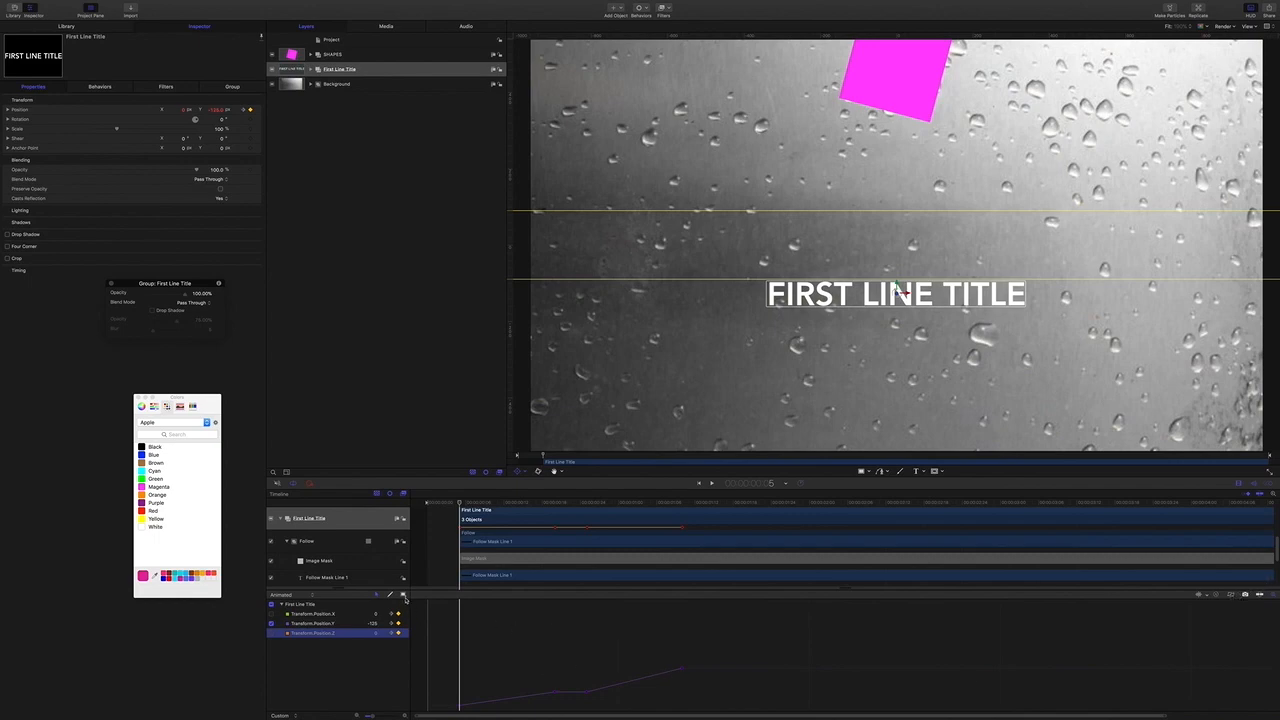
{"action": "left_click_drag", "start_coordinate": [444, 610], "coordinate": [708, 715]}
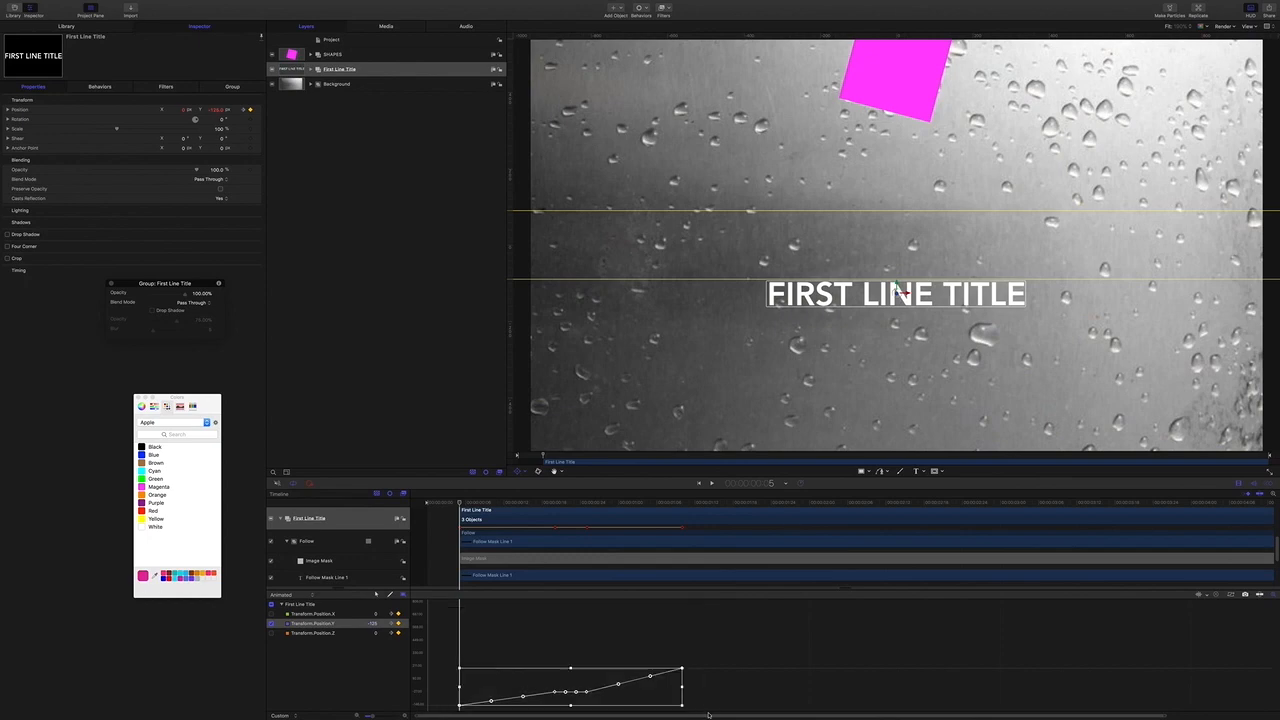
{"action": "left_click", "coordinate": [1231, 595]}
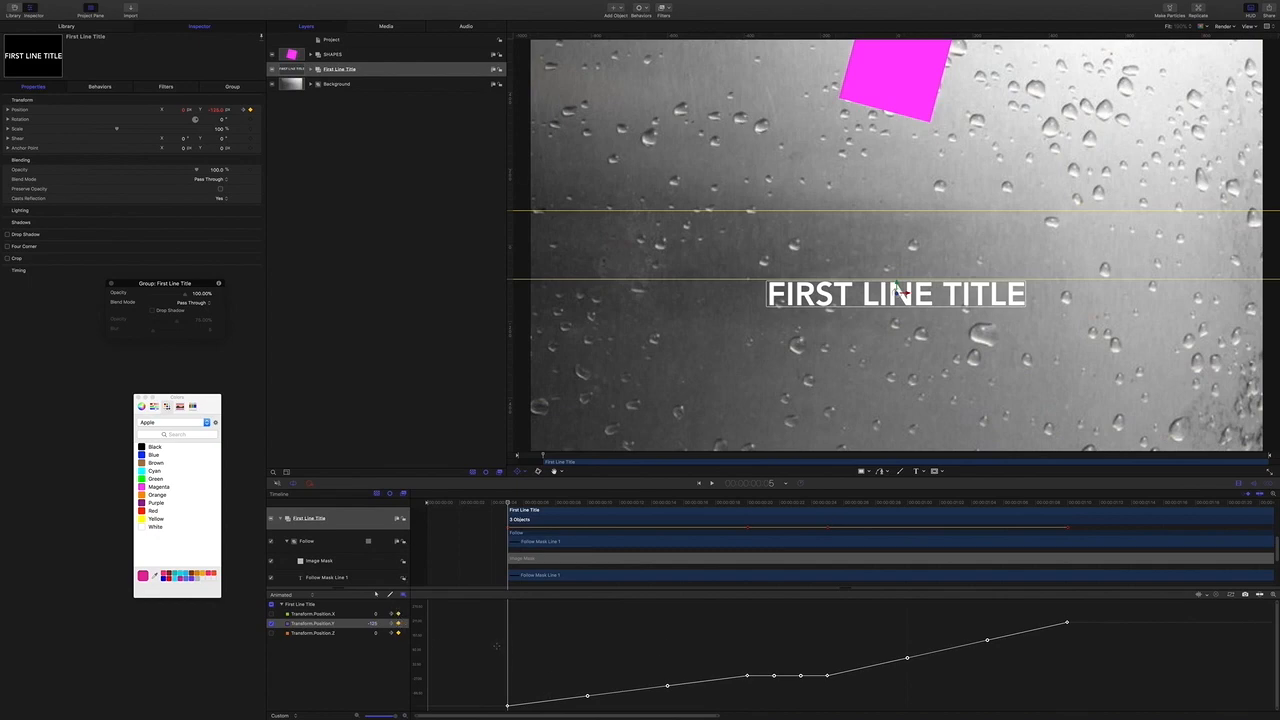
Break the Bezier tangents of the first two keyframes on the First Line Title group's Position Y curve.
{"action": "left_click_drag", "start_coordinate": [489, 628], "coordinate": [755, 710]}
{"action": "left_click", "coordinate": [376, 595]}
{"action": "left_click", "coordinate": [588, 696]}
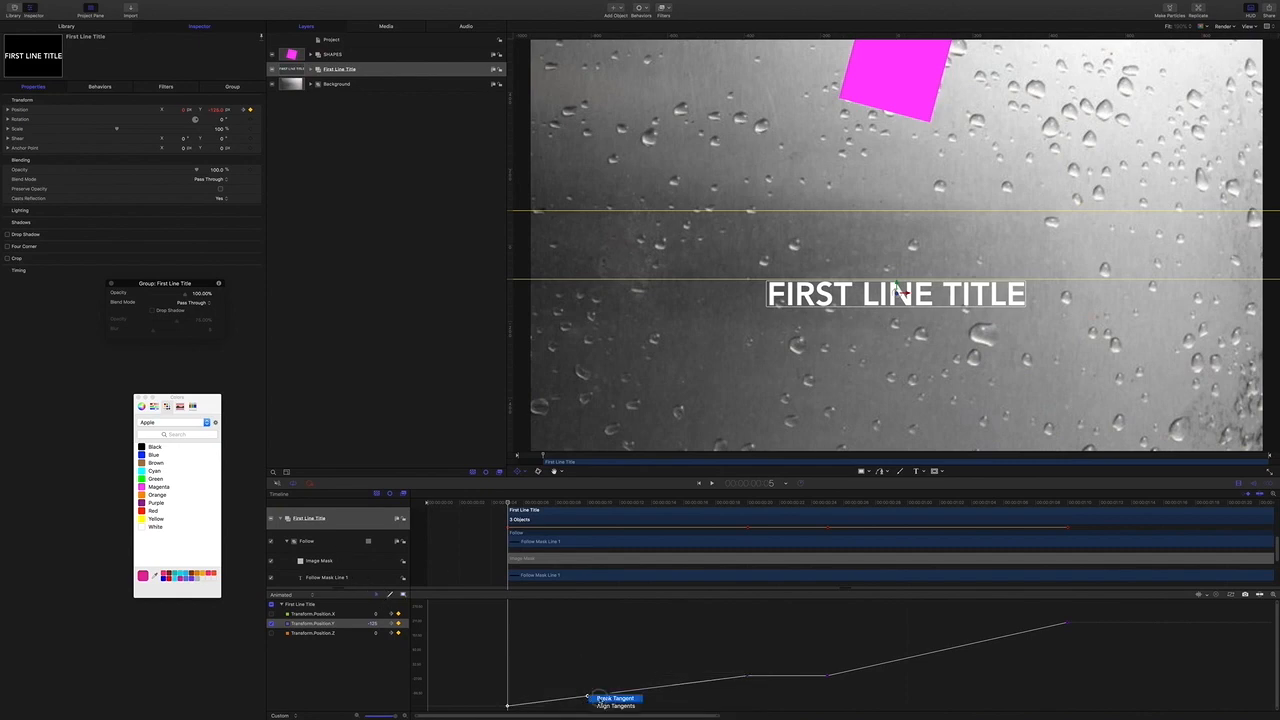
{"action": "left_click", "coordinate": [747, 676]}
{"action": "right_click", "coordinate": [747, 677]}
{"action": "left_click", "coordinate": [725, 665]}
Shape the Position Y curve between the first two keyframes to rise quickly at the start and ease out into the flat hold.
{"action": "left_click", "coordinate": [507, 705]}
{"action": "left_click_drag", "start_coordinate": [587, 696], "coordinate": [506, 667]}
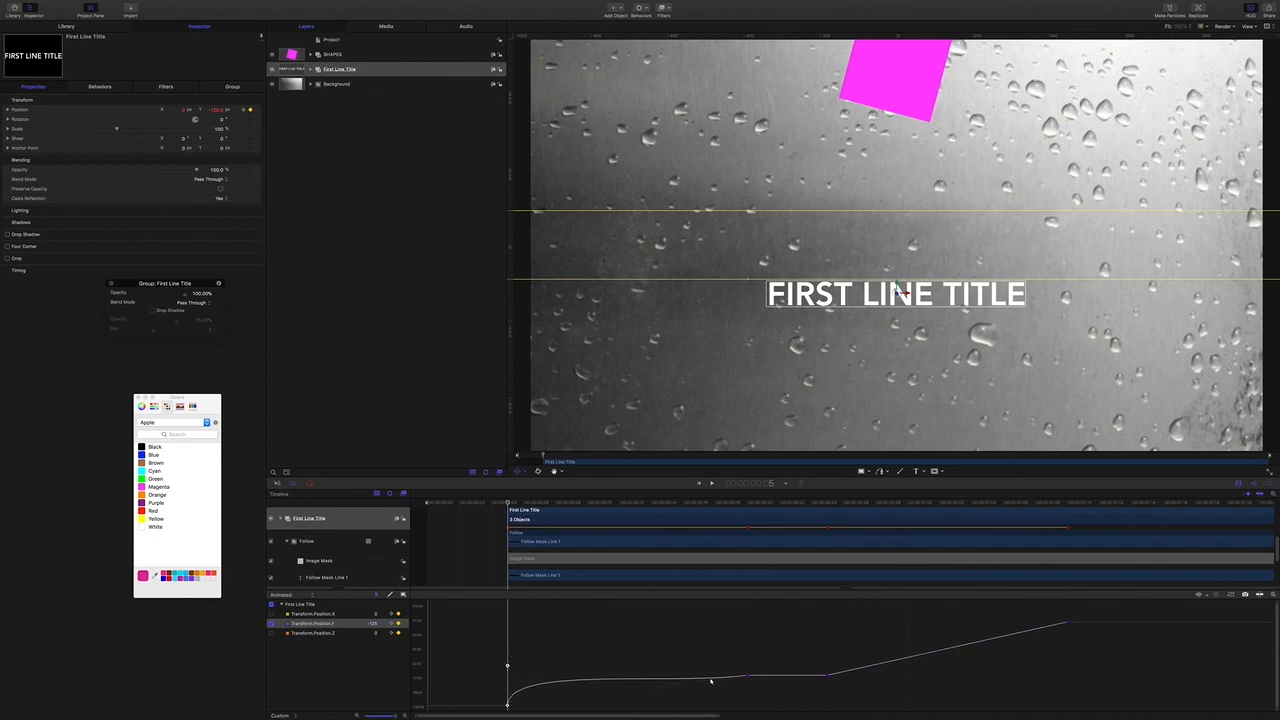
{"action": "left_click", "coordinate": [747, 676]}
{"action": "left_click_drag", "start_coordinate": [668, 686], "coordinate": [679, 676]}
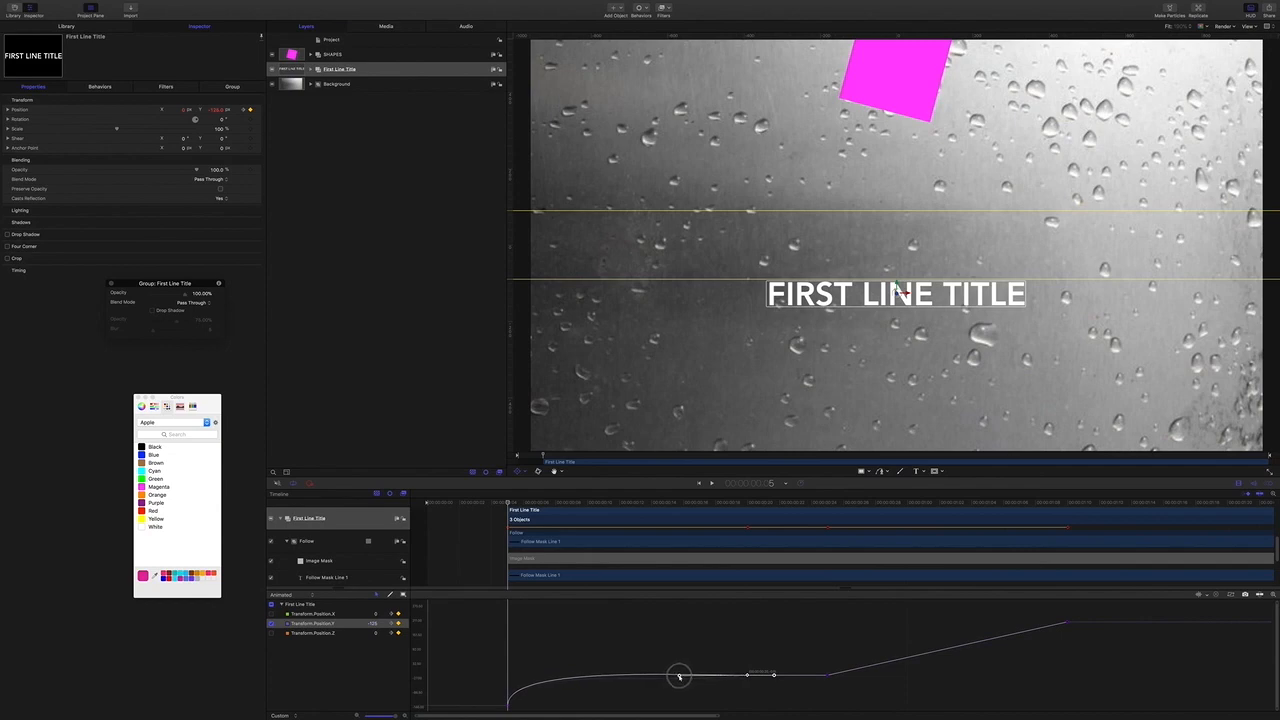
{"action": "left_click_drag", "start_coordinate": [679, 676], "coordinate": [679, 676]}
{"action": "left_click", "coordinate": [507, 704]}
{"action": "left_click_drag", "start_coordinate": [509, 667], "coordinate": [562, 665]}
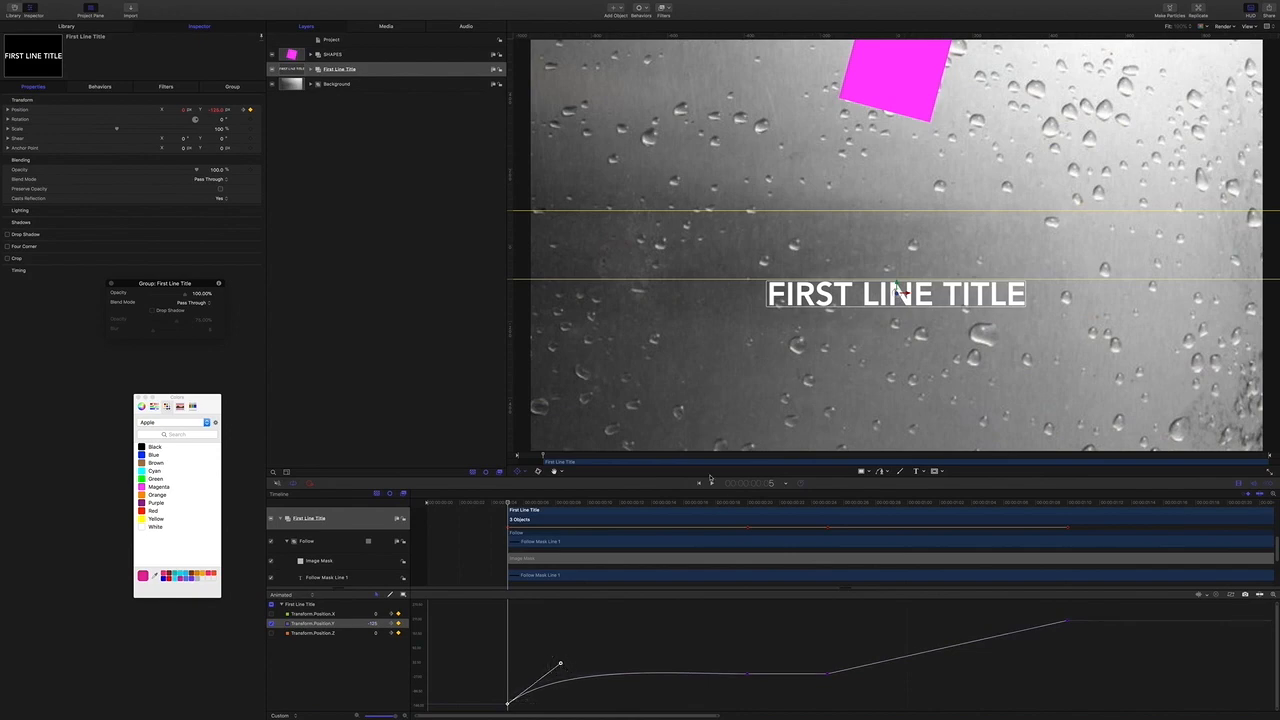
Preview the title's rise, slightly lower the first keyframe's outgoing tangent handle, and play the animation again.
{"action": "key", "text": "space"}
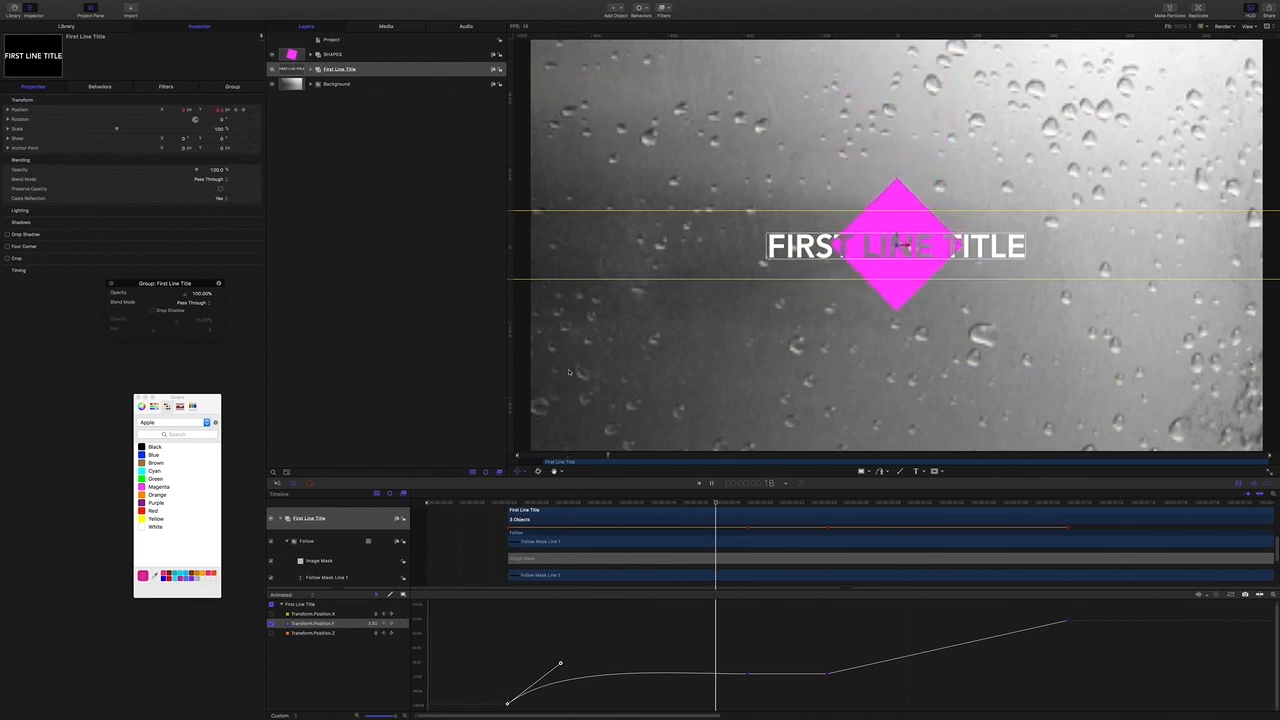
{"action": "left_click_drag", "start_coordinate": [780, 508], "coordinate": [505, 510]}
{"action": "left_click_drag", "start_coordinate": [560, 664], "coordinate": [557, 668]}
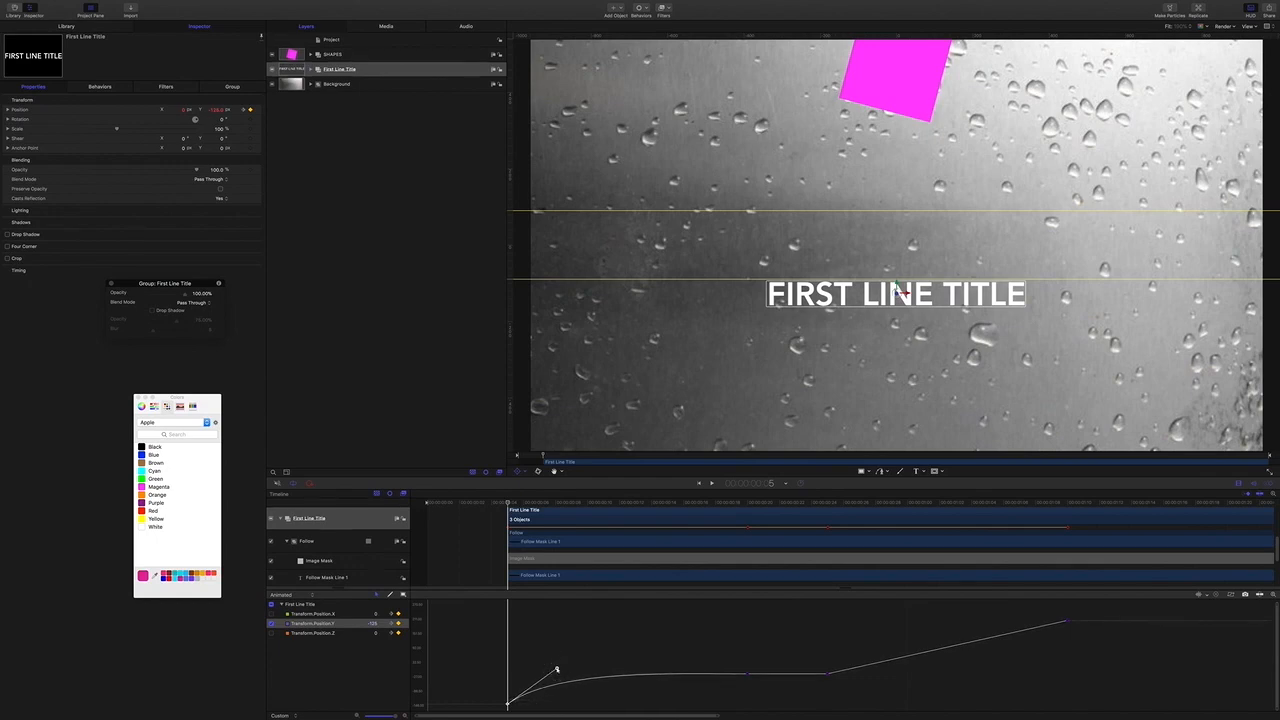
{"action": "key", "text": "space"}
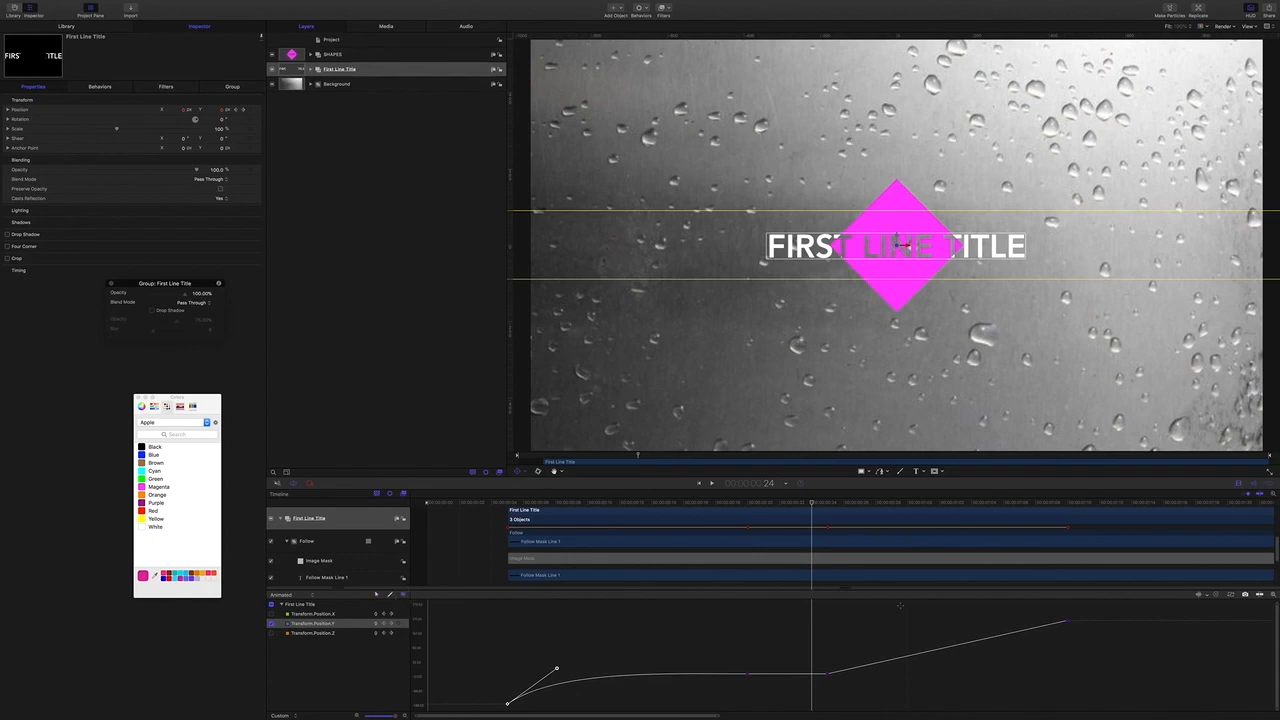
Break the tangent of the frame 25 keyframe and stretch its outgoing handle almost flat so the exit starts slowly.
{"action": "left_click_drag", "start_coordinate": [819, 606], "coordinate": [1104, 715]}
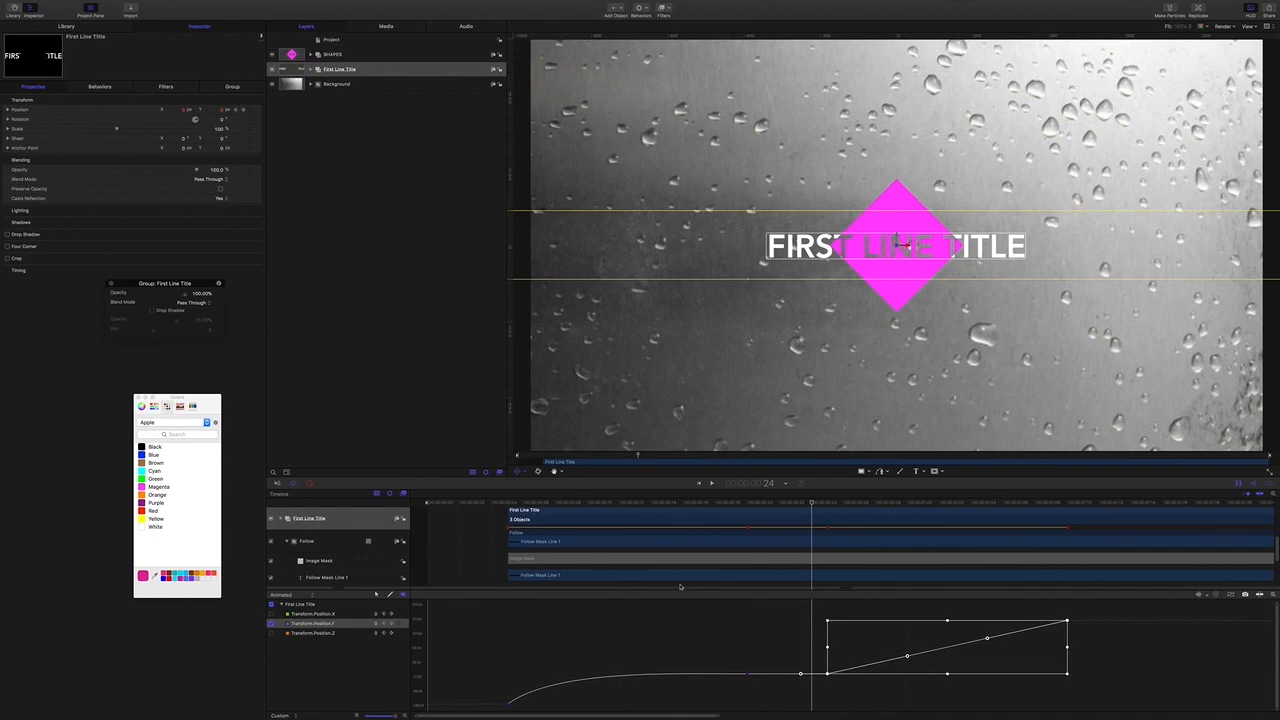
{"action": "left_click", "coordinate": [390, 595]}
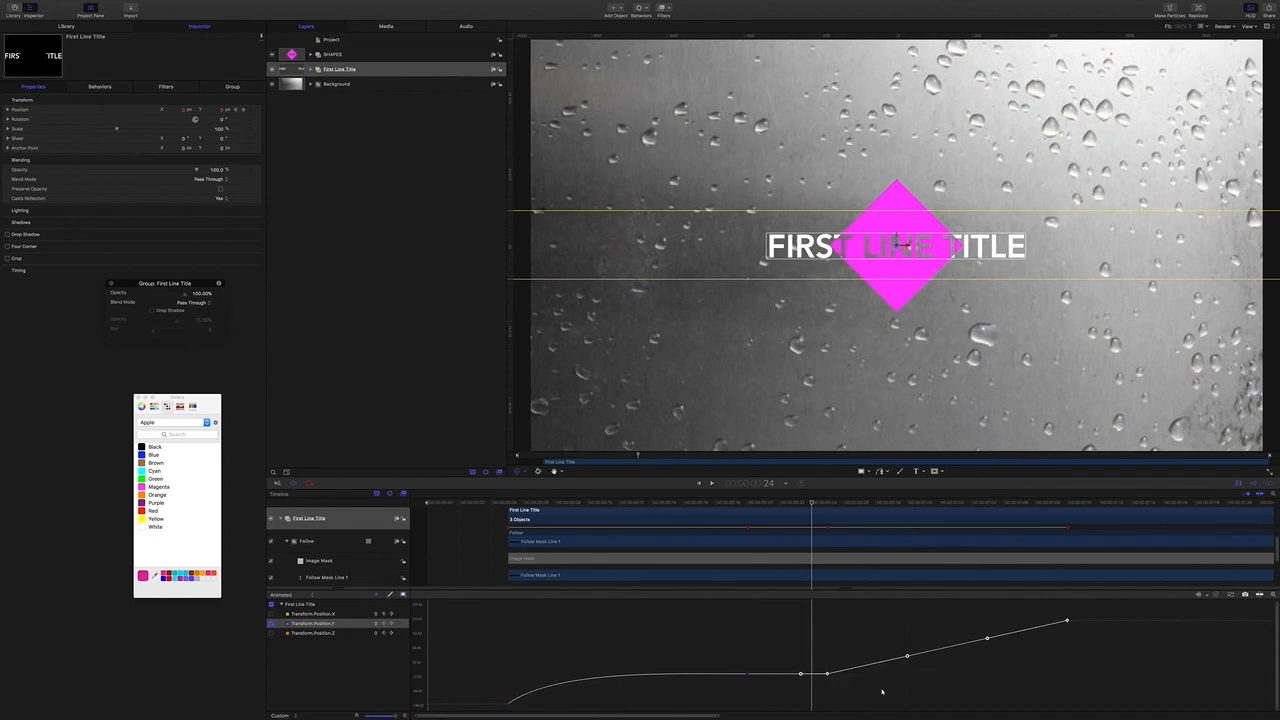
{"action": "right_click", "coordinate": [908, 657]}
{"action": "left_click", "coordinate": [913, 661]}
{"action": "left_click_drag", "start_coordinate": [907, 657], "coordinate": [995, 668]}
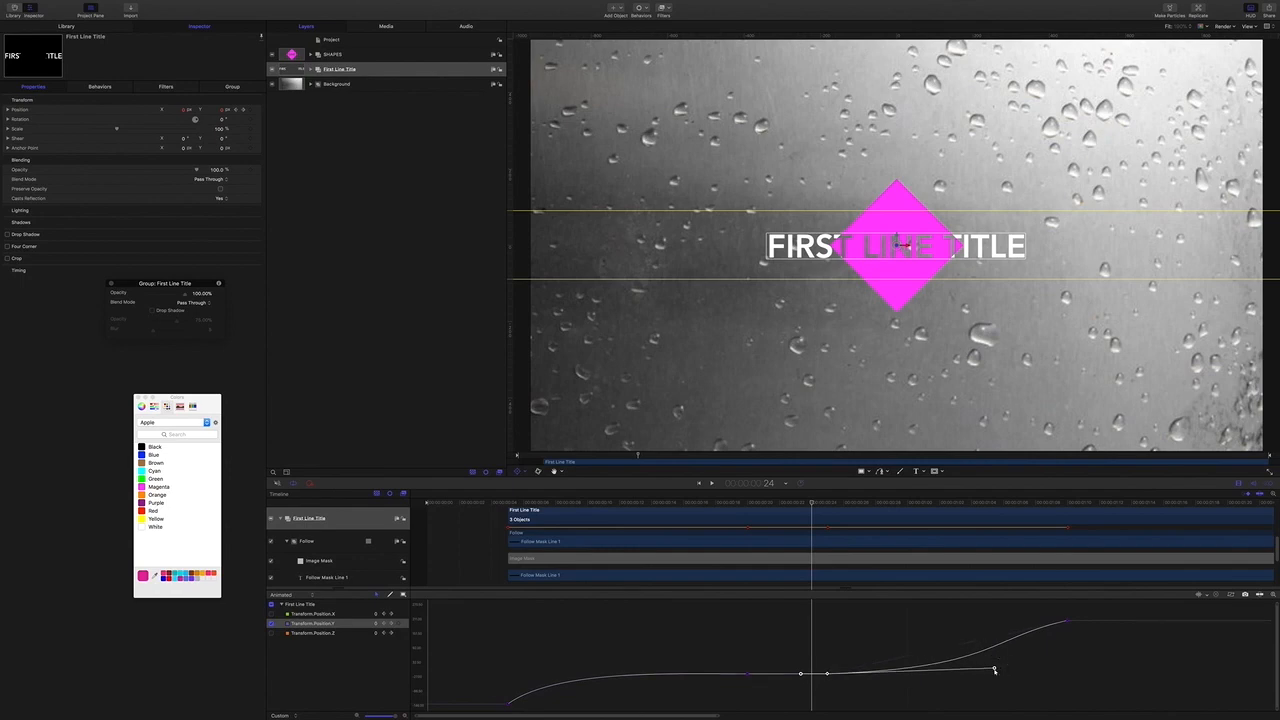
Pull the 1:10 keyframe's incoming tangent downward so the title accelerates upward on exit, and preview the result.
{"action": "left_click", "coordinate": [1064, 620]}
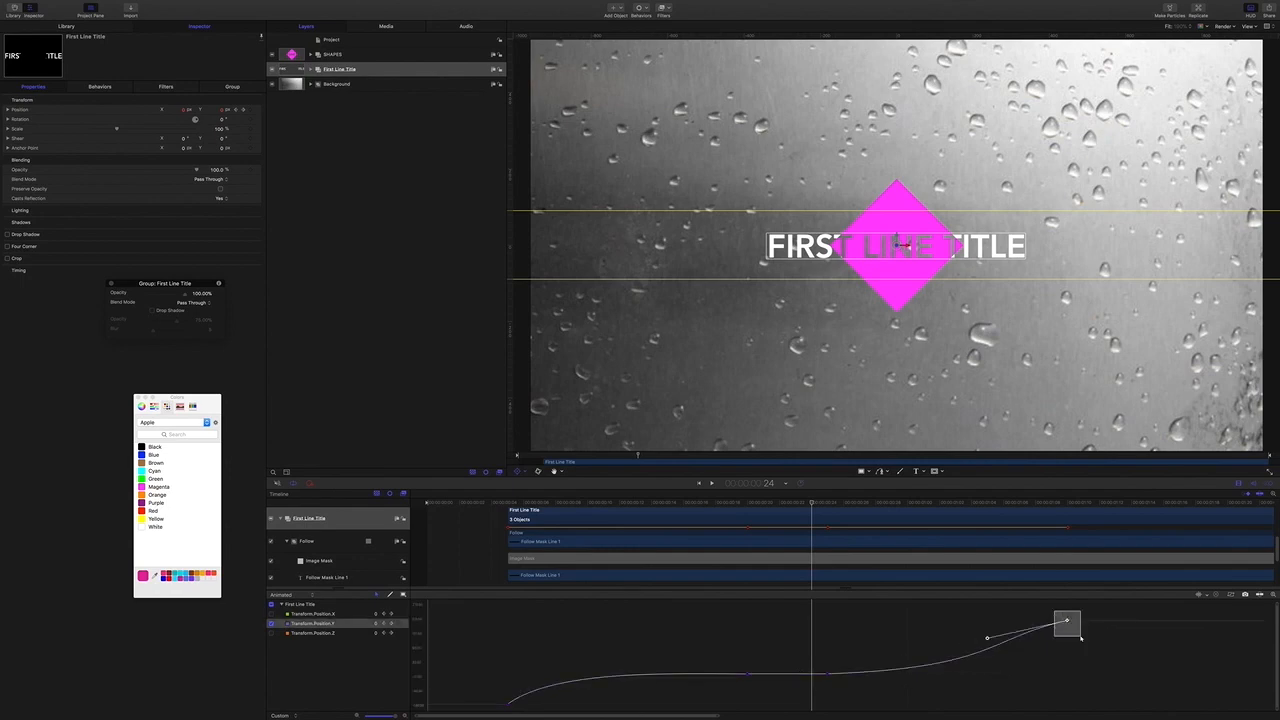
{"action": "left_click_drag", "start_coordinate": [988, 638], "coordinate": [998, 677]}
{"action": "key", "text": "space"}
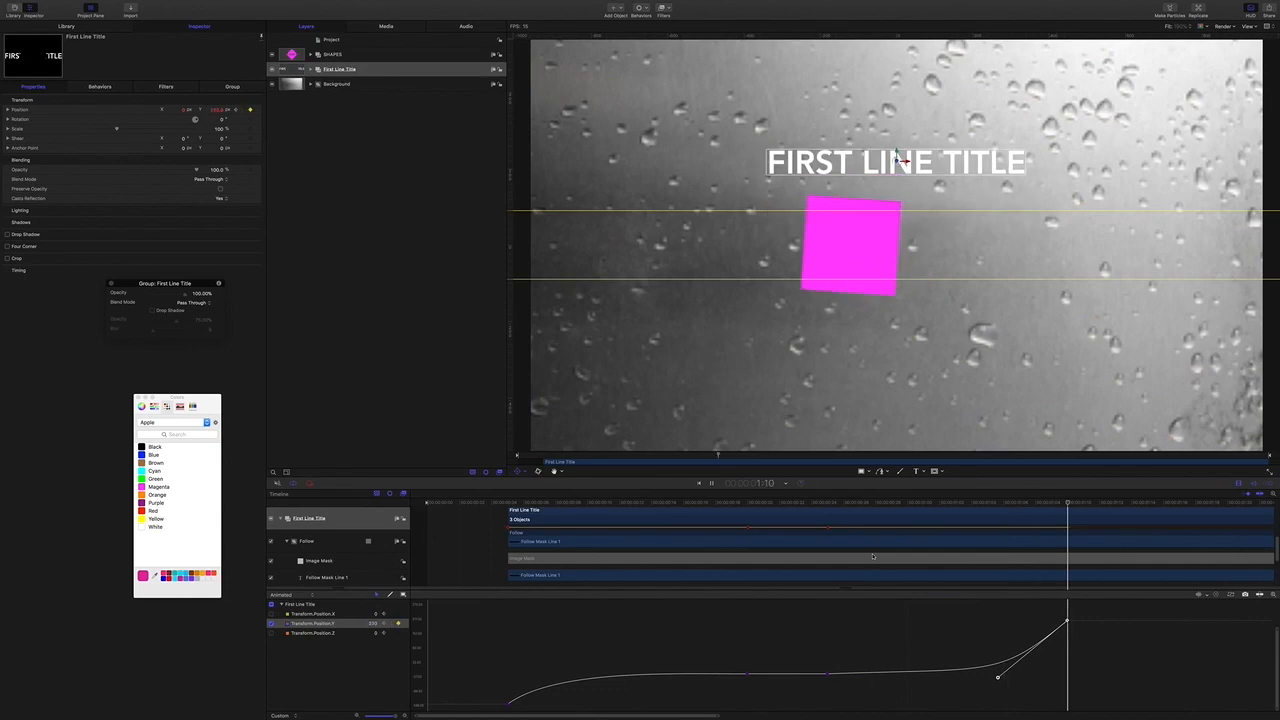
{"action": "key", "text": "space"}
{"action": "left_click_drag", "start_coordinate": [1148, 505], "coordinate": [822, 511]}
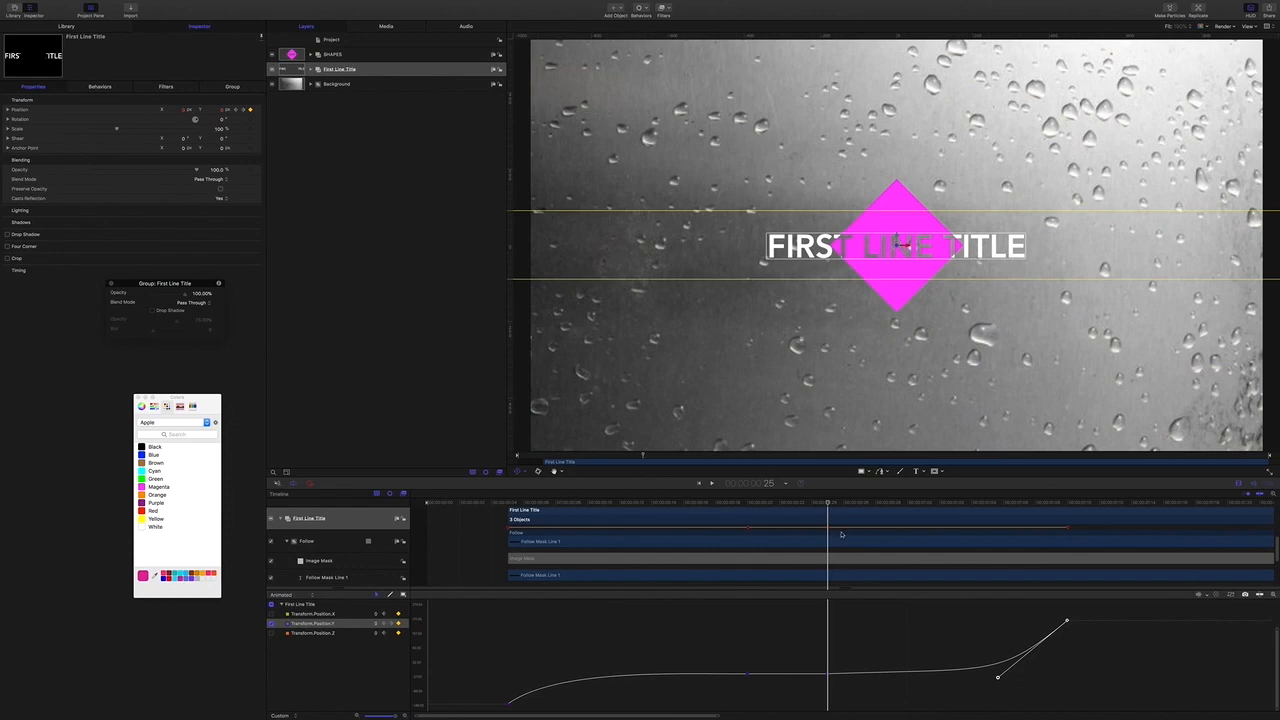
Duplicate the First Line Title group and move the copy to start at 1:10.
{"action": "left_click", "coordinate": [768, 484]}
{"action": "key", "text": "BackSpace"}
{"action": "type", "text": "1.10"}
{"action": "key", "text": "Return"}
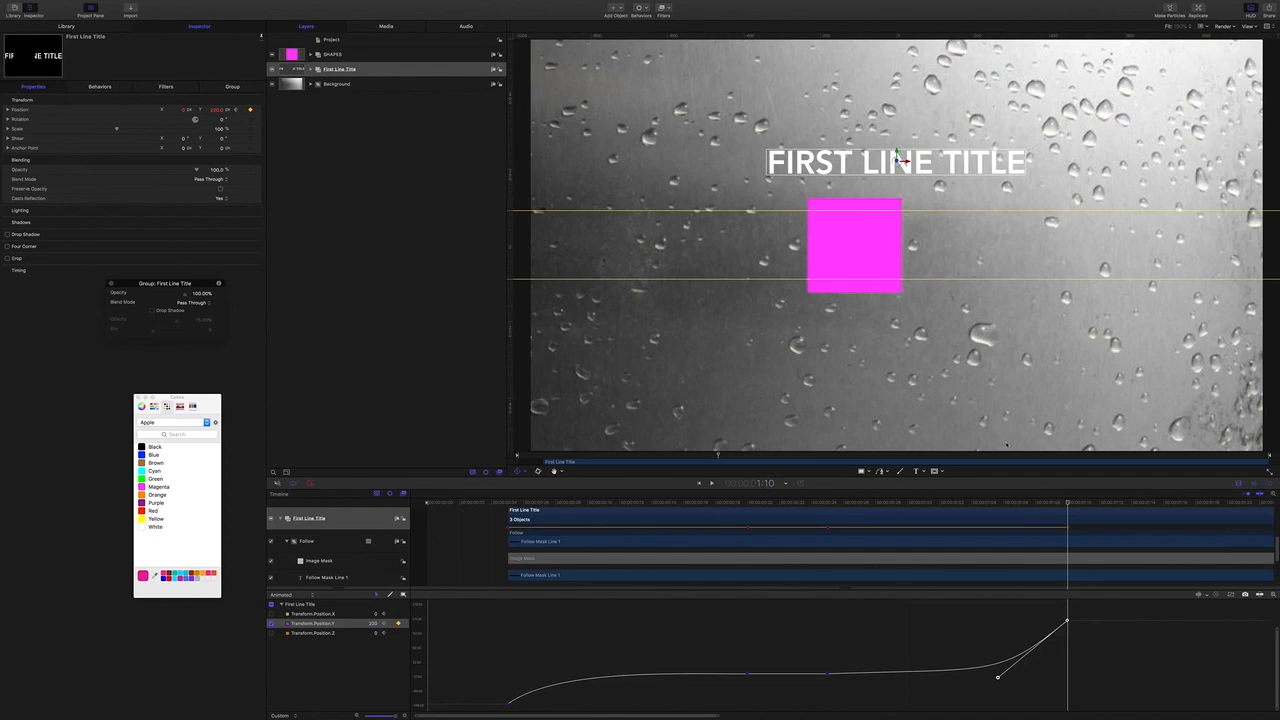
{"action": "left_click", "coordinate": [336, 54]}
{"action": "left_click", "coordinate": [340, 69]}
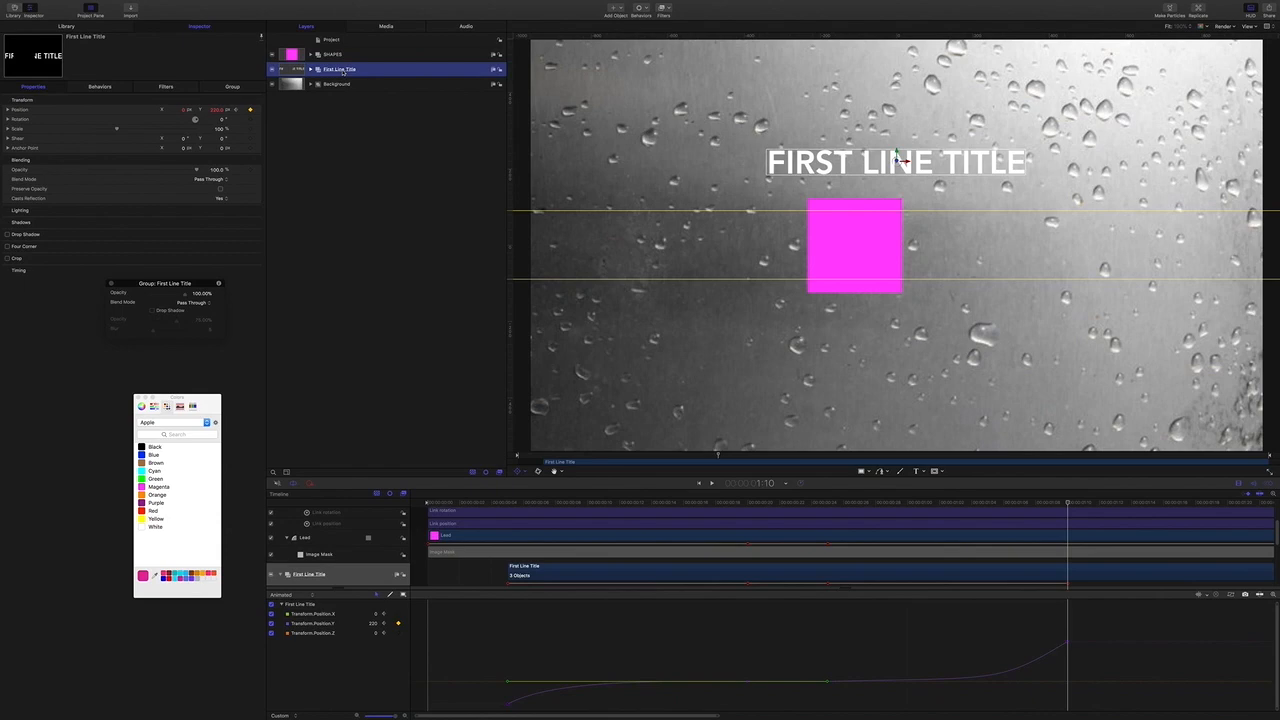
{"action": "key", "text": "super+d"}
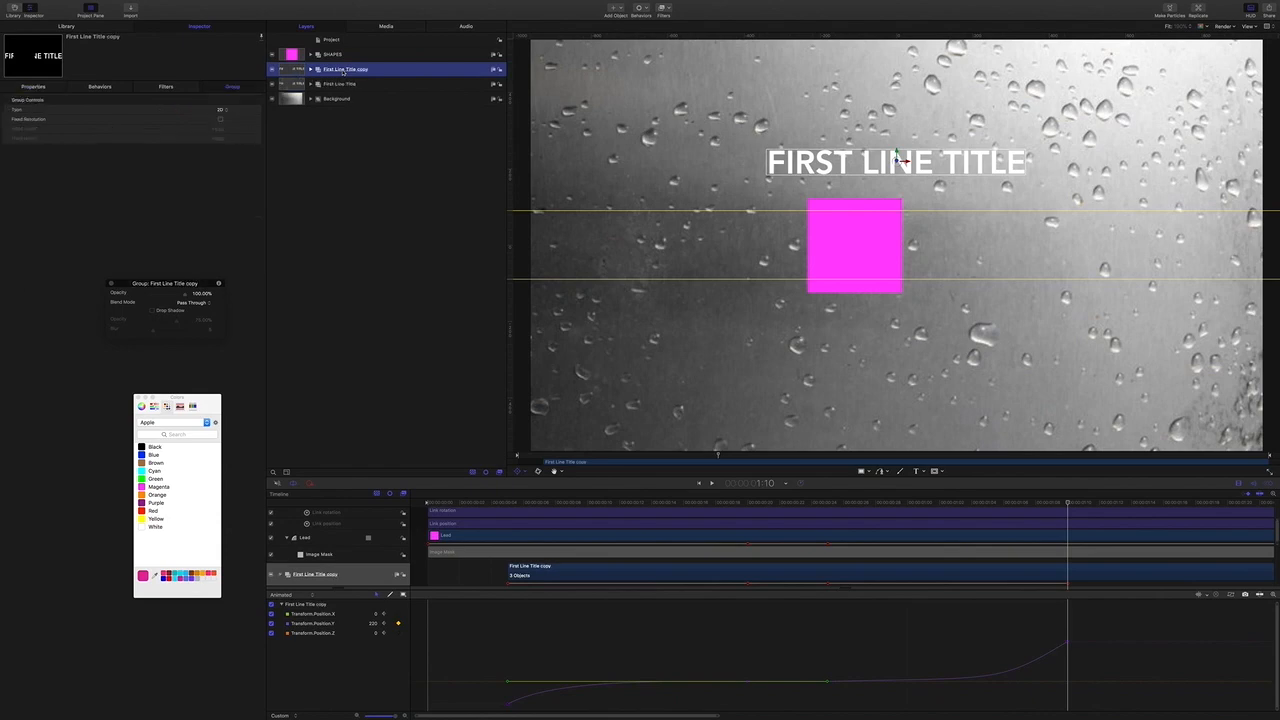
{"action": "key", "text": "shift+bracketleft"}
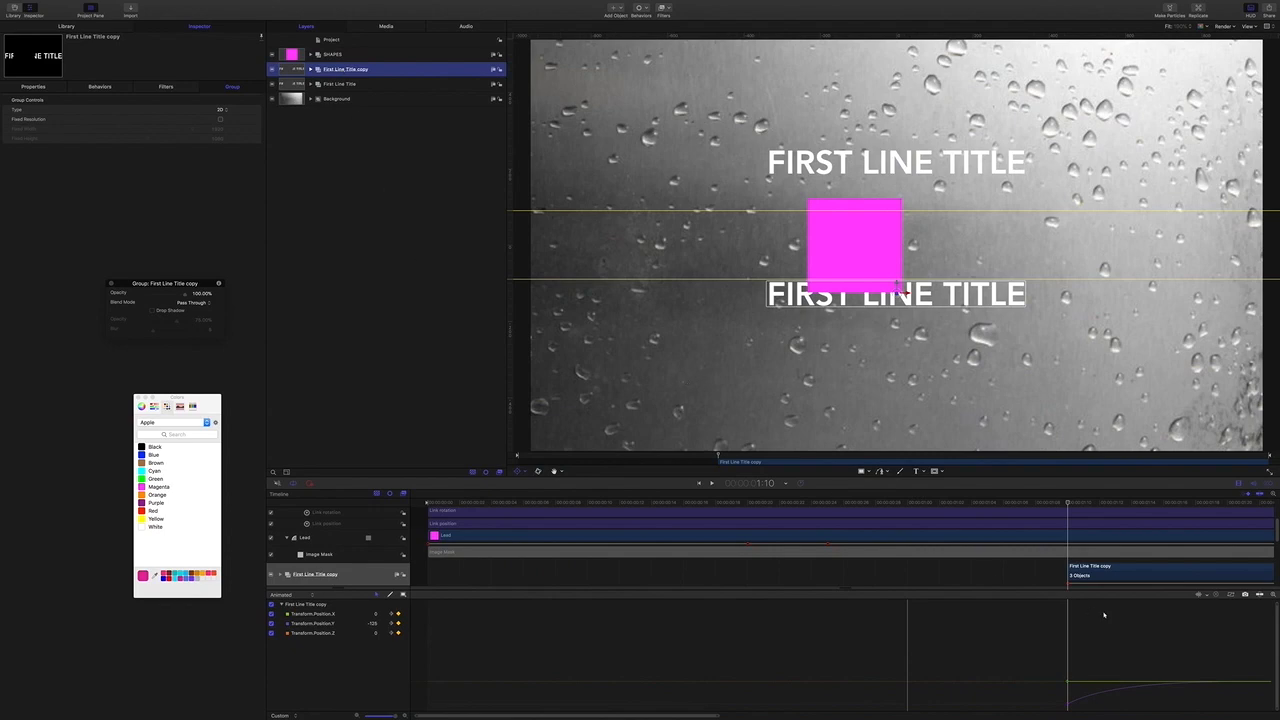
Rename the duplicated First Line Title group as Second Line Title.
{"action": "left_click_drag", "start_coordinate": [395, 716], "coordinate": [371, 716]}
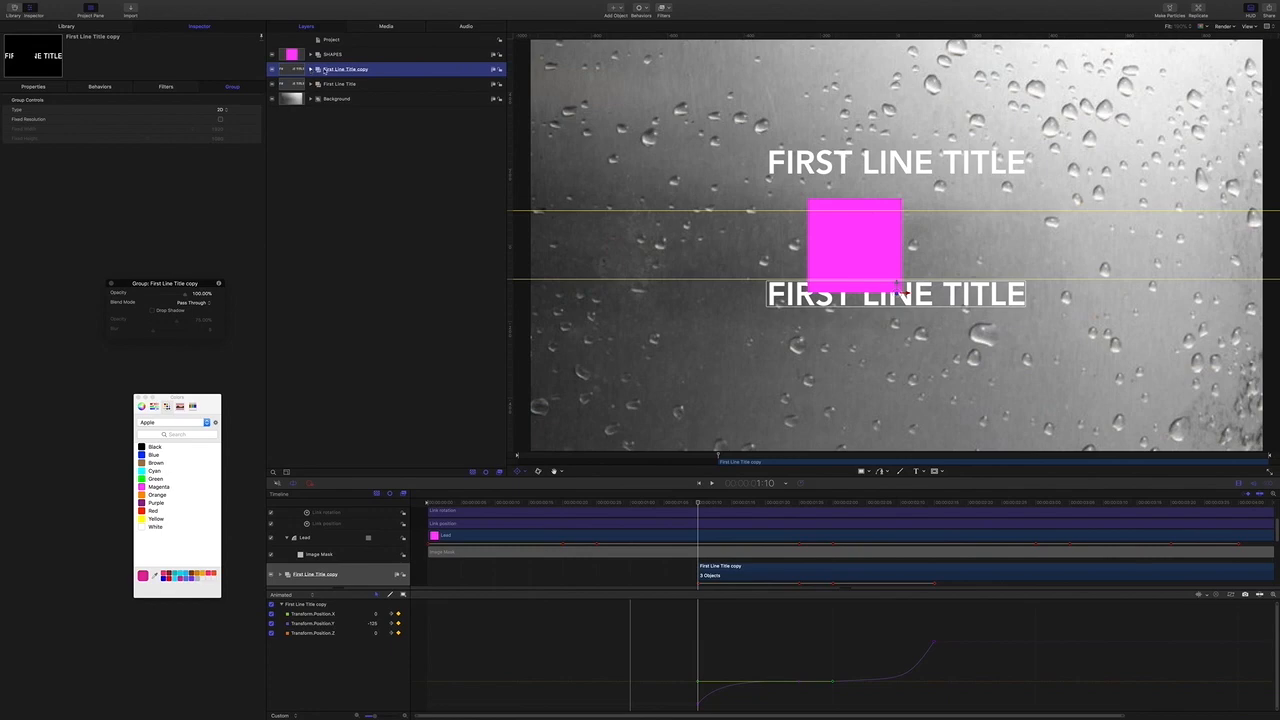
{"action": "double_click", "coordinate": [344, 72]}
{"action": "left_click_drag", "start_coordinate": [368, 69], "coordinate": [312, 69]}
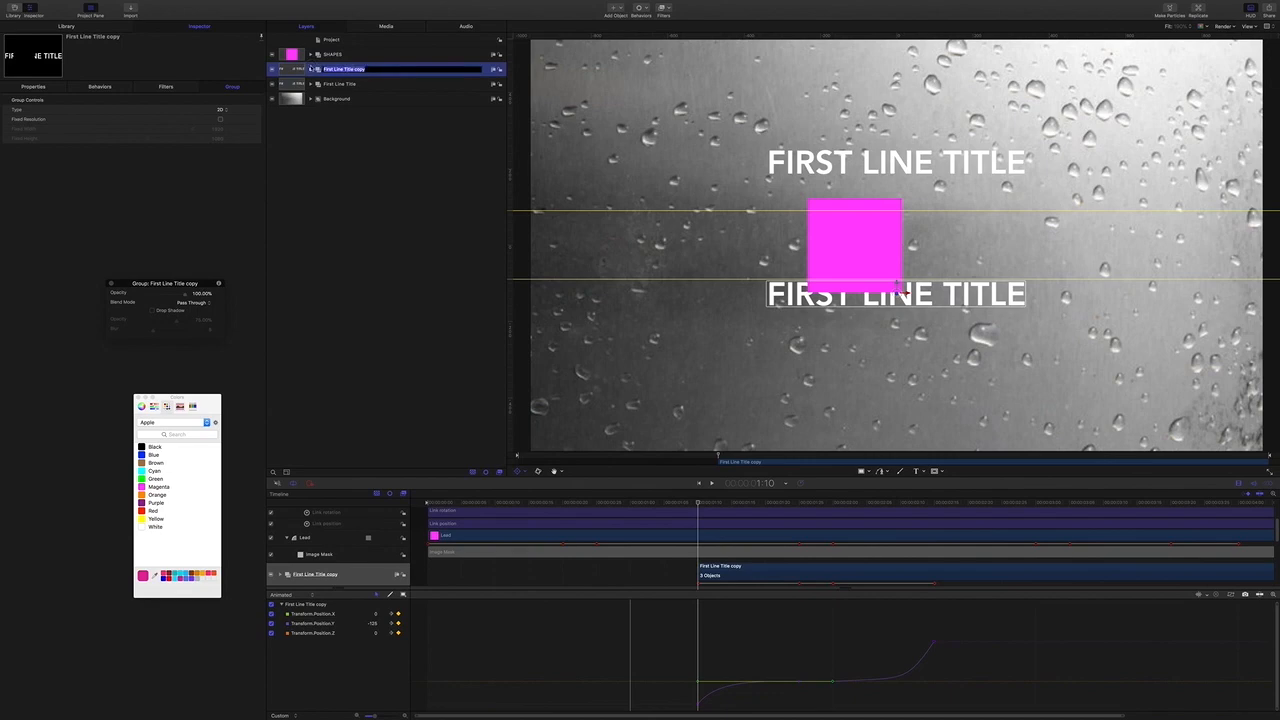
{"action": "type", "text": "Second"}
{"action": "key", "text": "Return"}
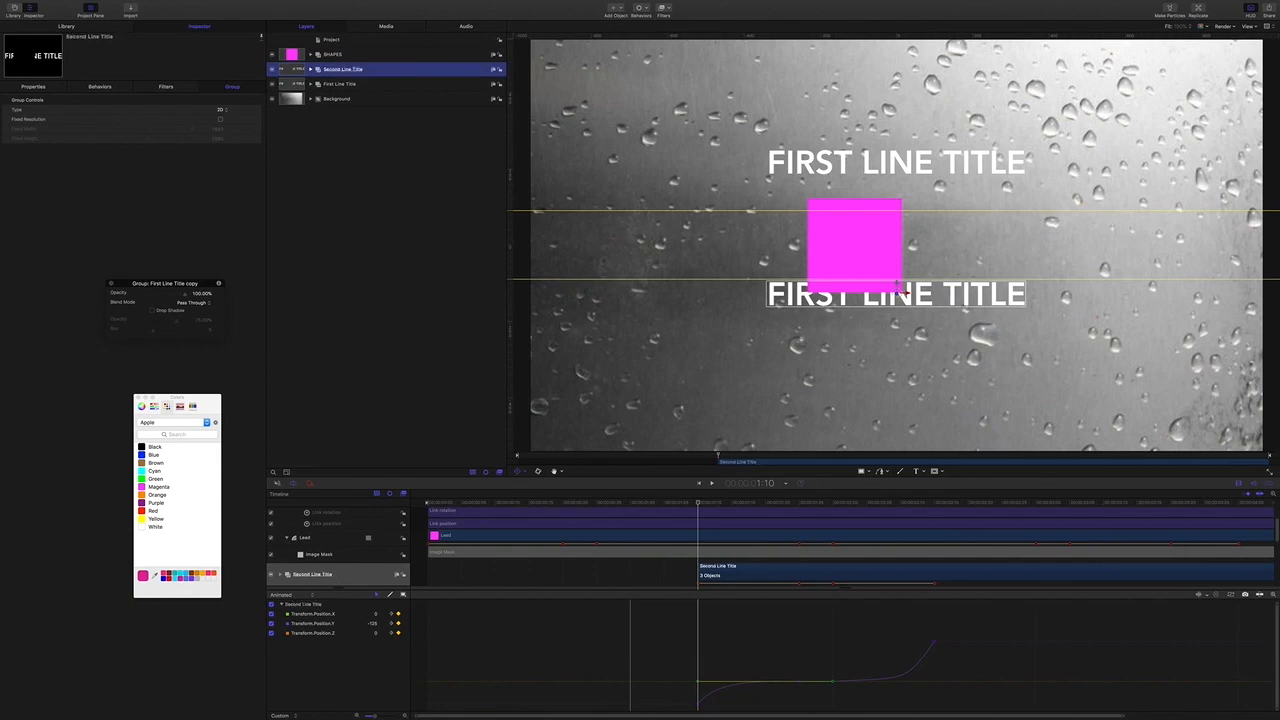
Expand the Second Line Title group and rename its First Mask Source copy as Second Mask Source.
{"action": "left_click", "coordinate": [310, 69]}
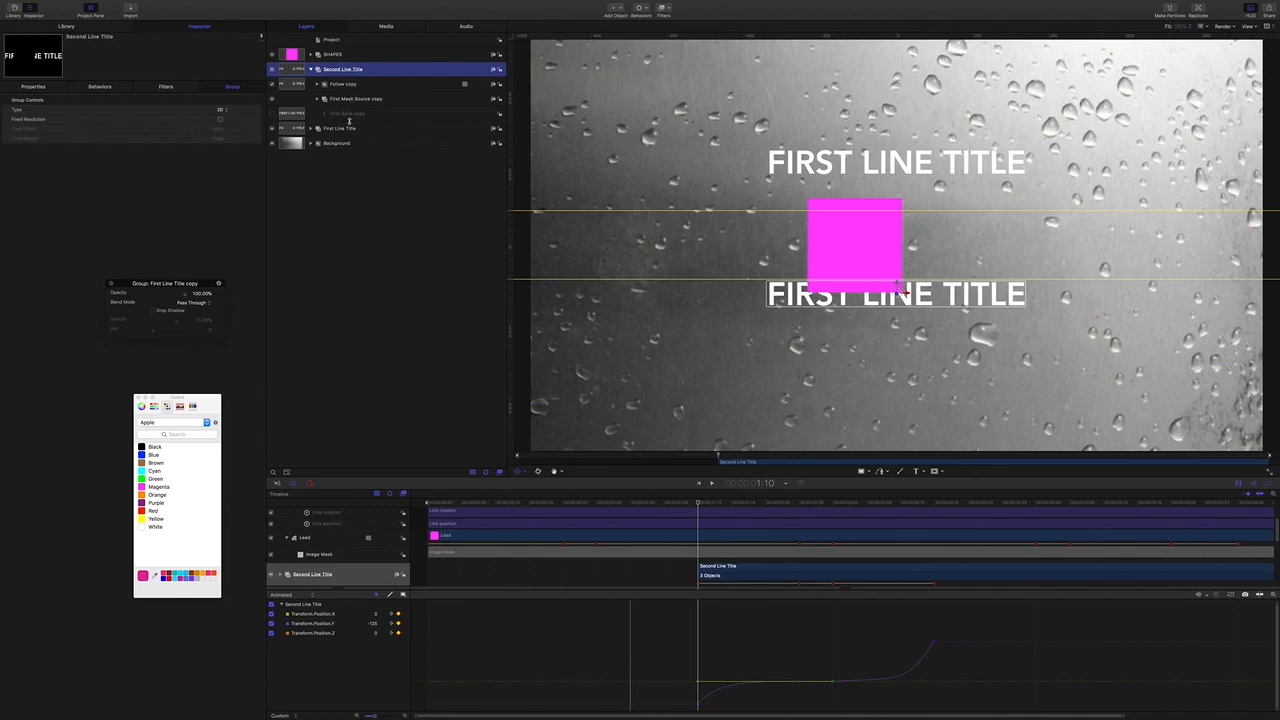
{"action": "left_click", "coordinate": [317, 99]}
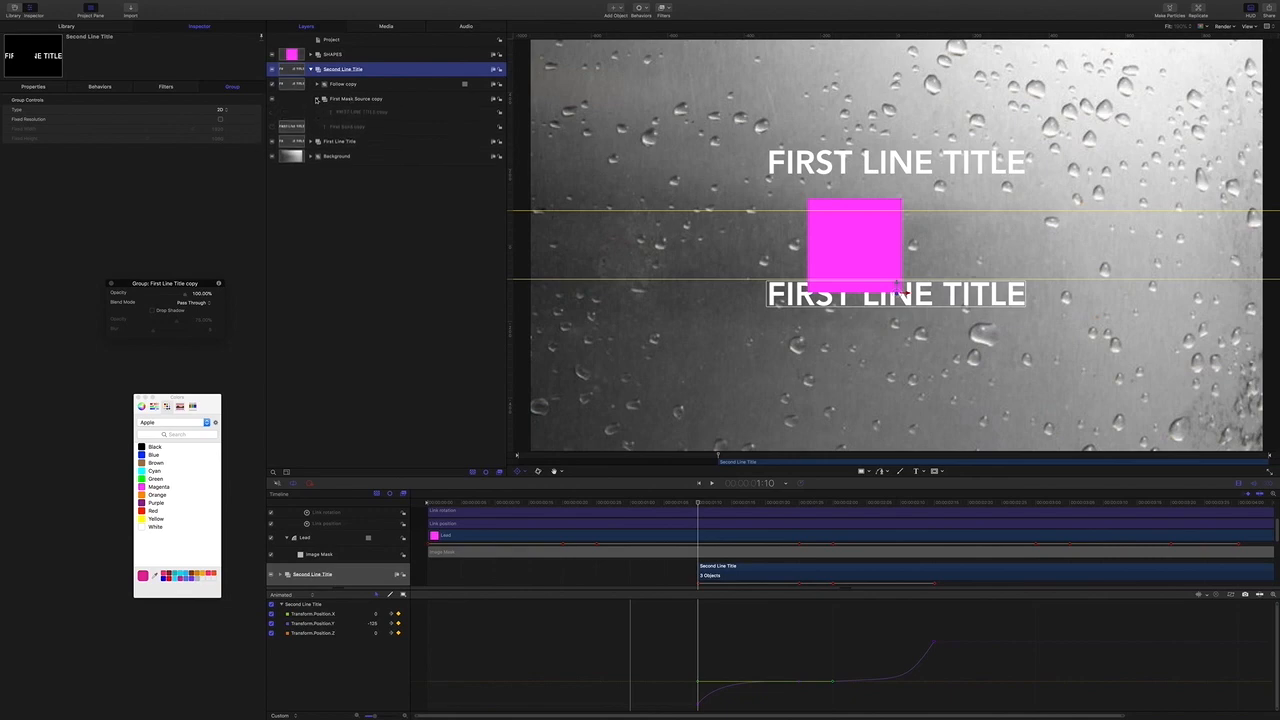
{"action": "left_click", "coordinate": [359, 114]}
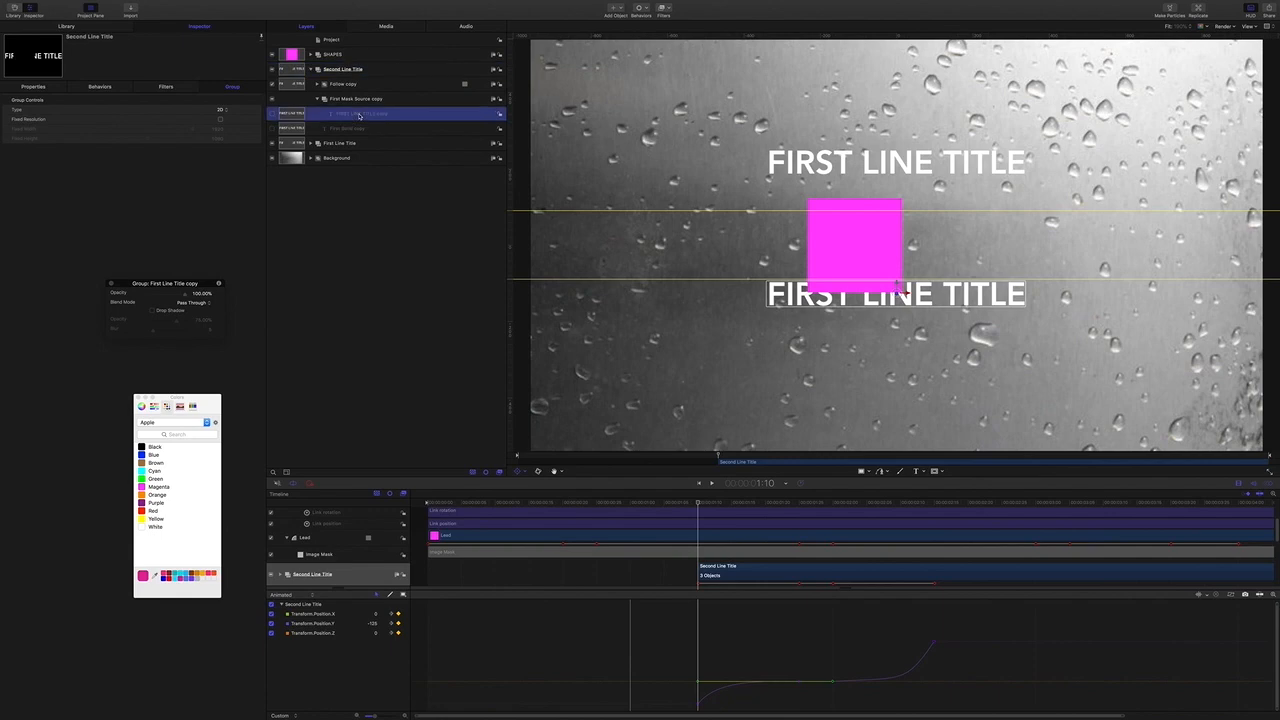
{"action": "double_click", "coordinate": [381, 115]}
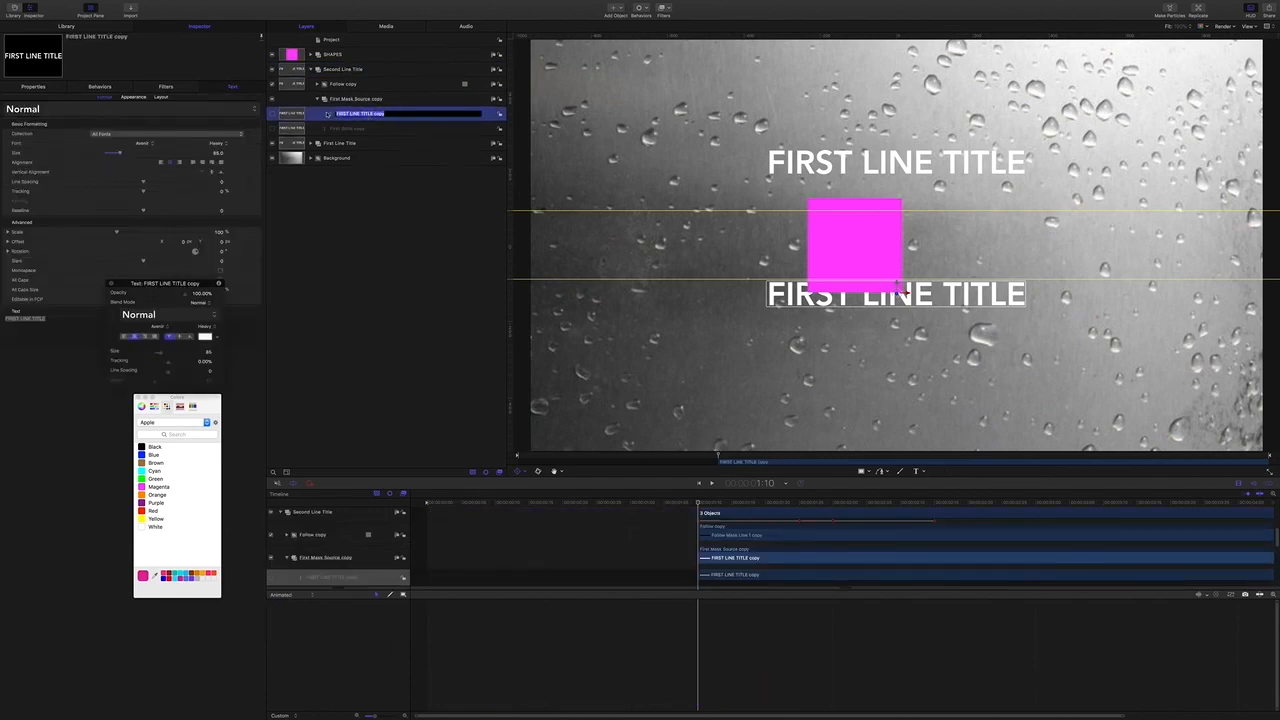
{"action": "left_click", "coordinate": [359, 101]}
{"action": "double_click", "coordinate": [359, 101]}
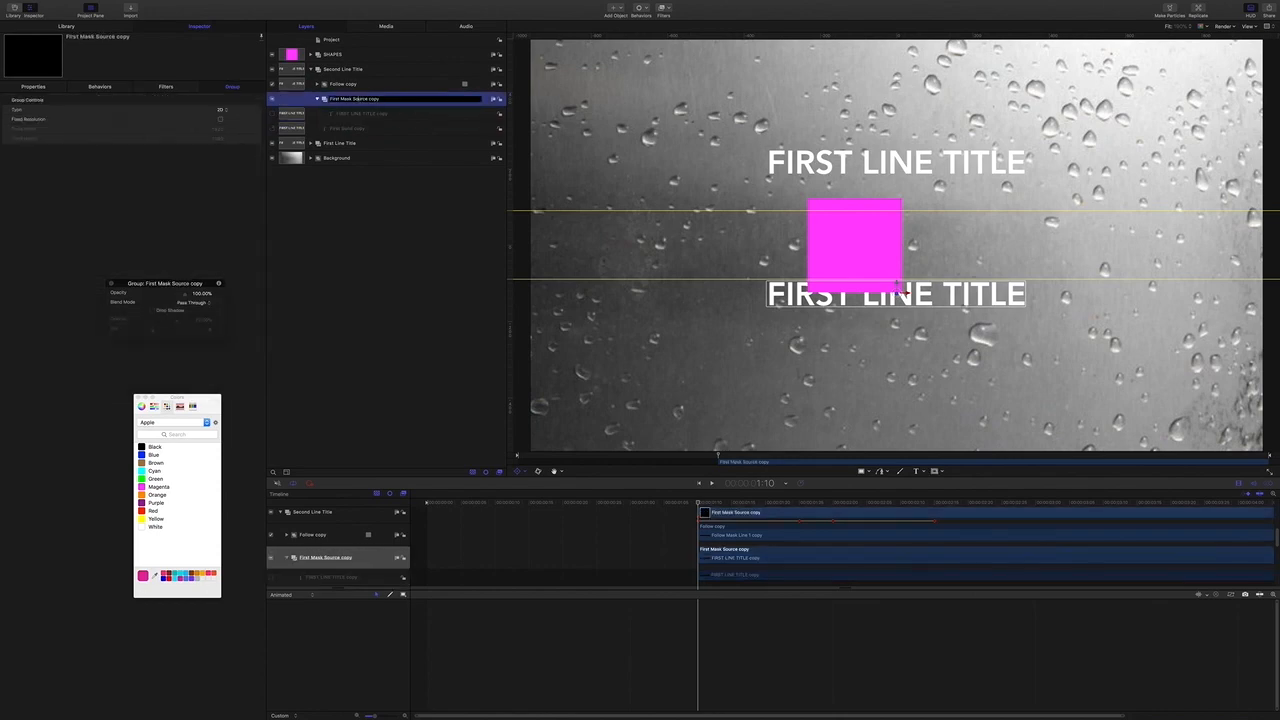
{"action": "type", "text": "Second"}
{"action": "key", "text": "Return"}
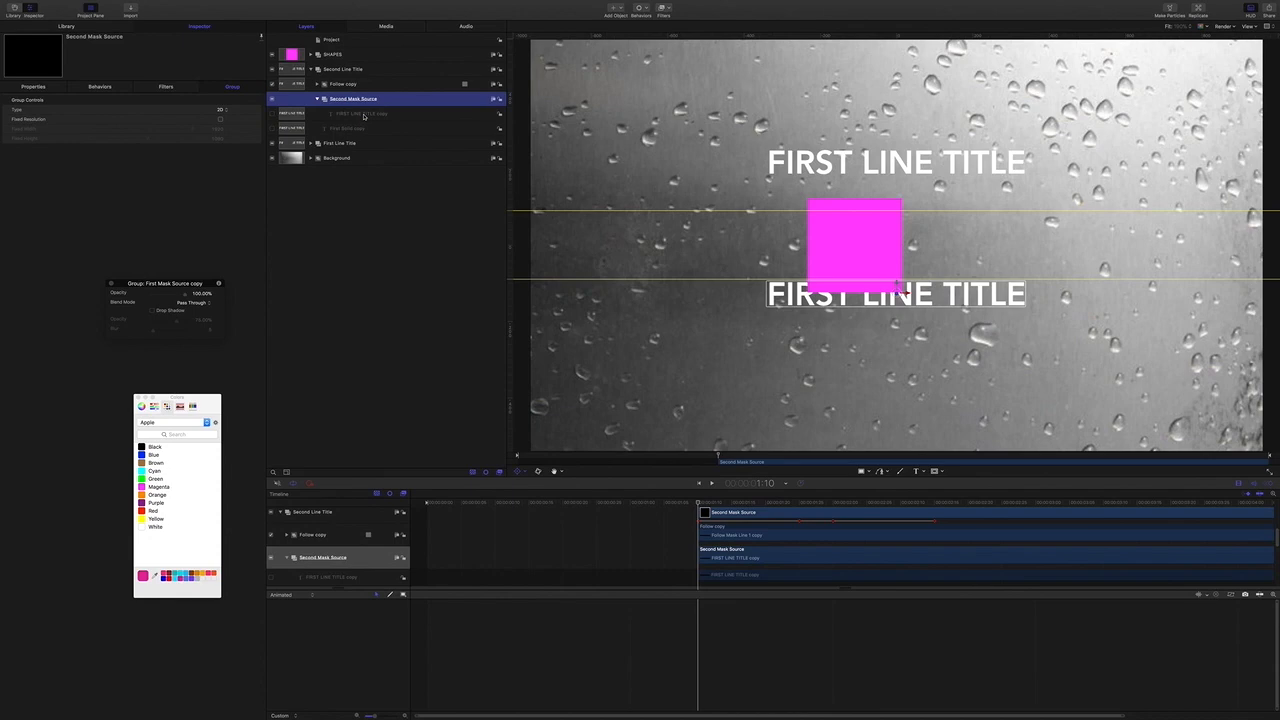
Change the wording of the title text inside Second Mask Source to SECOND LINE TITLE.
{"action": "left_click", "coordinate": [364, 115]}
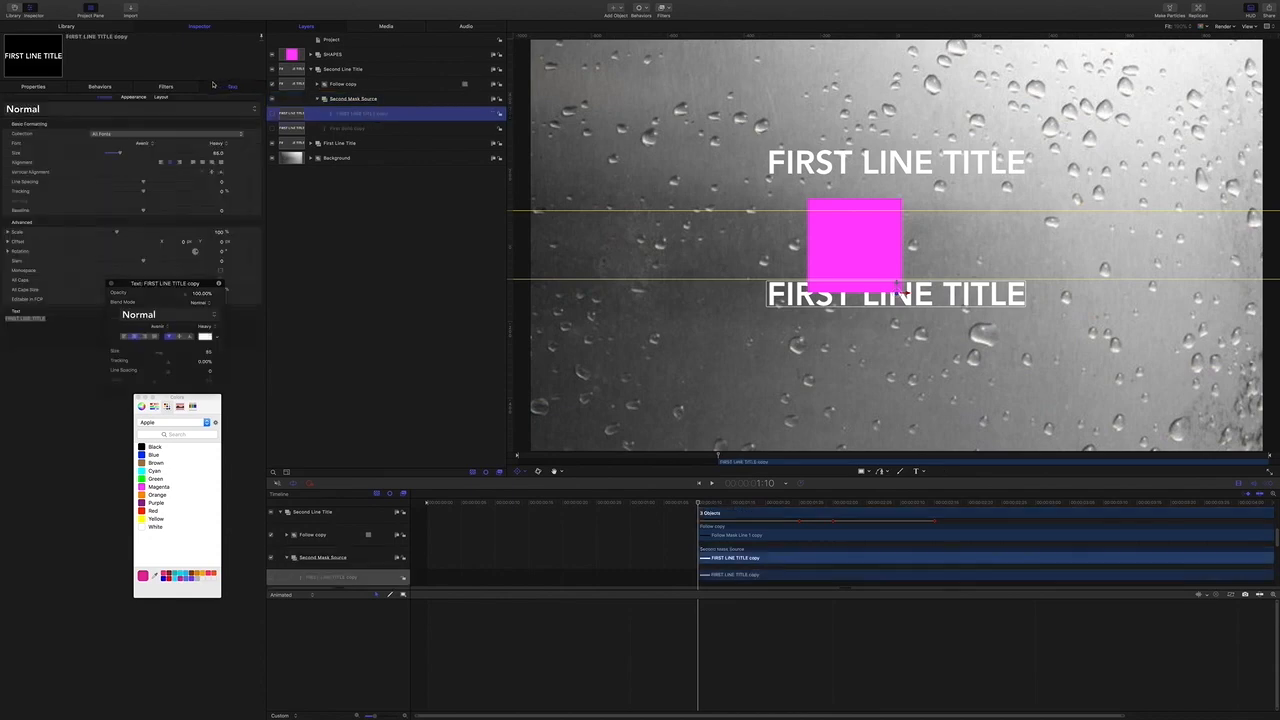
{"action": "left_click", "coordinate": [45, 318]}
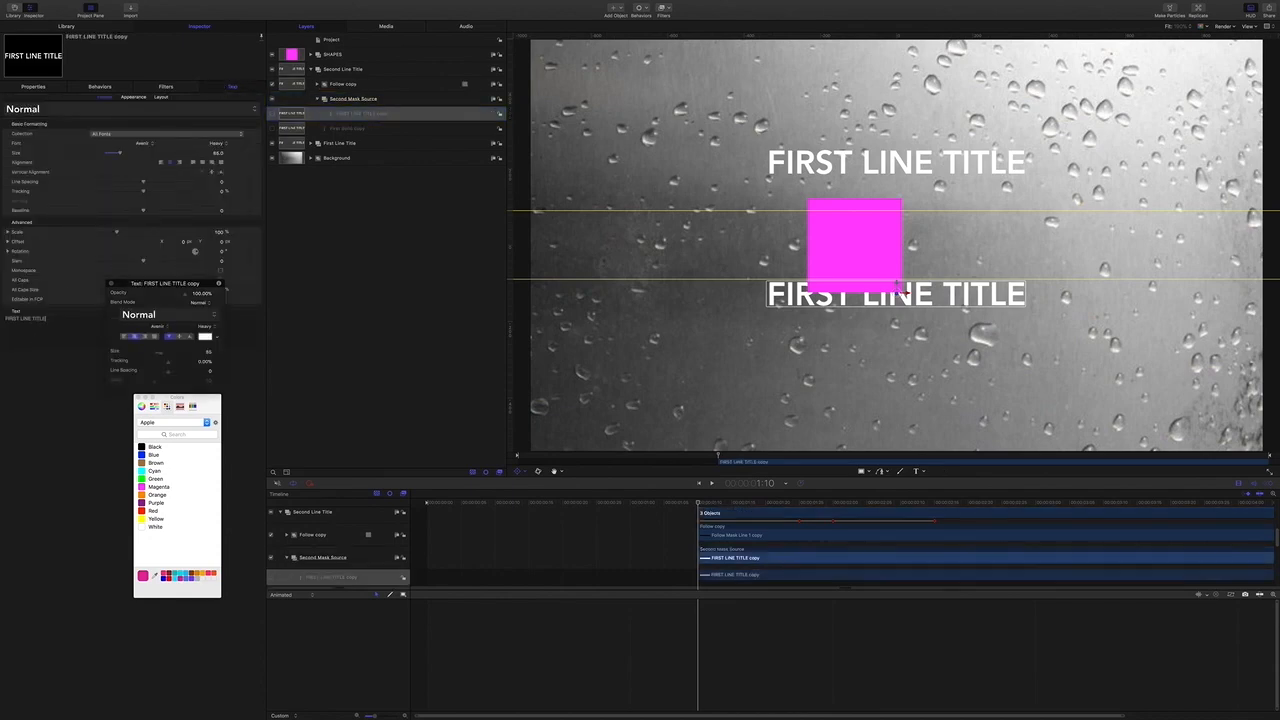
{"action": "double_click", "coordinate": [13, 318]}
{"action": "type", "text": "SECOND"}
Rename the First Solid copy in the Second Line Title group as Second Solid.
{"action": "left_click", "coordinate": [352, 128]}
{"action": "double_click", "coordinate": [352, 128]}
{"action": "left_click_drag", "start_coordinate": [366, 128], "coordinate": [322, 130]}
{"action": "type", "text": "SECOND"}
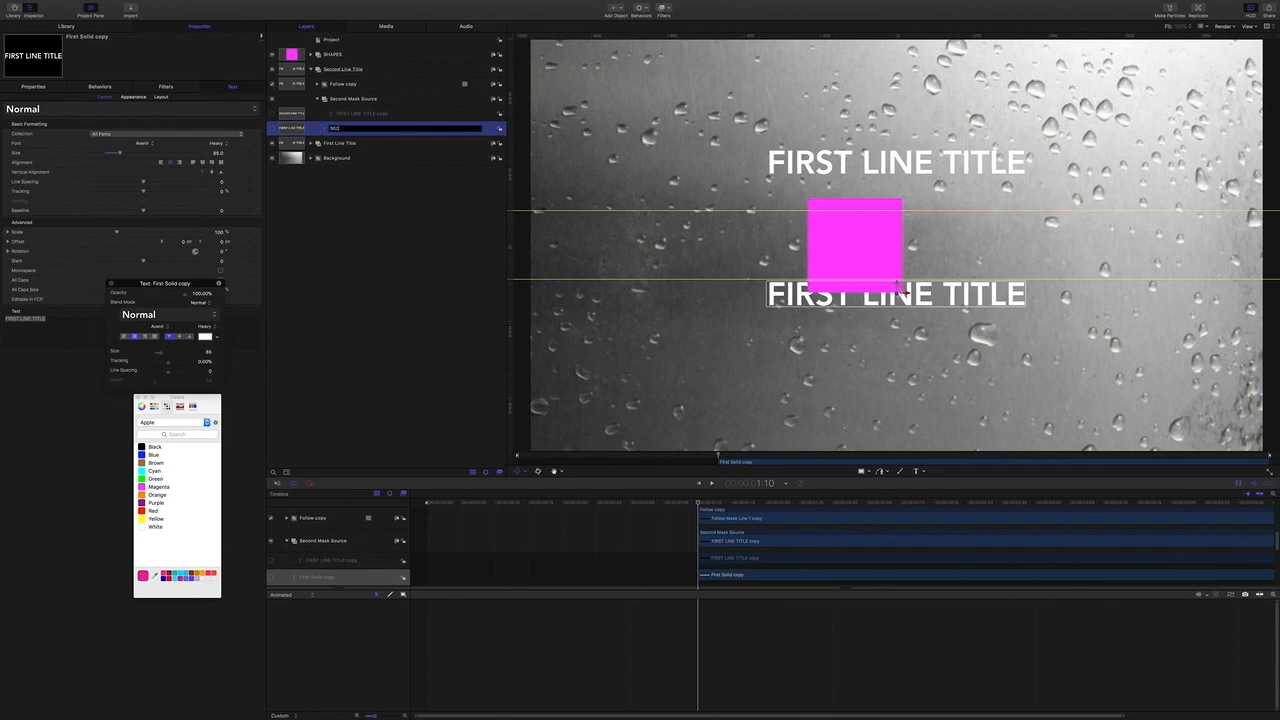
{"action": "type", "text": "cond Solid"}
{"action": "key", "text": "Return"}
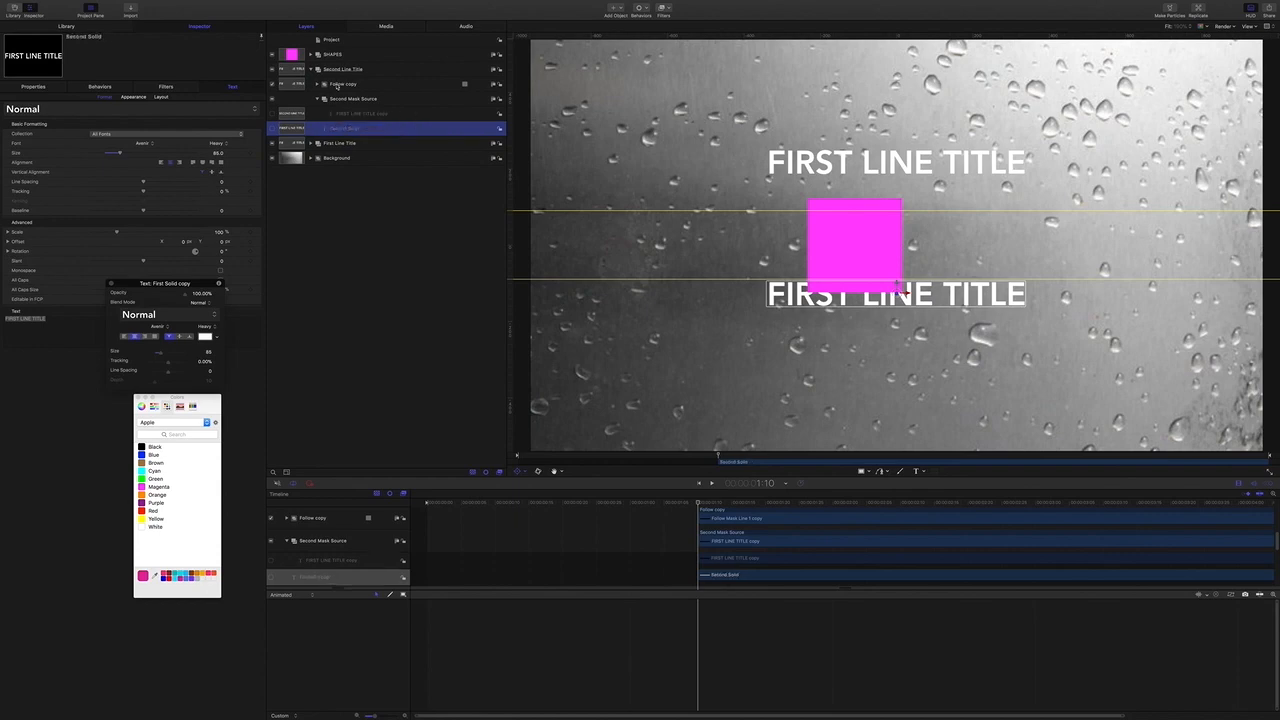
Rename the Follow copy group inside Second Line Title as Follow.
{"action": "left_click", "coordinate": [337, 84]}
{"action": "left_click", "coordinate": [337, 84]}
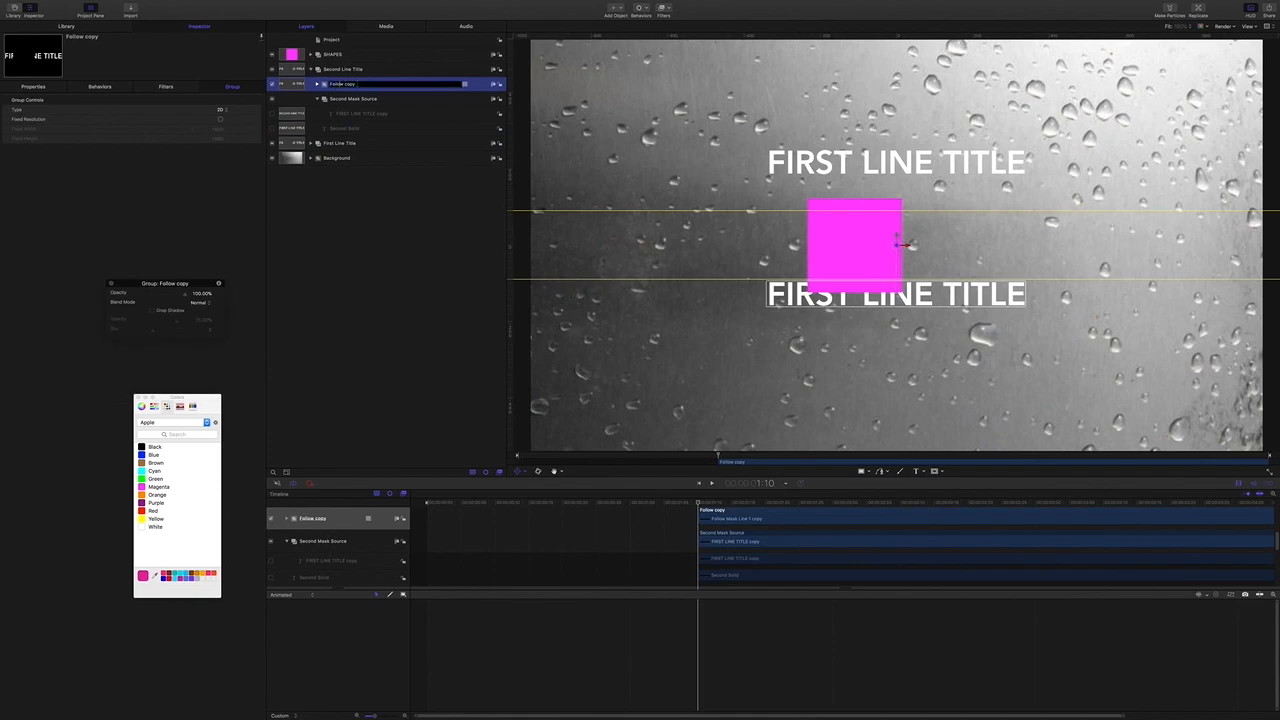
{"action": "left_click_drag", "start_coordinate": [357, 84], "coordinate": [345, 84]}
{"action": "key", "text": "BackSpace"}
{"action": "key", "text": "Return"}
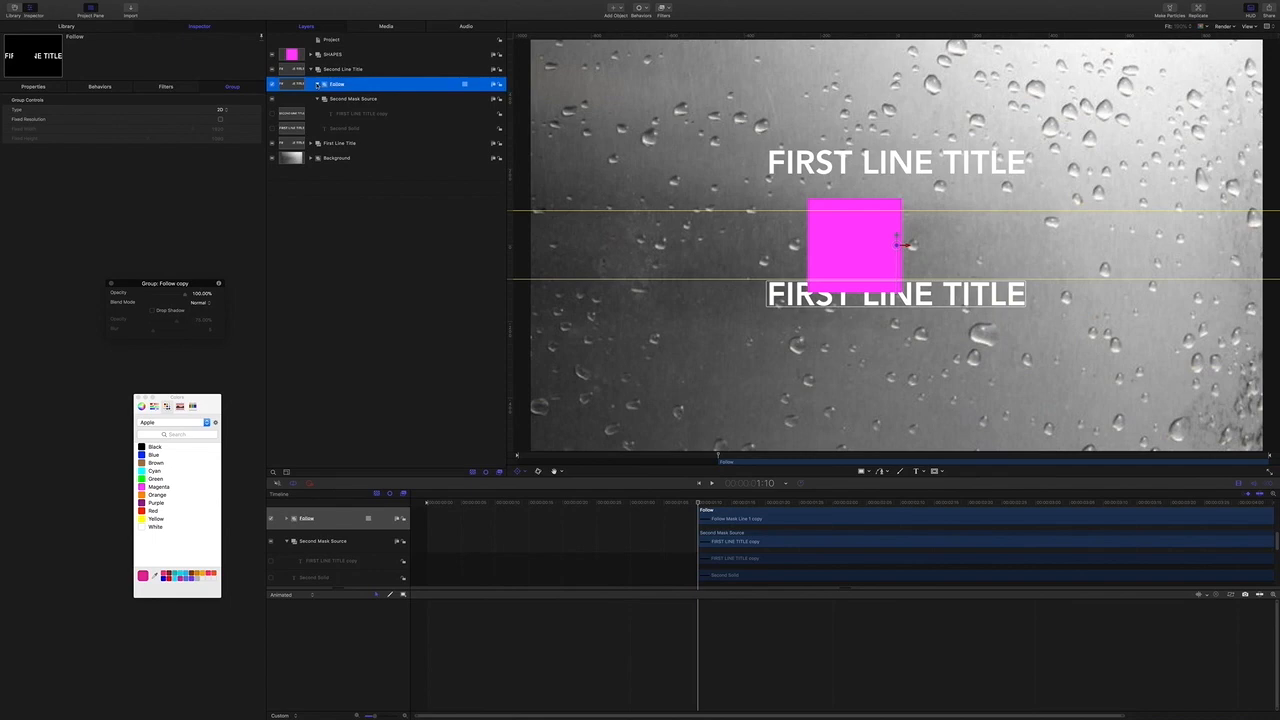
Expand the Follow group in Second Line Title and change its title text to SECOND LINE TITLE.
{"action": "left_click", "coordinate": [317, 84]}
{"action": "left_click", "coordinate": [347, 114]}
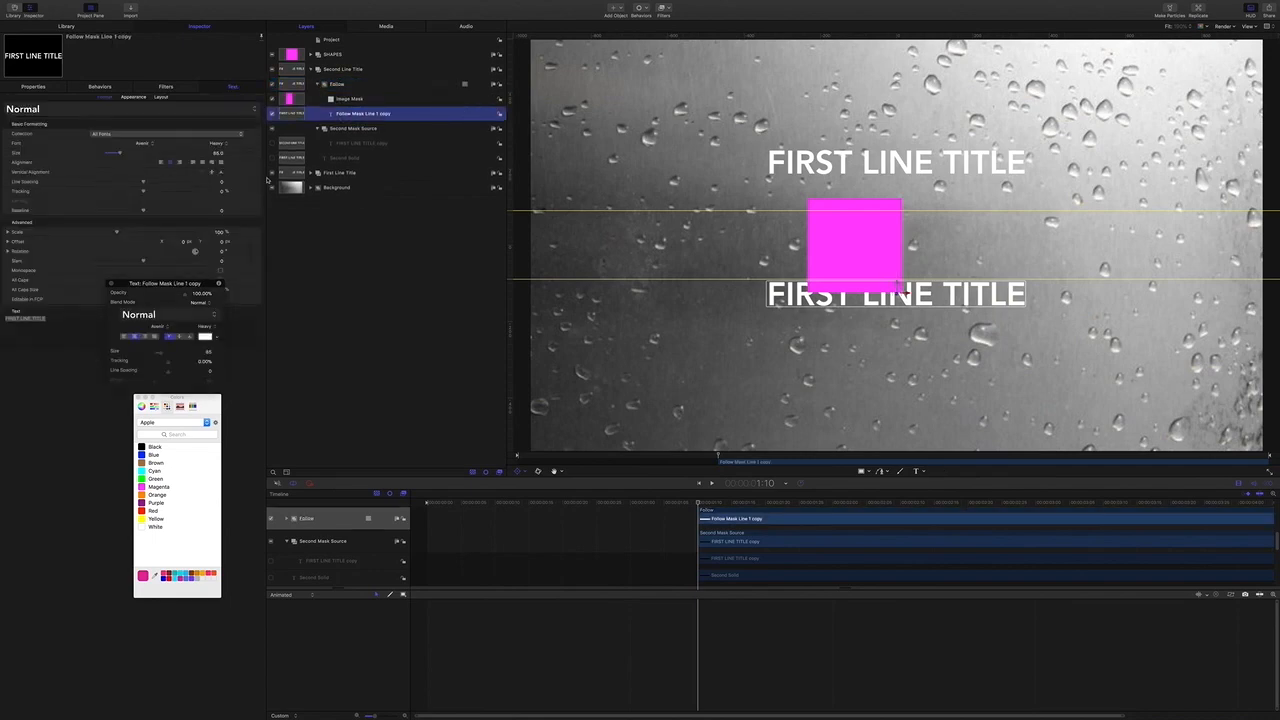
{"action": "left_click", "coordinate": [45, 318]}
{"action": "double_click", "coordinate": [13, 318]}
{"action": "type", "text": "SECOND"}
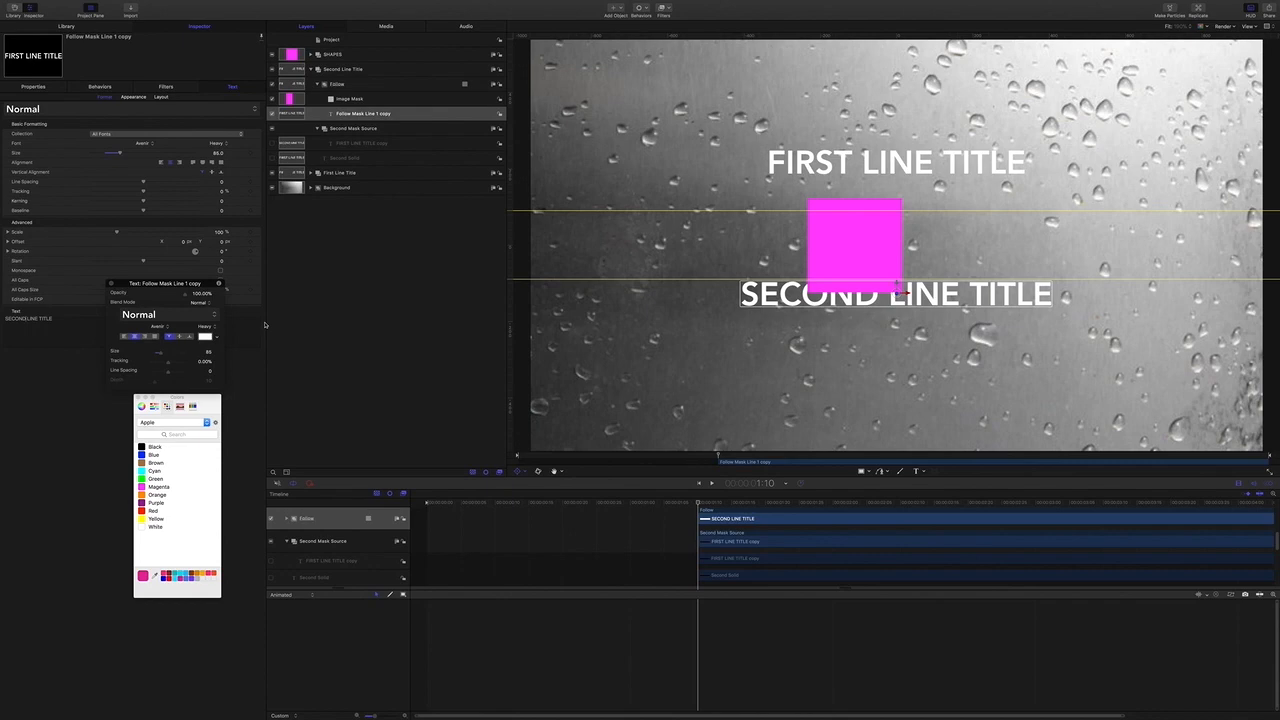
{"action": "left_click", "coordinate": [384, 115]}
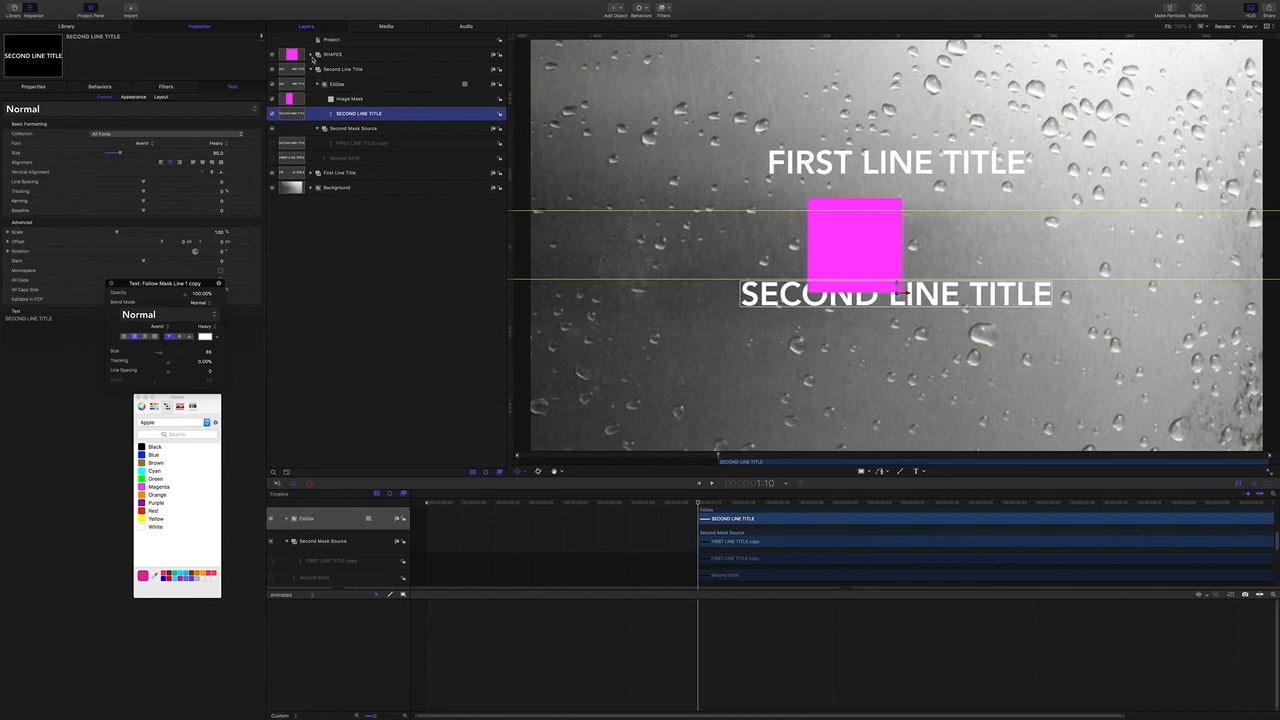
Add a second image mask to the Lead shape in SHAPES, using the title inside Second Mask Source as its mask source.
{"action": "left_click", "coordinate": [311, 55]}
{"action": "left_click", "coordinate": [333, 84]}
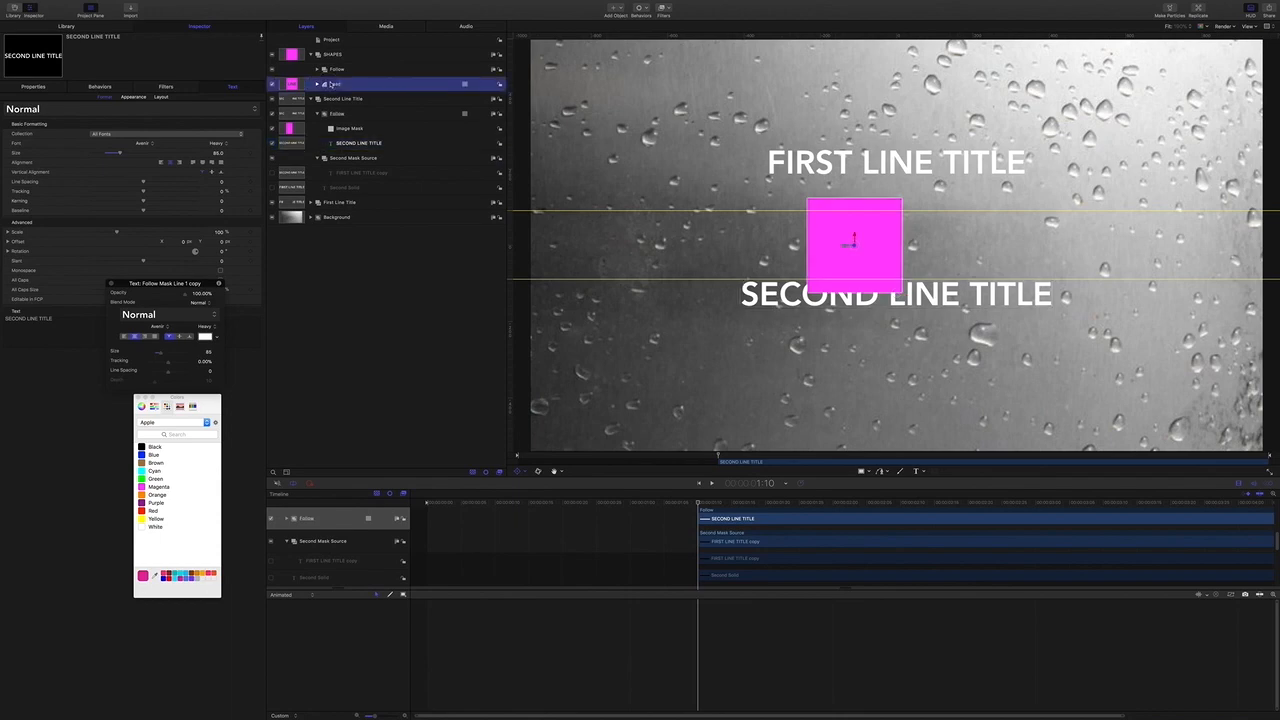
{"action": "left_click", "coordinate": [317, 84]}
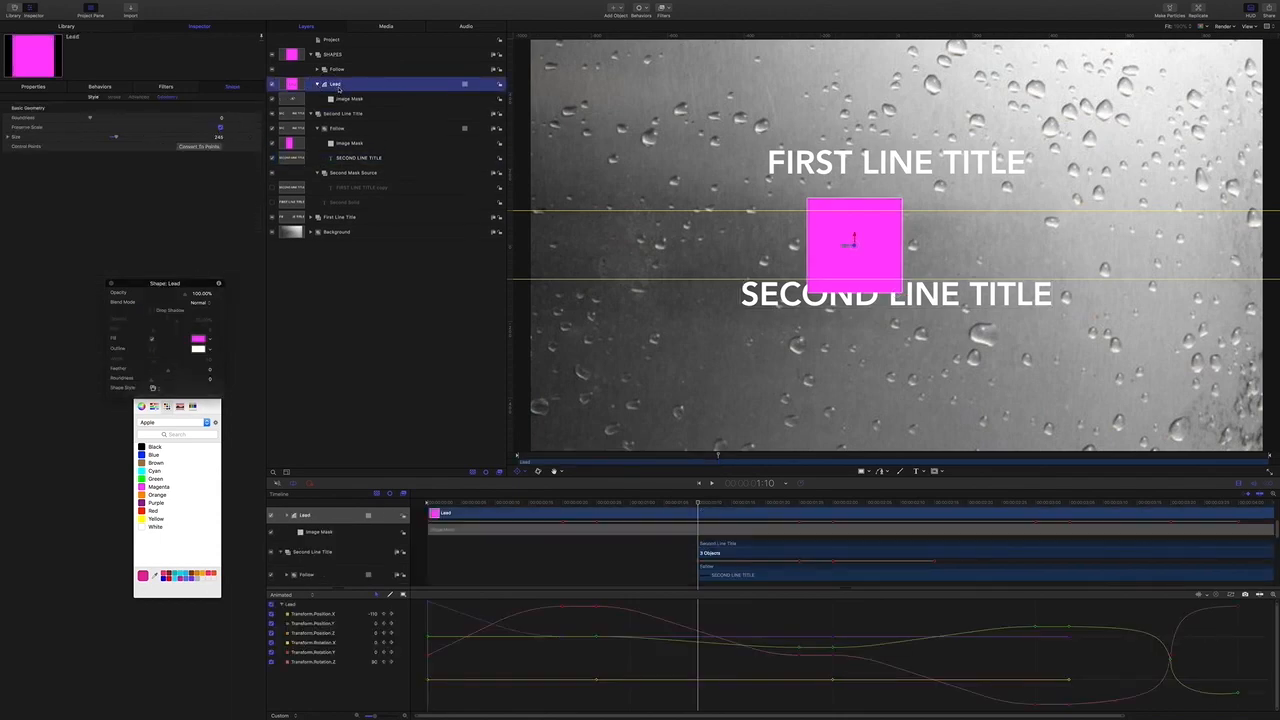
{"action": "right_click", "coordinate": [341, 87]}
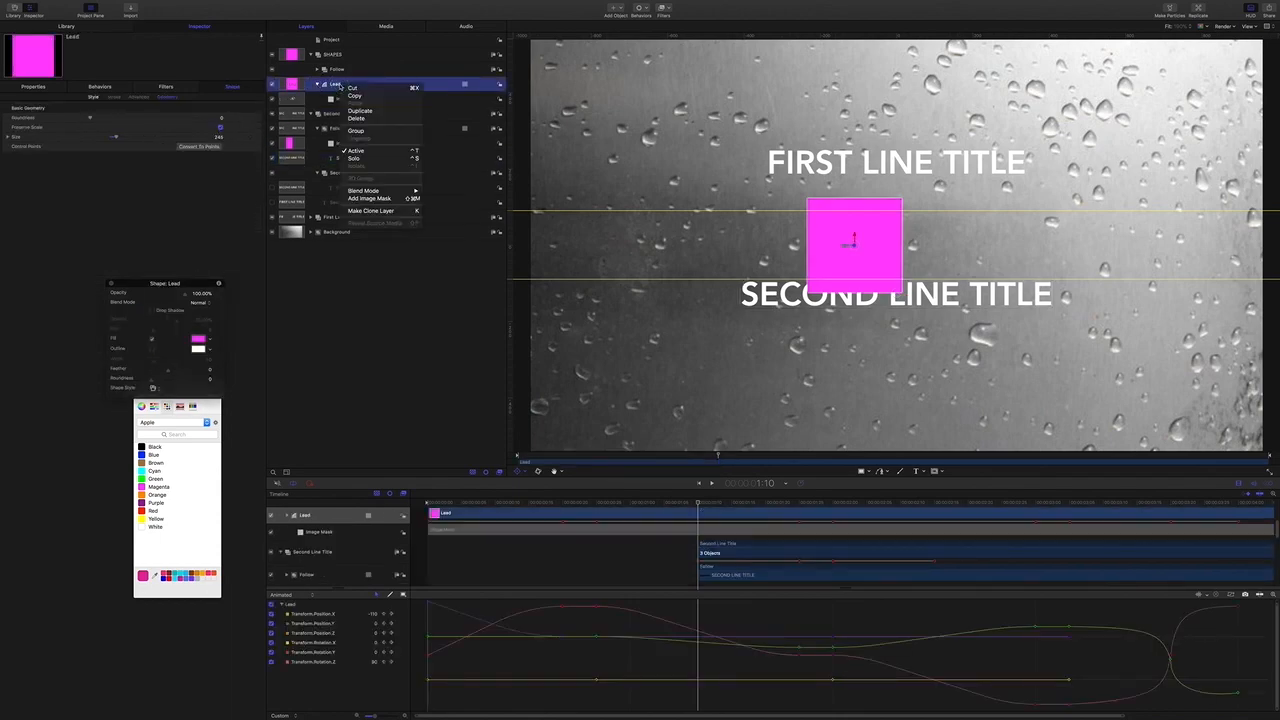
{"action": "left_click", "coordinate": [369, 197]}
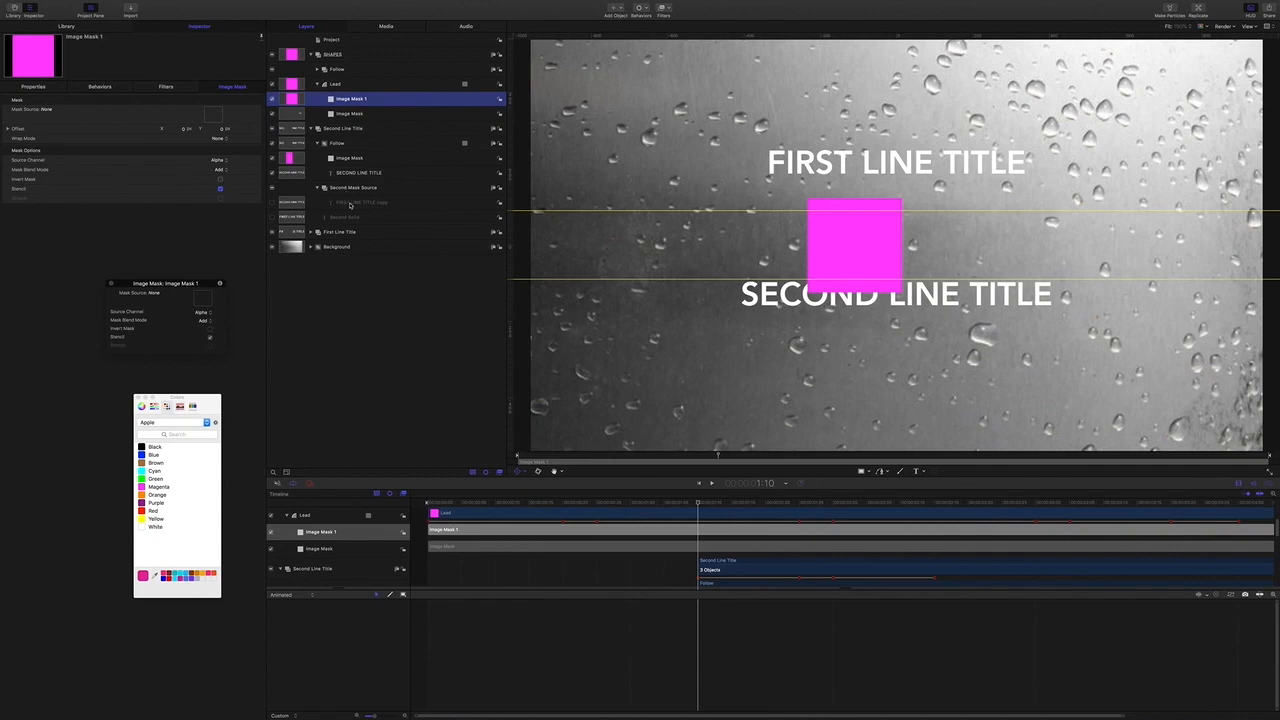
{"action": "left_click", "coordinate": [352, 203]}
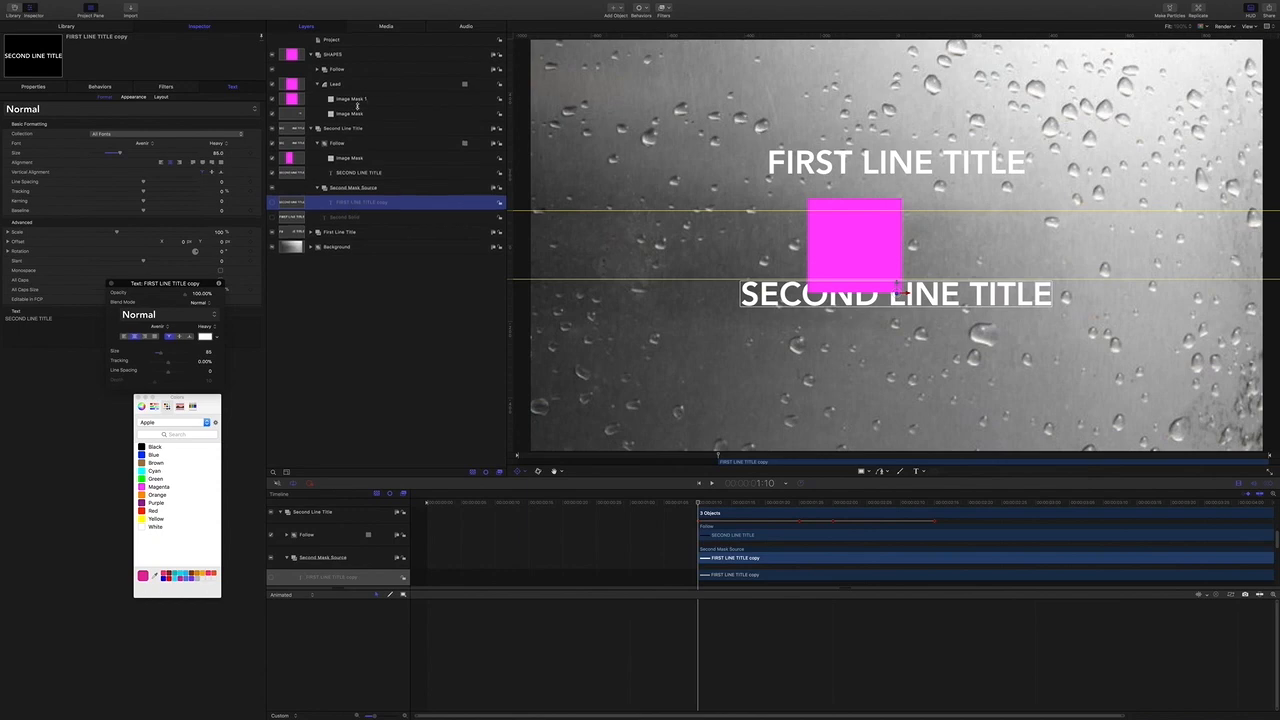
{"action": "left_click", "coordinate": [355, 100]}
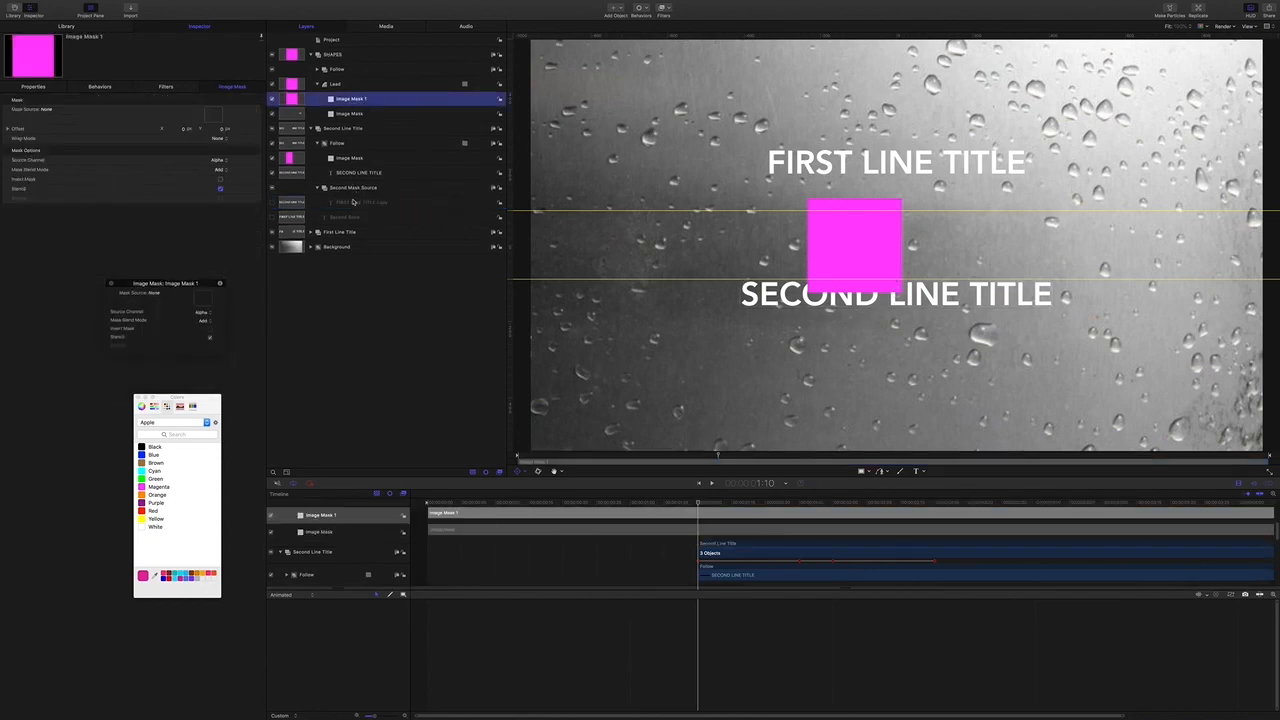
{"action": "left_click_drag", "start_coordinate": [352, 203], "coordinate": [213, 116]}
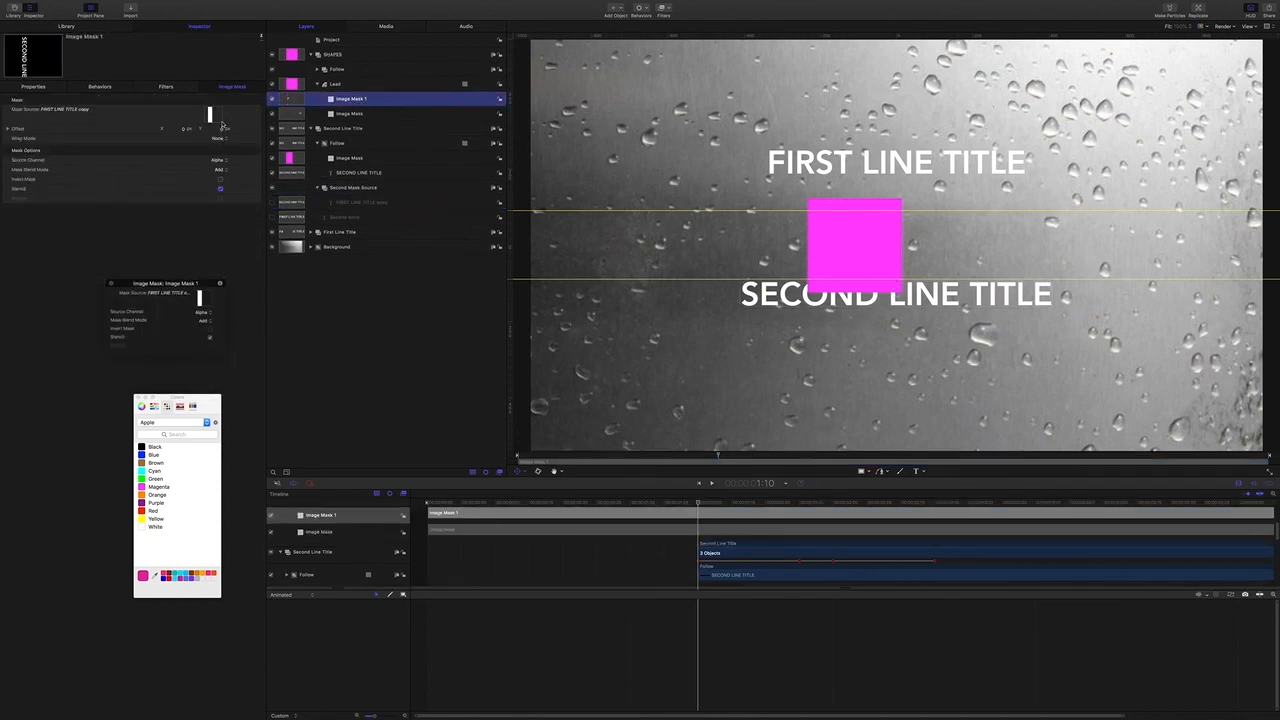
Rename the Lead shape's original image mask as First Mask.
{"action": "left_click", "coordinate": [353, 114]}
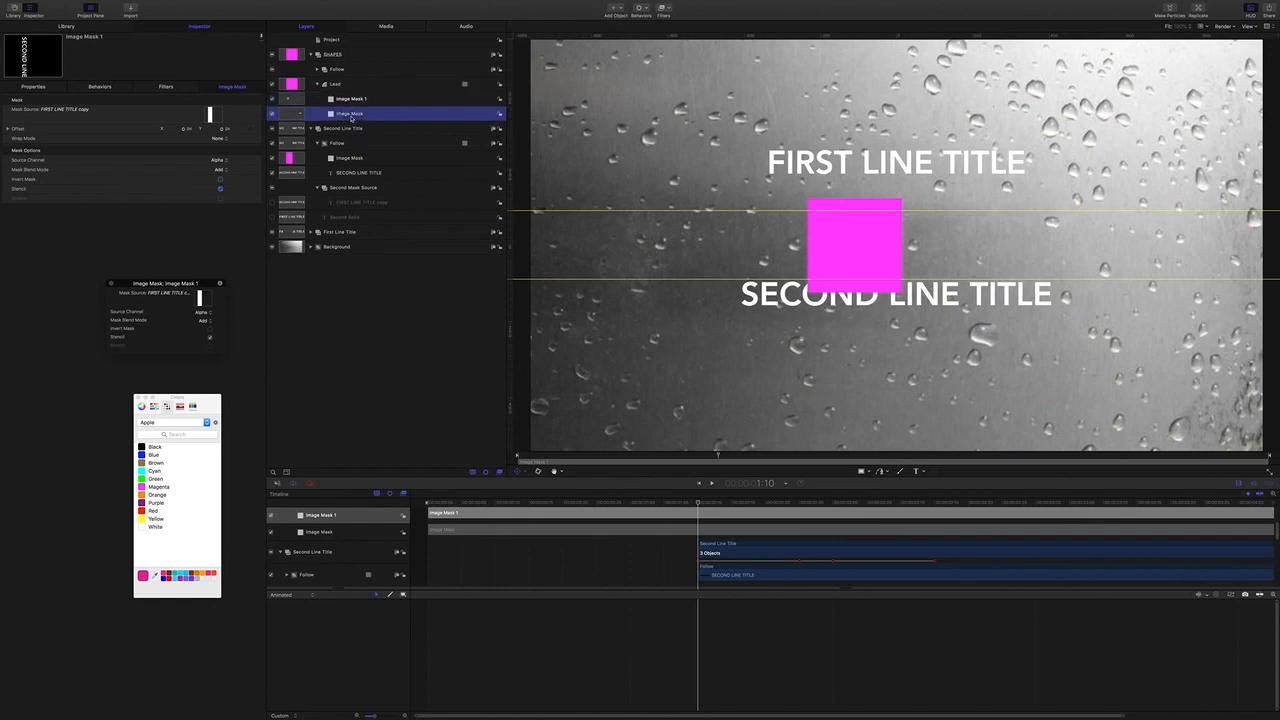
{"action": "double_click", "coordinate": [362, 115]}
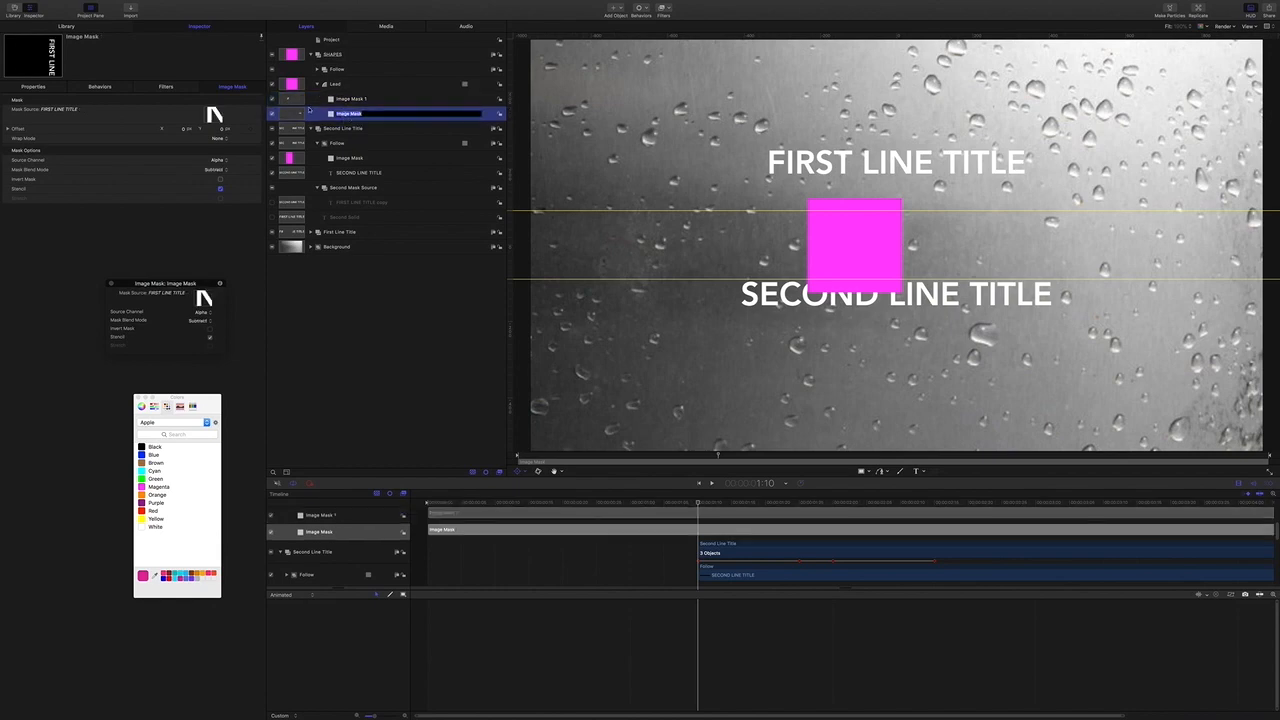
{"action": "type", "text": "FiRS"}
{"action": "key", "text": "BackSpace"}
{"action": "key", "text": "BackSpace"}
{"action": "key", "text": "BackSpace"}
{"action": "key", "text": "Return"}
Rename the Lead shape's newly added image mask as Second Mask.
{"action": "left_click", "coordinate": [350, 99]}
{"action": "double_click", "coordinate": [354, 99]}
{"action": "key", "text": "super+a"}
{"action": "type", "text": "Se"}
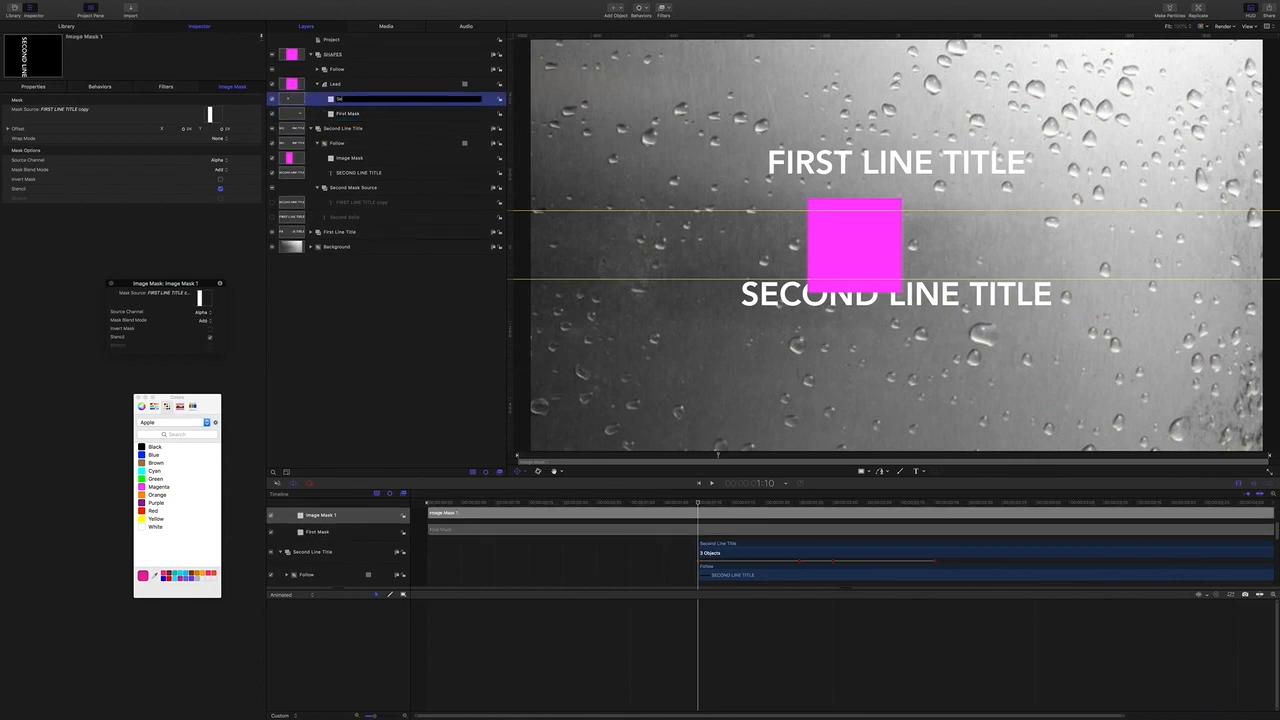
{"action": "type", "text": "cond Mask"}
{"action": "key", "text": "Return"}
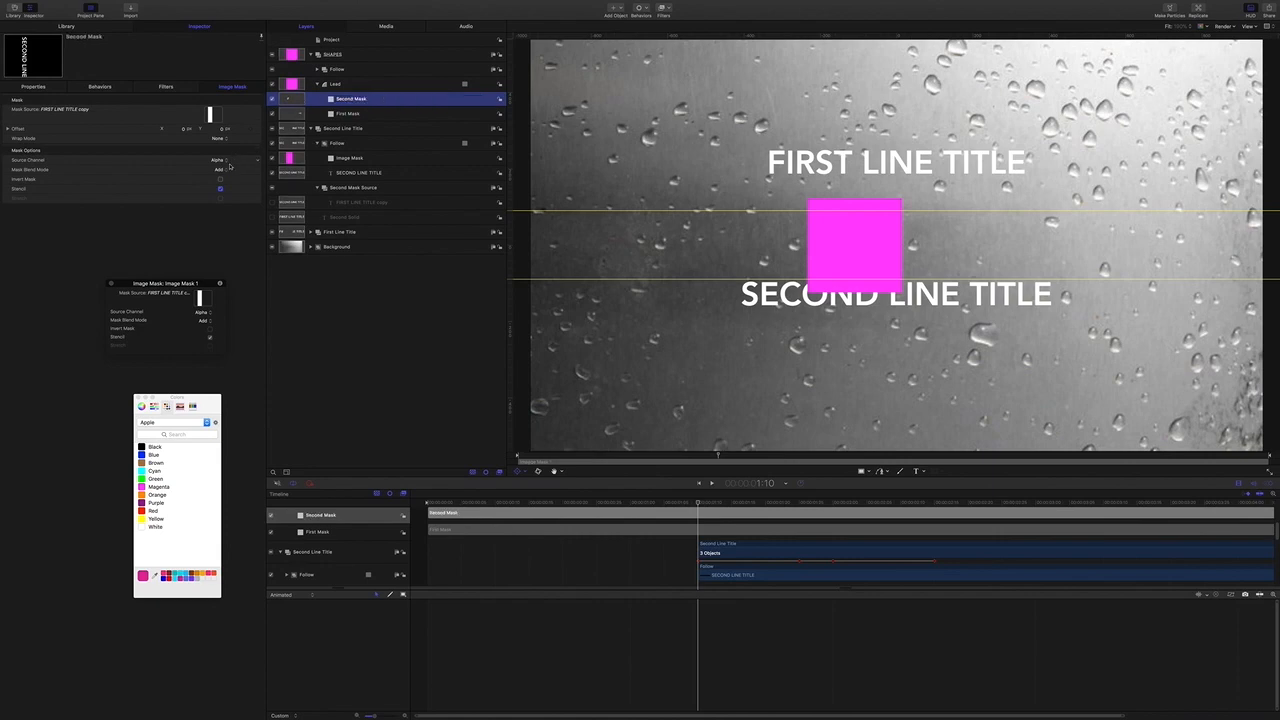
Set the mask blend mode of Second Mask to Subtract and preview the title cutout at 1:27.
{"action": "left_click", "coordinate": [226, 169]}
{"action": "left_click", "coordinate": [226, 178]}
{"action": "left_click_drag", "start_coordinate": [699, 503], "coordinate": [812, 505]}
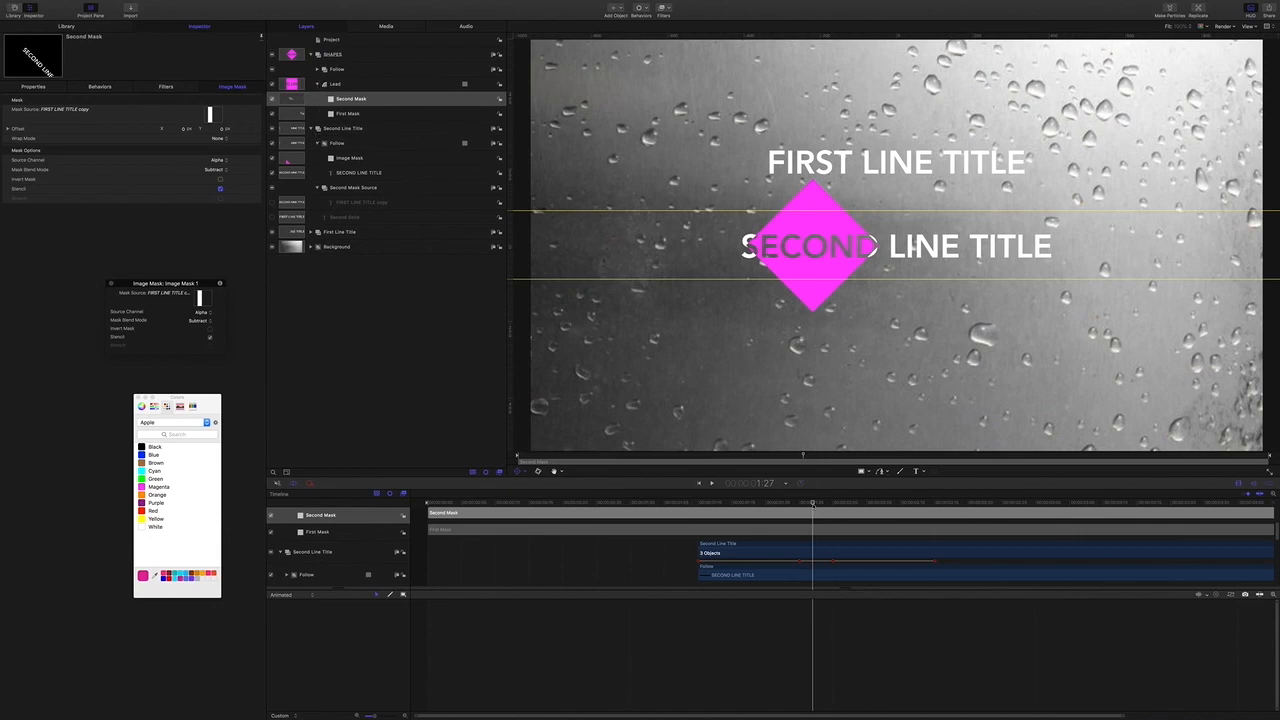
Duplicate the Second Line Title group and move the copy so that it starts at 2:15.
{"action": "left_click_drag", "start_coordinate": [813, 503], "coordinate": [935, 517]}
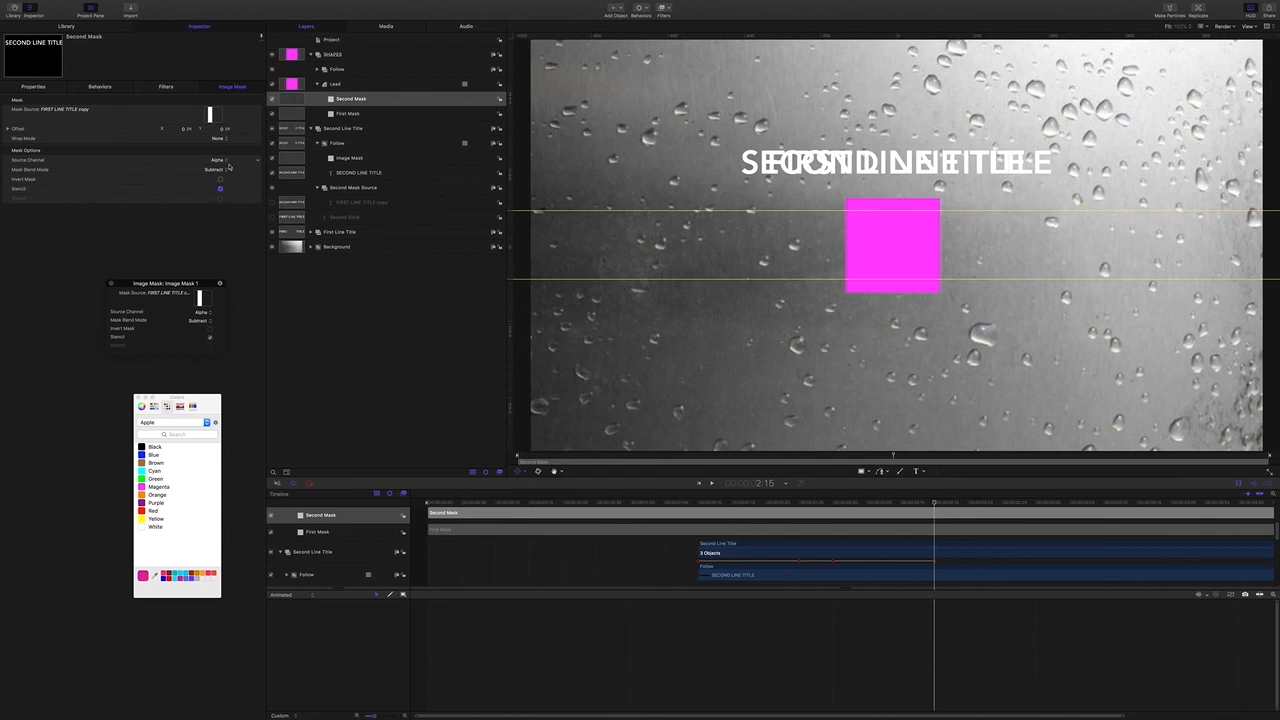
{"action": "left_click", "coordinate": [343, 130]}
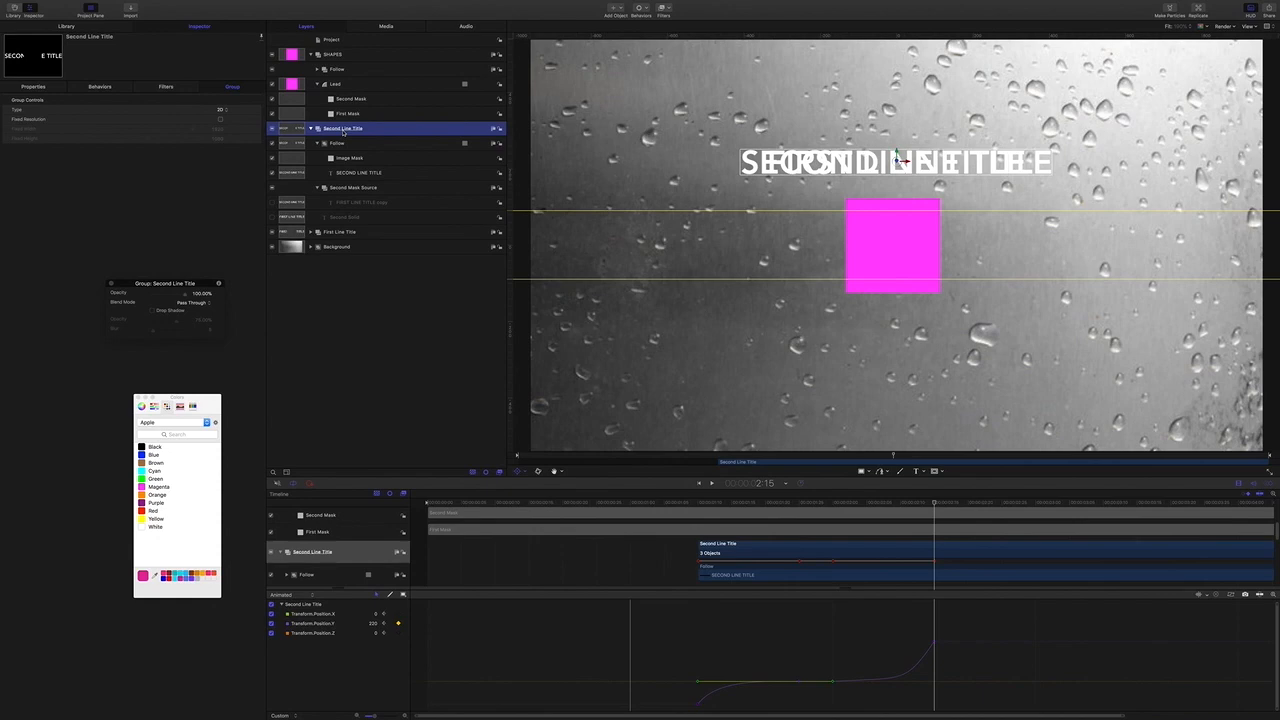
{"action": "key", "text": "super+d"}
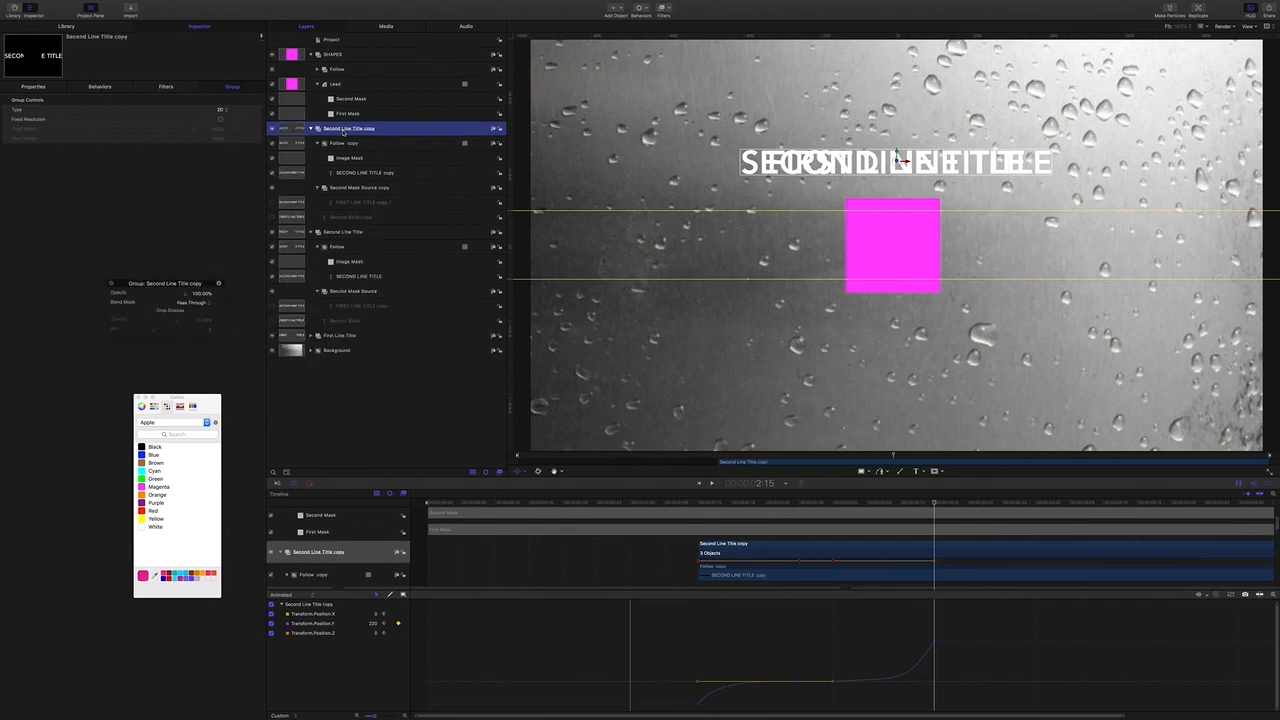
{"action": "key", "text": "shift+["}
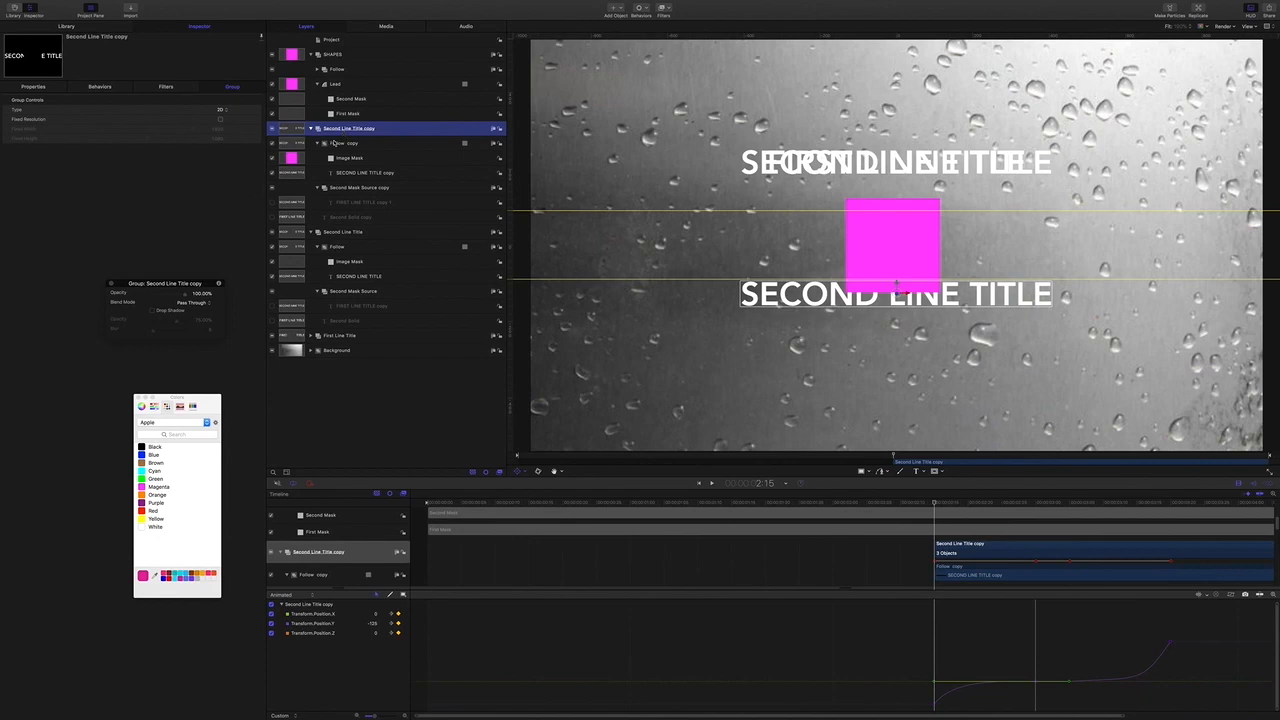
Rename the duplicated Second Line Title group as Third Line Title.
{"action": "double_click", "coordinate": [349, 130]}
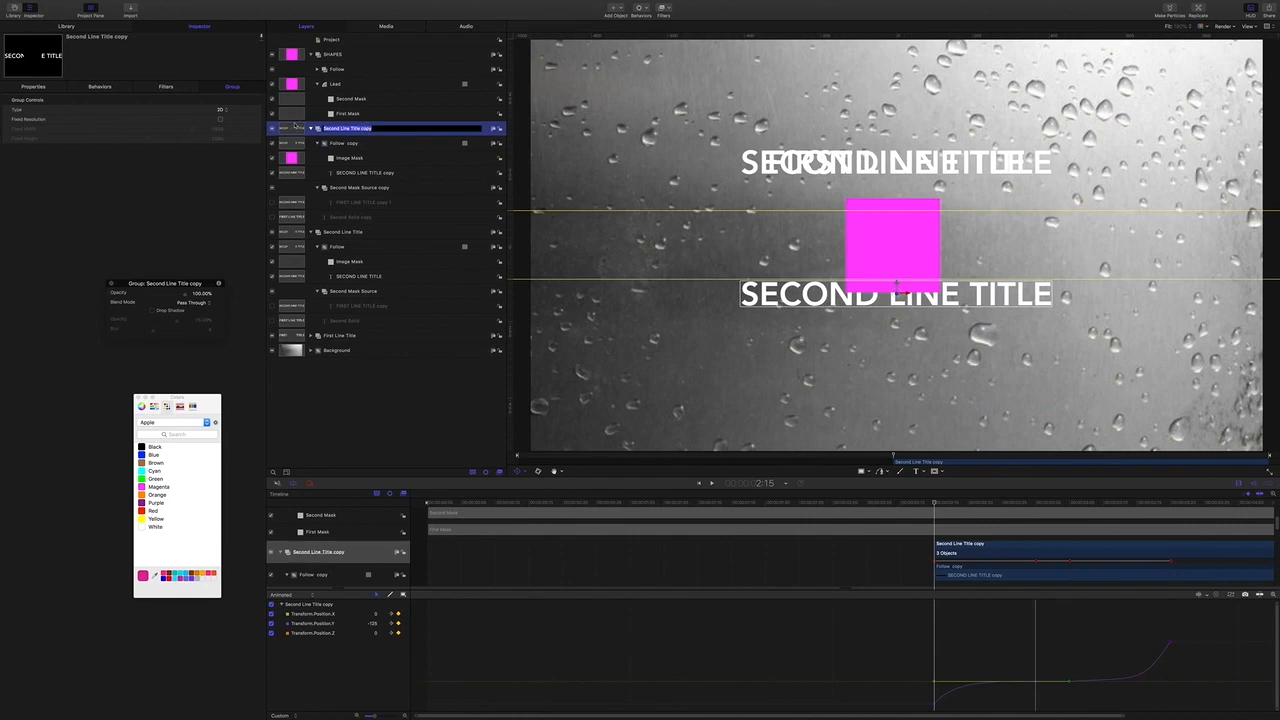
{"action": "type", "text": "Thir"}
{"action": "key", "text": "Return"}
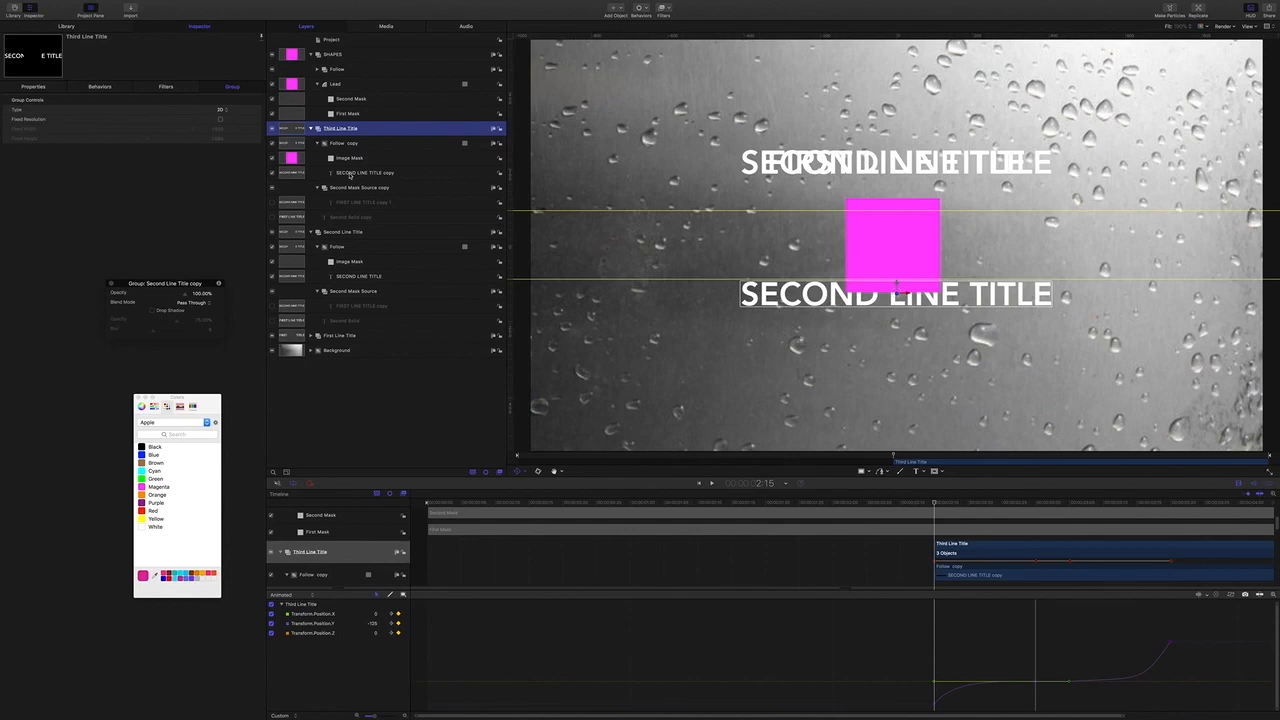
Rename the Second Mask Source copy group in Third Line Title as Third Mask Source.
{"action": "left_click", "coordinate": [350, 187]}
{"action": "double_click", "coordinate": [362, 188]}
{"action": "left_click_drag", "start_coordinate": [387, 188], "coordinate": [314, 186]}
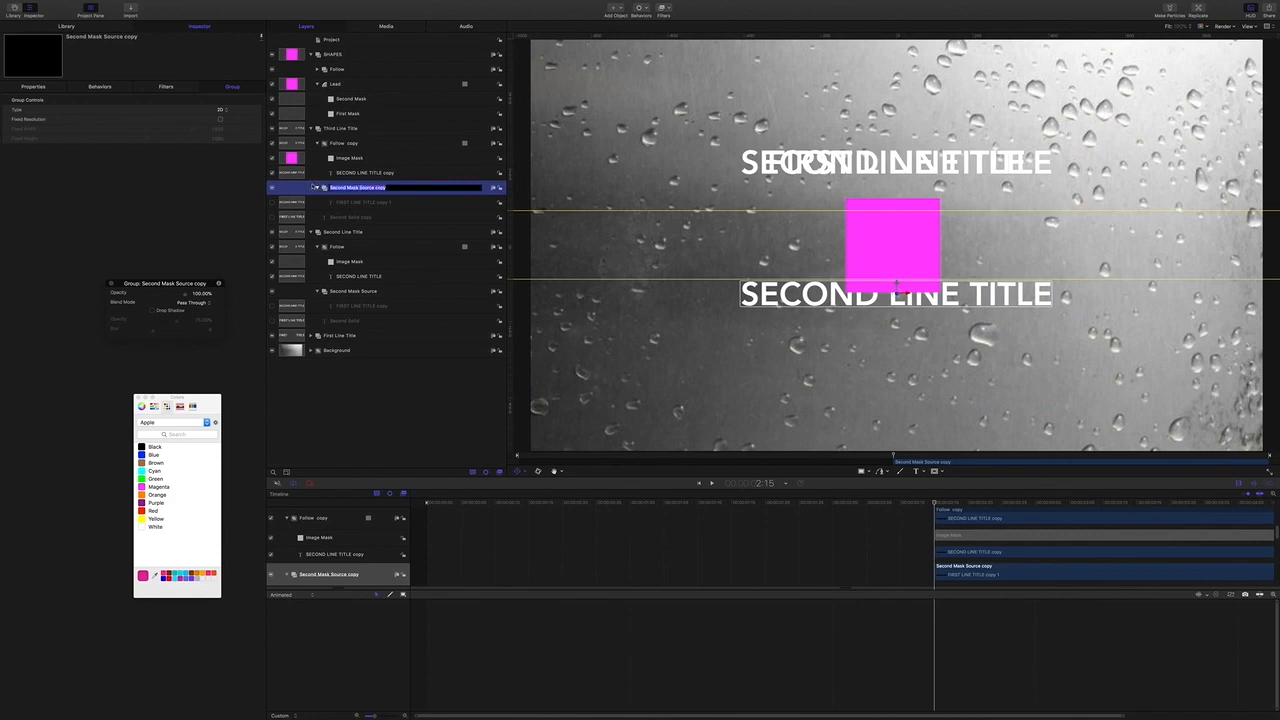
{"action": "type", "text": "S"}
{"action": "type", "text": "hird Mask Source"}
{"action": "key", "text": "Return"}
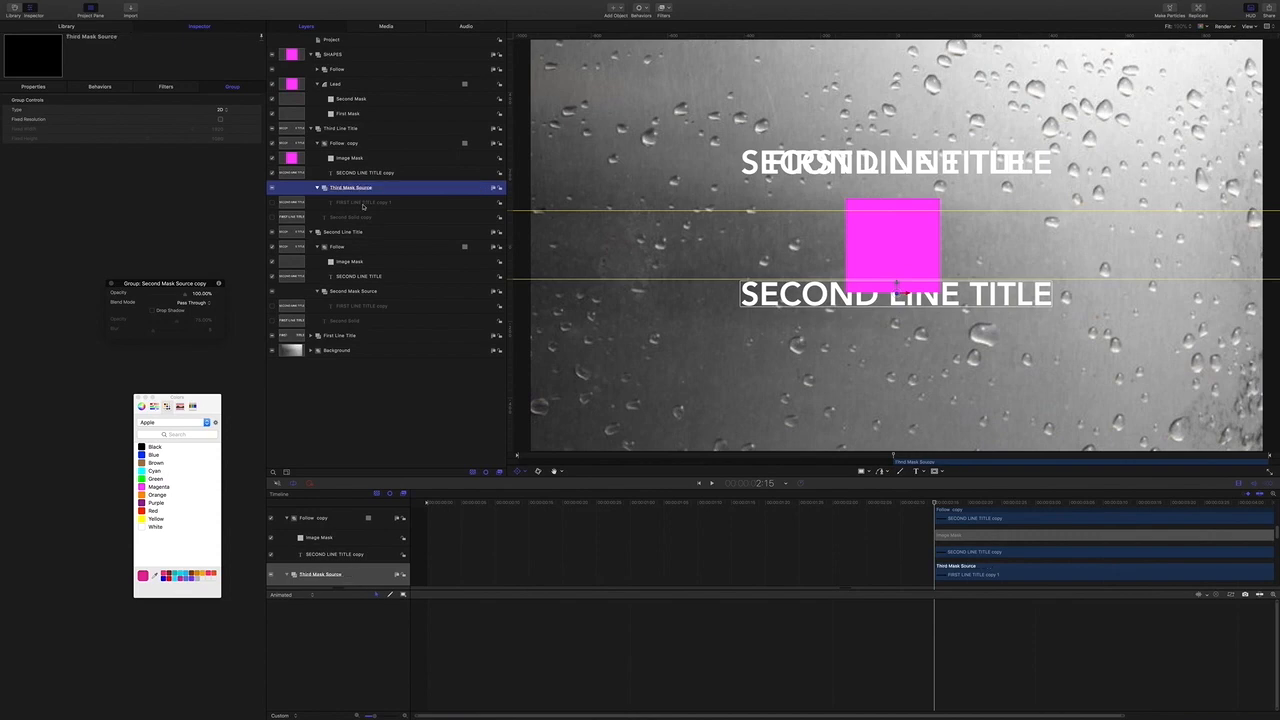
Change the wording of the title text inside Third Mask Source to THIRD LINE TITLE.
{"action": "left_click", "coordinate": [362, 203]}
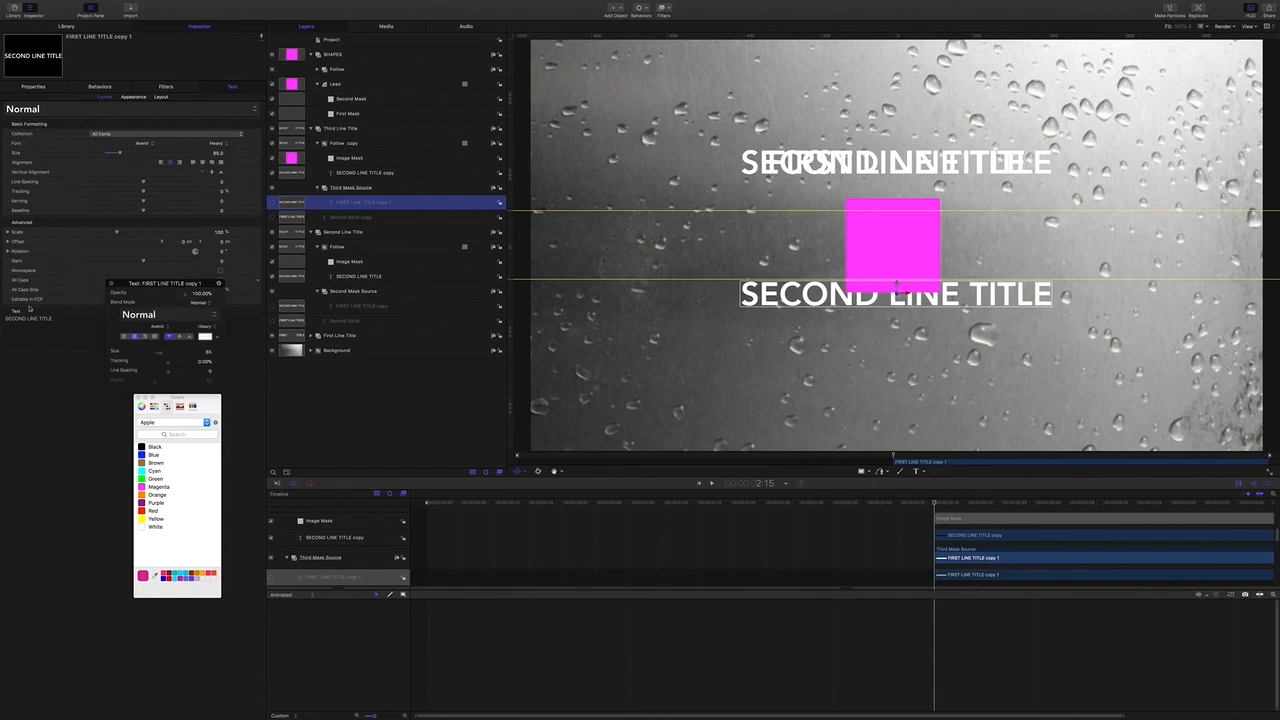
{"action": "double_click", "coordinate": [15, 318]}
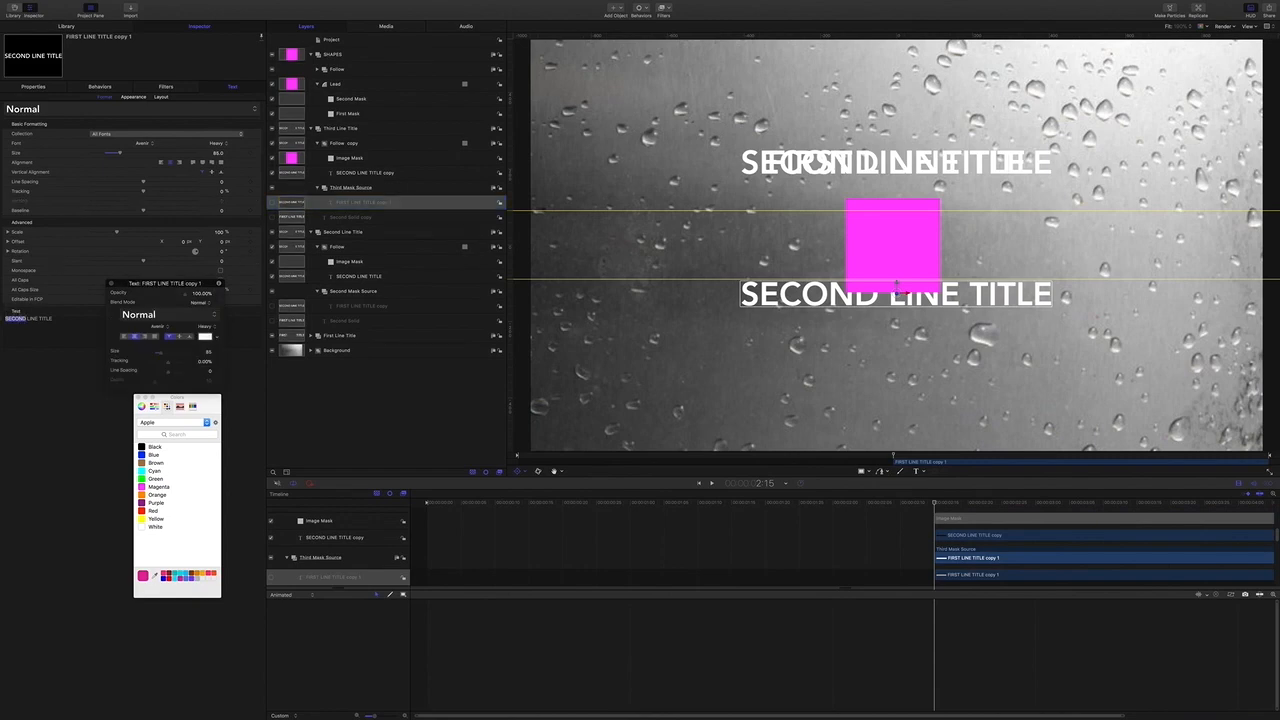
{"action": "type", "text": "THIRD"}
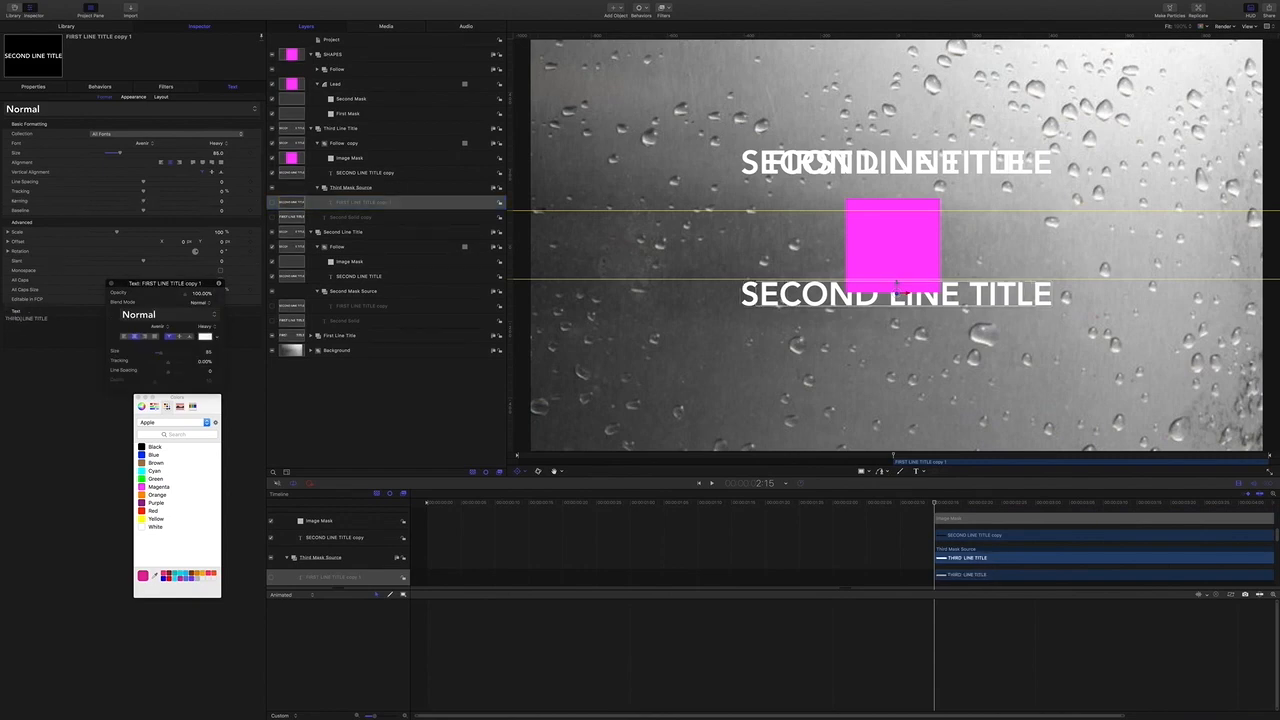
{"action": "key", "text": "BackSpace"}
Change the text of the Second Solid copy in the Third Line Title group to THIRD LINE TITLE.
{"action": "left_click", "coordinate": [346, 218]}
{"action": "left_click", "coordinate": [28, 318]}
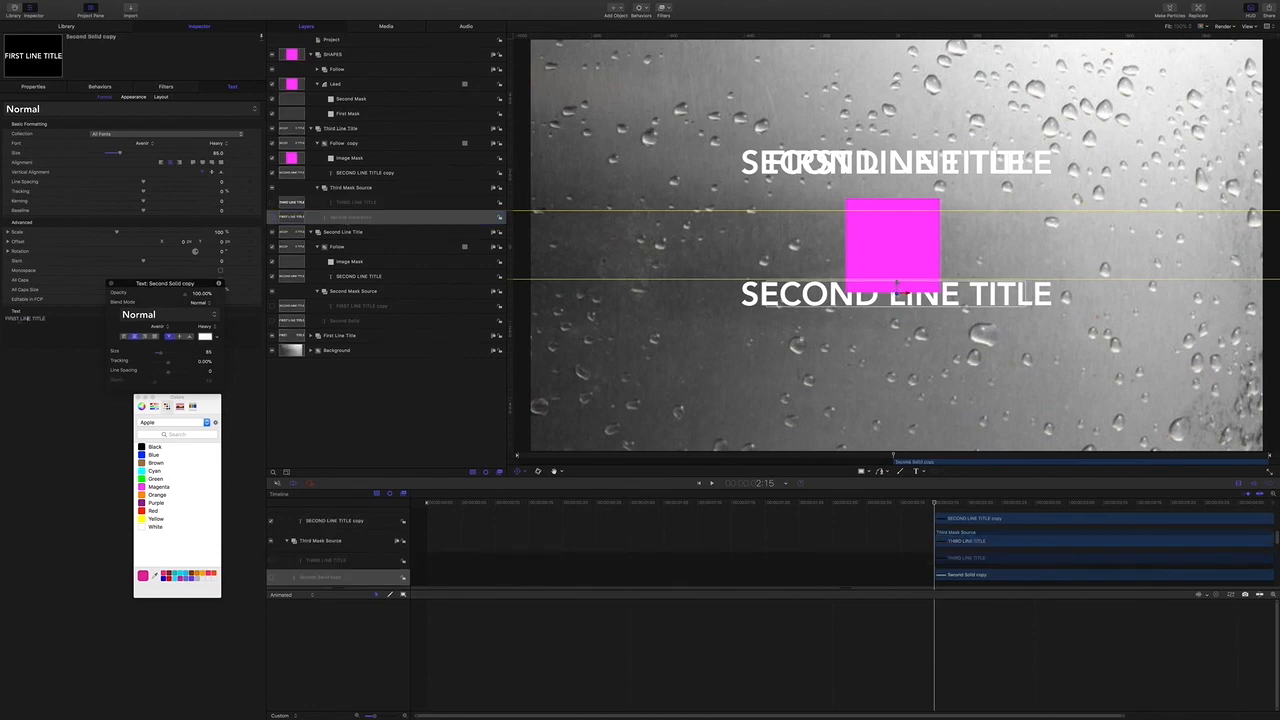
{"action": "left_click_drag", "start_coordinate": [19, 318], "coordinate": [3, 318]}
{"action": "type", "text": "THIR"}
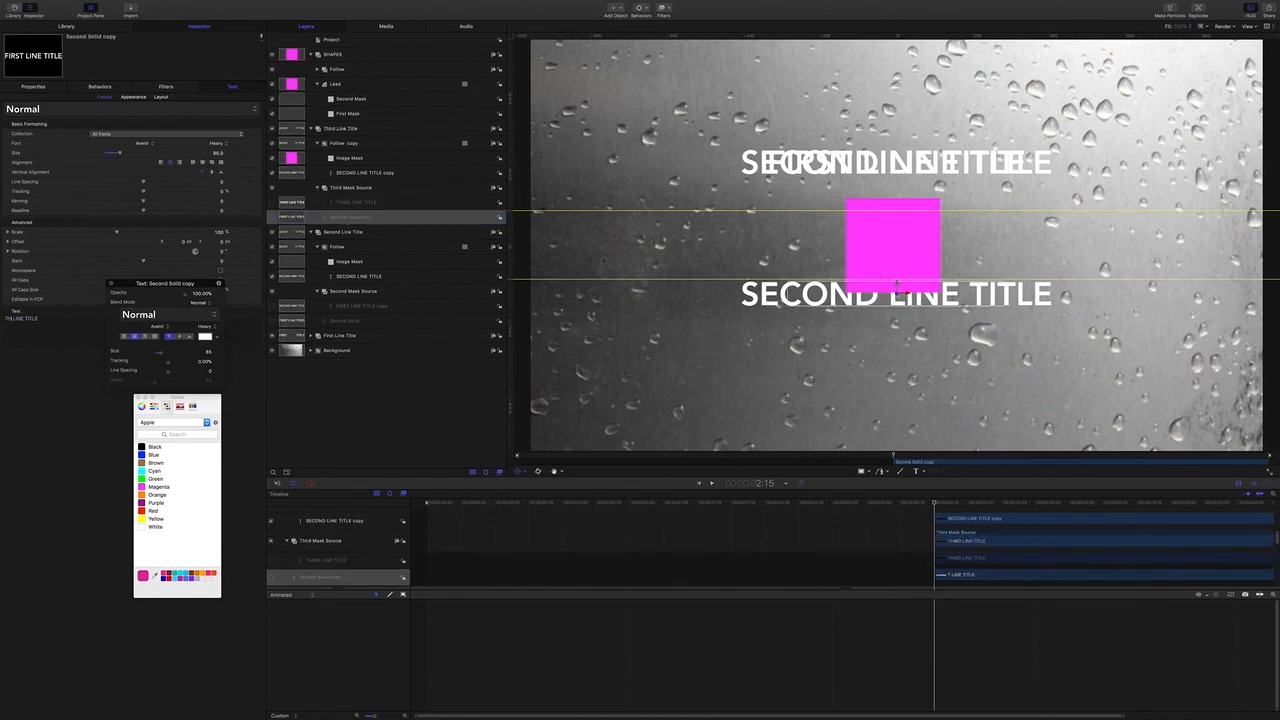
{"action": "type", "text": "D"}
Change the title text inside the Third Line Title group's Follow copy to THIRD LINE TITLE, then deselect everything.
{"action": "left_click", "coordinate": [345, 144]}
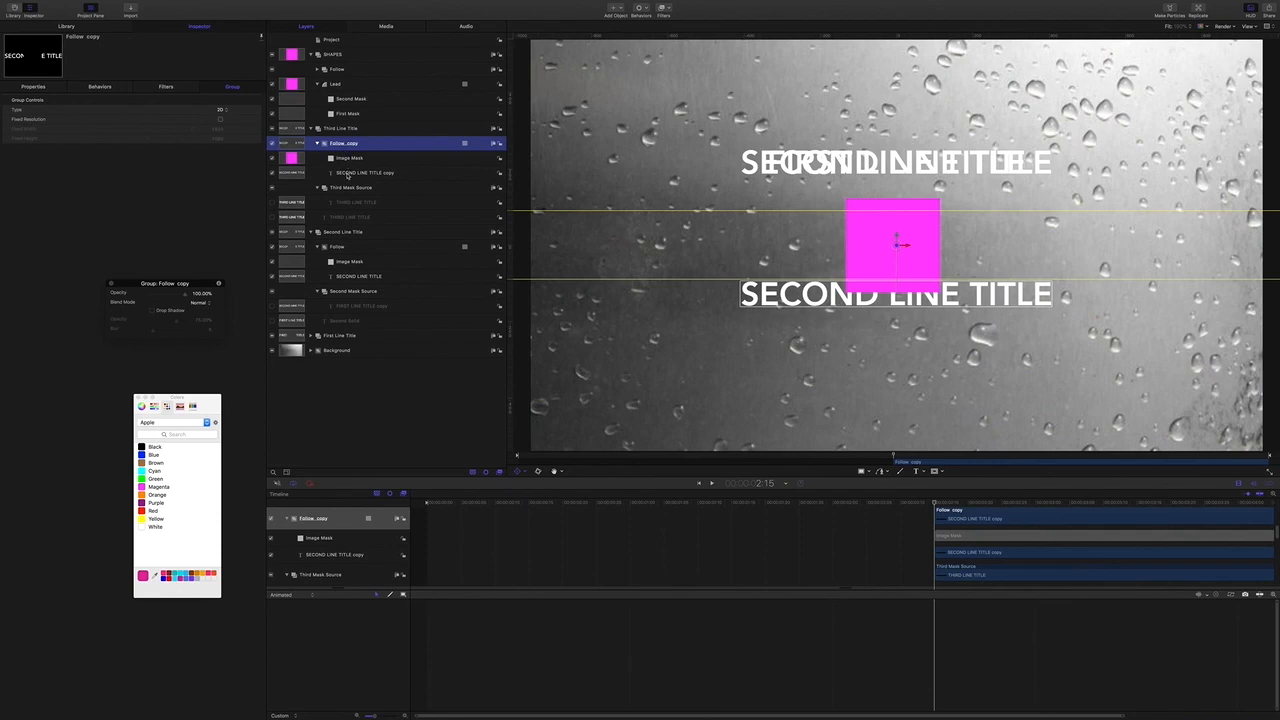
{"action": "left_click", "coordinate": [348, 174]}
{"action": "left_click", "coordinate": [17, 315]}
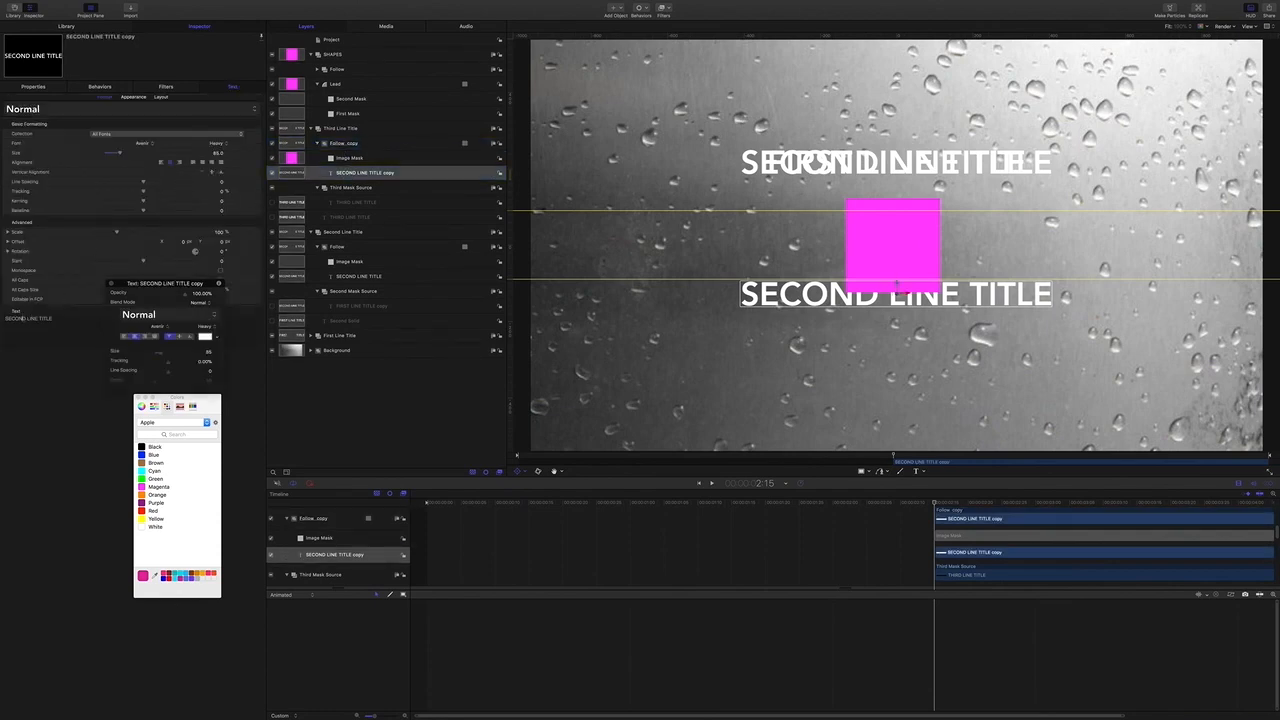
{"action": "double_click", "coordinate": [15, 318]}
{"action": "type", "text": "TH"}
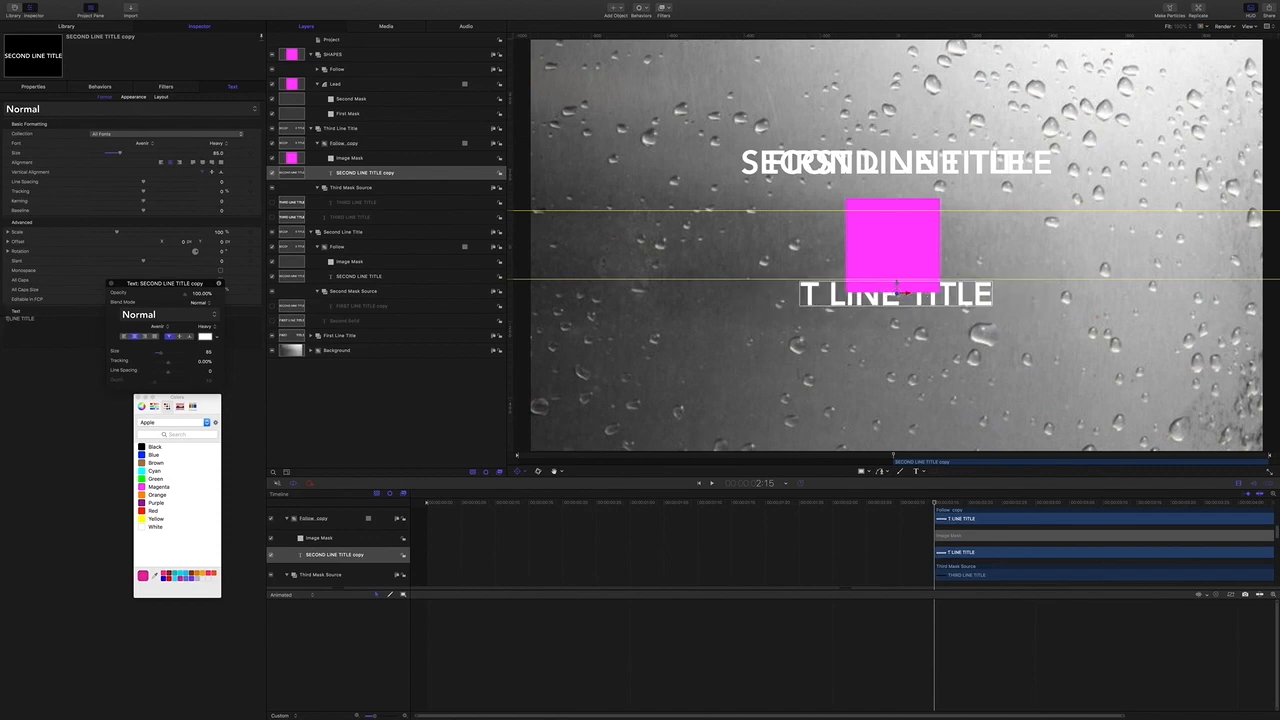
{"action": "type", "text": "IRD"}
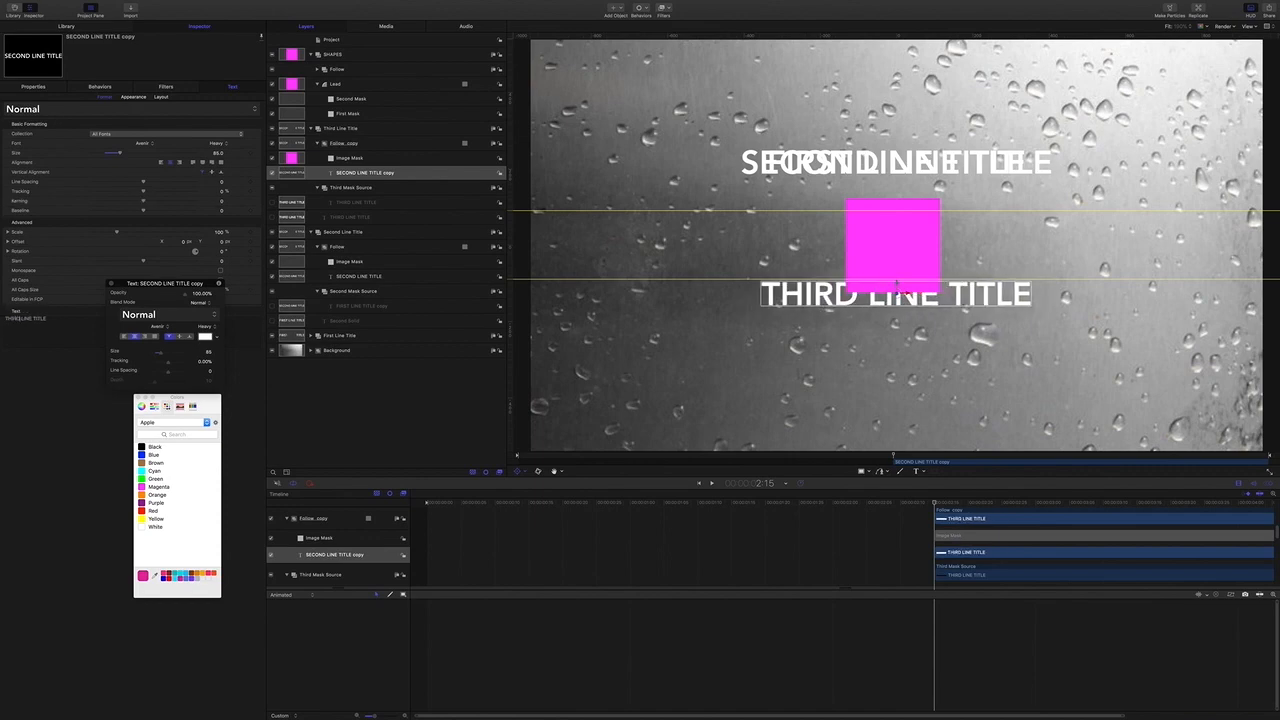
{"action": "left_click", "coordinate": [383, 394]}
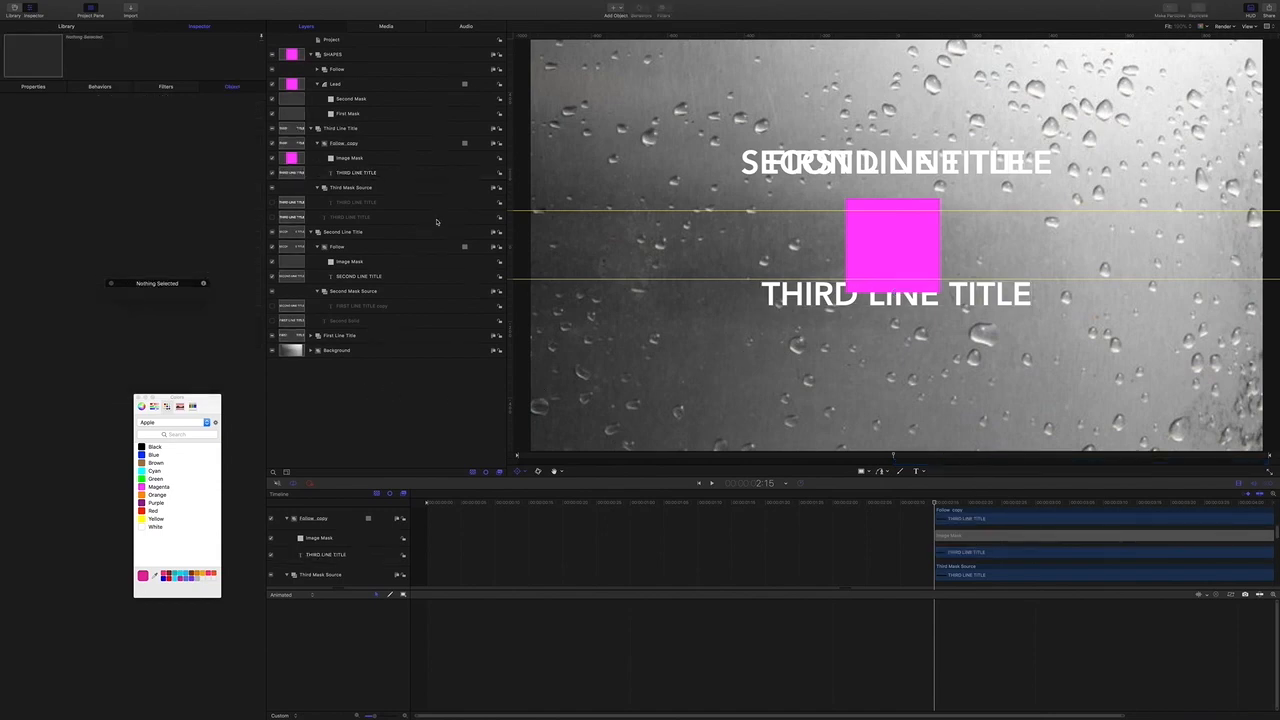
Add an image mask to the Lead shape, using the THIRD LINE TITLE text inside Third Mask Source as its mask source.
{"action": "left_click", "coordinate": [313, 128]}
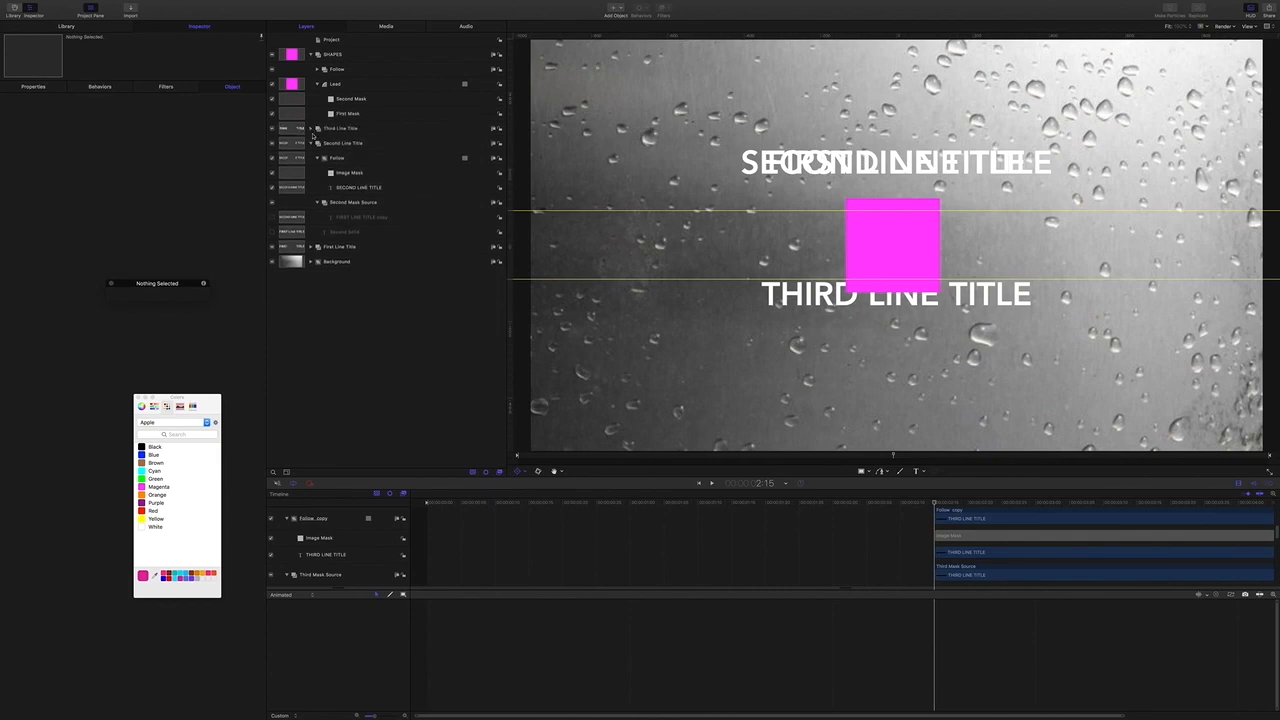
{"action": "left_click", "coordinate": [313, 144]}
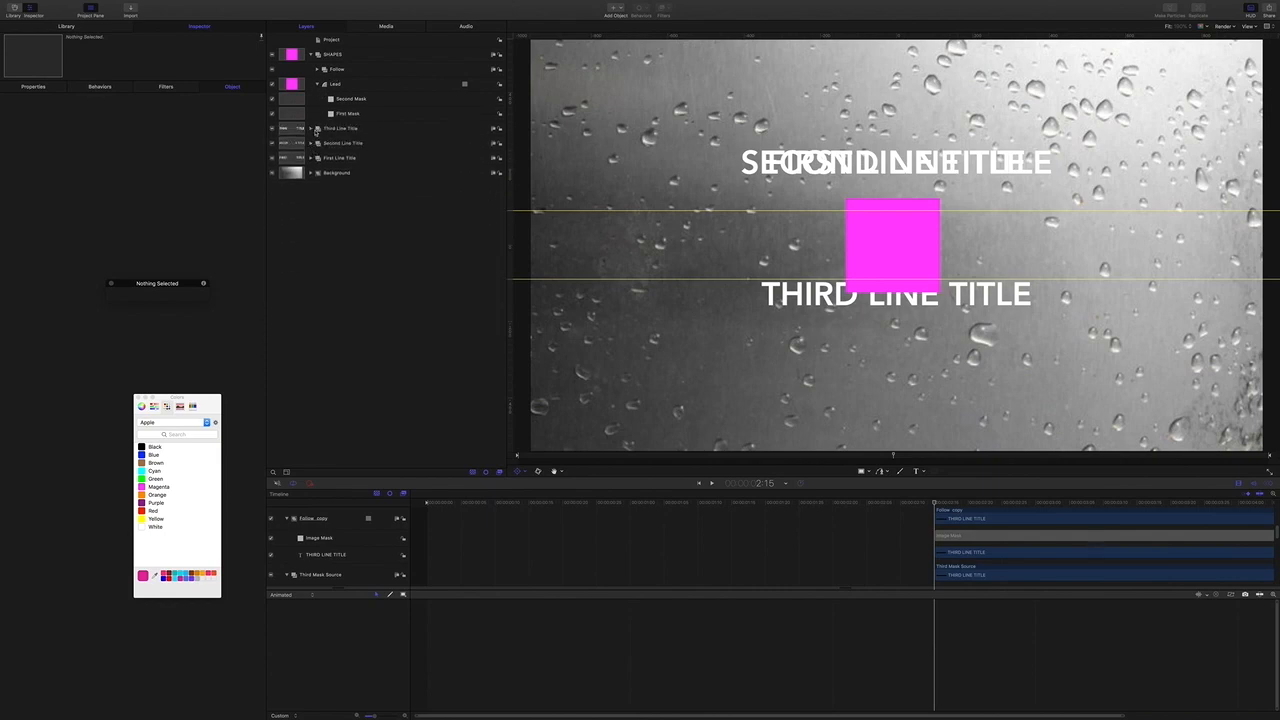
{"action": "left_click", "coordinate": [312, 129]}
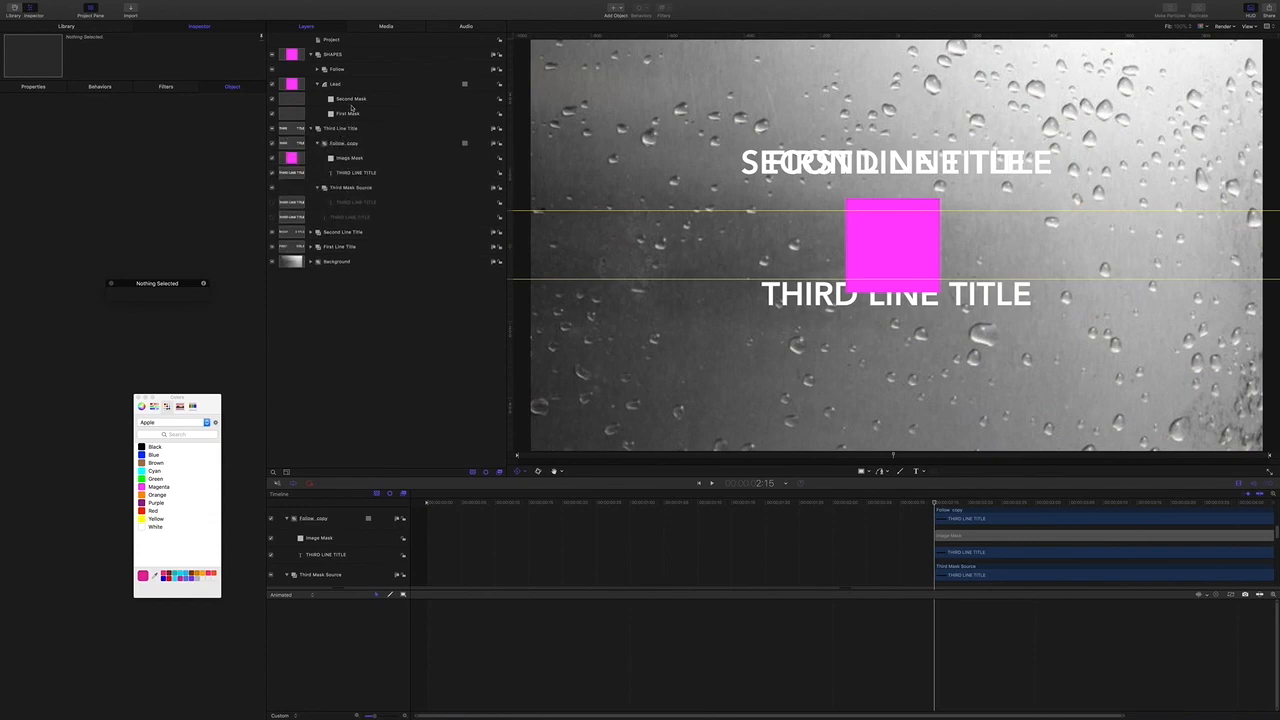
{"action": "left_click", "coordinate": [336, 85]}
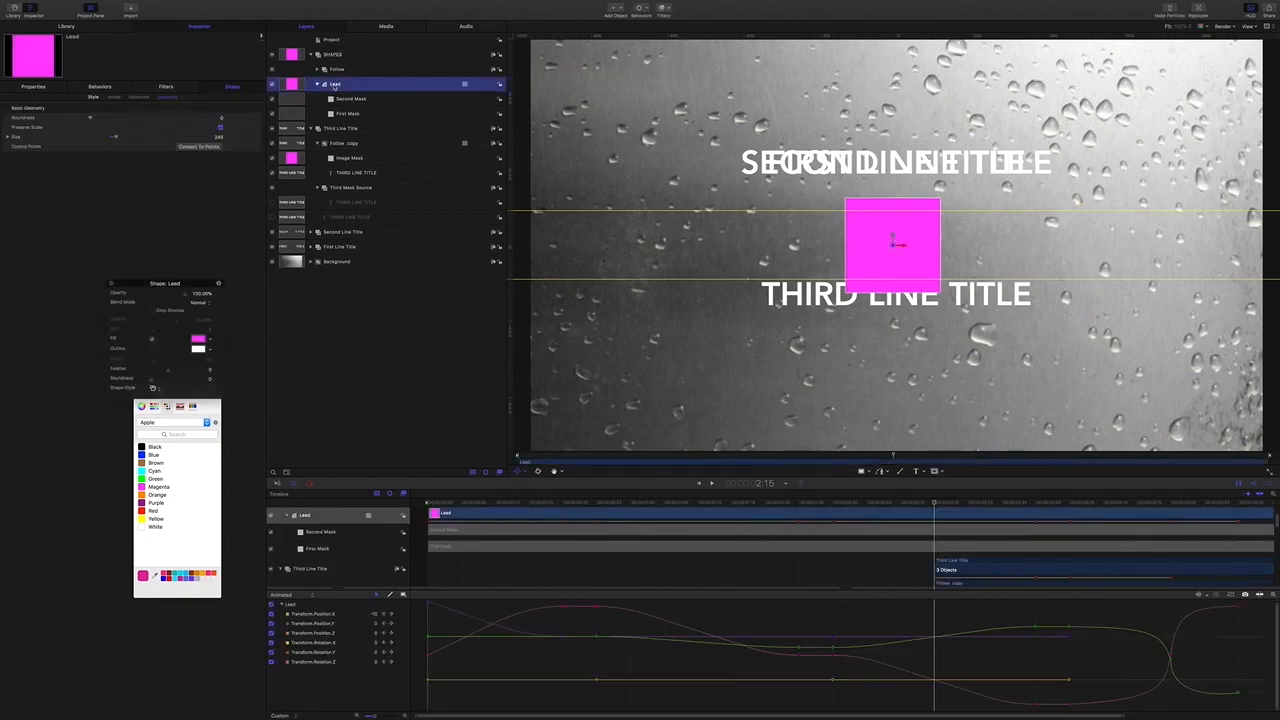
{"action": "right_click", "coordinate": [336, 86]}
{"action": "left_click", "coordinate": [370, 199]}
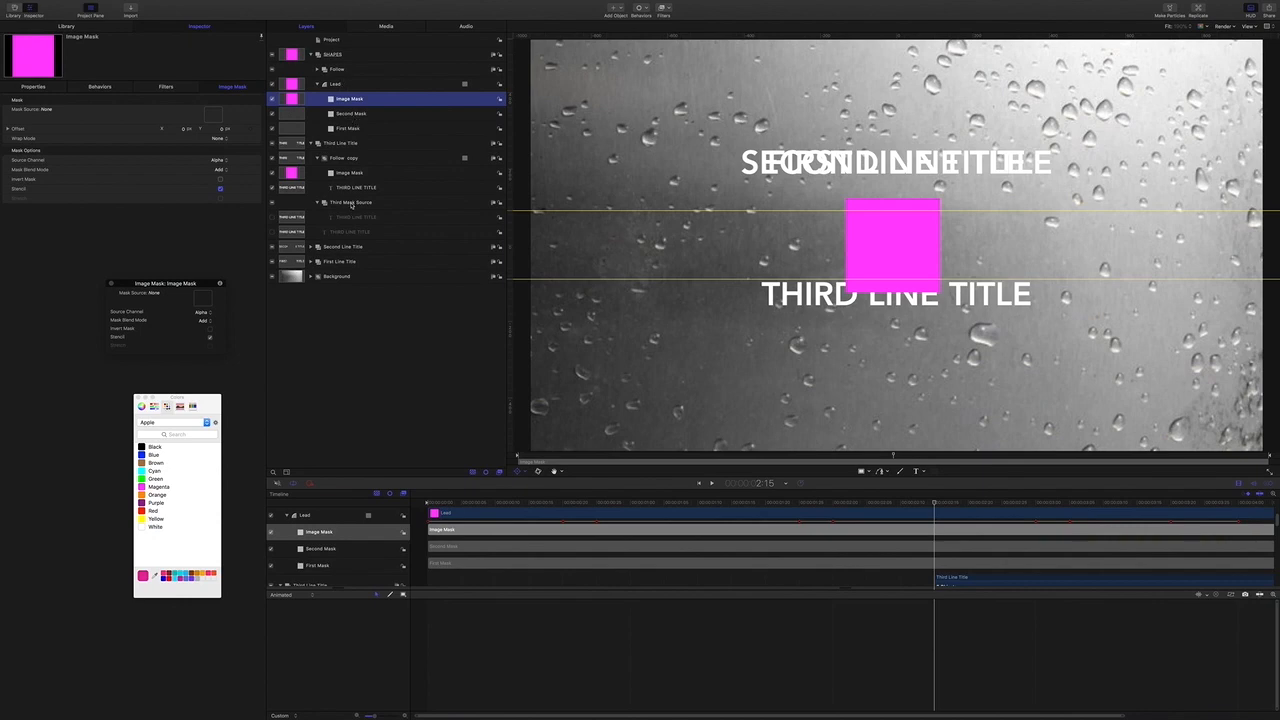
{"action": "left_click_drag", "start_coordinate": [351, 205], "coordinate": [351, 205]}
{"action": "key", "text": "F7"}
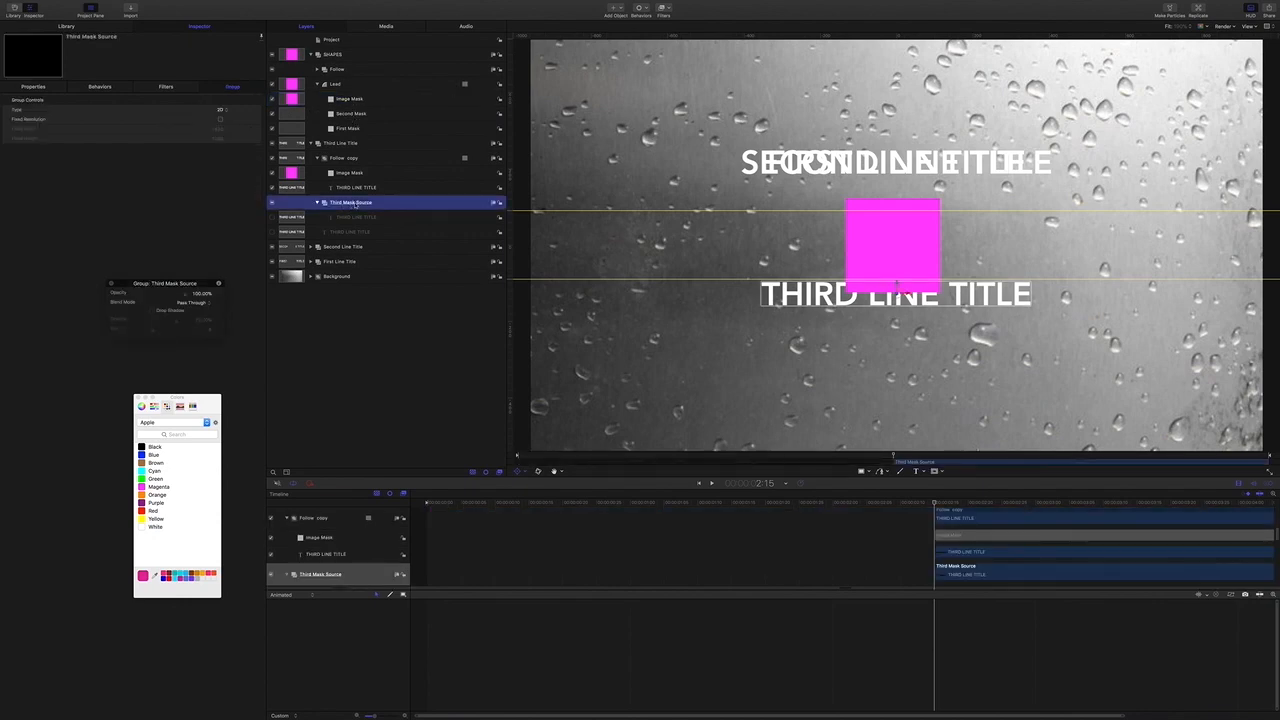
{"action": "left_click", "coordinate": [350, 99]}
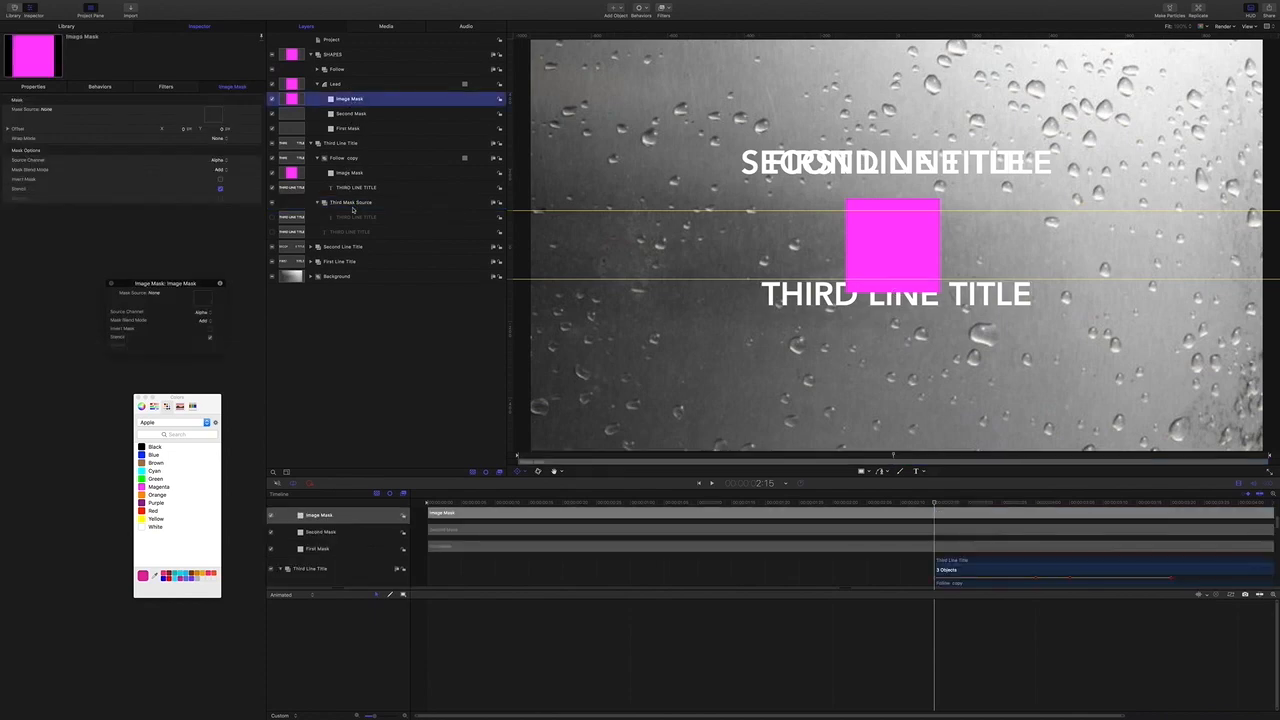
{"action": "left_click_drag", "start_coordinate": [352, 210], "coordinate": [212, 116]}
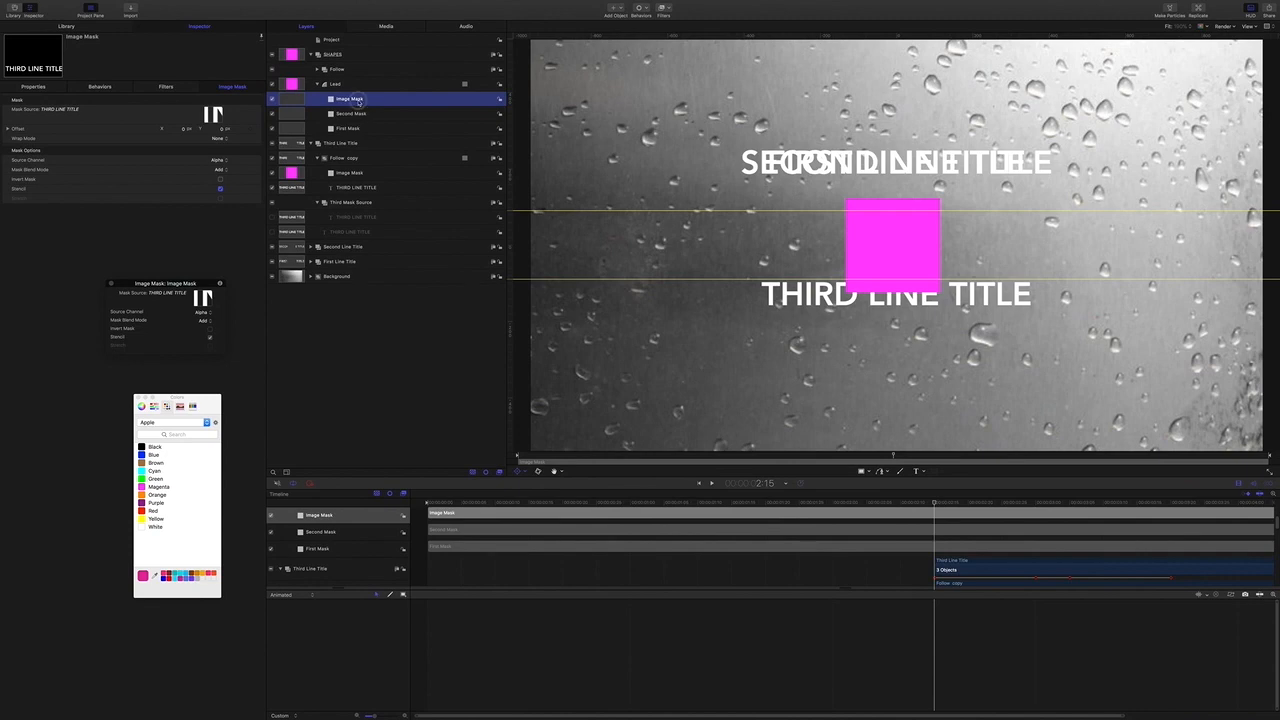
Rename the Lead shape's new image mask as Third Mask and set its Mask Blend Mode to Subtract.
{"action": "double_click", "coordinate": [358, 99]}
{"action": "type", "text": "THIRD"}
{"action": "key", "text": "BackSpace"}
{"action": "key", "text": "BackSpace"}
{"action": "key", "text": "BackSpace"}
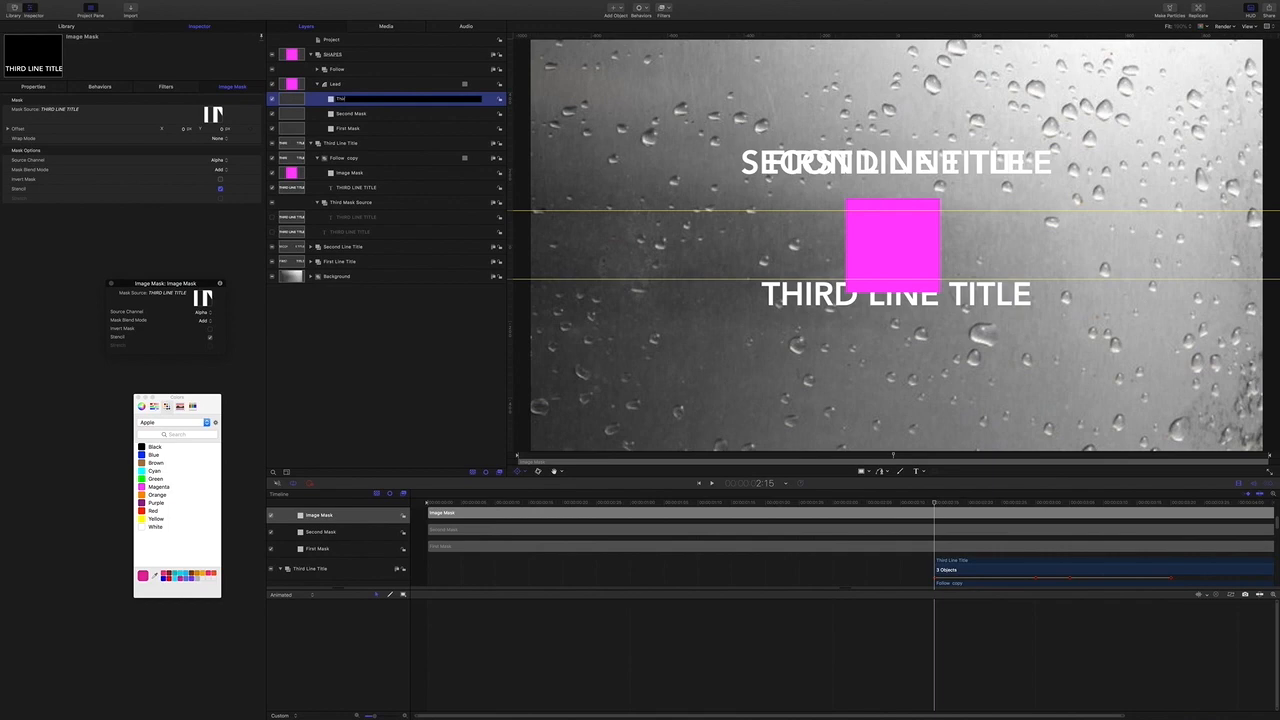
{"action": "key", "text": "Return"}
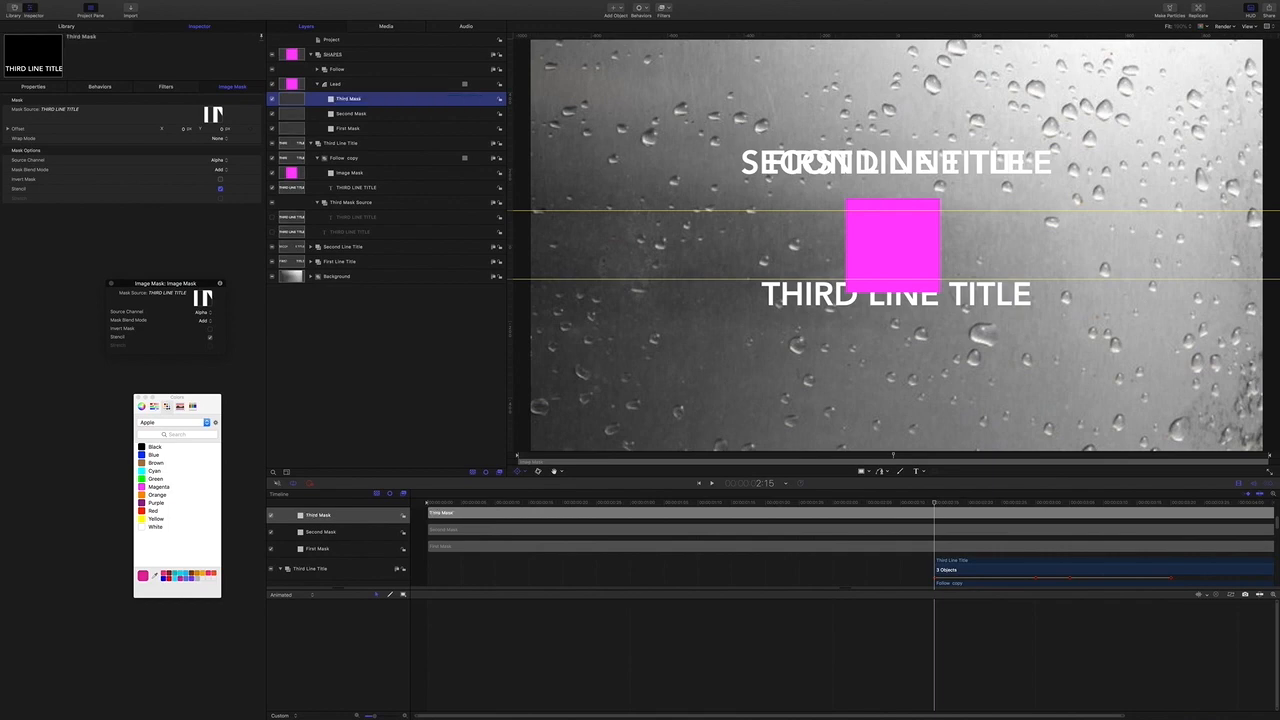
{"action": "left_click", "coordinate": [222, 170]}
{"action": "left_click", "coordinate": [225, 177]}
Play the animation from the start, then scrub back to 2:22 to check the third title's masking.
{"action": "left_click_drag", "start_coordinate": [935, 503], "coordinate": [426, 487]}
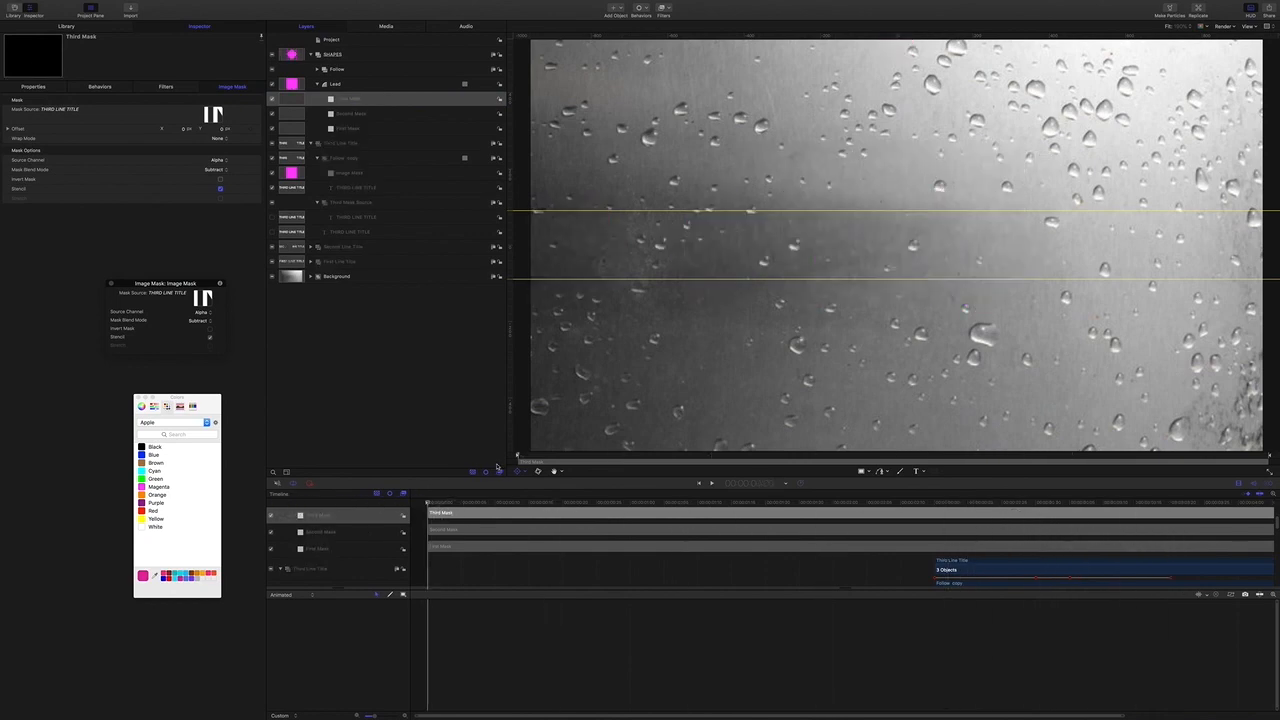
{"action": "key", "text": "space"}
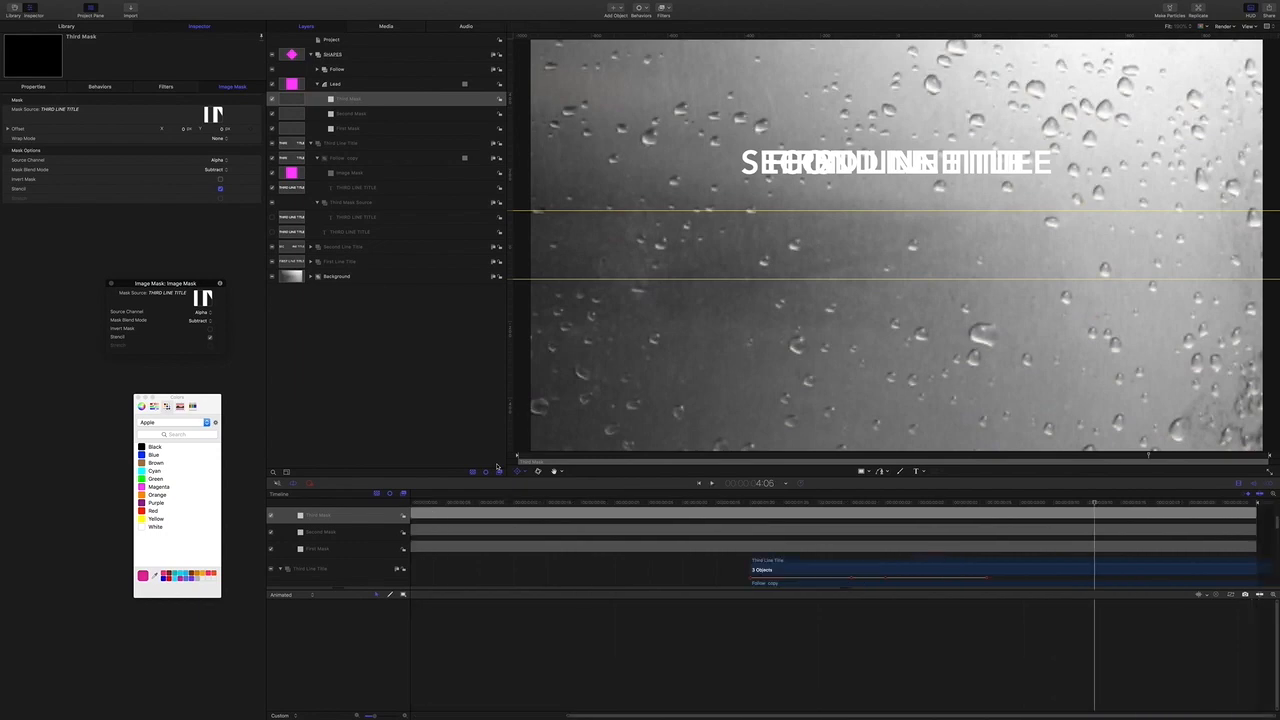
{"action": "key", "text": "space"}
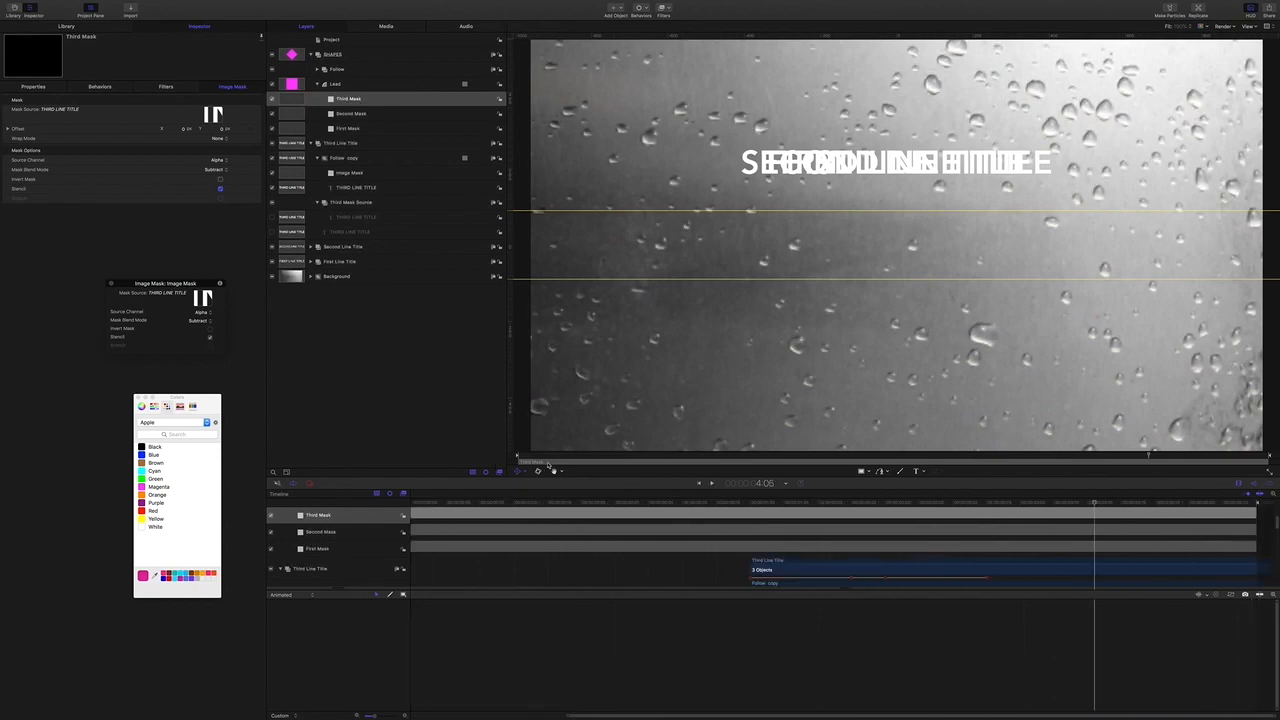
{"action": "left_click_drag", "start_coordinate": [1094, 502], "coordinate": [783, 464]}
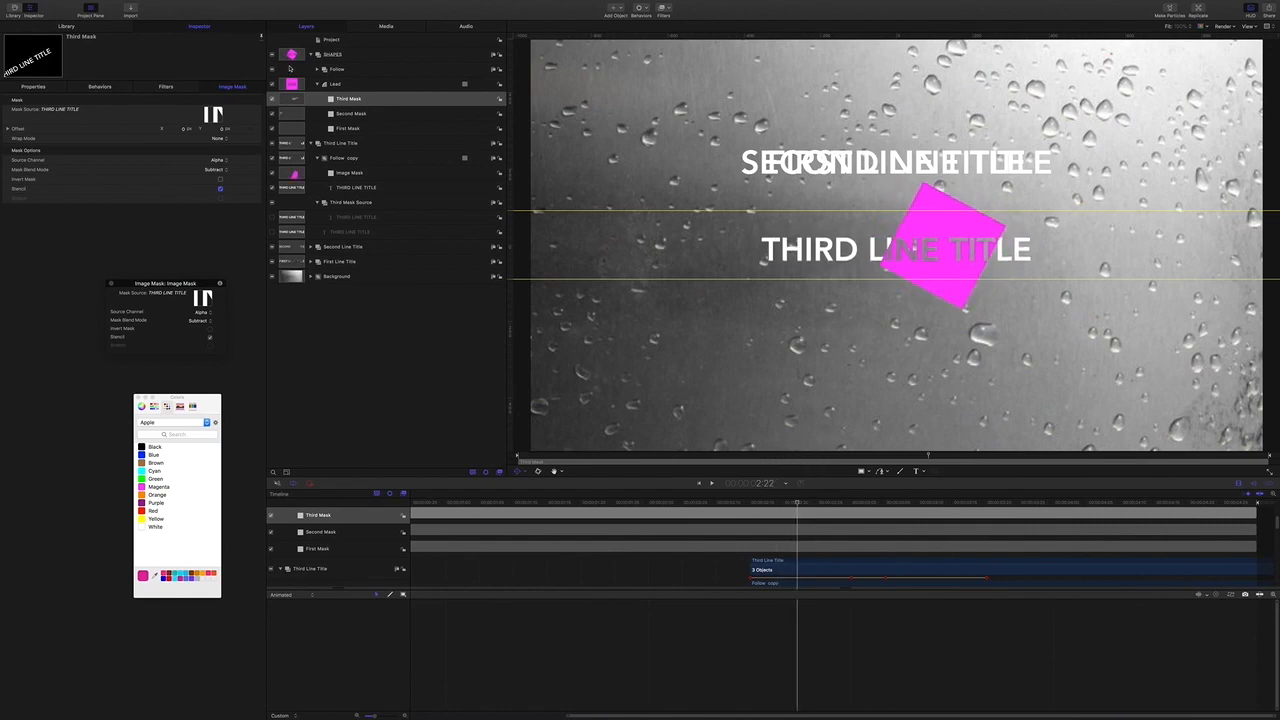
Collapse the SHAPES and Third Line Title groups, and create a new group named TITLE LINES.
{"action": "left_click", "coordinate": [317, 85]}
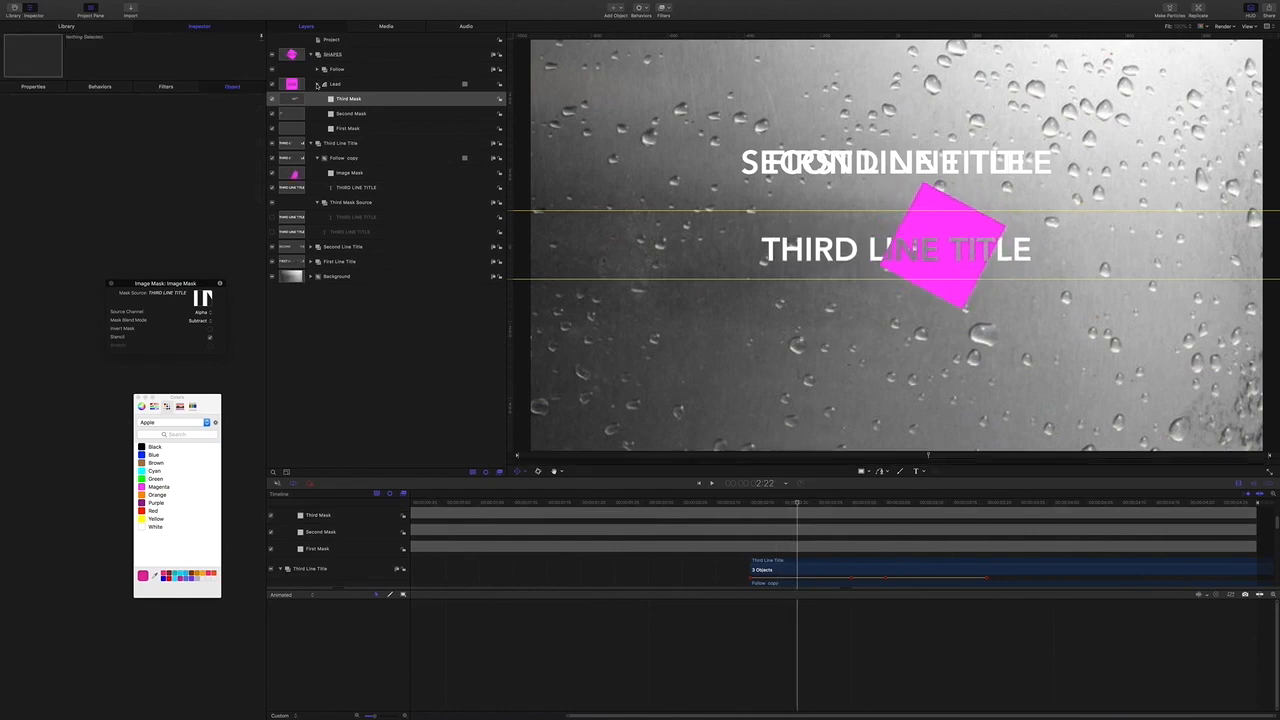
{"action": "left_click", "coordinate": [313, 55]}
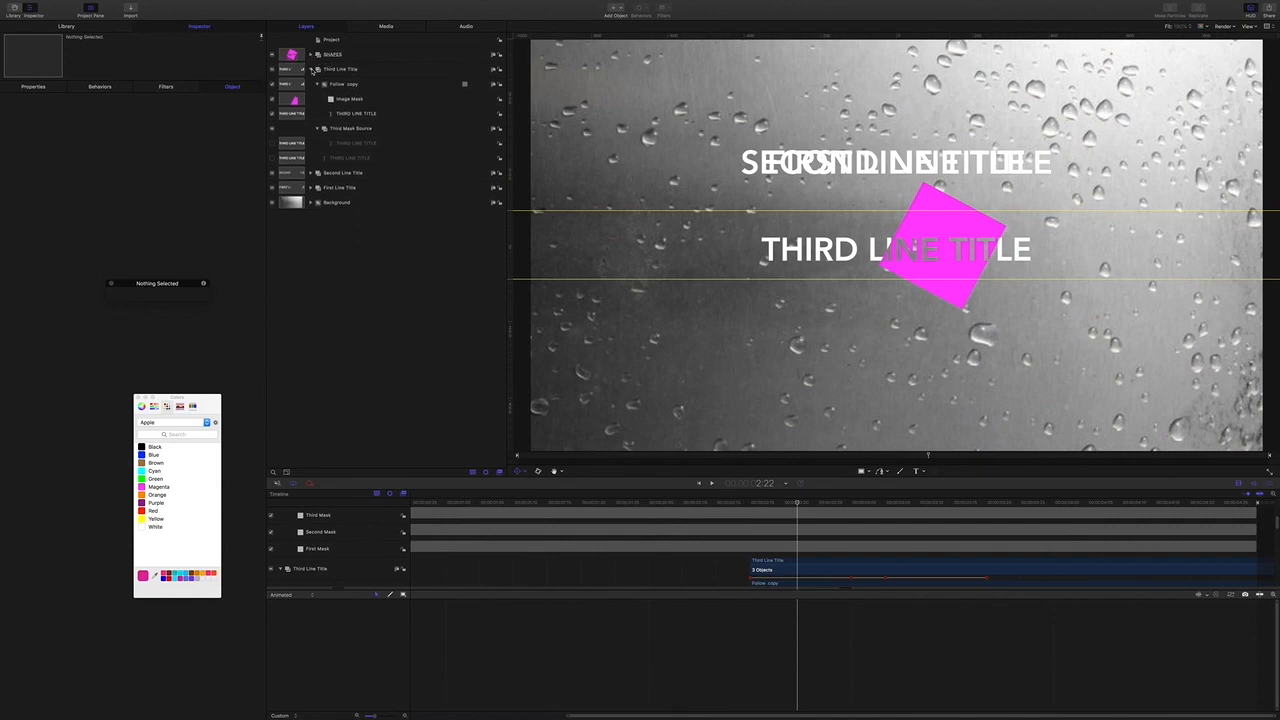
{"action": "left_click", "coordinate": [311, 69]}
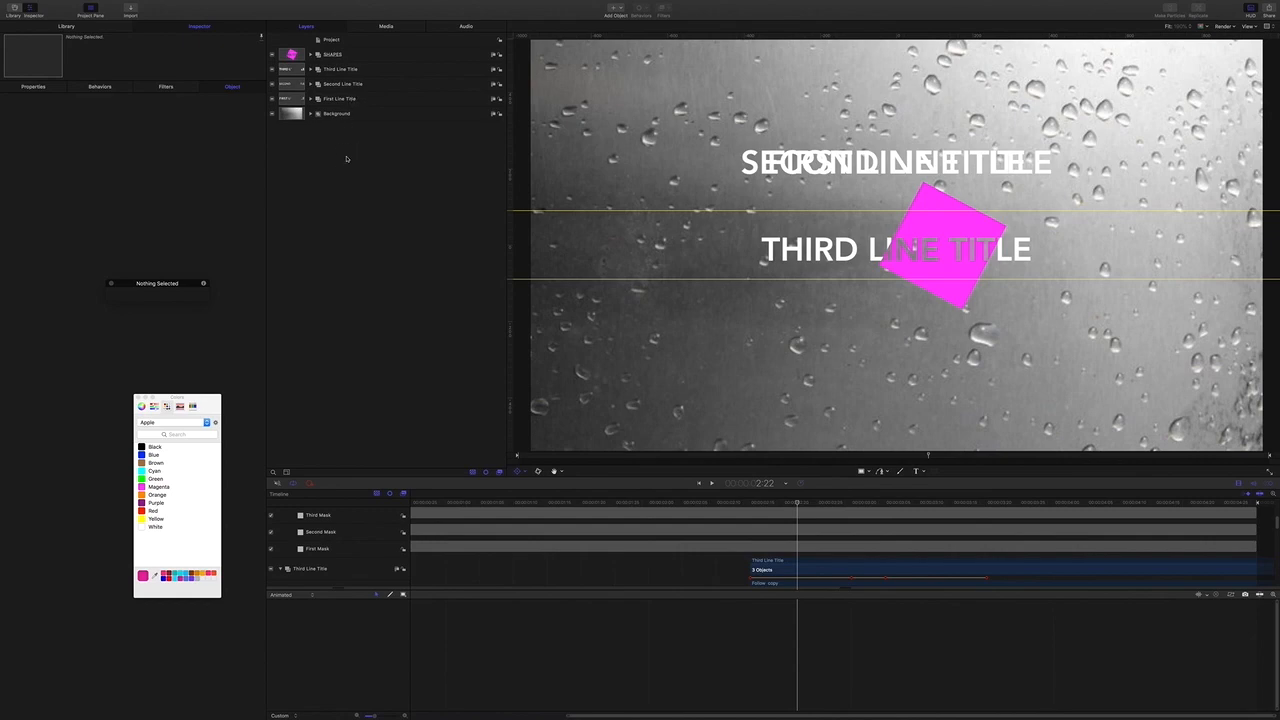
{"action": "key", "text": "super+shift+n"}
{"action": "double_click", "coordinate": [338, 57]}
{"action": "type", "text": "E"}
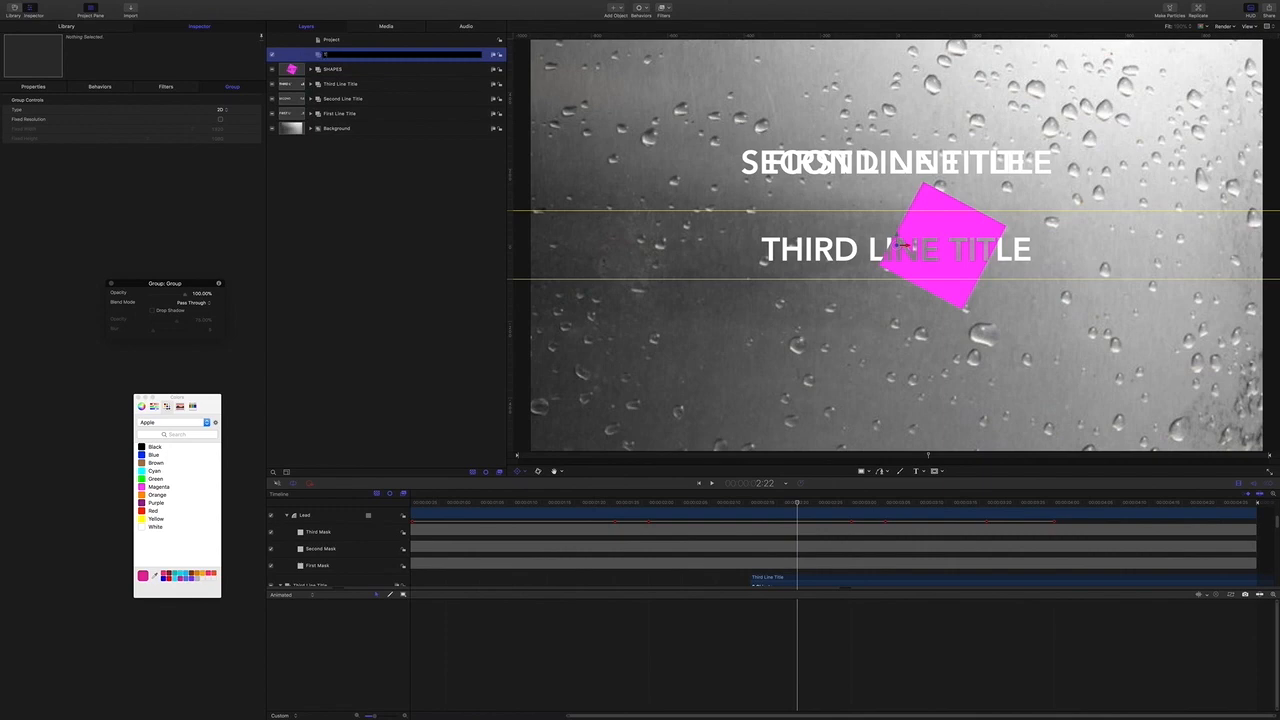
{"action": "key", "text": "Return"}
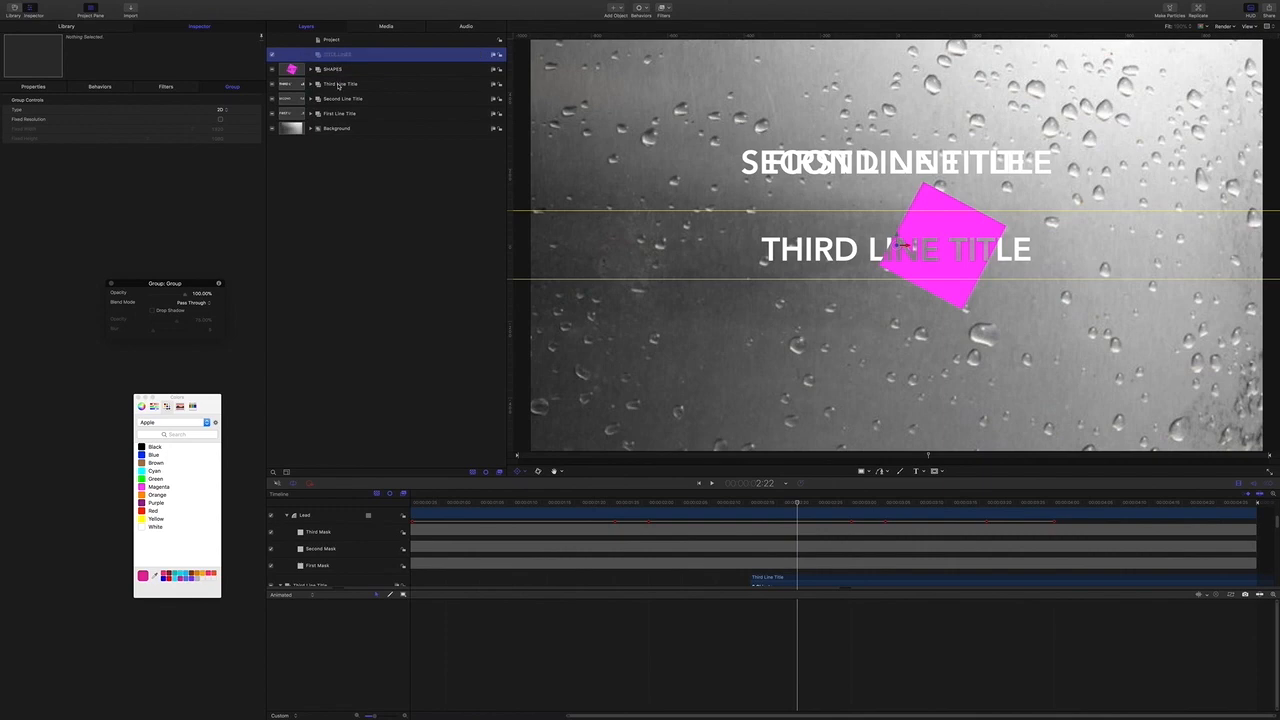
Move the Third, Second and First Line Title groups together into the TITLE LINES group.
{"action": "left_click", "coordinate": [339, 85]}
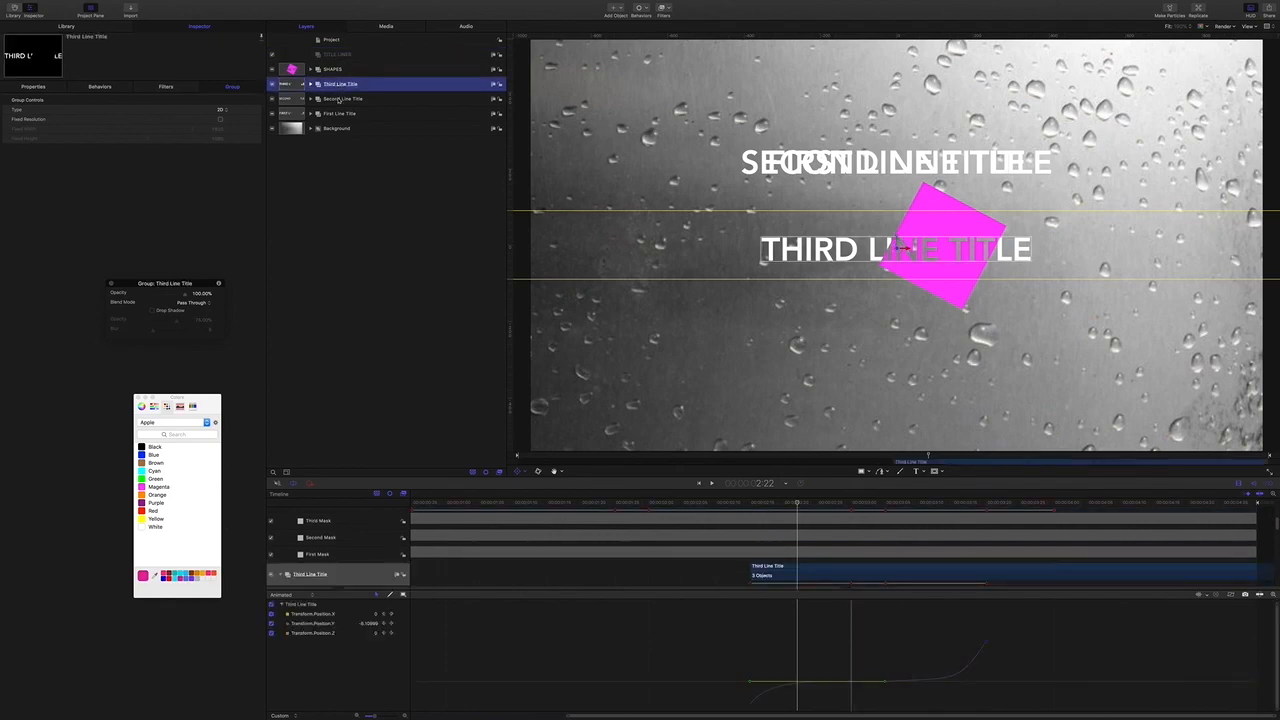
{"action": "left_click", "coordinate": [339, 99], "text": "shift"}
{"action": "left_click", "coordinate": [339, 113], "text": "shift"}
{"action": "left_click_drag", "start_coordinate": [339, 102], "coordinate": [320, 72]}
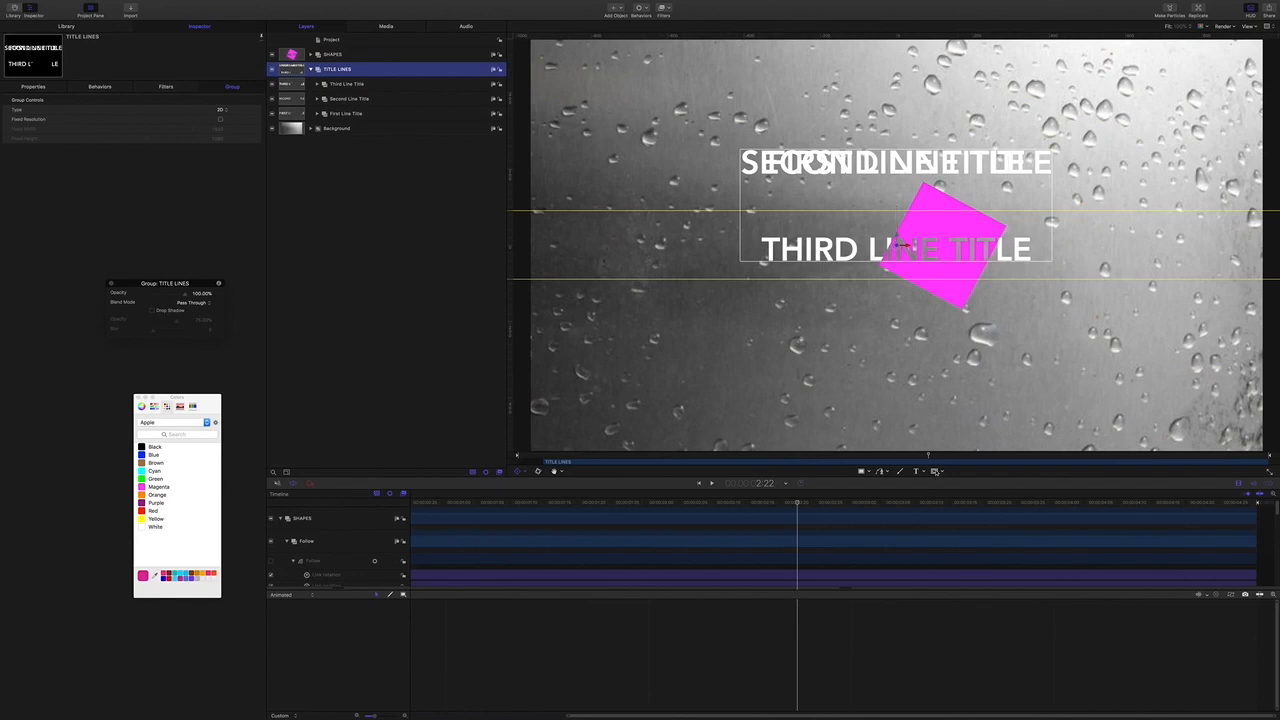
Draw a rectangle mask on the TITLE LINES group between the two horizontal guides, wide enough to cover every title line.
{"action": "left_click", "coordinate": [934, 471]}
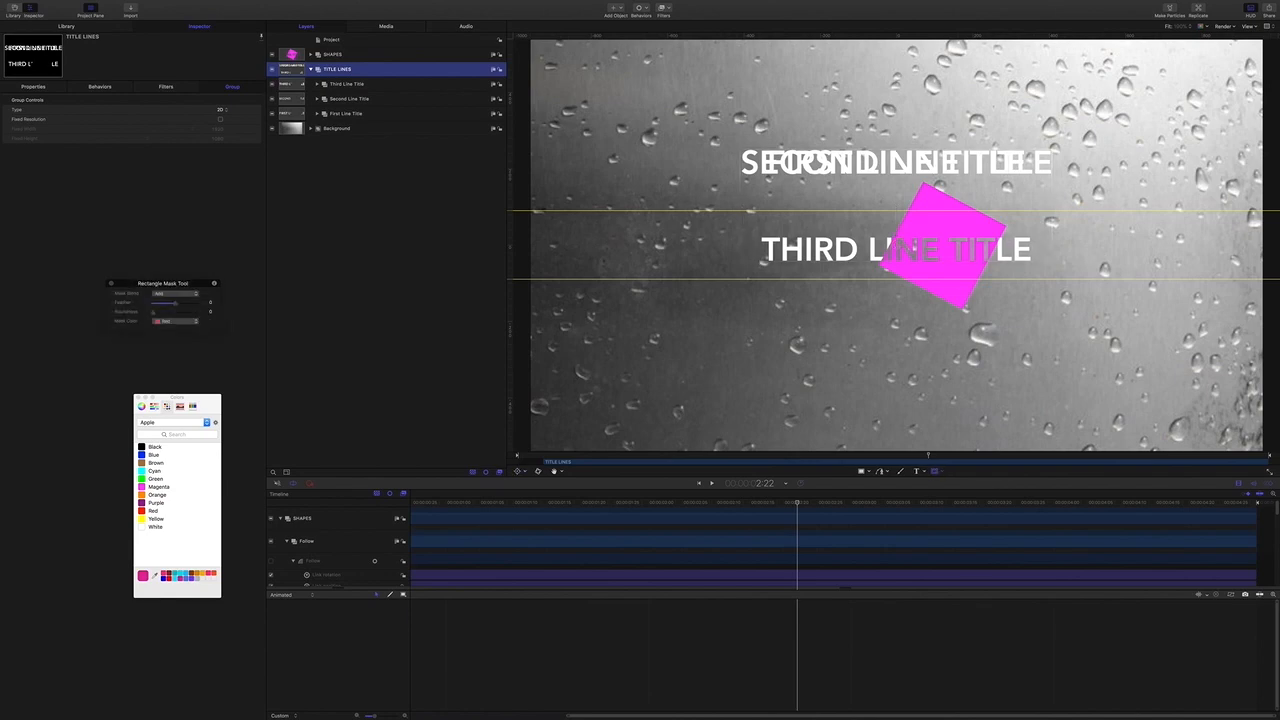
{"action": "left_click_drag", "start_coordinate": [743, 212], "coordinate": [1063, 279]}
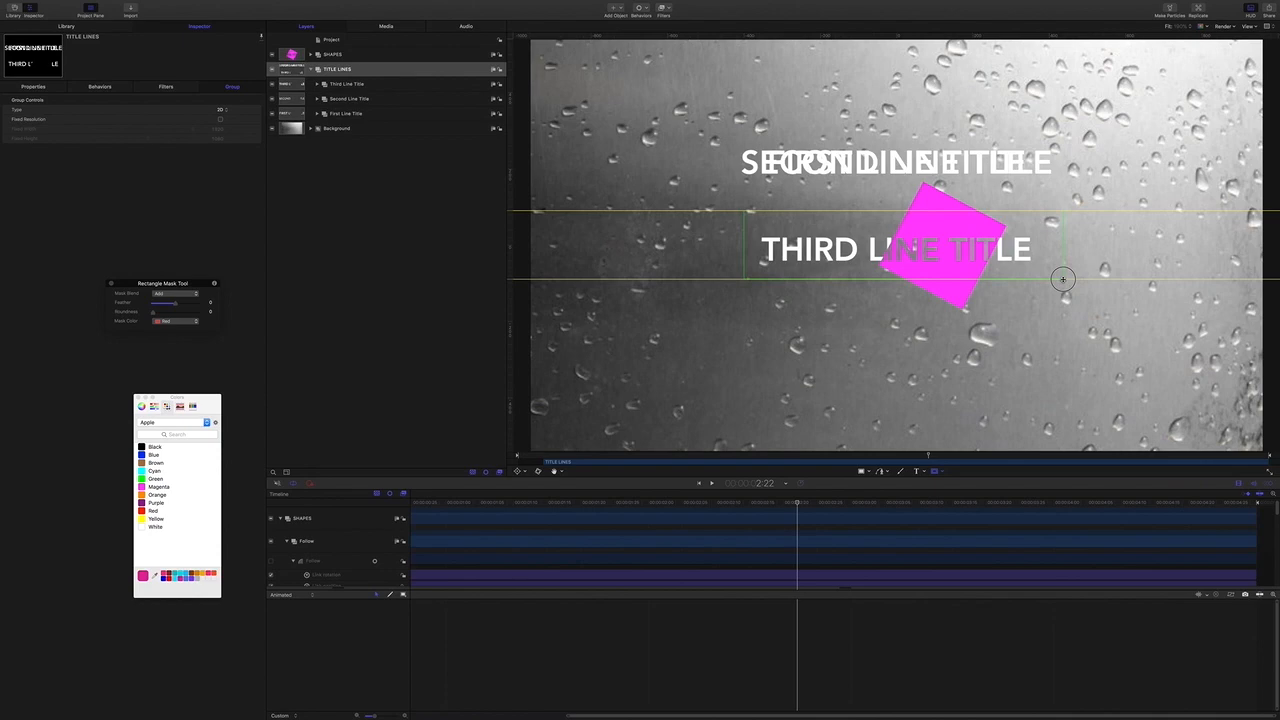
{"action": "left_click_drag", "start_coordinate": [1063, 279], "coordinate": [1065, 278]}
{"action": "left_click_drag", "start_coordinate": [744, 245], "coordinate": [724, 244]}
Play the animation from the start to check the masked titles, collapse TITLE LINES and scrub to frame 26.
{"action": "left_click_drag", "start_coordinate": [797, 504], "coordinate": [323, 343]}
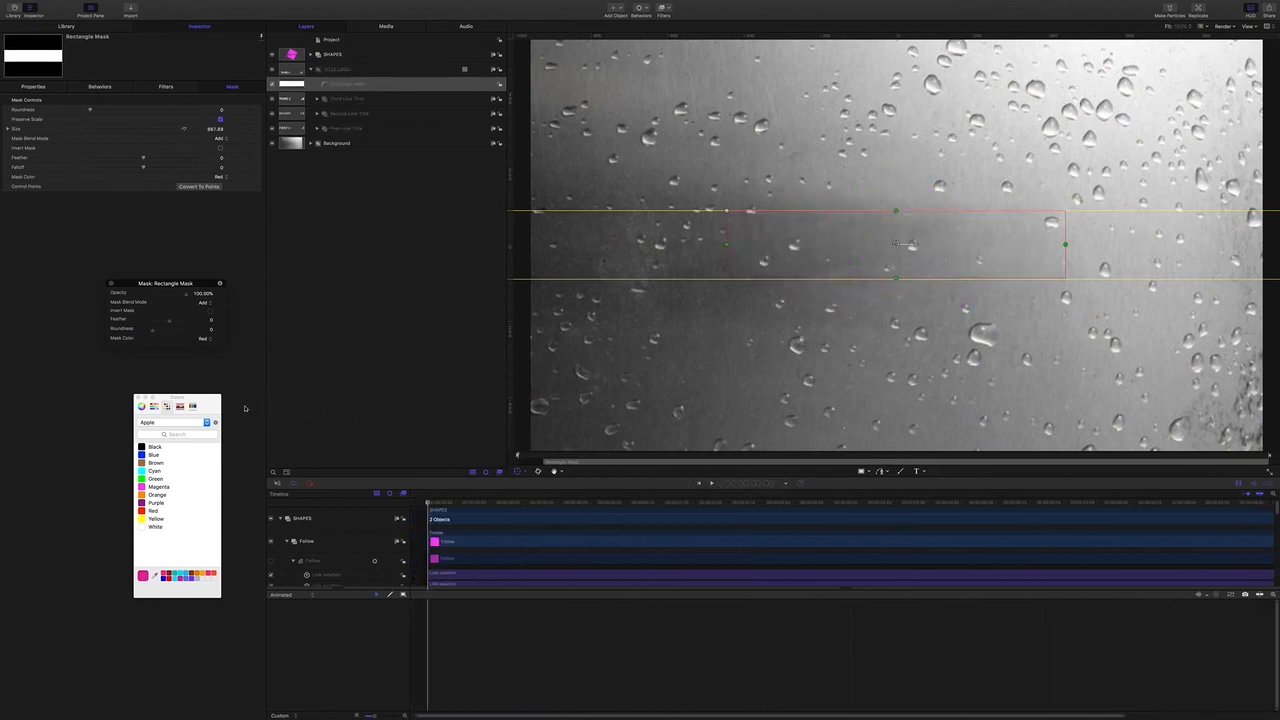
{"action": "left_click", "coordinate": [324, 345]}
{"action": "key", "text": "space"}
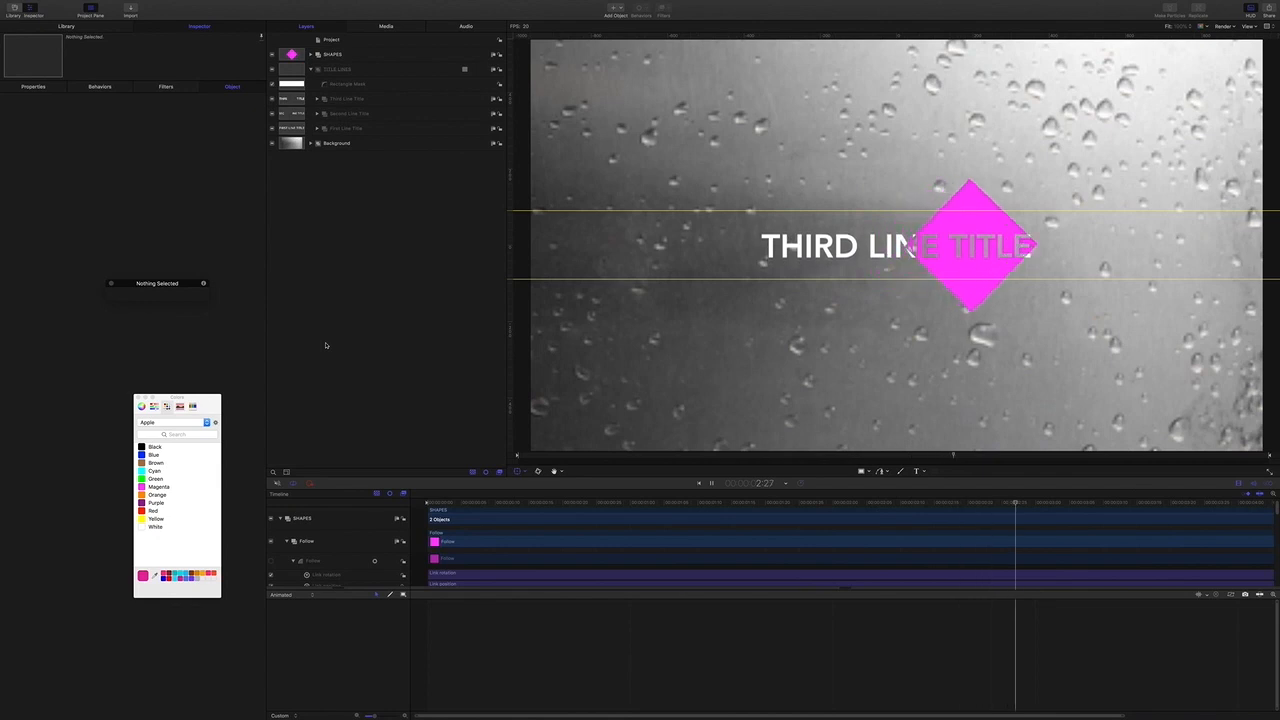
{"action": "key", "text": "space"}
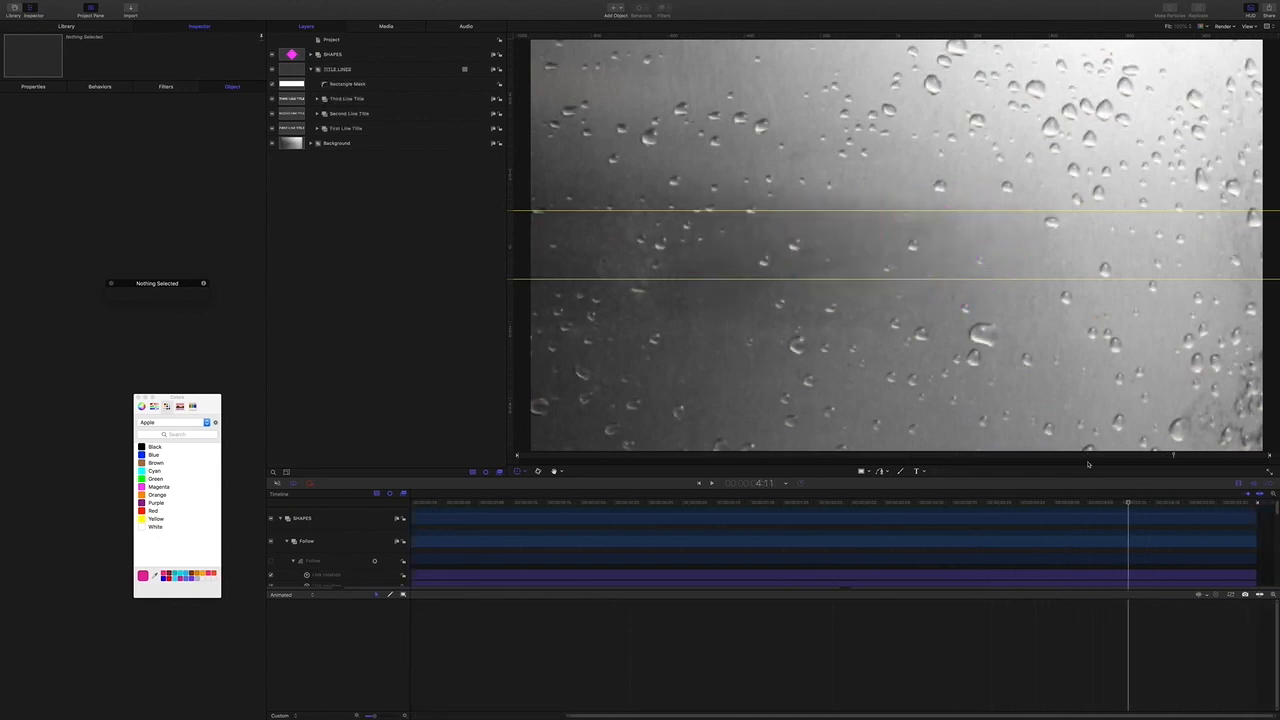
{"action": "left_click_drag", "start_coordinate": [1128, 504], "coordinate": [149, 354]}
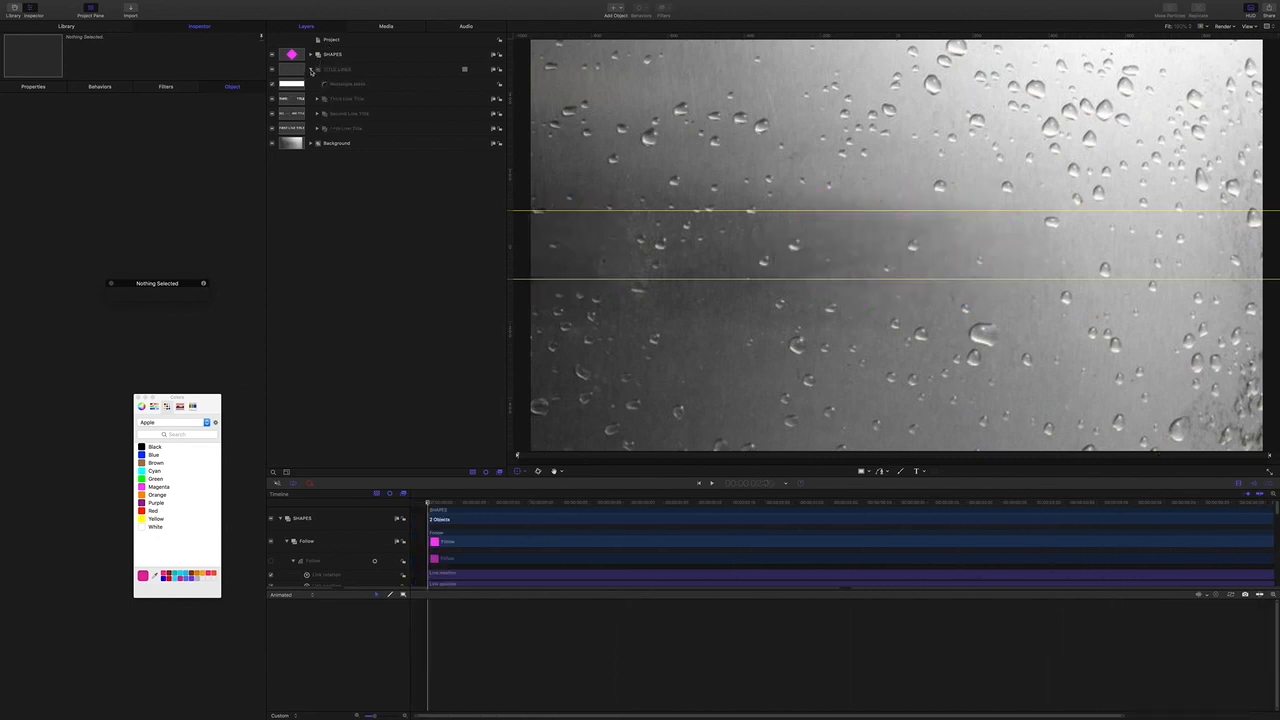
{"action": "left_click", "coordinate": [311, 69]}
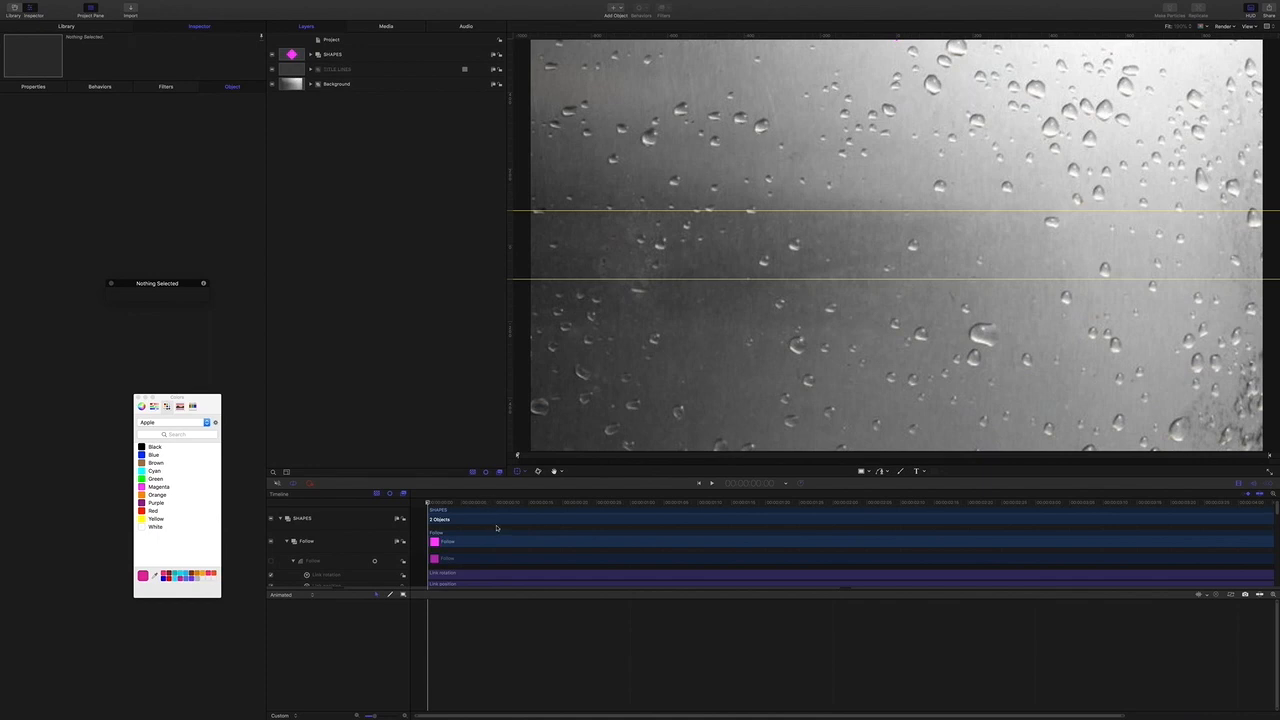
{"action": "left_click_drag", "start_coordinate": [430, 502], "coordinate": [603, 527]}
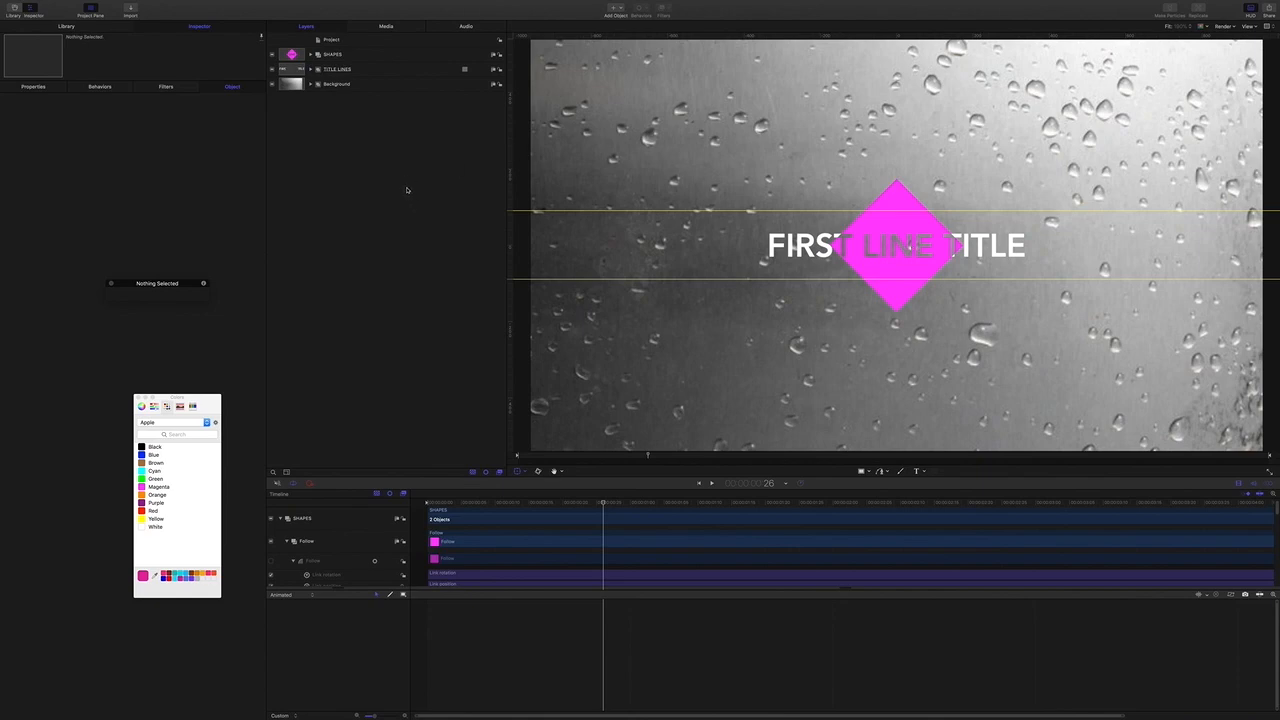
Create a new group named Buffer and move it into the Background group.
{"action": "key", "text": "super+shift+n"}
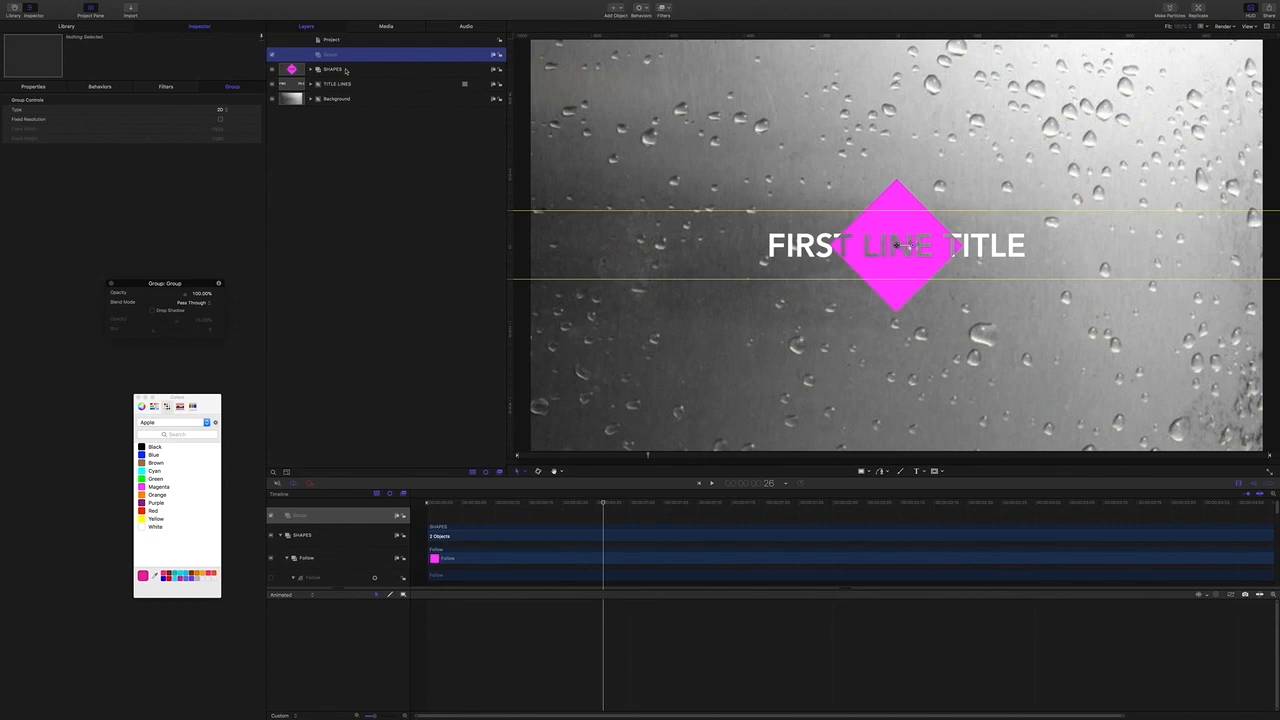
{"action": "double_click", "coordinate": [330, 55]}
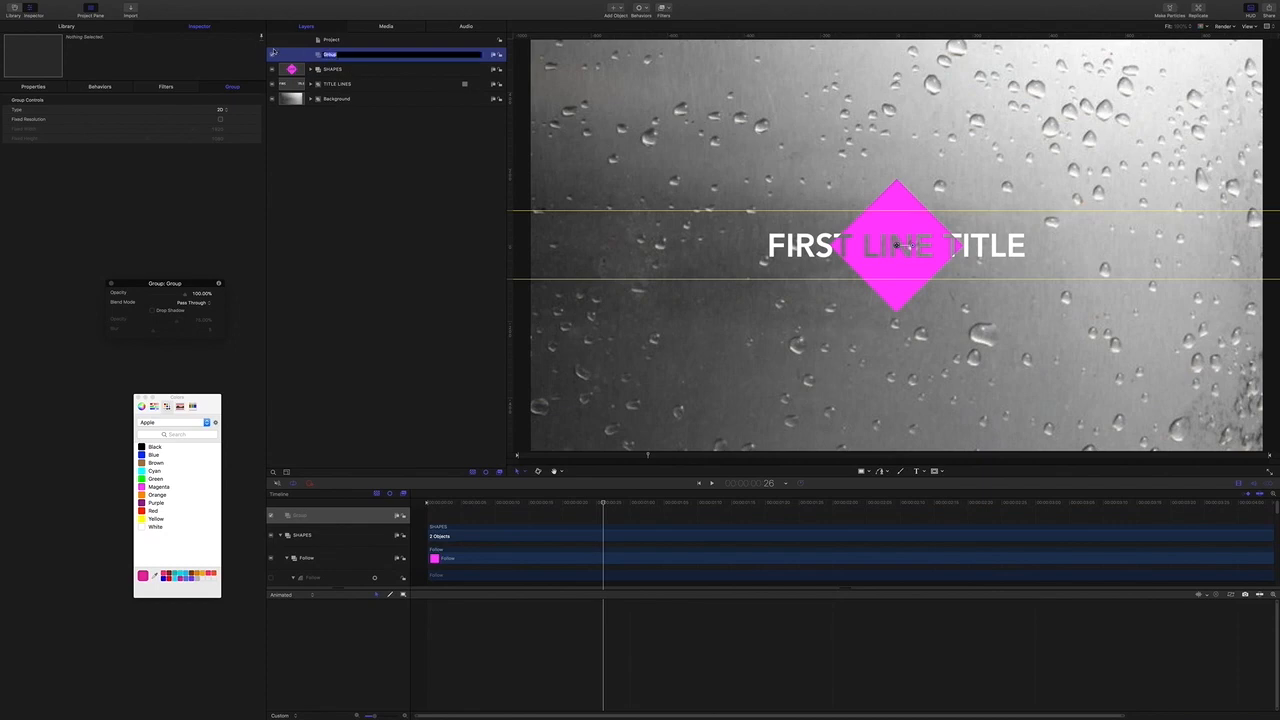
{"action": "type", "text": "Button"}
{"action": "key", "text": "Return"}
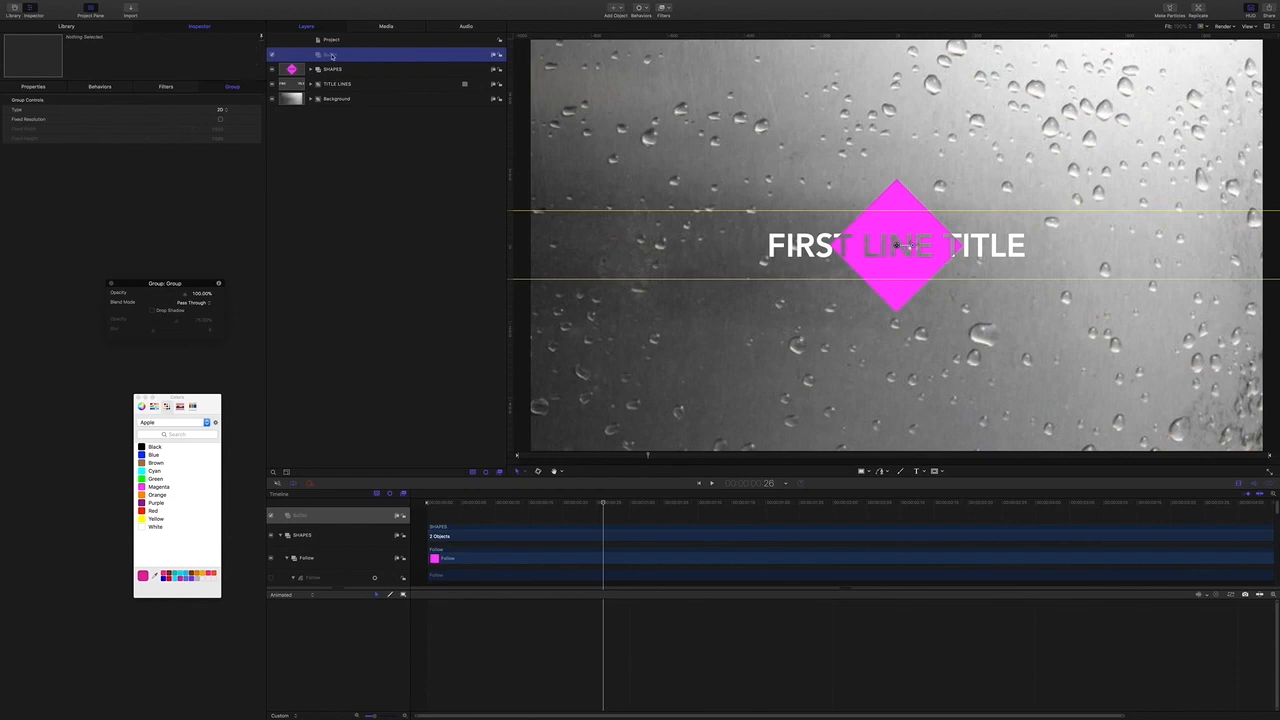
{"action": "left_click_drag", "start_coordinate": [330, 55], "coordinate": [332, 100]}
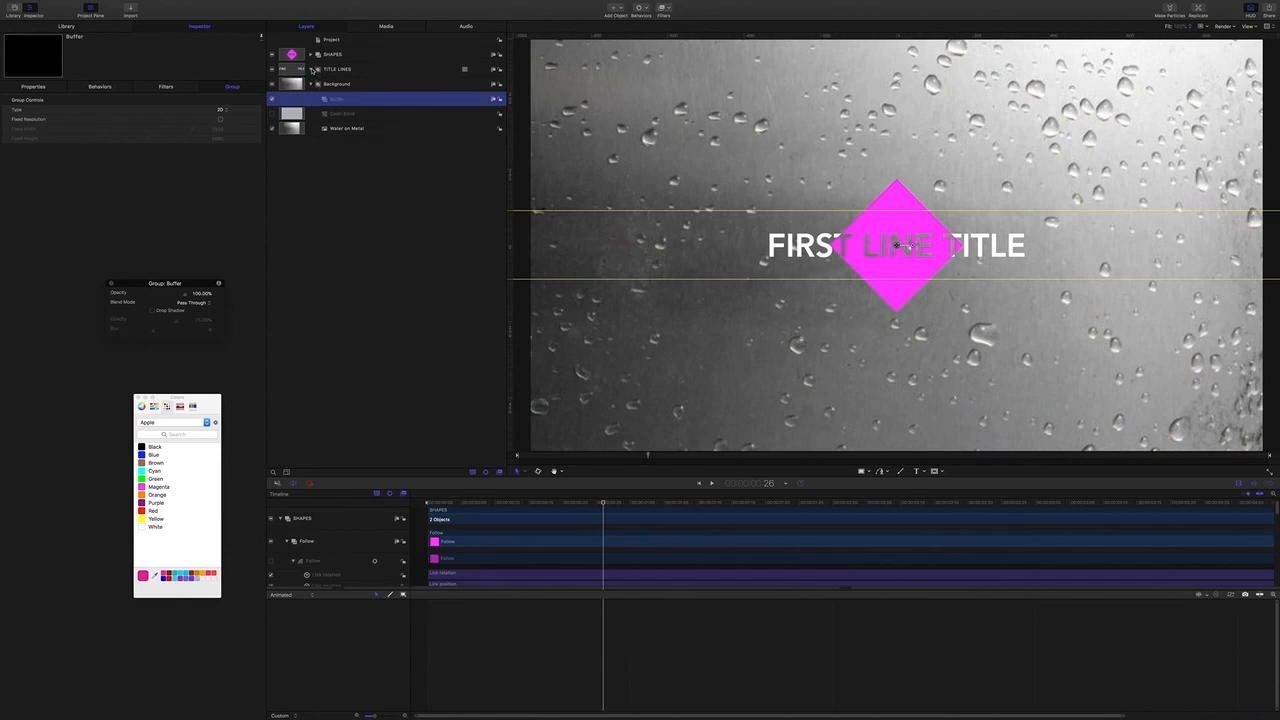
Link First Solid's Position to the First Line Title group with a Link parameter behavior, and move First Solid into the Buffer group.
{"action": "left_click", "coordinate": [312, 69]}
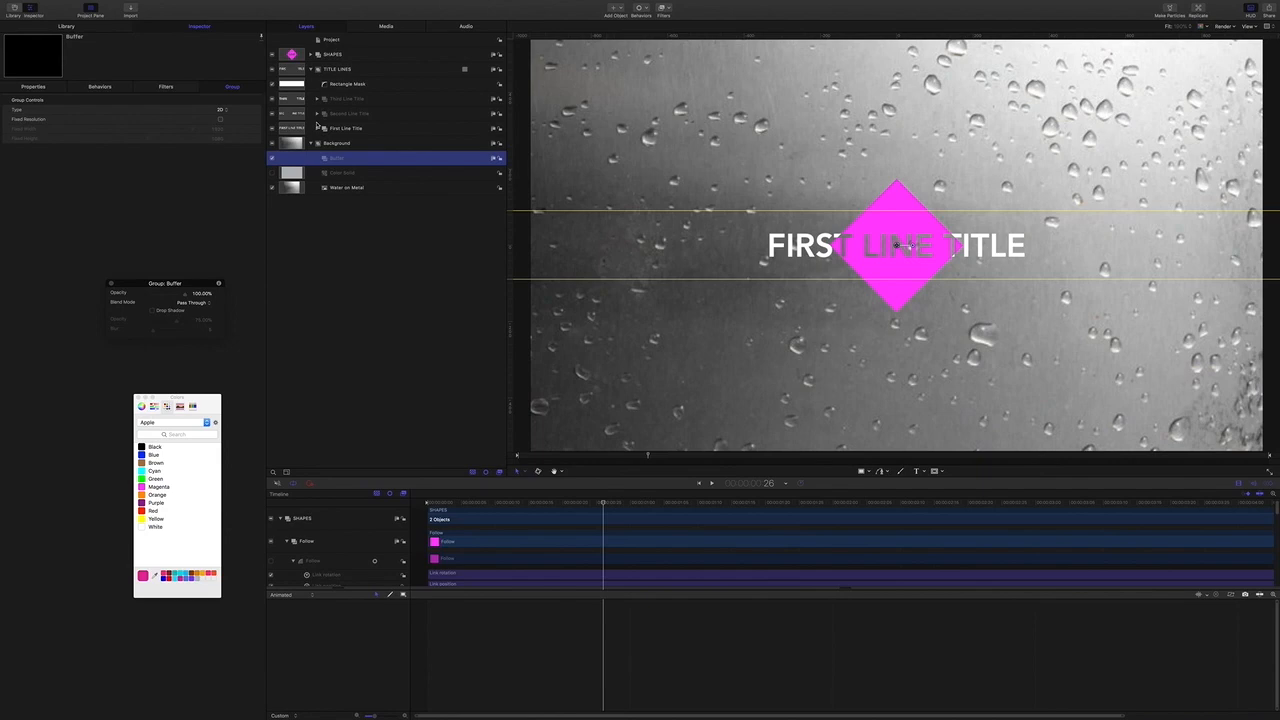
{"action": "left_click", "coordinate": [318, 128]}
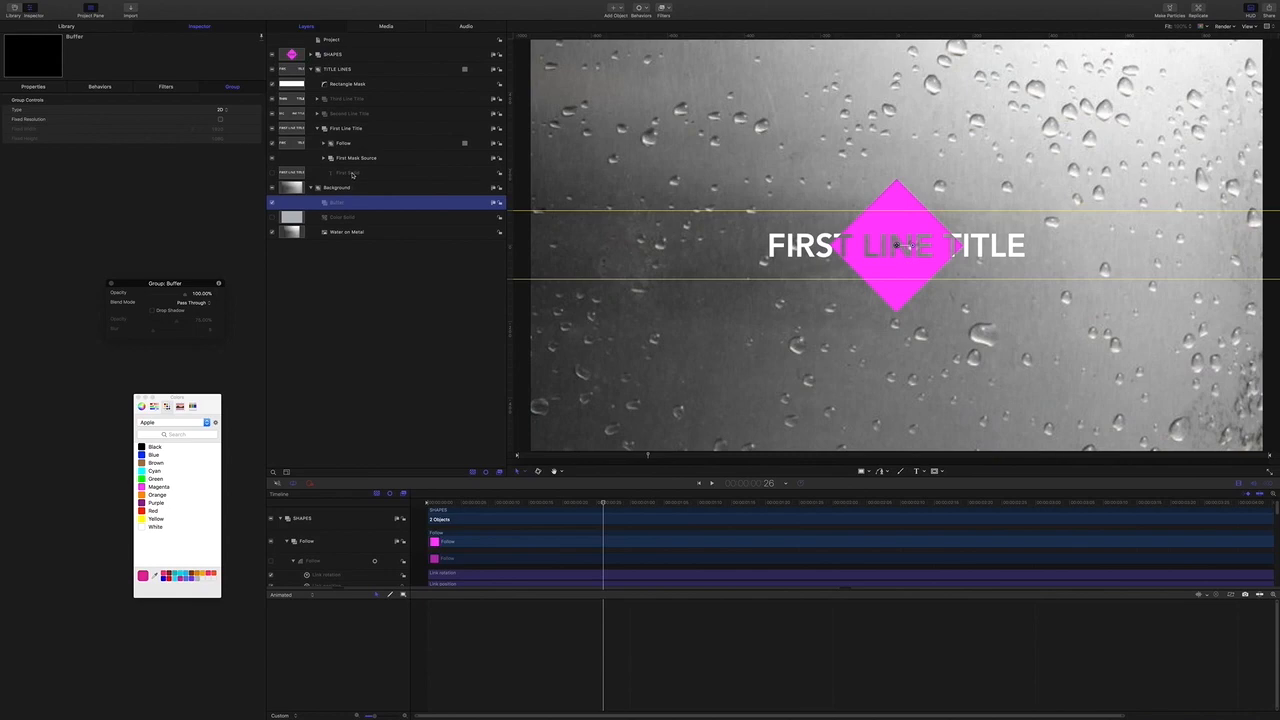
{"action": "left_click", "coordinate": [352, 175]}
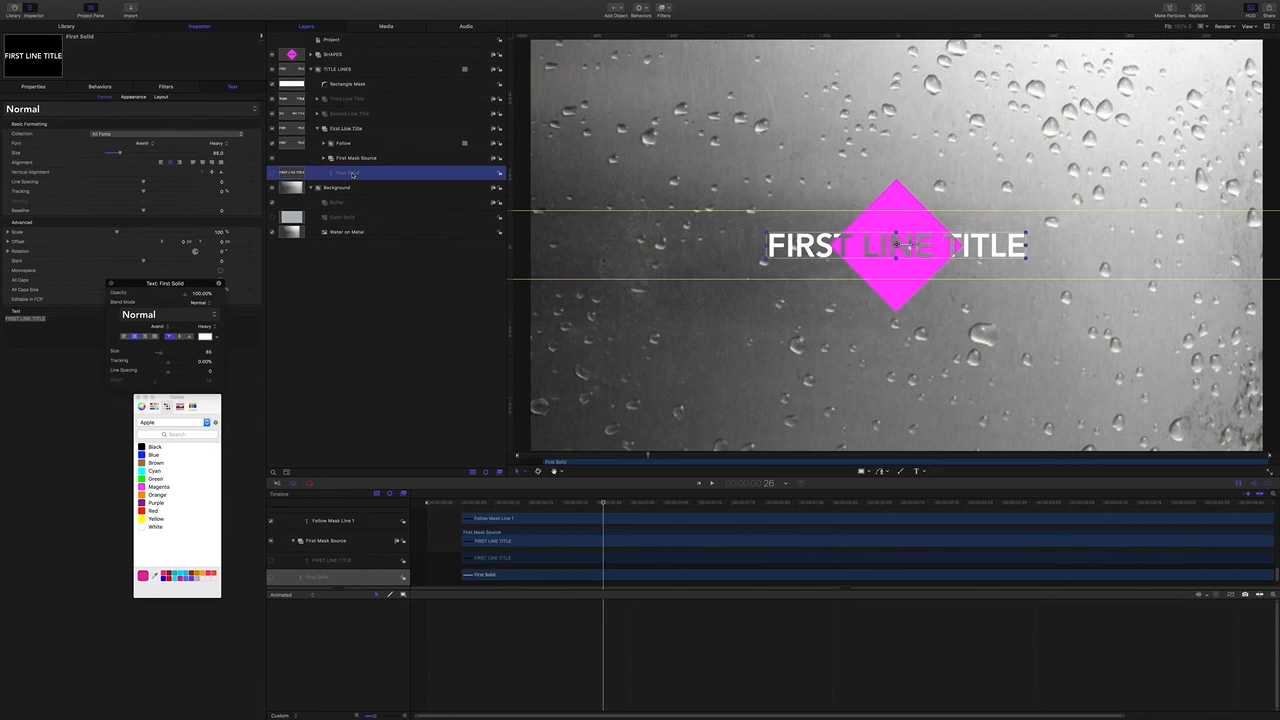
{"action": "left_click", "coordinate": [50, 87]}
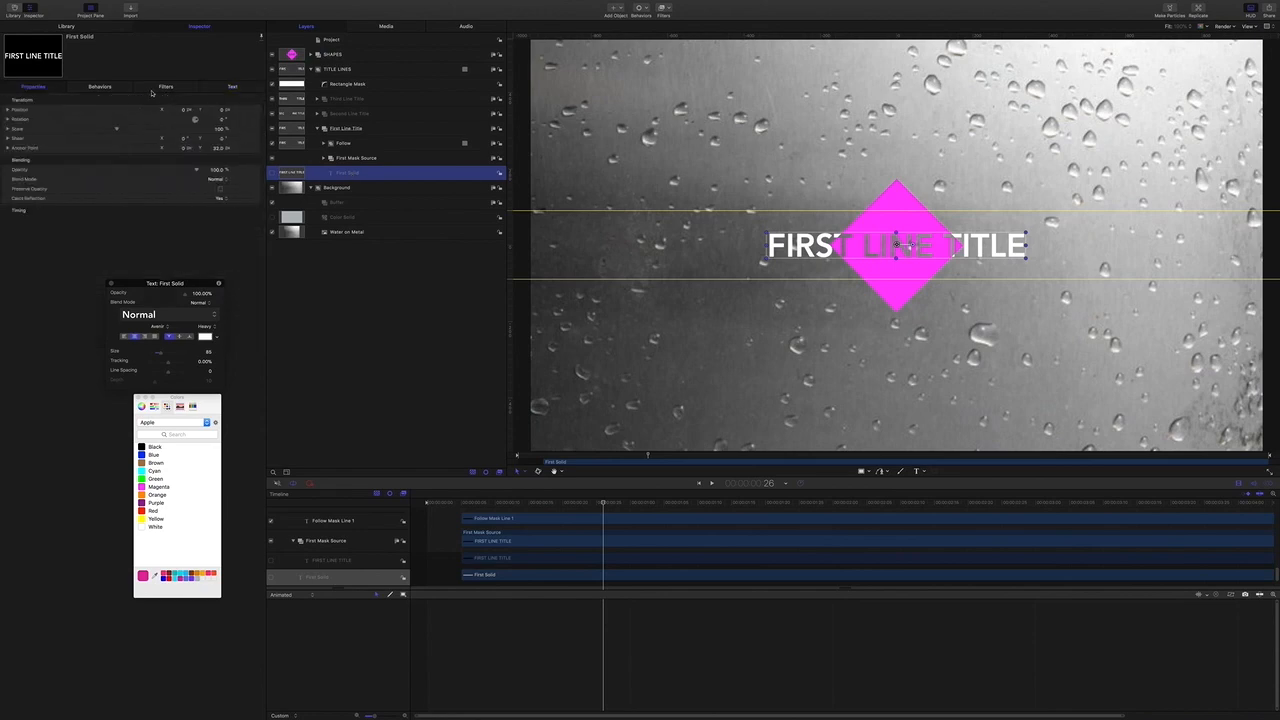
{"action": "left_click", "coordinate": [258, 111]}
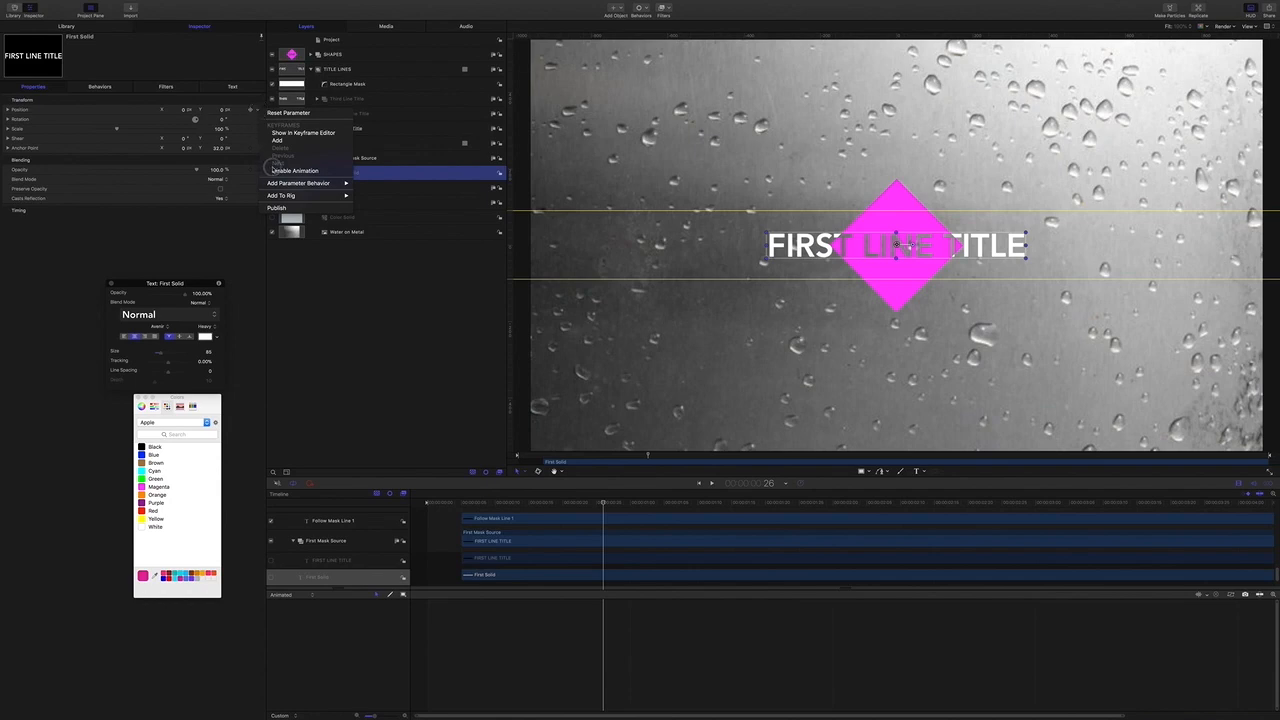
{"action": "mouse_move", "coordinate": [300, 183]}
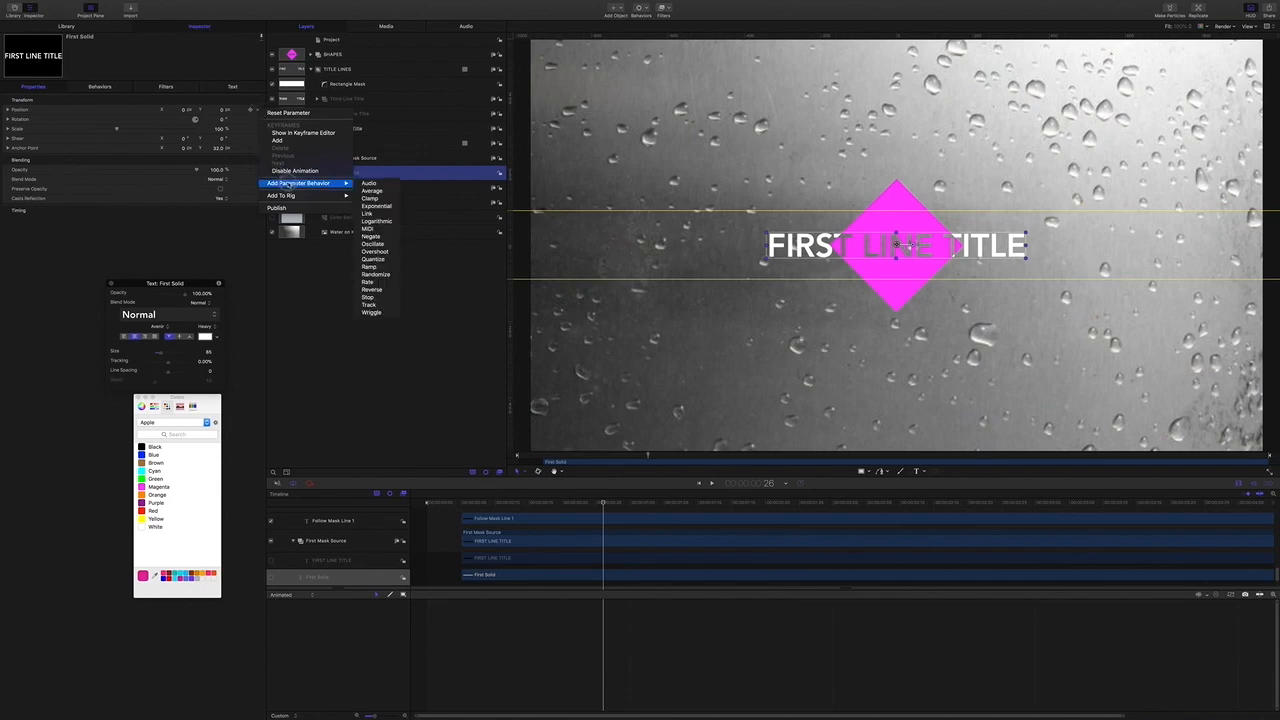
{"action": "left_click", "coordinate": [380, 213]}
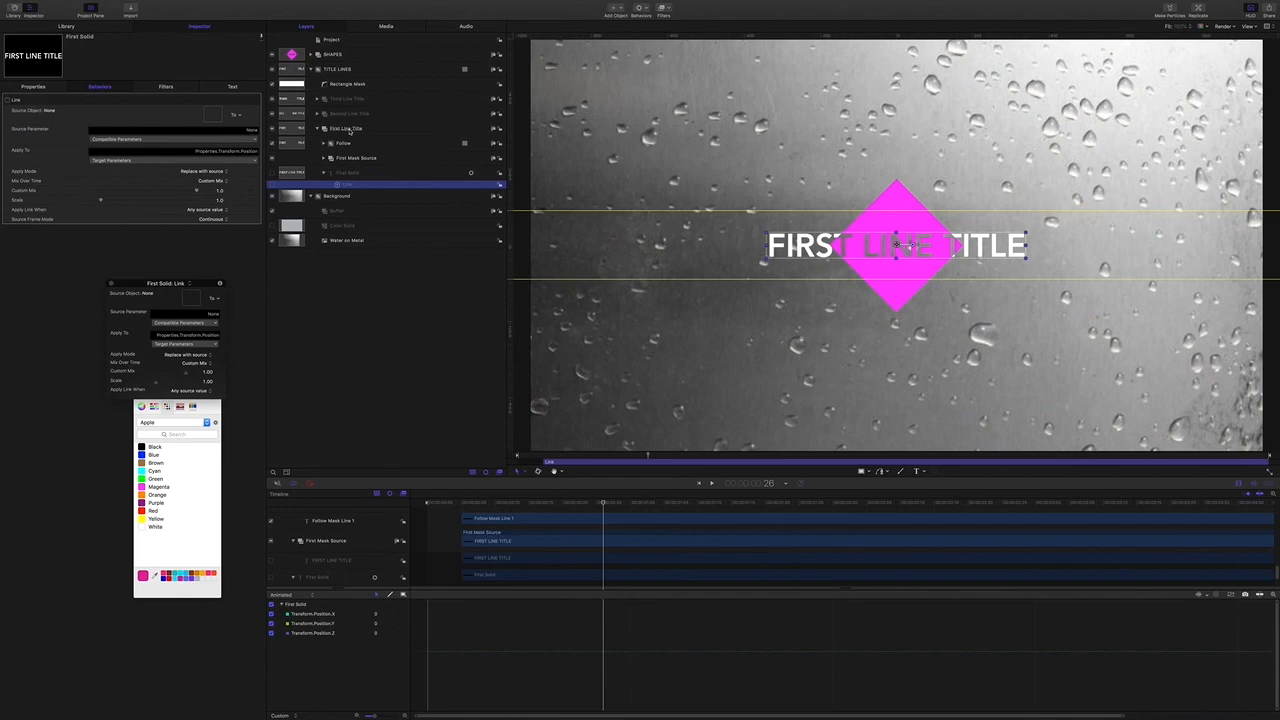
{"action": "left_click_drag", "start_coordinate": [349, 131], "coordinate": [211, 117]}
{"action": "left_click_drag", "start_coordinate": [211, 115], "coordinate": [212, 116]}
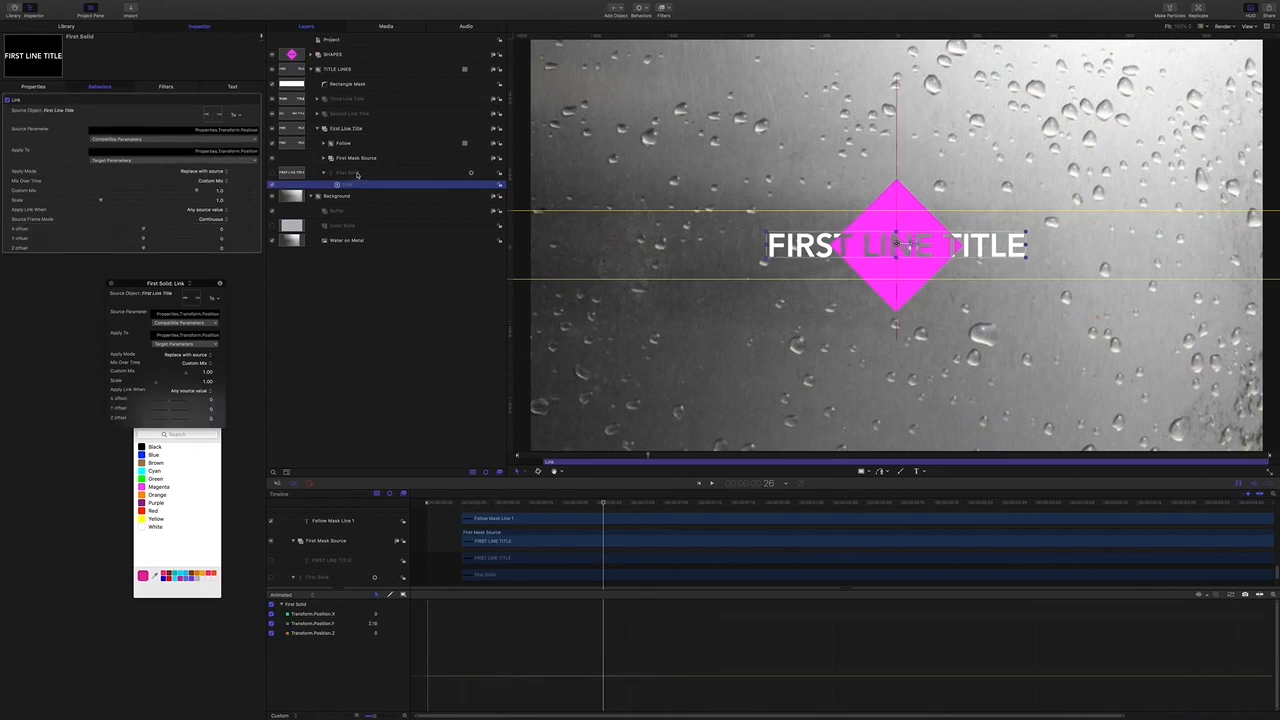
{"action": "left_click_drag", "start_coordinate": [346, 184], "coordinate": [345, 212]}
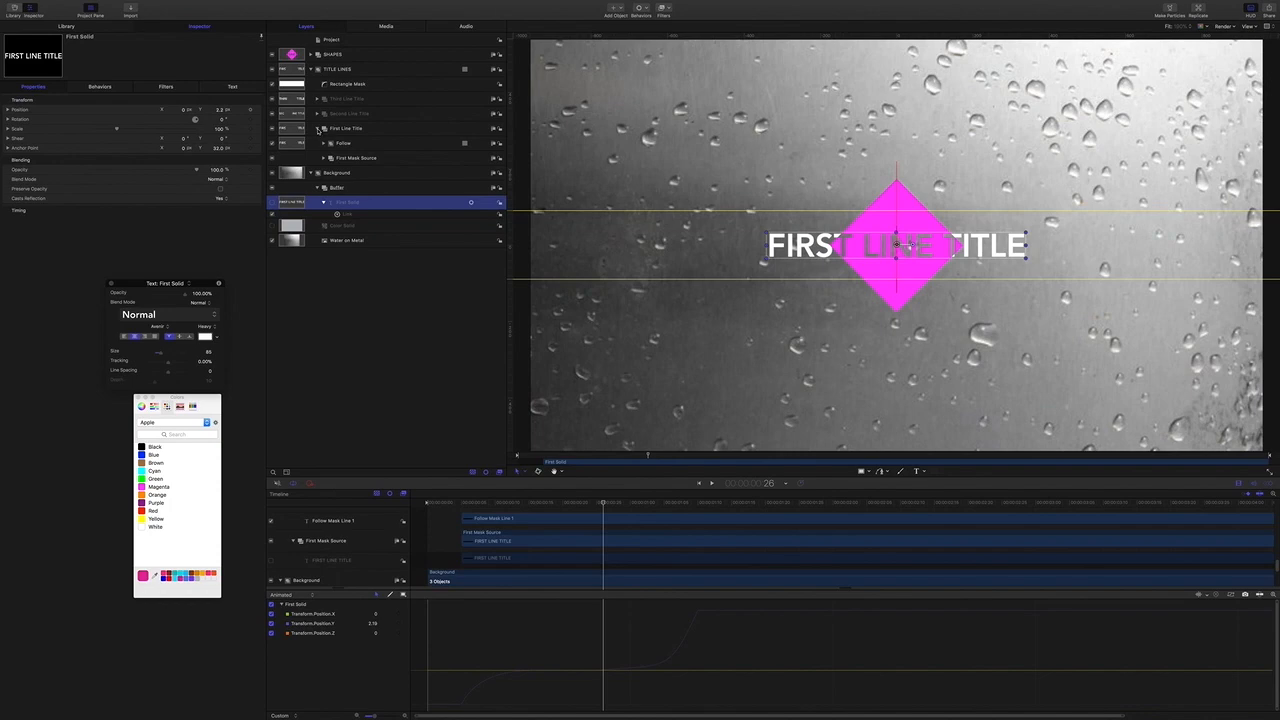
Link Second Solid's Position to the Second Line Title group with a Link parameter behavior, and move Second Solid into the Buffer group.
{"action": "left_click", "coordinate": [318, 129]}
{"action": "left_click", "coordinate": [318, 114]}
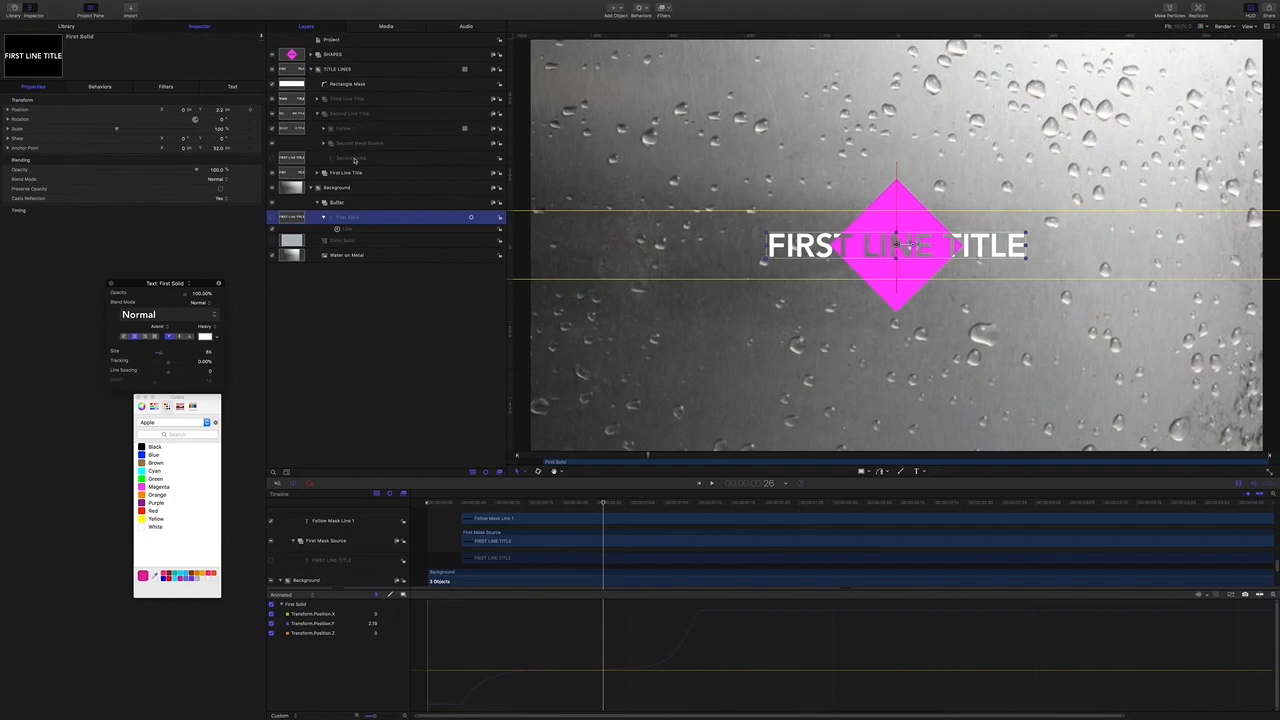
{"action": "left_click", "coordinate": [353, 158]}
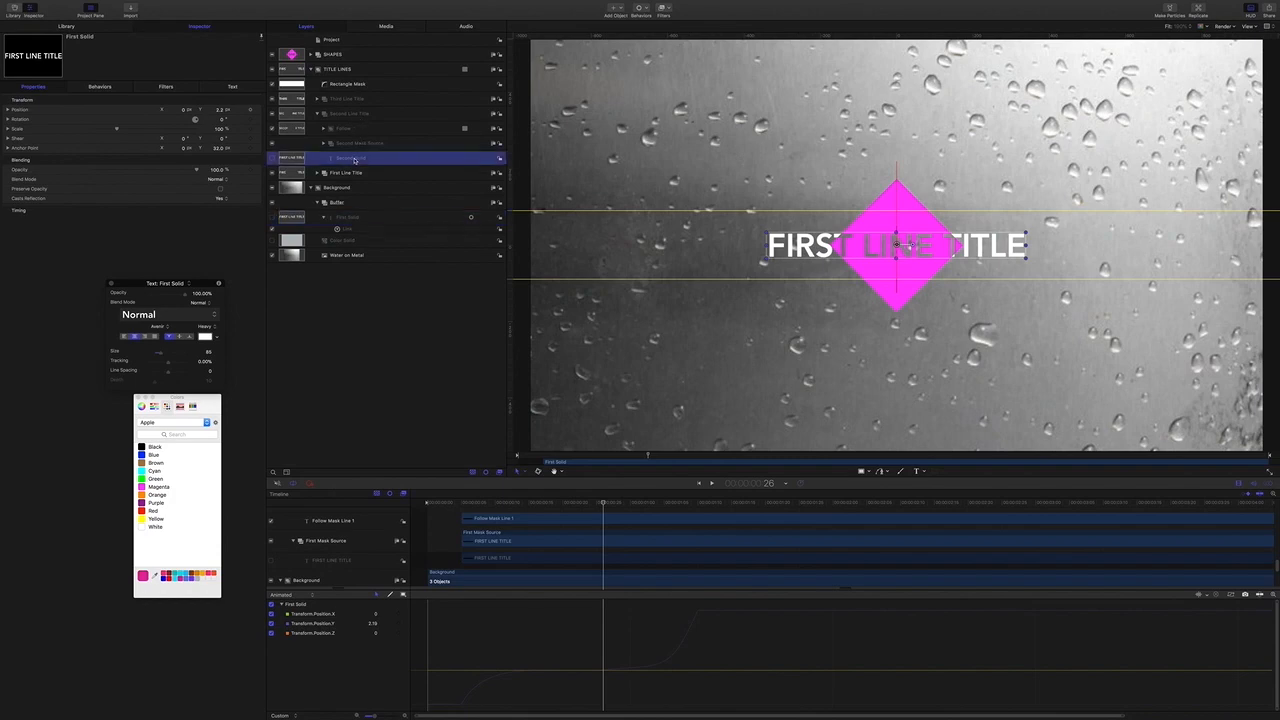
{"action": "left_click", "coordinate": [265, 111]}
{"action": "mouse_move", "coordinate": [325, 188]}
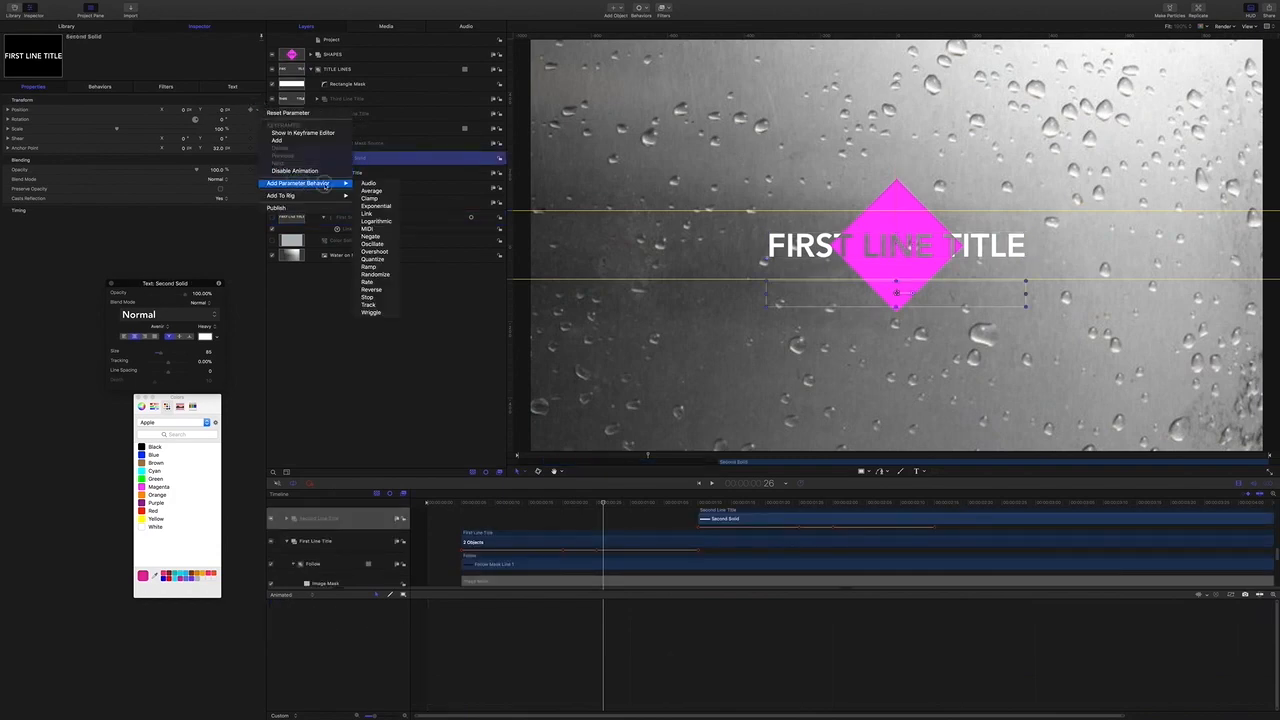
{"action": "left_click", "coordinate": [370, 213]}
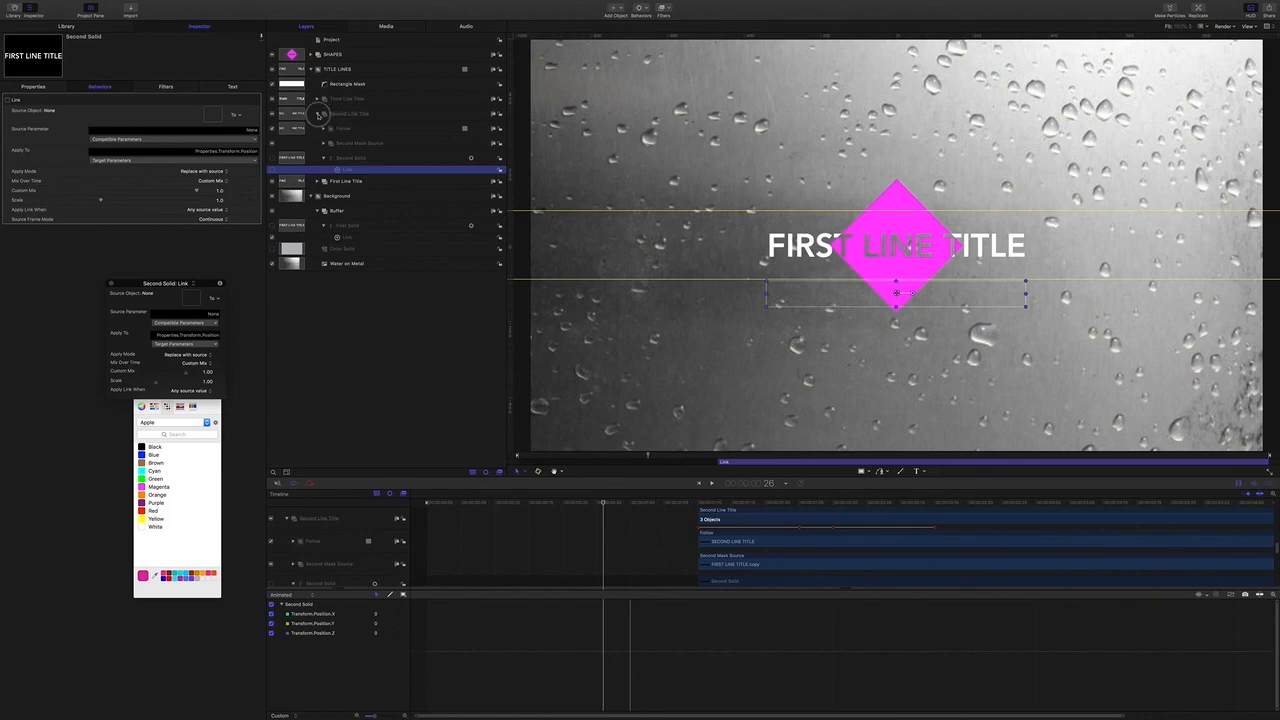
{"action": "left_click_drag", "start_coordinate": [234, 123], "coordinate": [214, 115]}
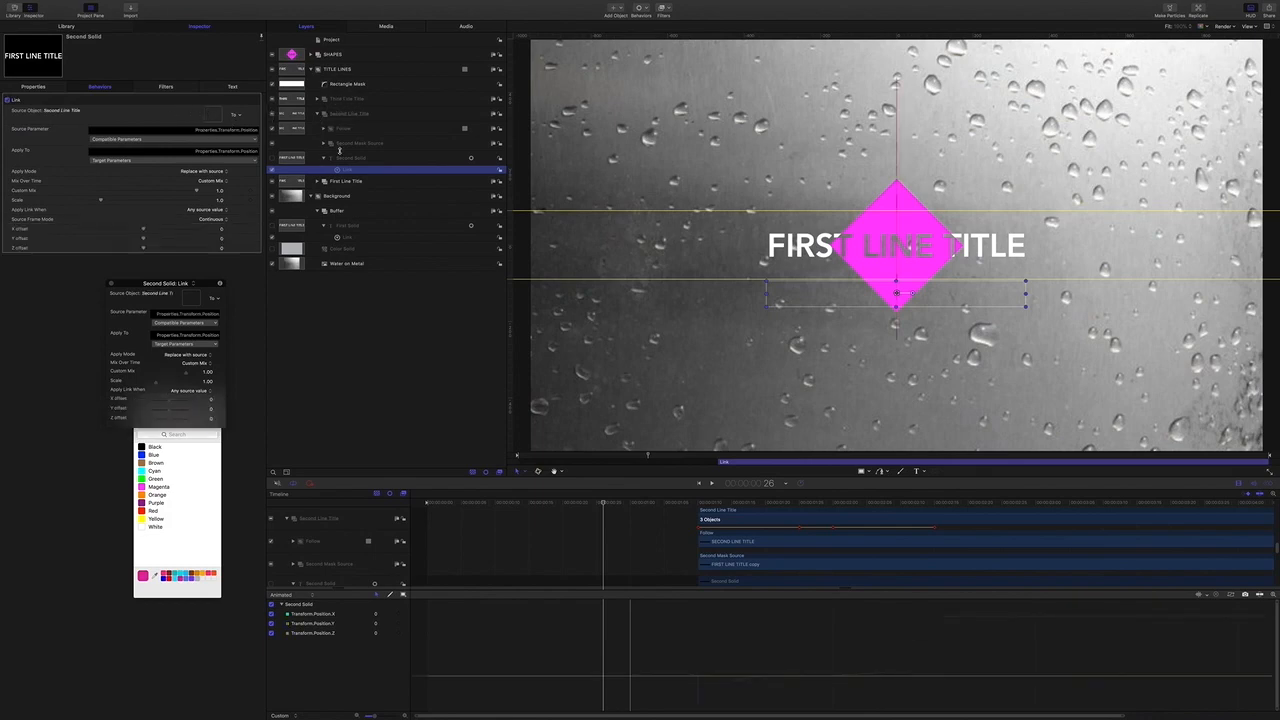
{"action": "left_click_drag", "start_coordinate": [359, 161], "coordinate": [346, 213]}
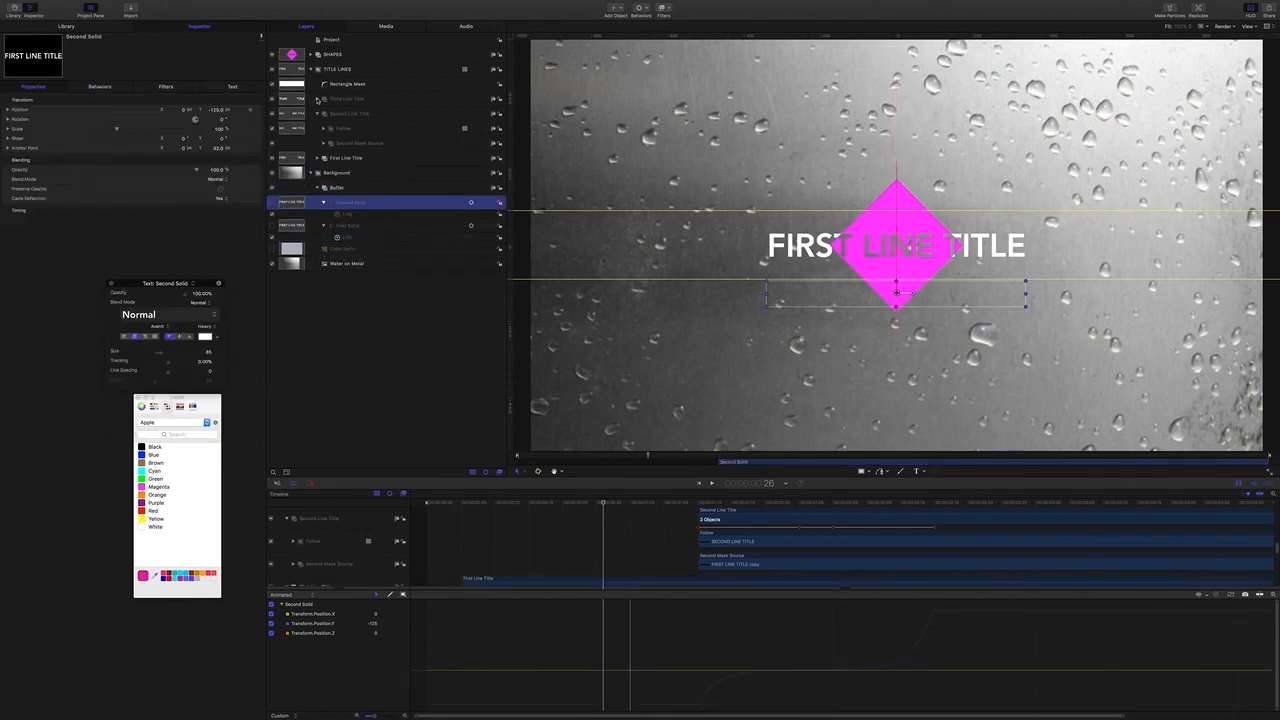
Rename the THIRD LINE TITLE text layer inside the Third Line Title group as Third solid.
{"action": "left_click", "coordinate": [317, 99]}
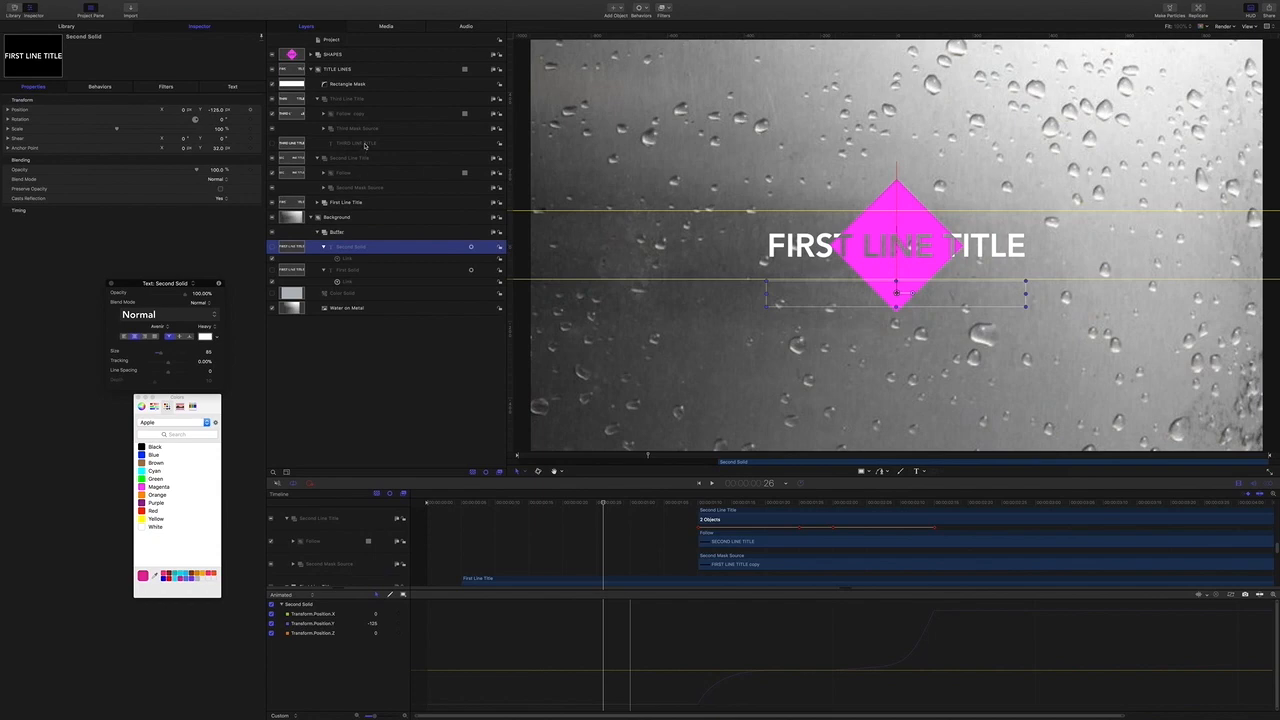
{"action": "left_click", "coordinate": [355, 143]}
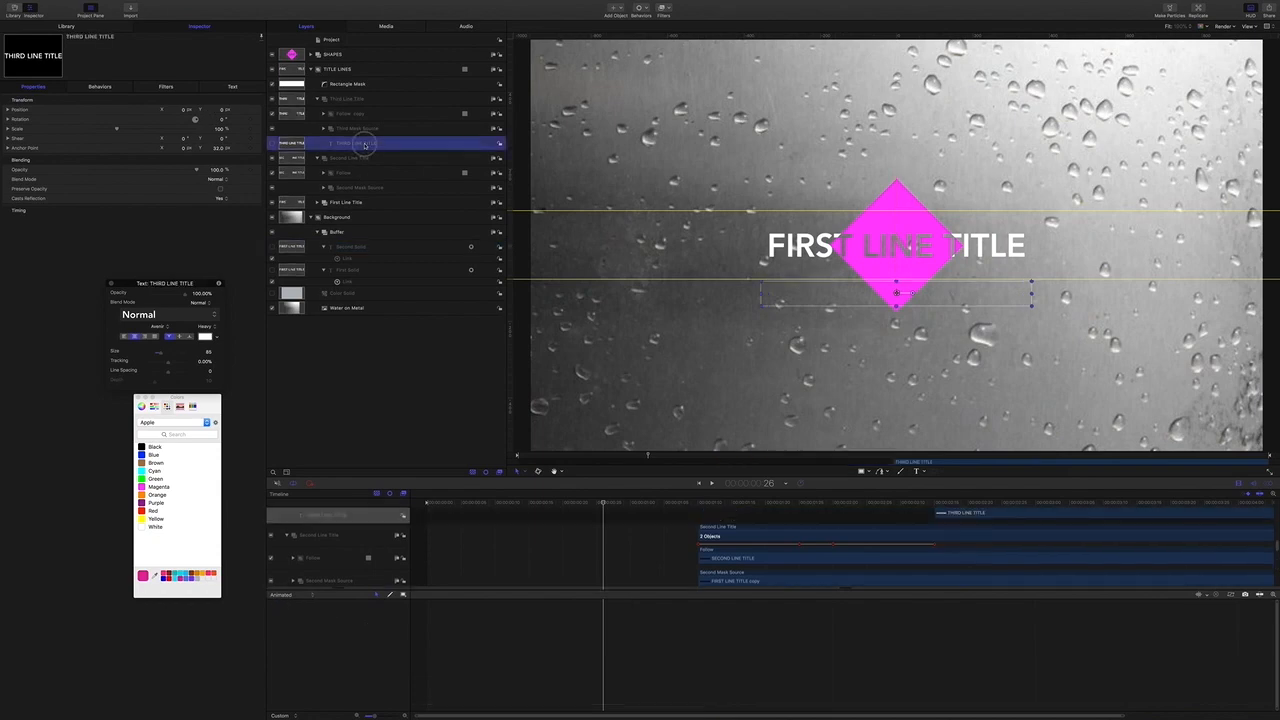
{"action": "left_click", "coordinate": [365, 145]}
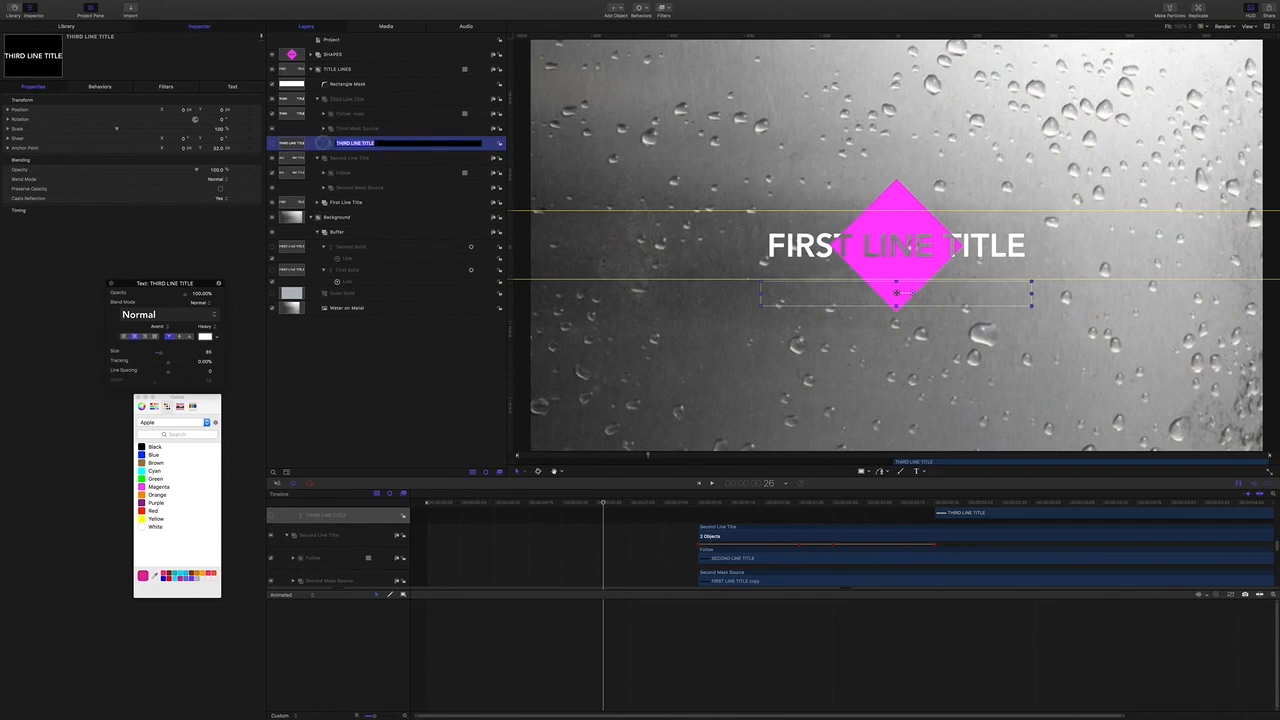
{"action": "type", "text": "T"}
{"action": "key", "text": "Return"}
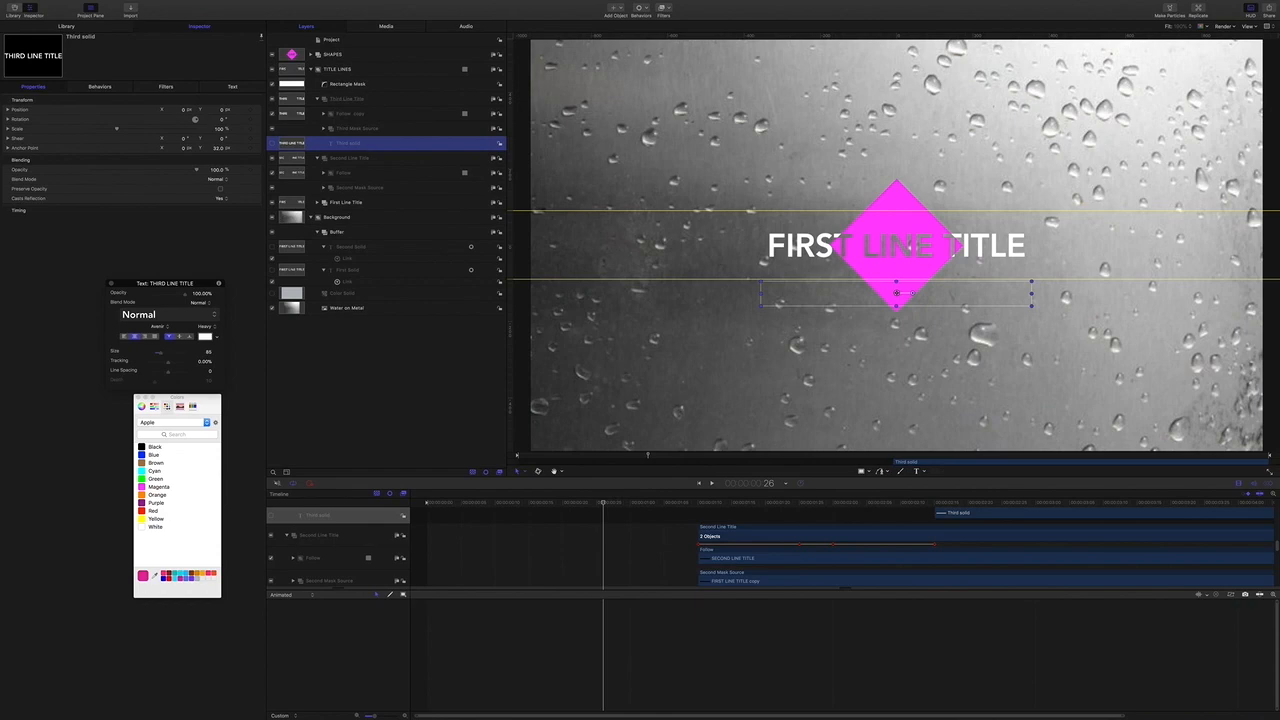
Link Third solid's Position to the Third Line Title group with a Link parameter behavior, and move Third solid into the Buffer group.
{"action": "left_click", "coordinate": [257, 111]}
{"action": "mouse_move", "coordinate": [297, 185]}
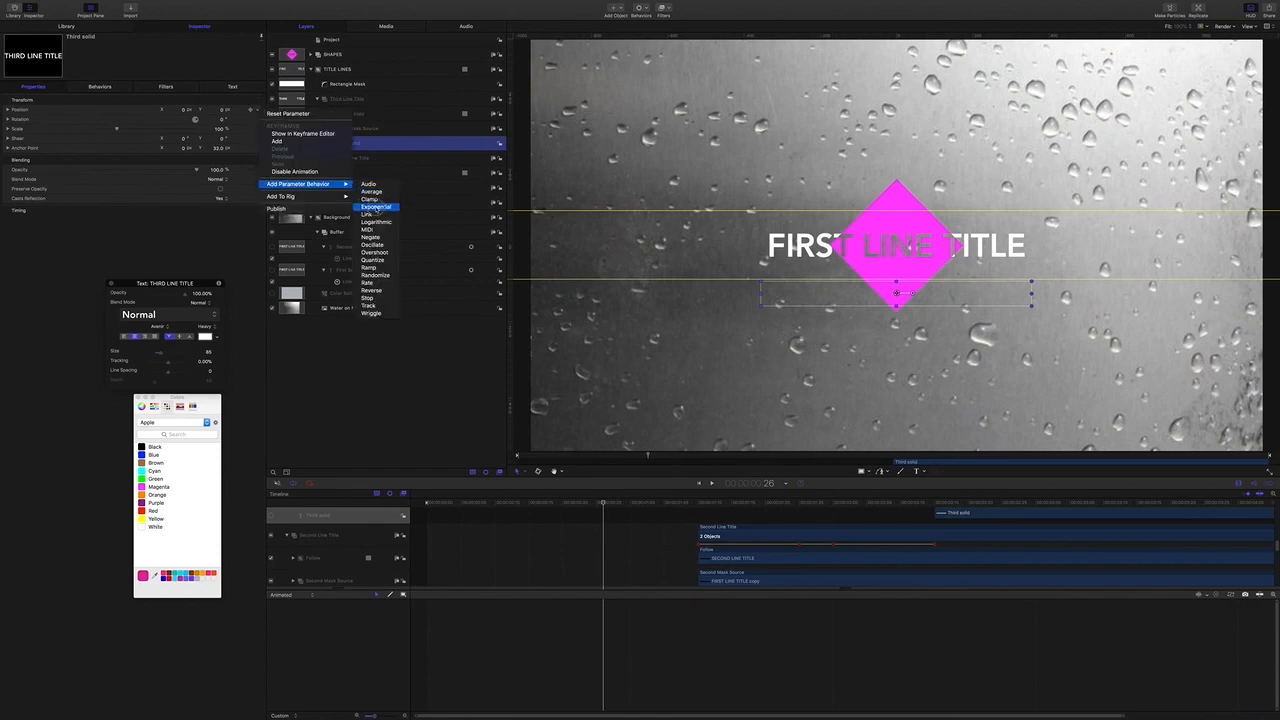
{"action": "left_click", "coordinate": [368, 214]}
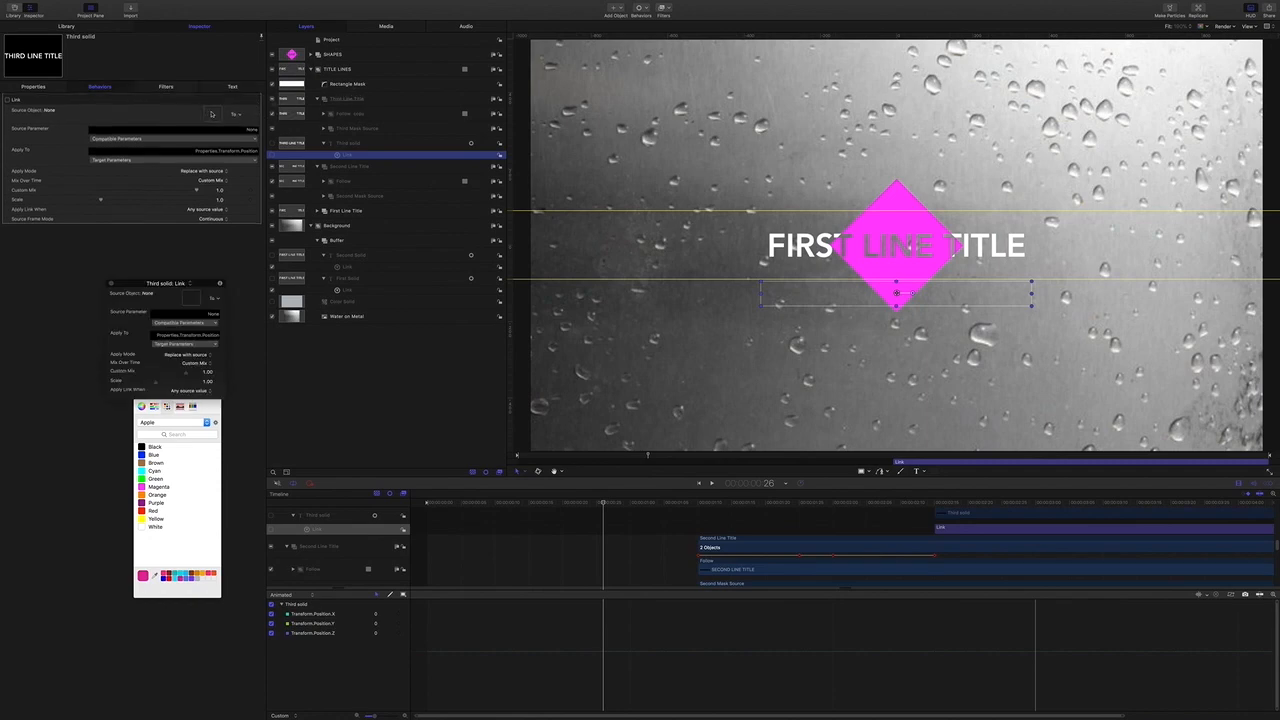
{"action": "left_click_drag", "start_coordinate": [357, 146], "coordinate": [348, 246]}
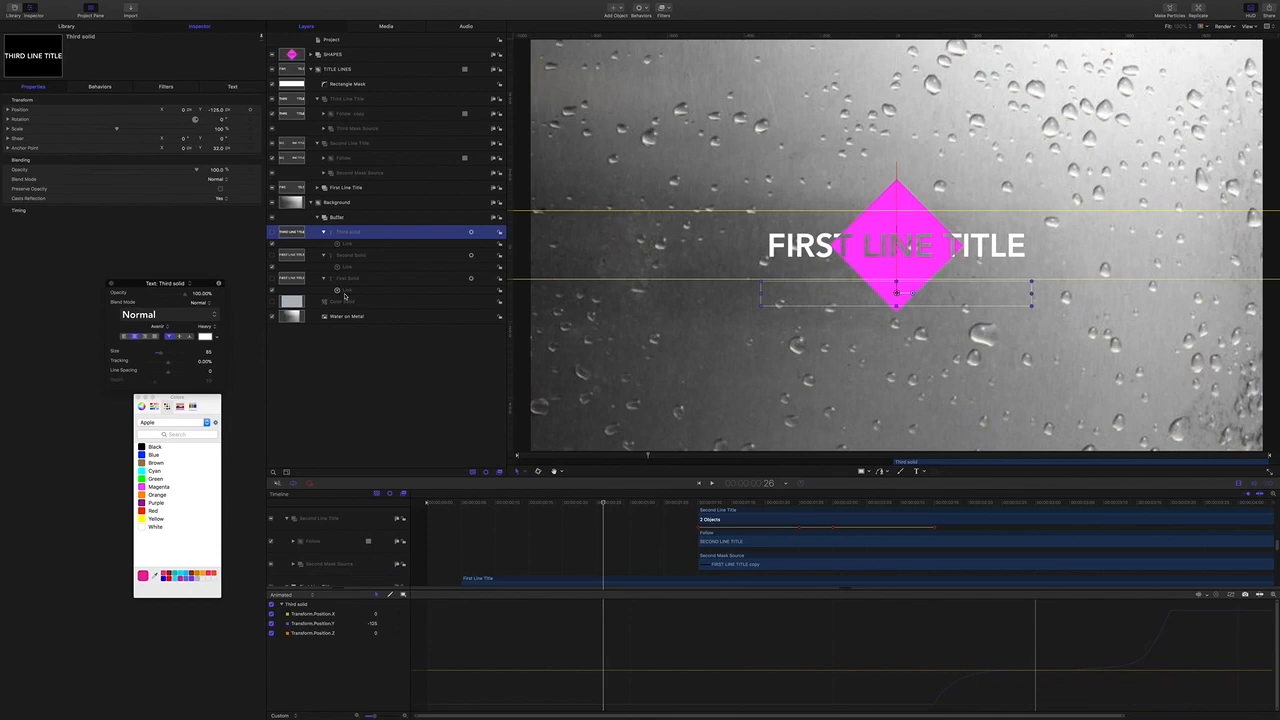
Turn on the visibility of the First, Second and Third solid texts in Buffer and recolour all three dark grey.
{"action": "left_click", "coordinate": [272, 279]}
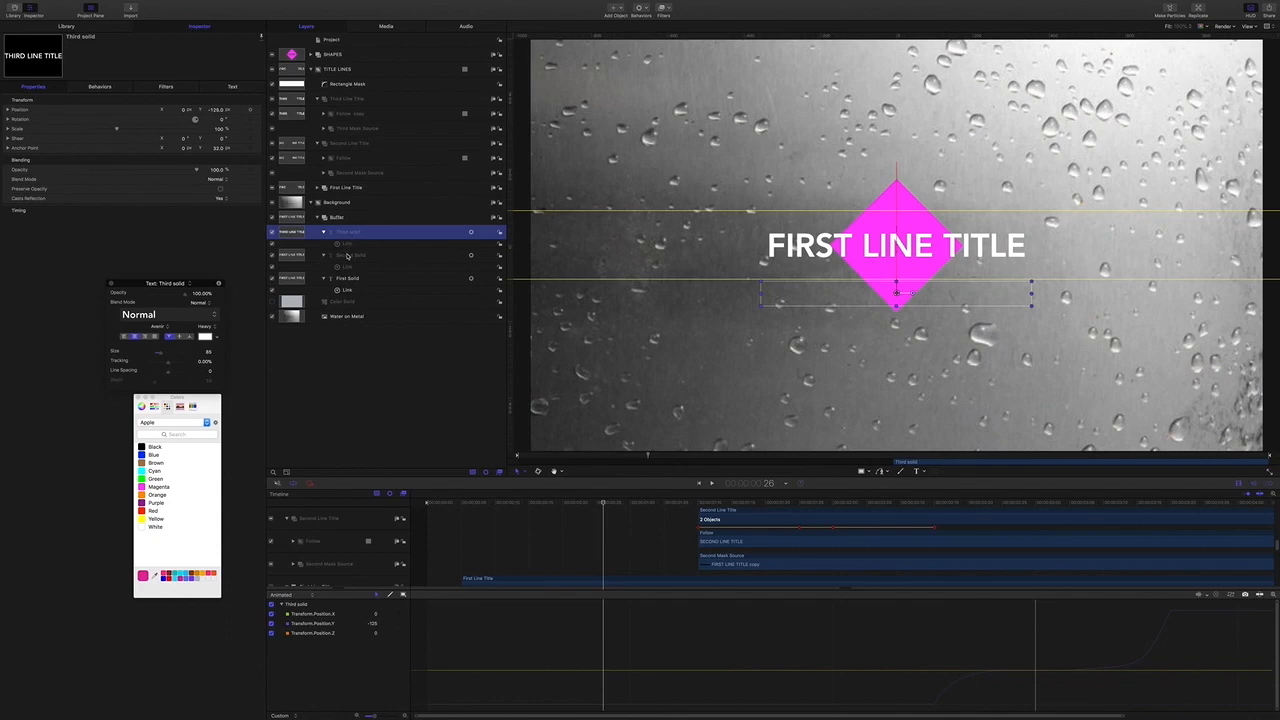
{"action": "left_click", "coordinate": [347, 257], "text": "super"}
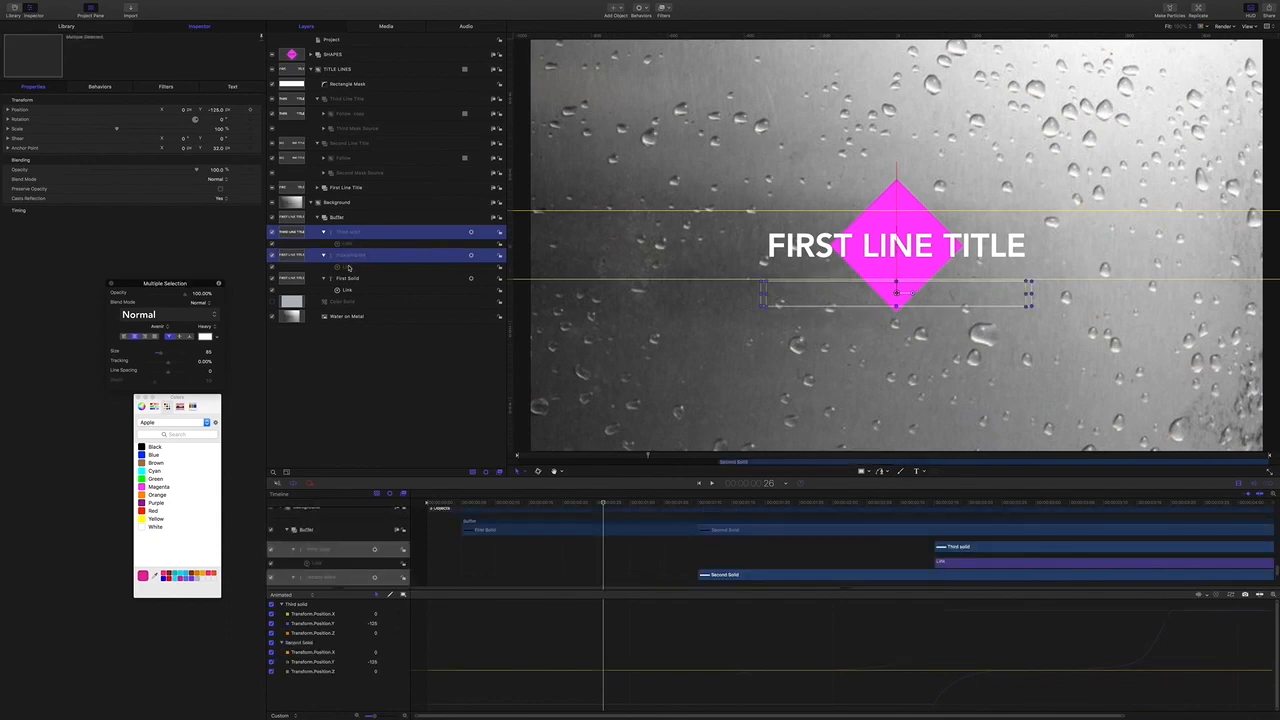
{"action": "left_click", "coordinate": [348, 279], "text": "super"}
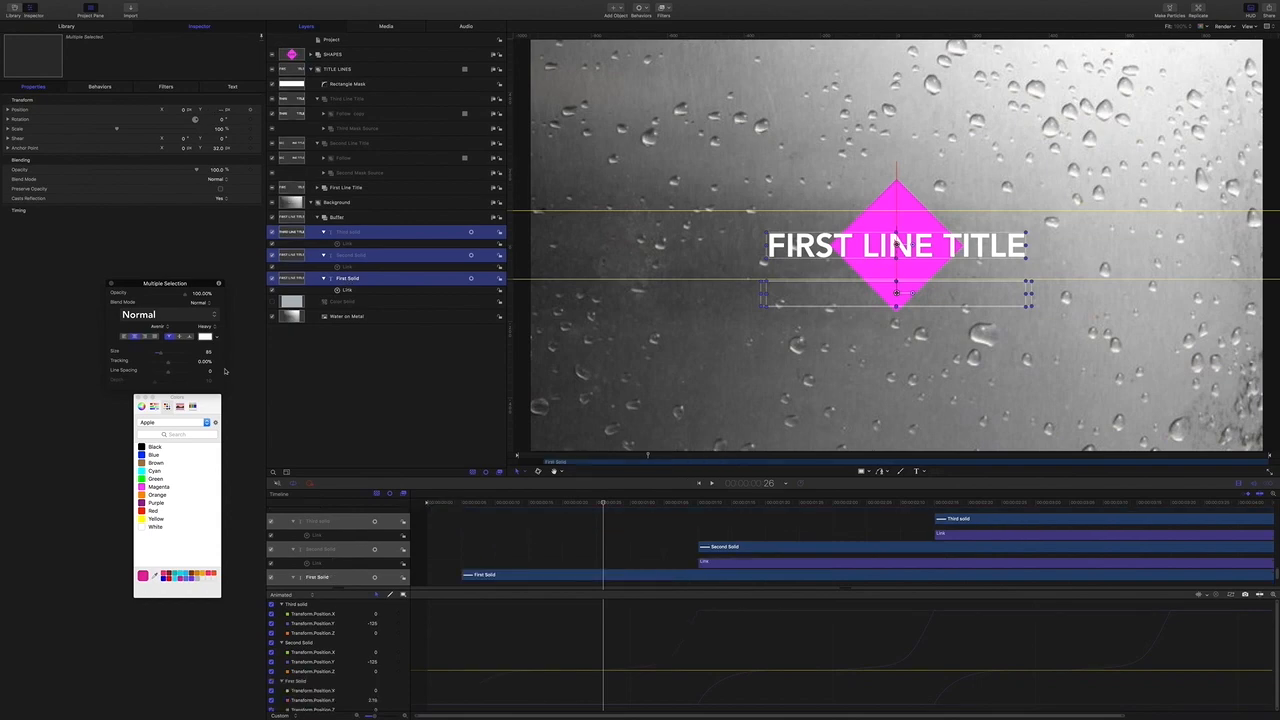
{"action": "left_click_drag", "start_coordinate": [208, 397], "coordinate": [144, 409]}
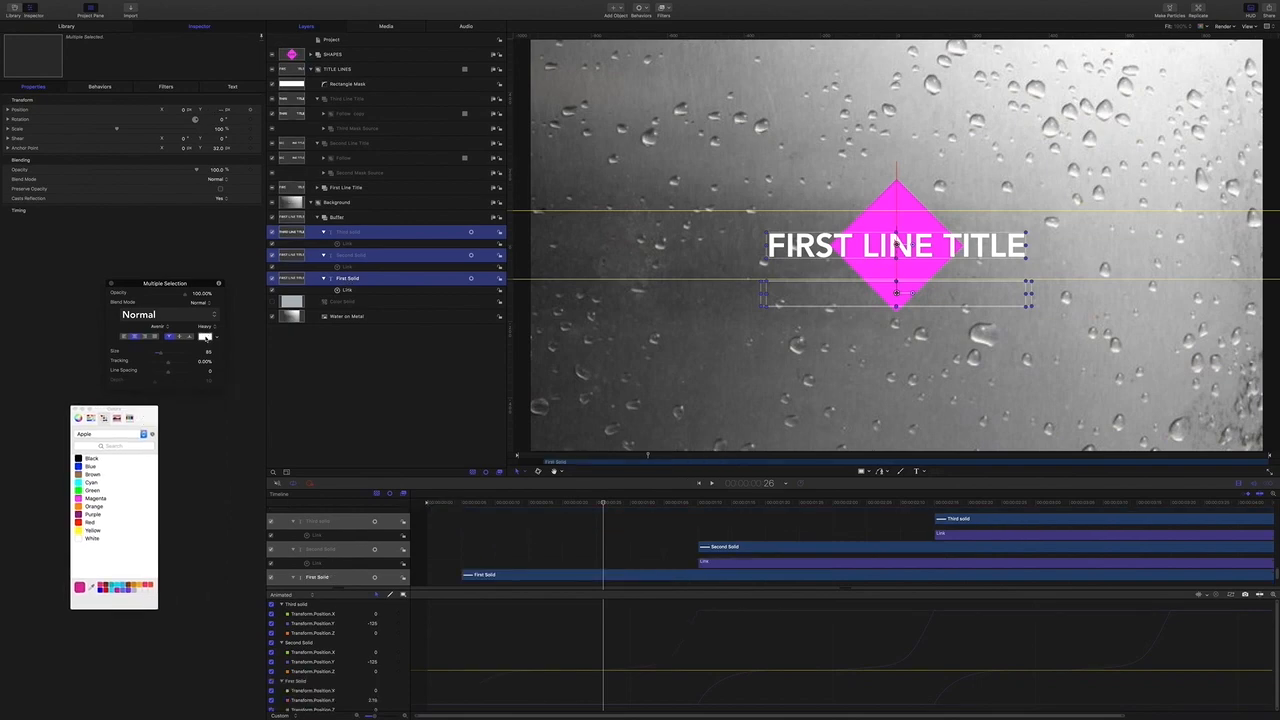
{"action": "left_click", "coordinate": [205, 337]}
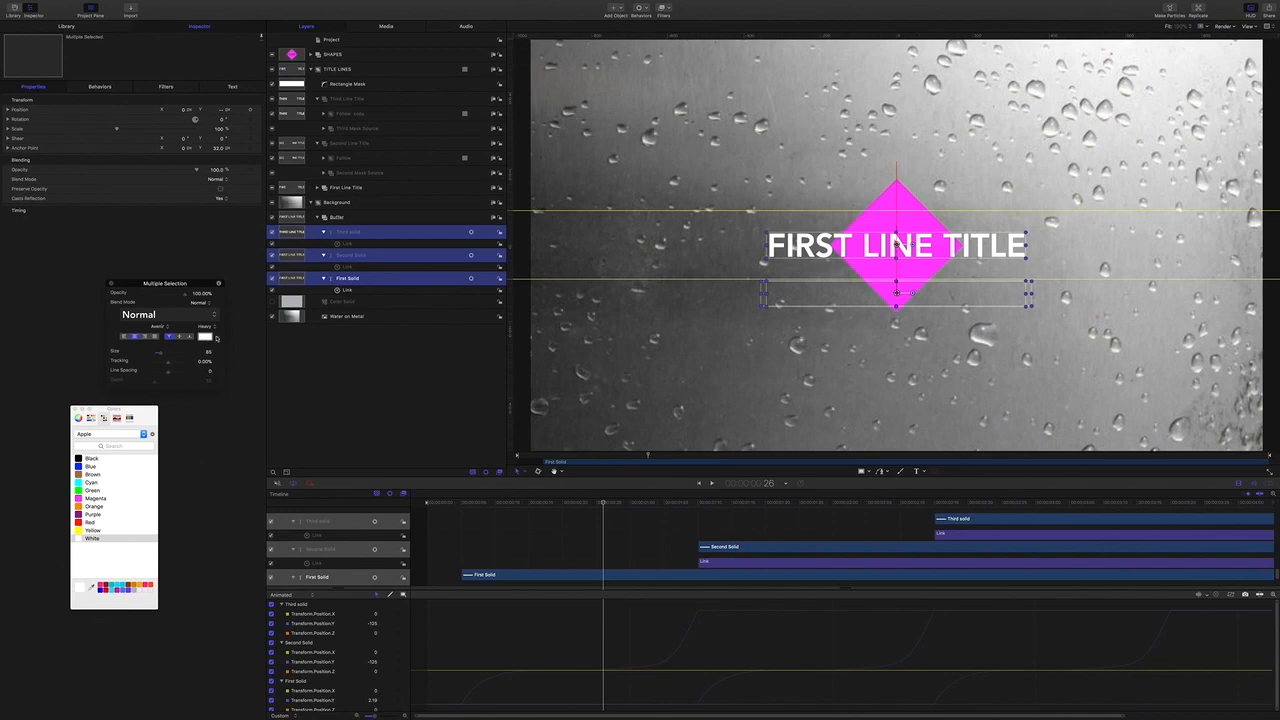
{"action": "left_click", "coordinate": [216, 338]}
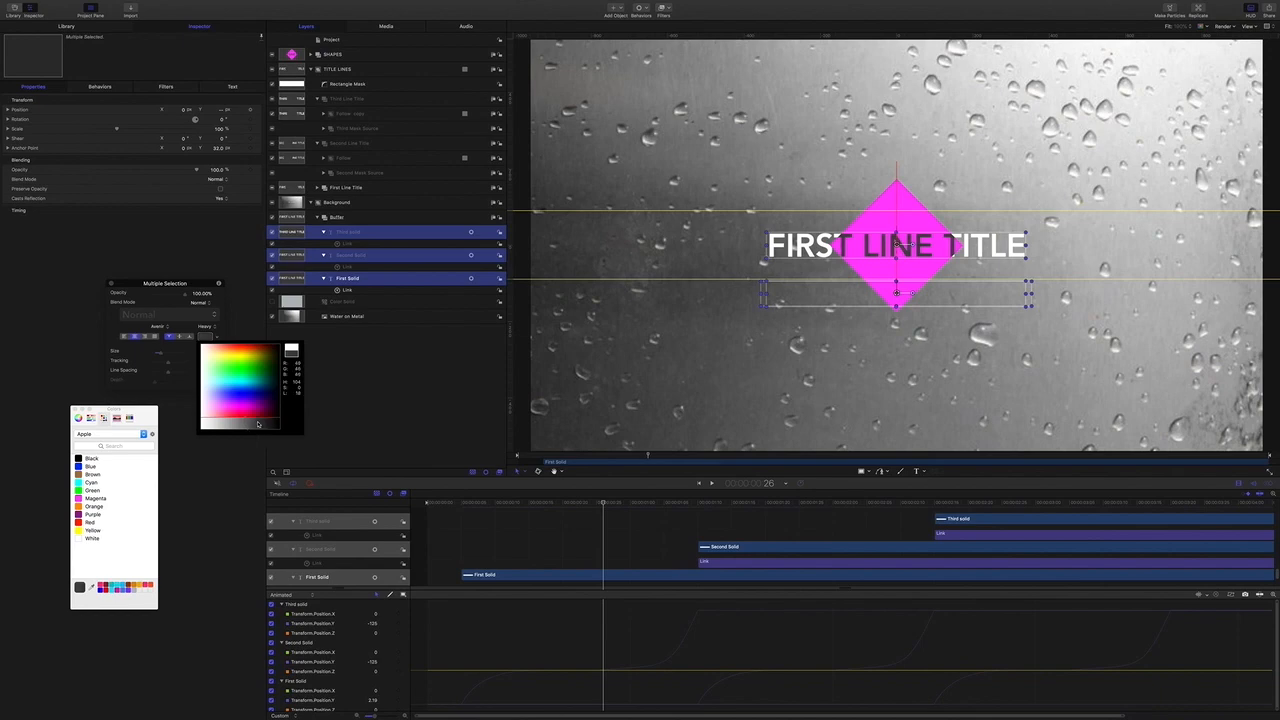
{"action": "left_click", "coordinate": [258, 420]}
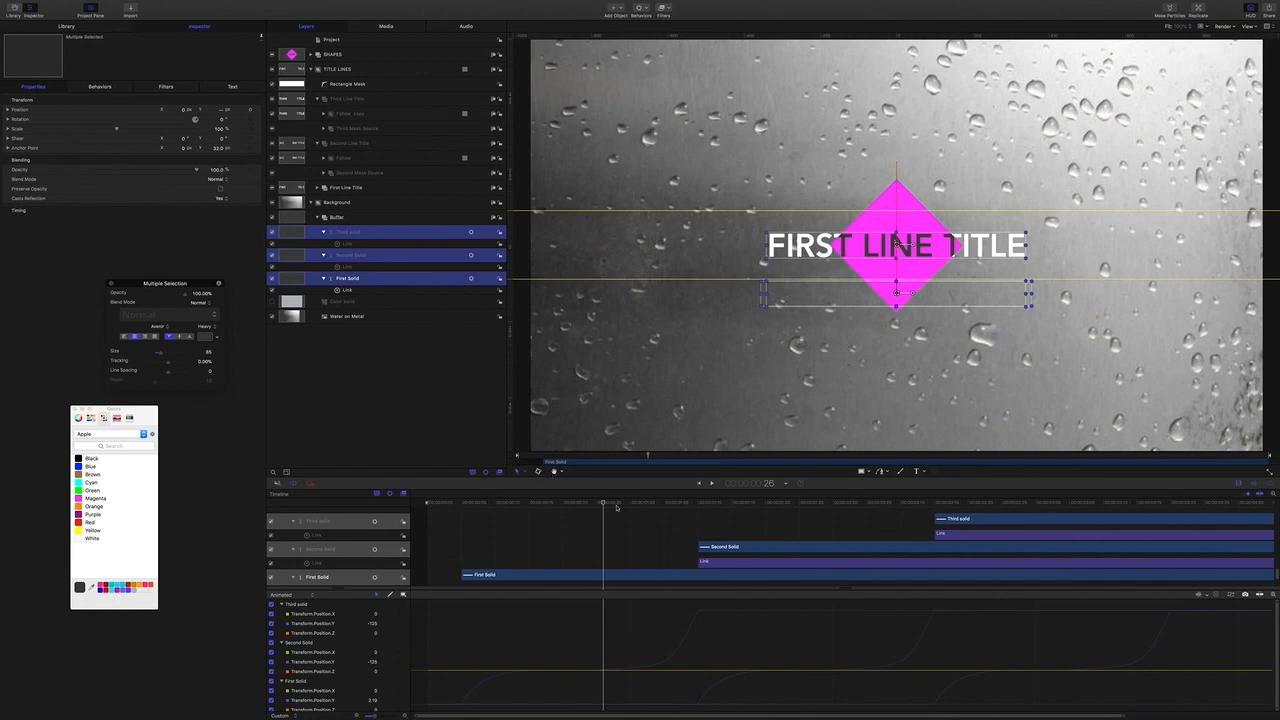
Add an image mask to the Buffer group and set the Follow shape from the SHAPES group as its mask source.
{"action": "left_click_drag", "start_coordinate": [603, 503], "coordinate": [640, 491]}
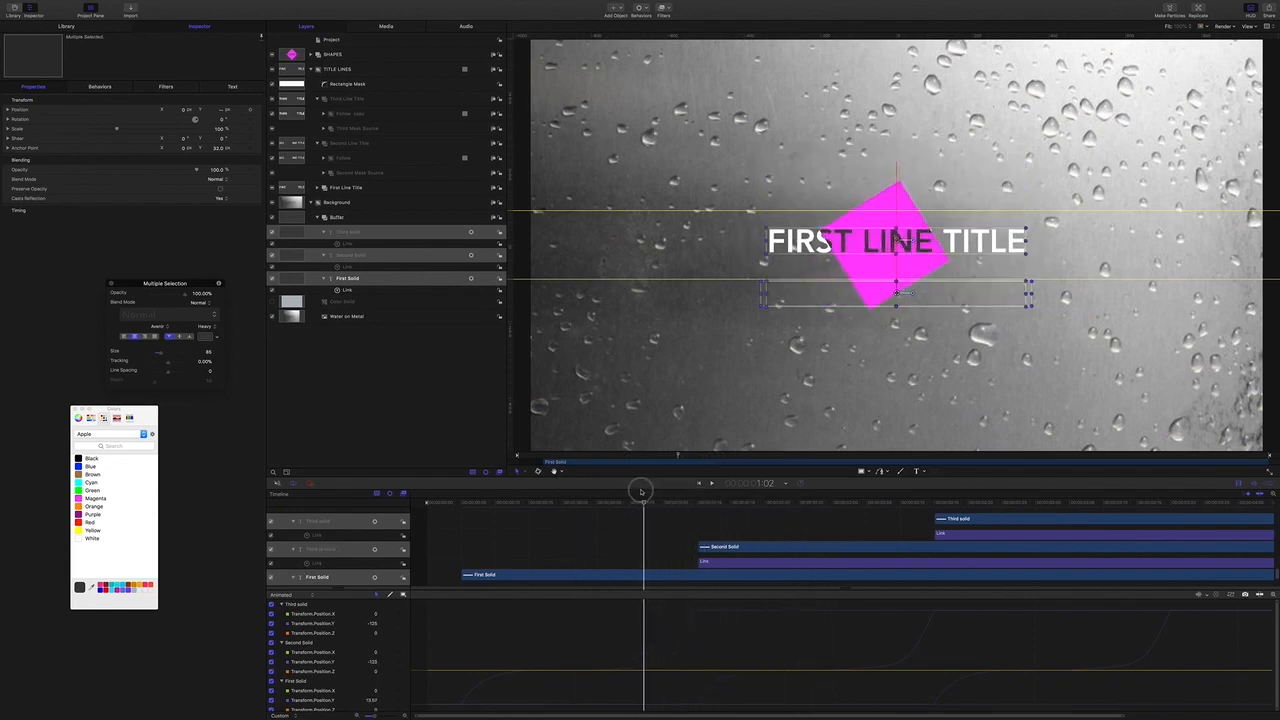
{"action": "left_click", "coordinate": [390, 350]}
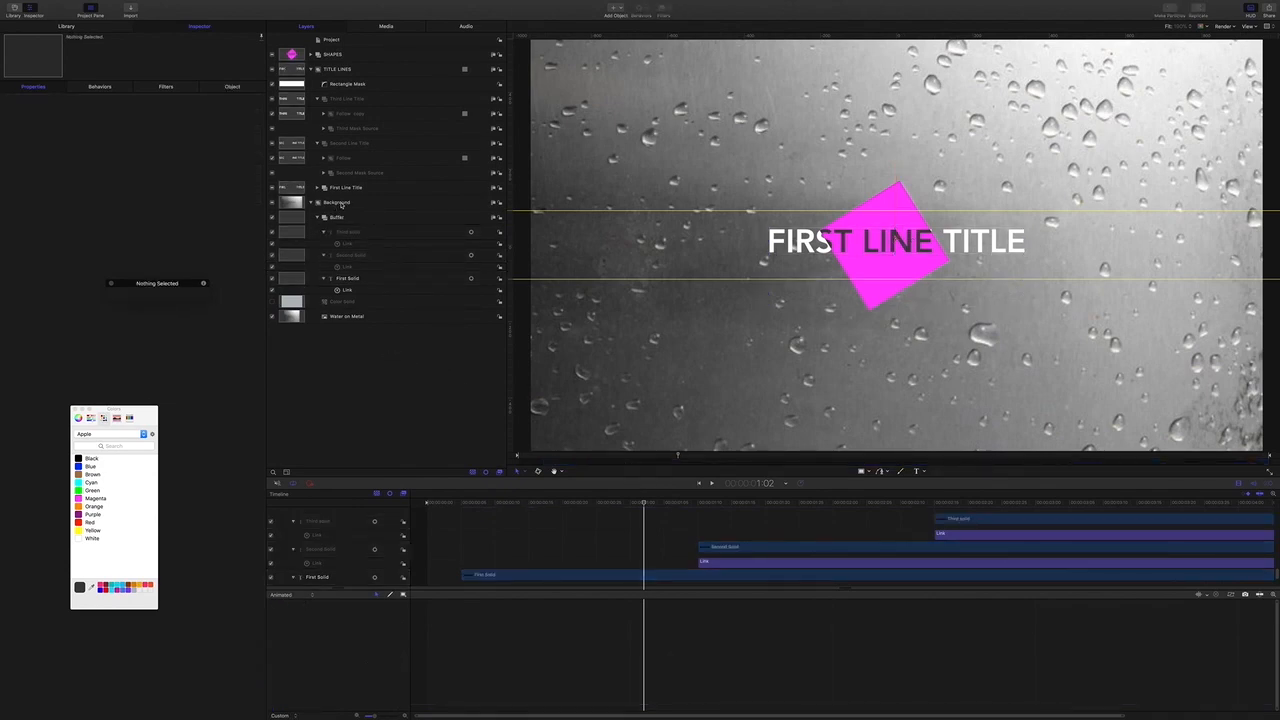
{"action": "left_click", "coordinate": [340, 217]}
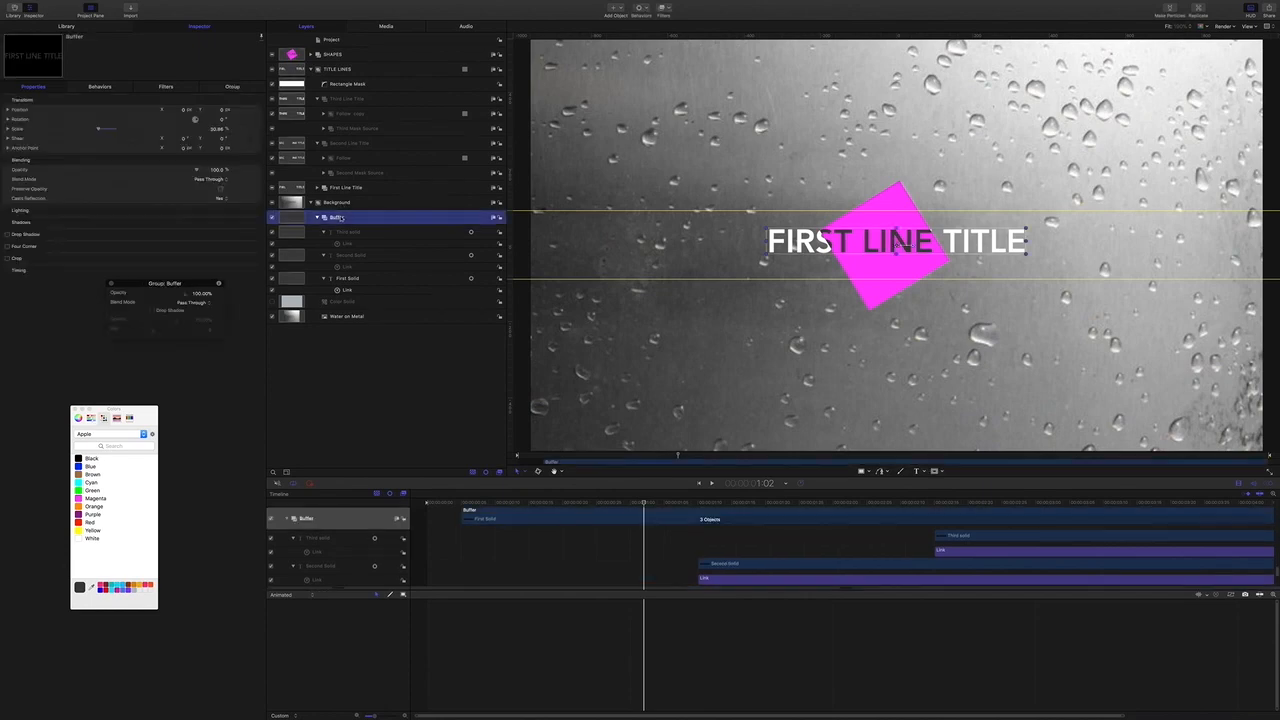
{"action": "right_click", "coordinate": [341, 218]}
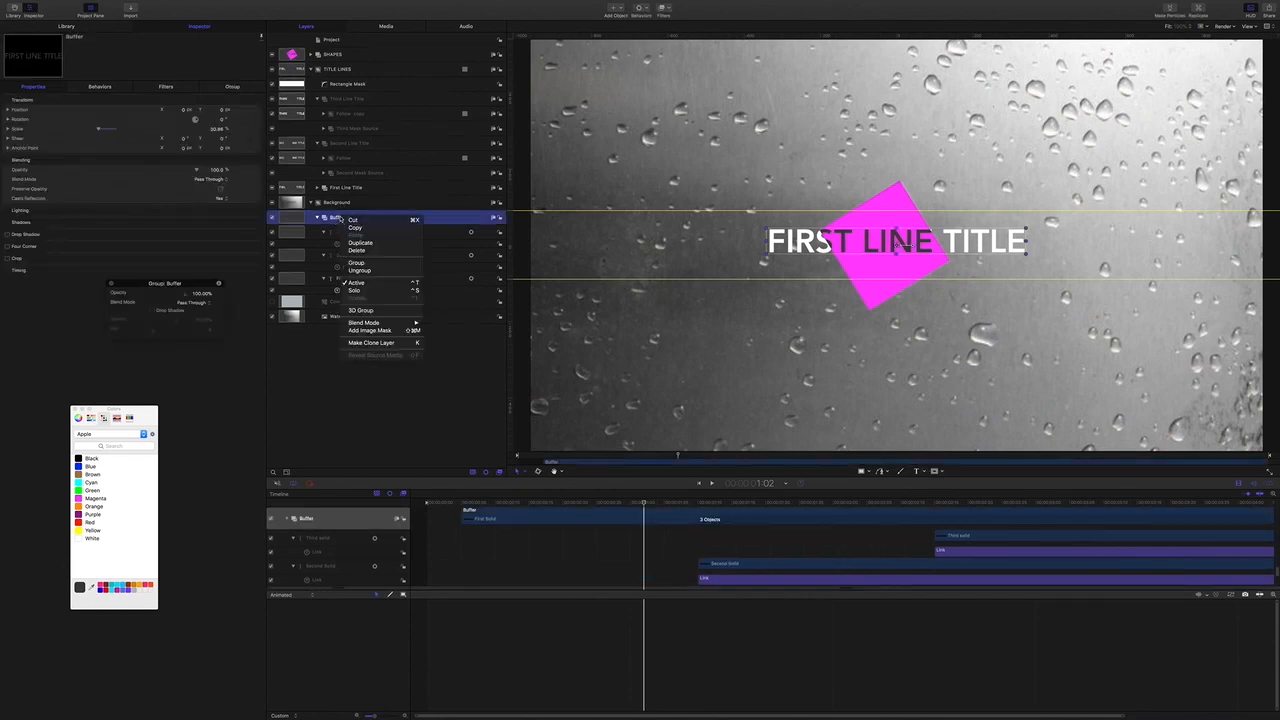
{"action": "left_click", "coordinate": [369, 330]}
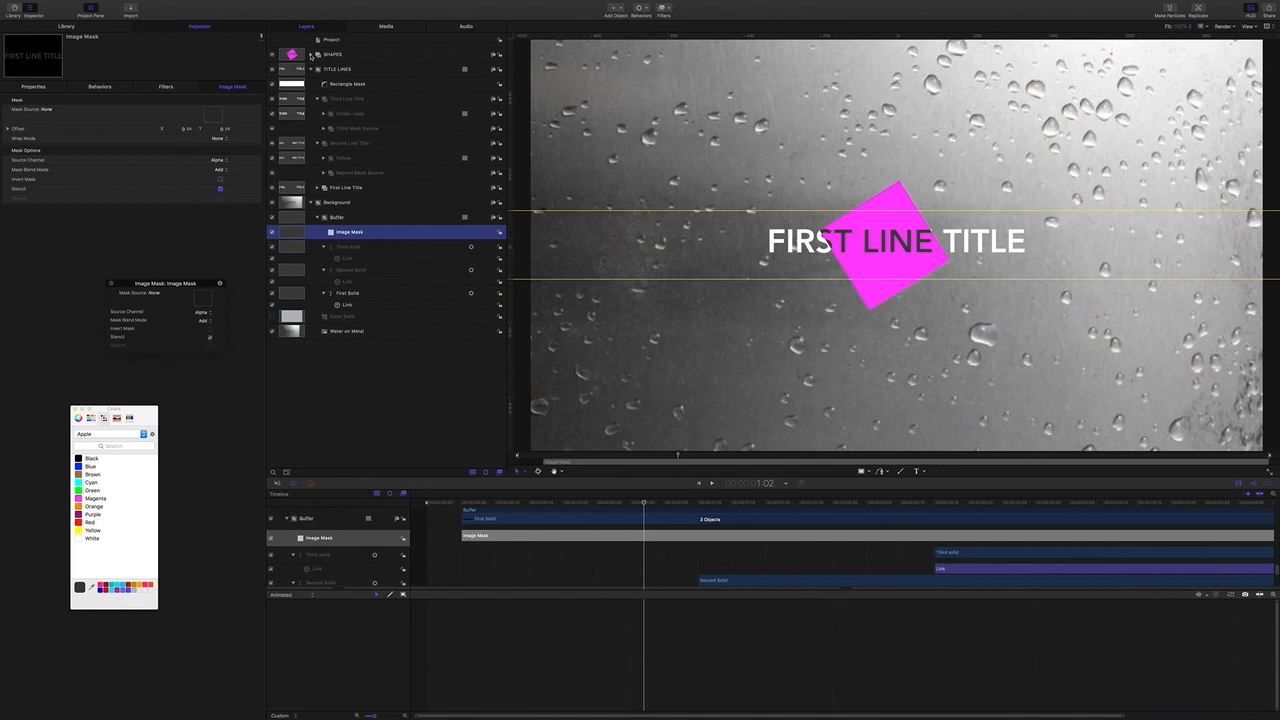
{"action": "left_click", "coordinate": [312, 55]}
{"action": "left_click", "coordinate": [320, 69]}
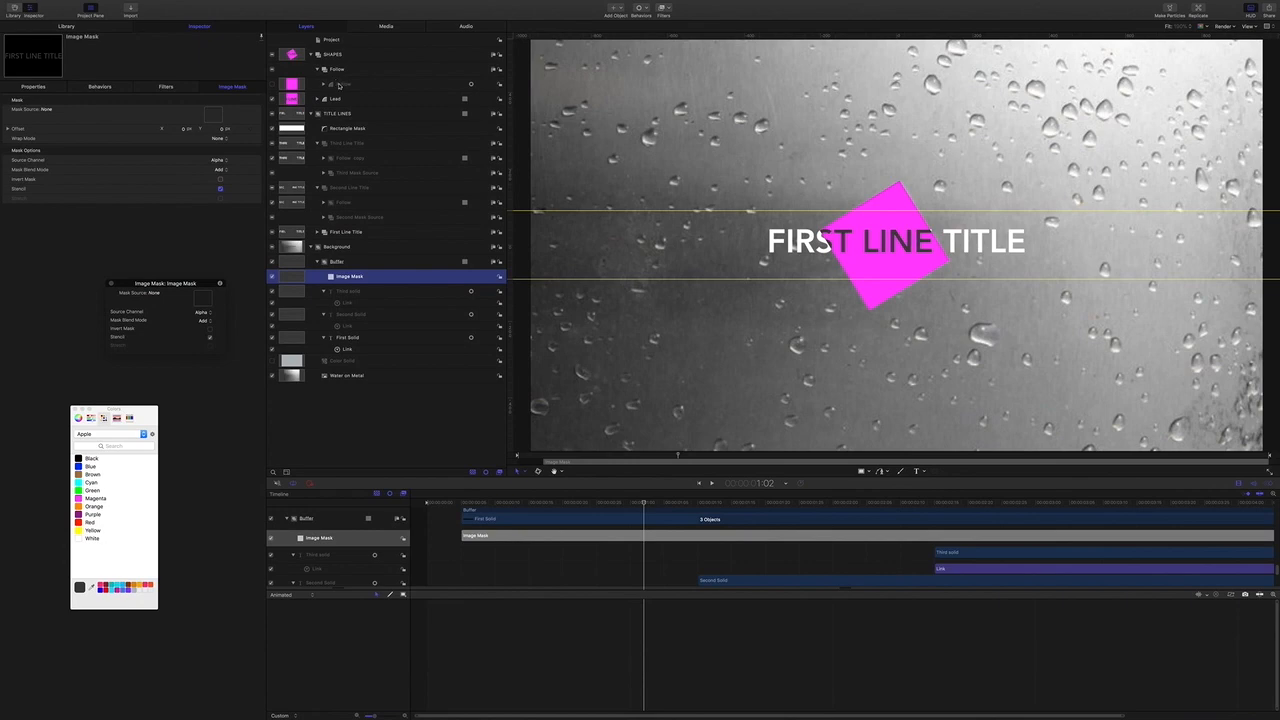
{"action": "left_click", "coordinate": [323, 83]}
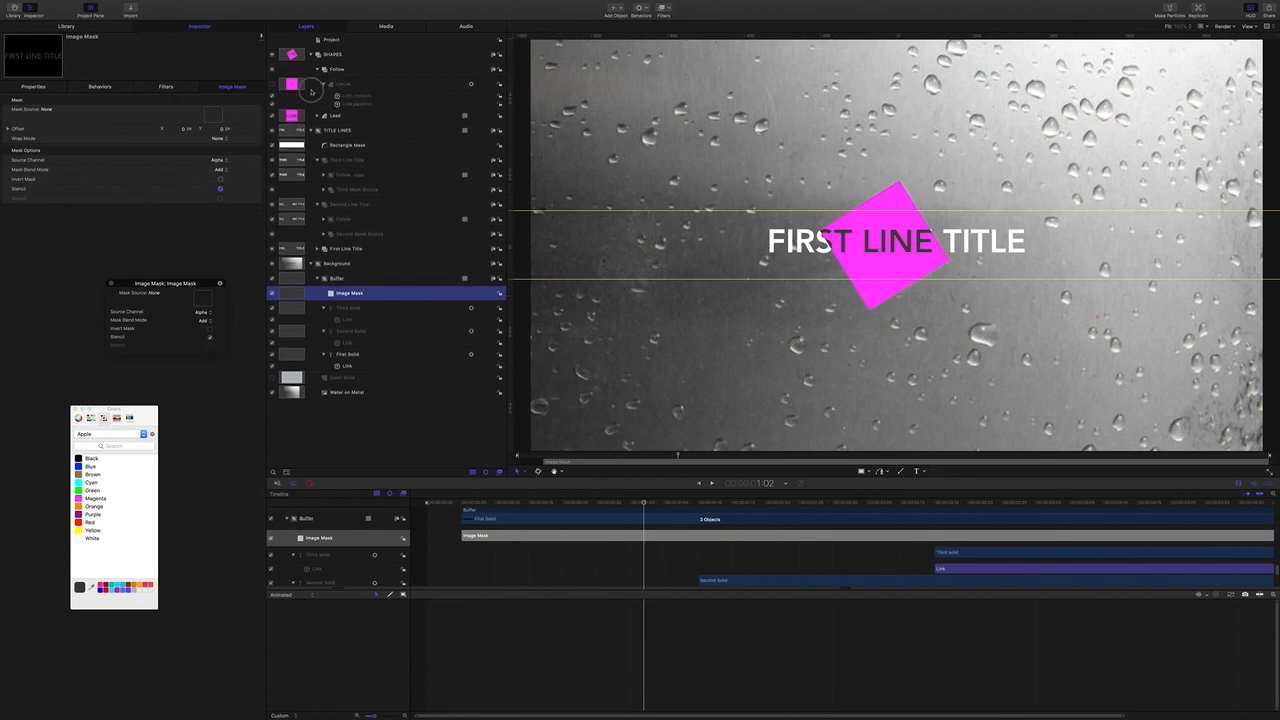
{"action": "left_click_drag", "start_coordinate": [215, 114], "coordinate": [218, 117]}
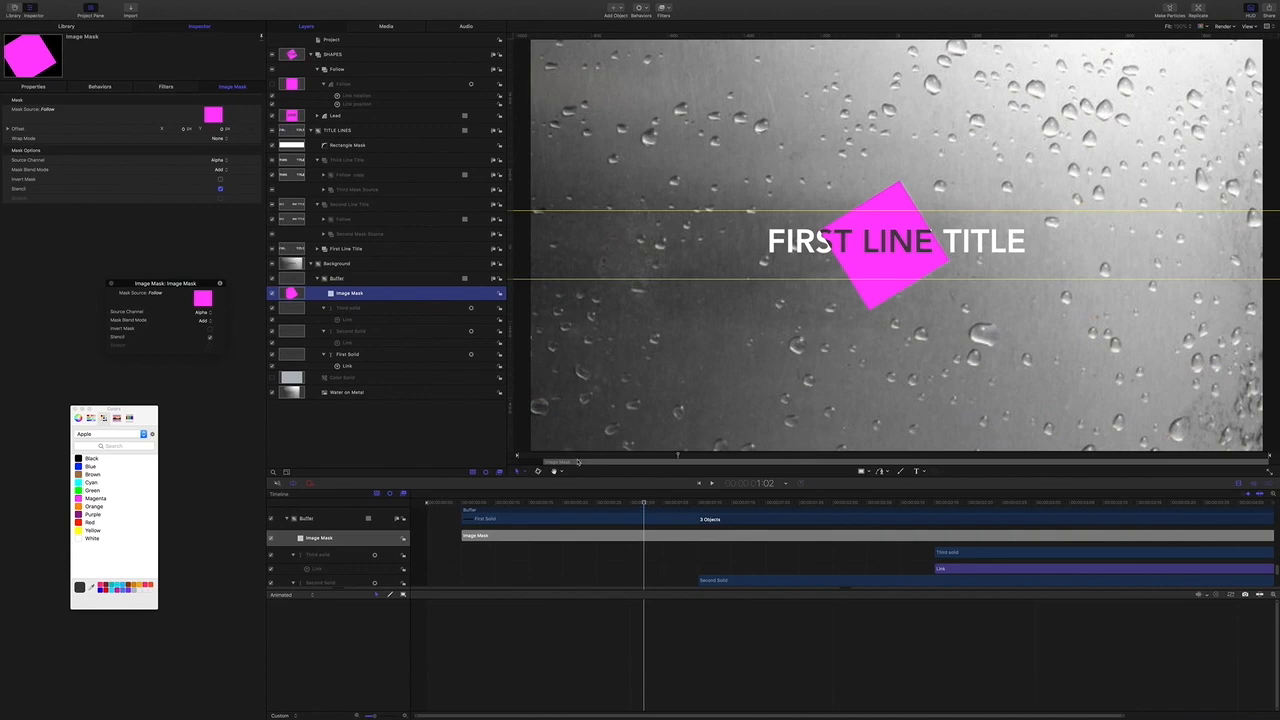
Check the masked titles along the timeline and change the Second Solid text to SECOND LINE TITLE.
{"action": "left_click_drag", "start_coordinate": [644, 503], "coordinate": [886, 498]}
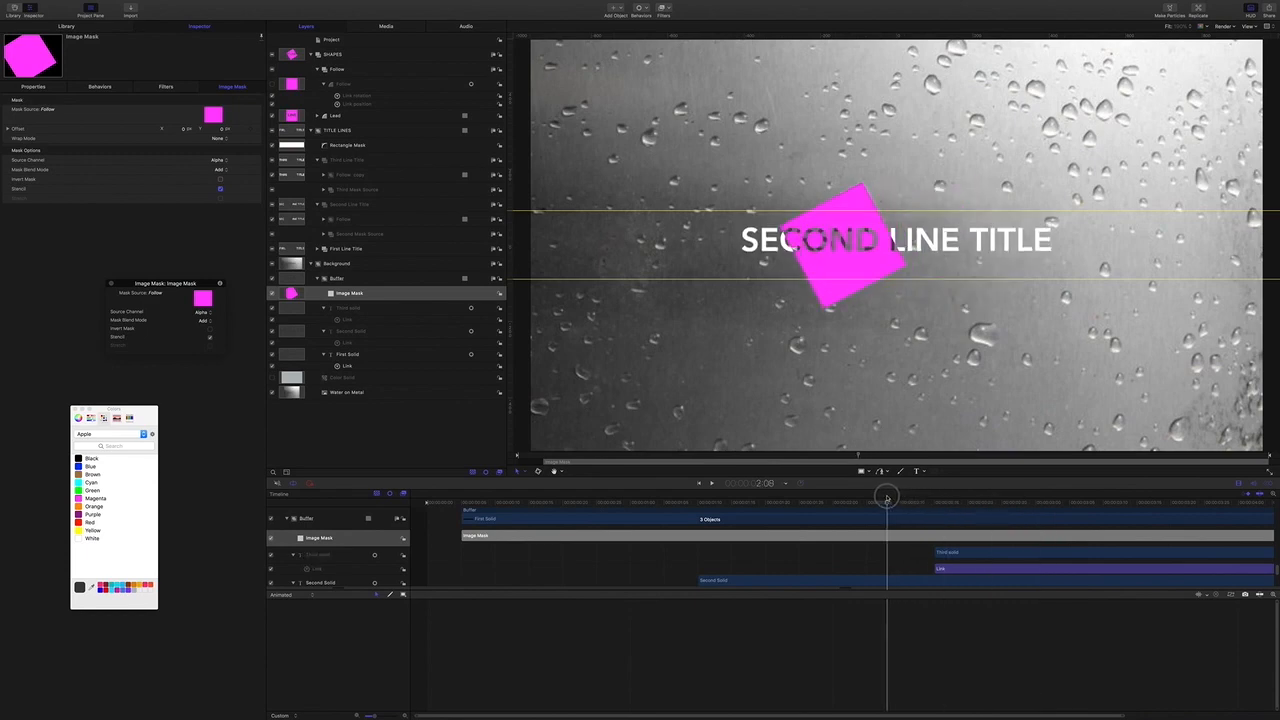
{"action": "left_click_drag", "start_coordinate": [886, 498], "coordinate": [1049, 505]}
{"action": "left_click_drag", "start_coordinate": [938, 511], "coordinate": [804, 498]}
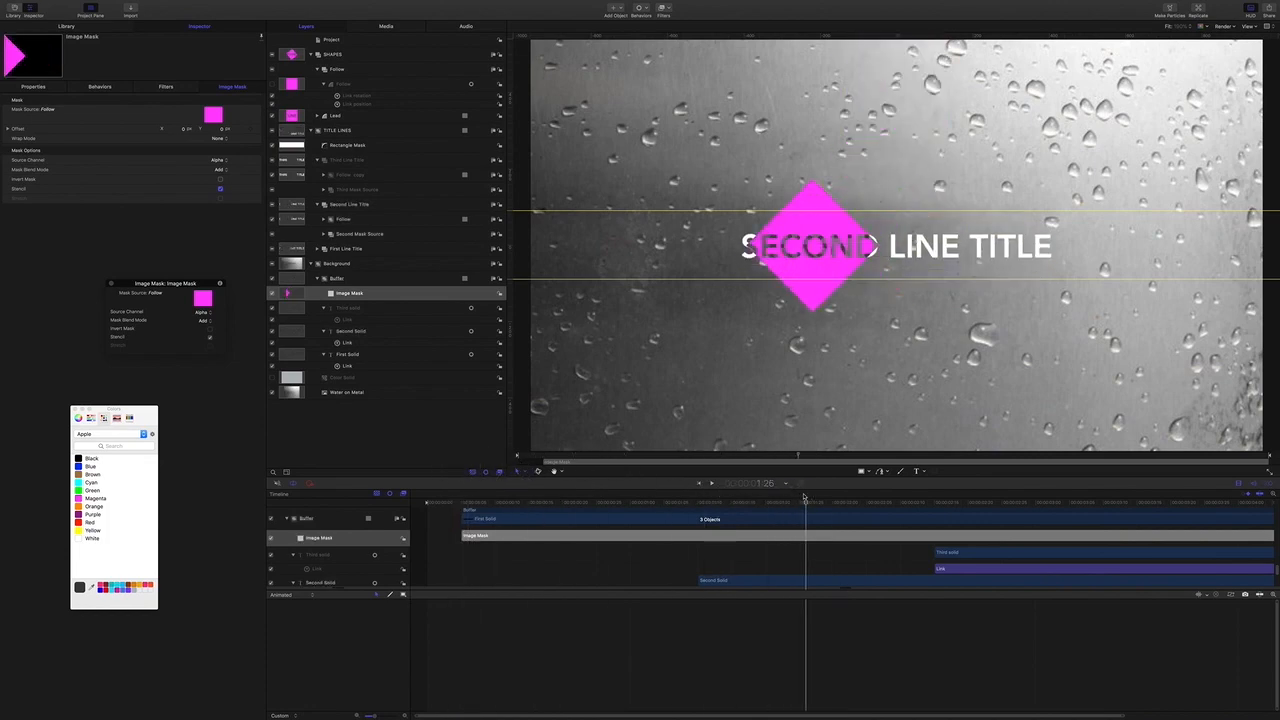
{"action": "left_click", "coordinate": [349, 331]}
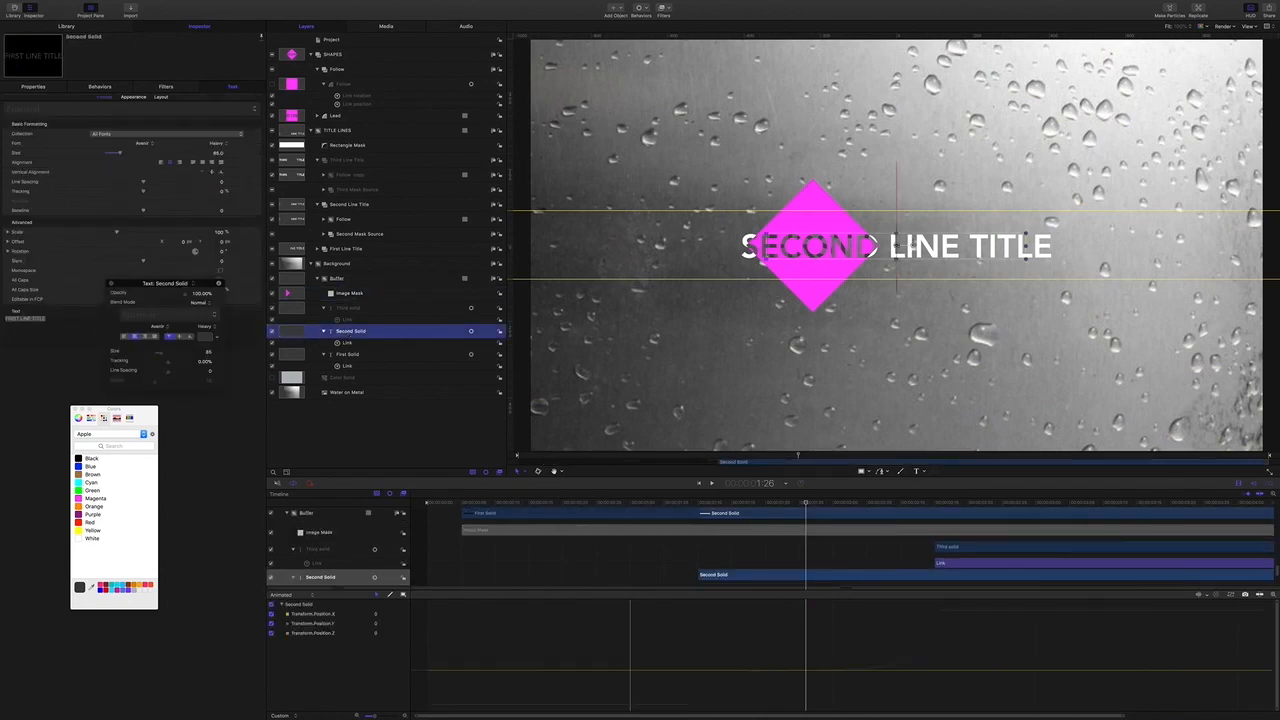
{"action": "double_click", "coordinate": [12, 318]}
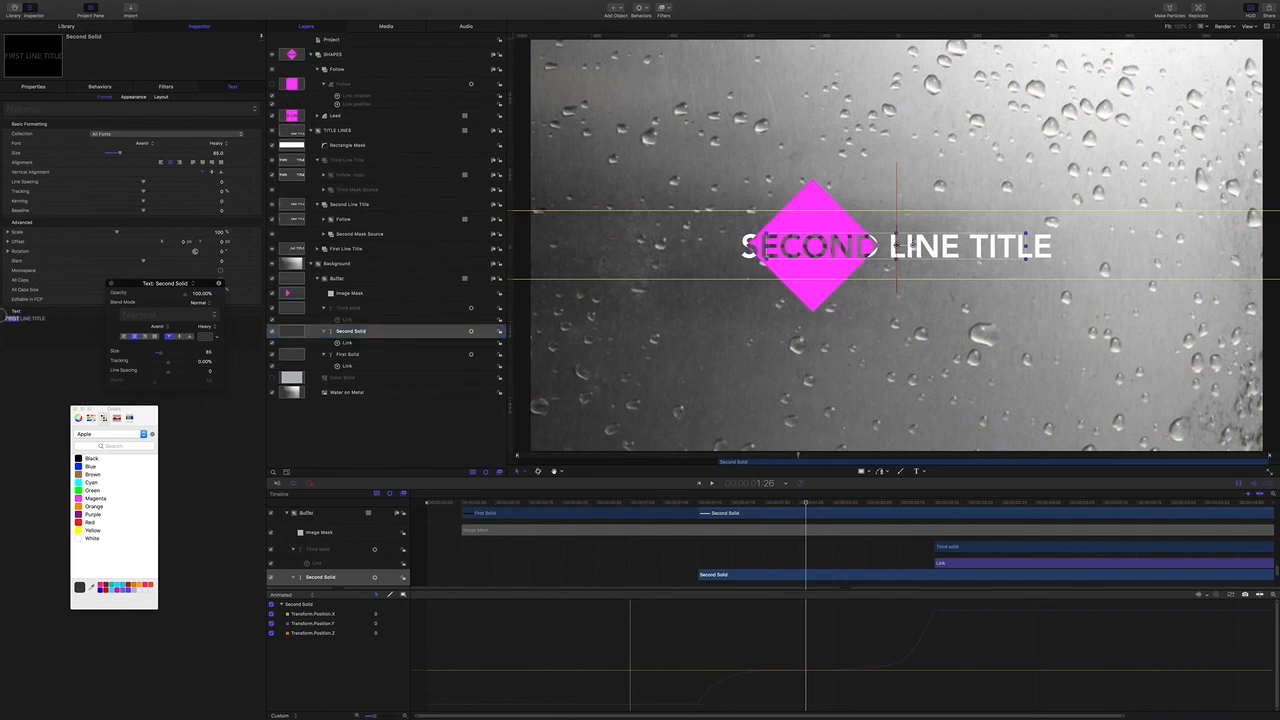
{"action": "type", "text": "SECOND"}
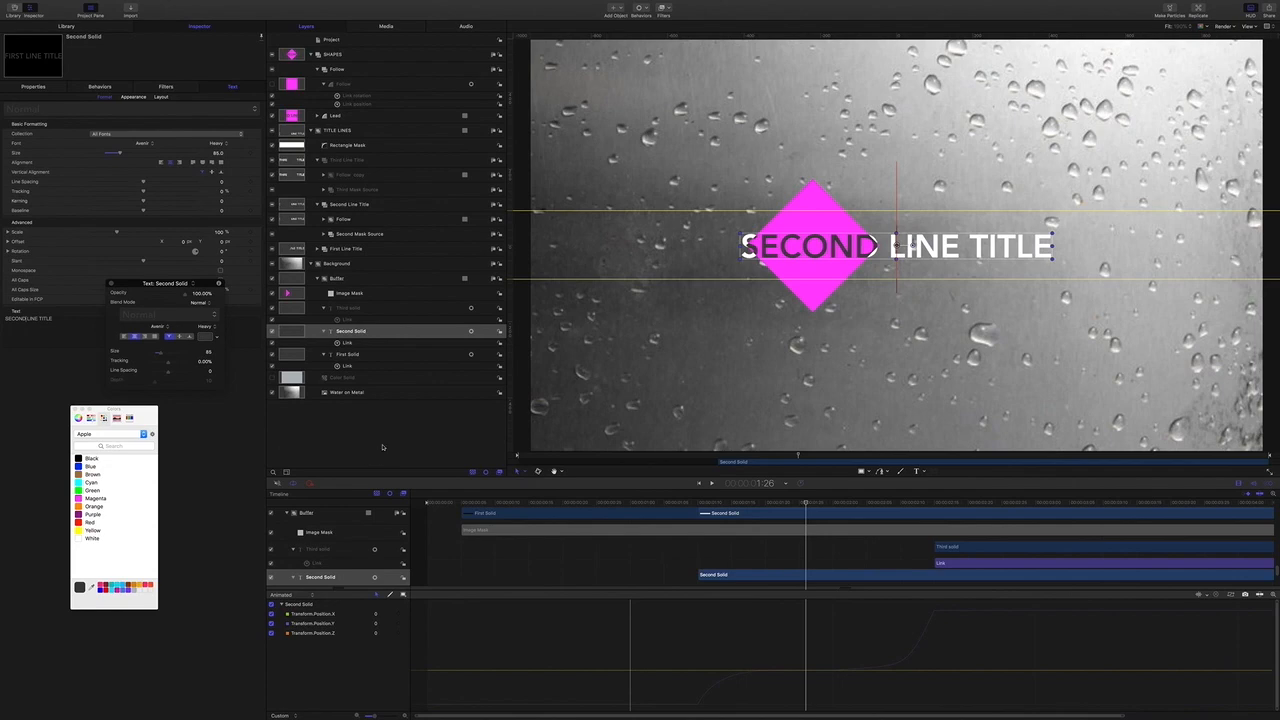
{"action": "left_click", "coordinate": [382, 447]}
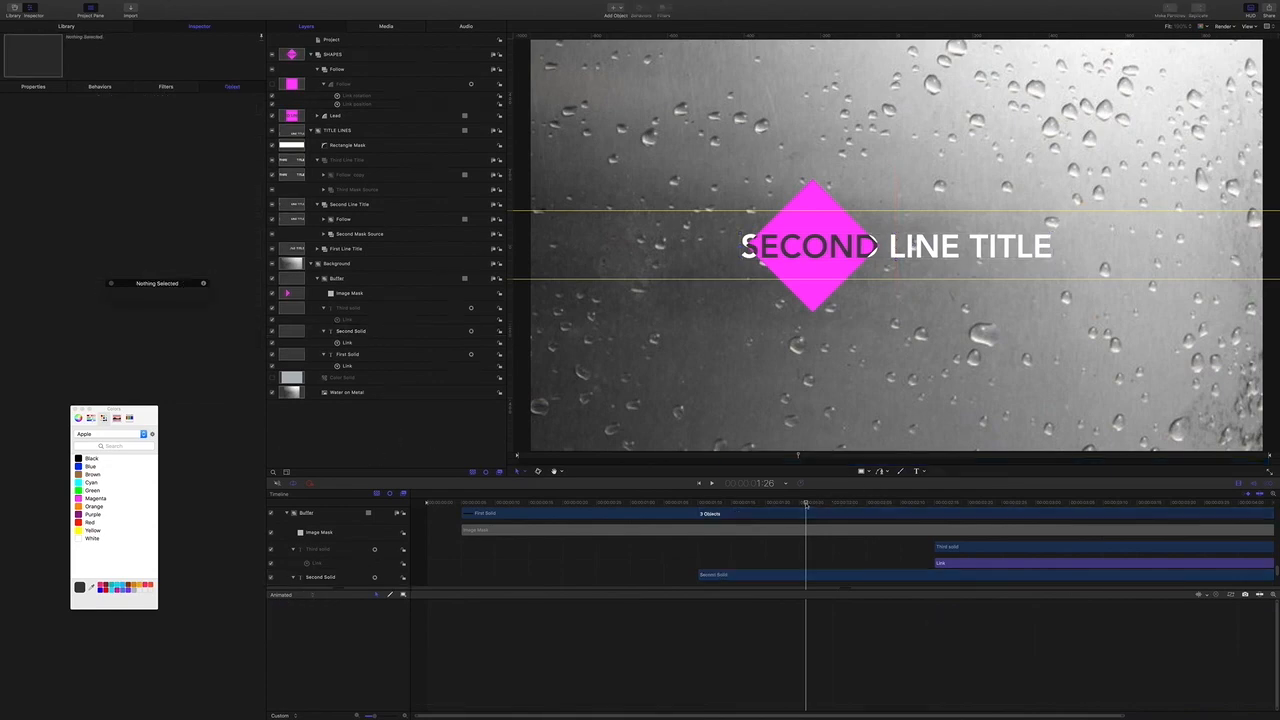
Scrub through the title animation to 2:22 and turn off the visibility of the Buffer group.
{"action": "left_click_drag", "start_coordinate": [806, 503], "coordinate": [370, 437]}
{"action": "left_click_drag", "start_coordinate": [509, 454], "coordinate": [1001, 528]}
{"action": "left_click_drag", "start_coordinate": [1065, 538], "coordinate": [981, 522]}
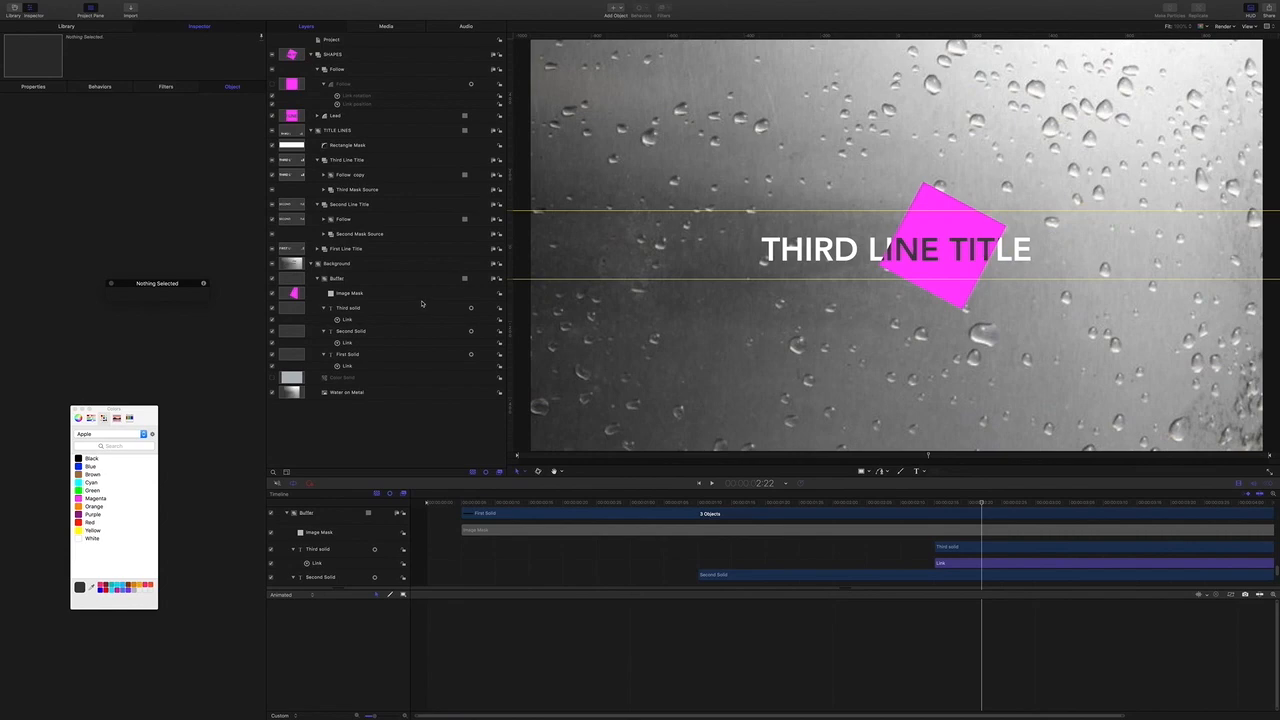
{"action": "left_click", "coordinate": [272, 279]}
{"action": "left_click", "coordinate": [272, 279]}
{"action": "left_click", "coordinate": [272, 279]}
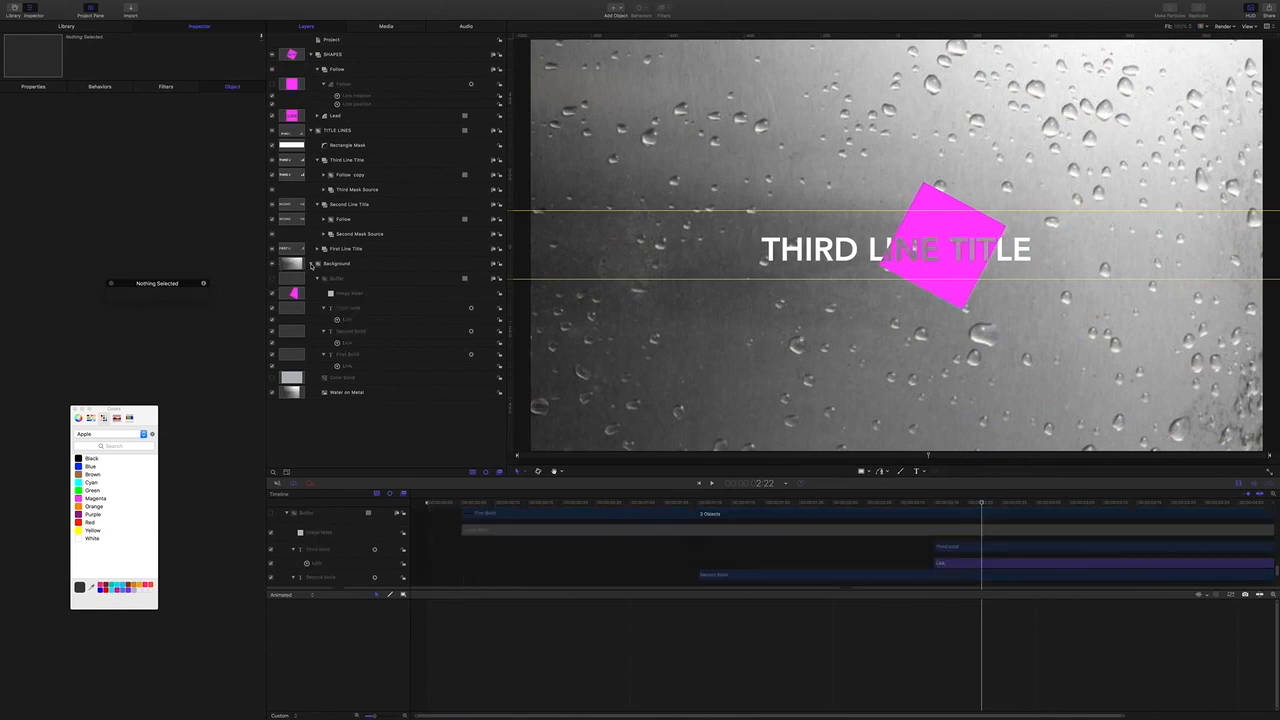
Collapse the Background, Second Line Title, TITLE LINES and SHAPES groups in the layer list.
{"action": "left_click", "coordinate": [311, 264]}
{"action": "left_click", "coordinate": [317, 204]}
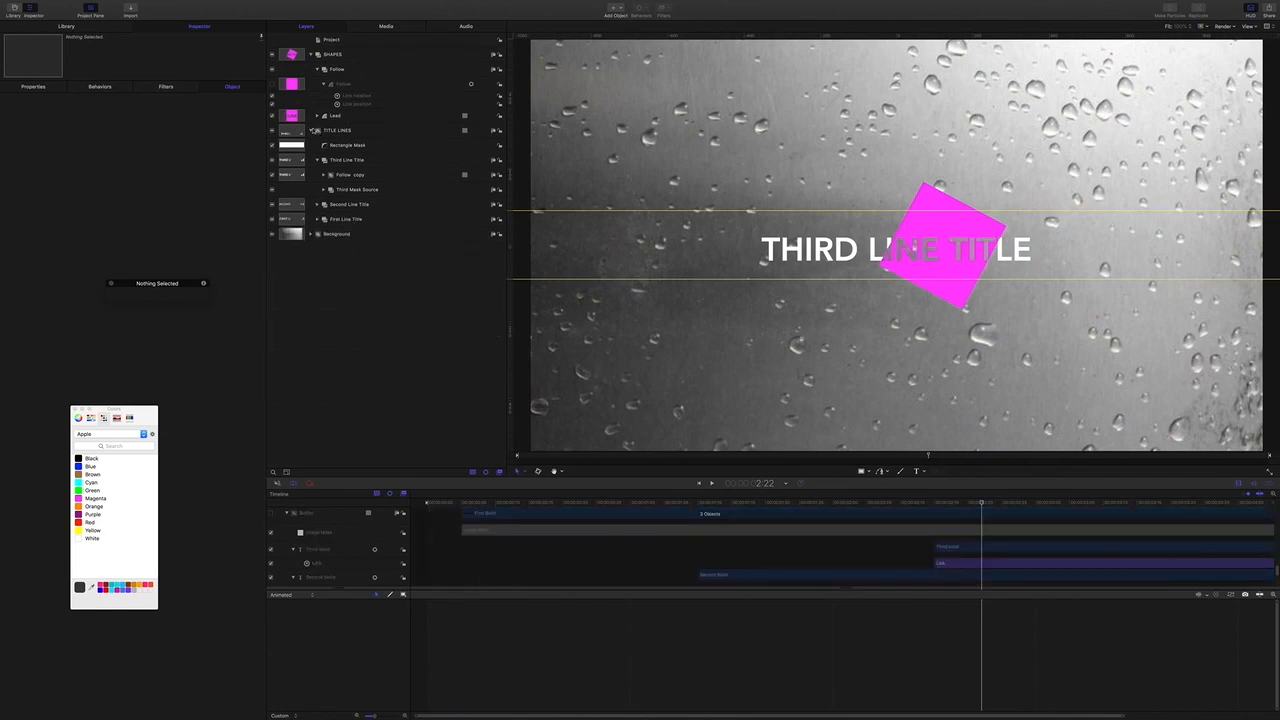
{"action": "left_click", "coordinate": [312, 130]}
{"action": "left_click", "coordinate": [317, 54]}
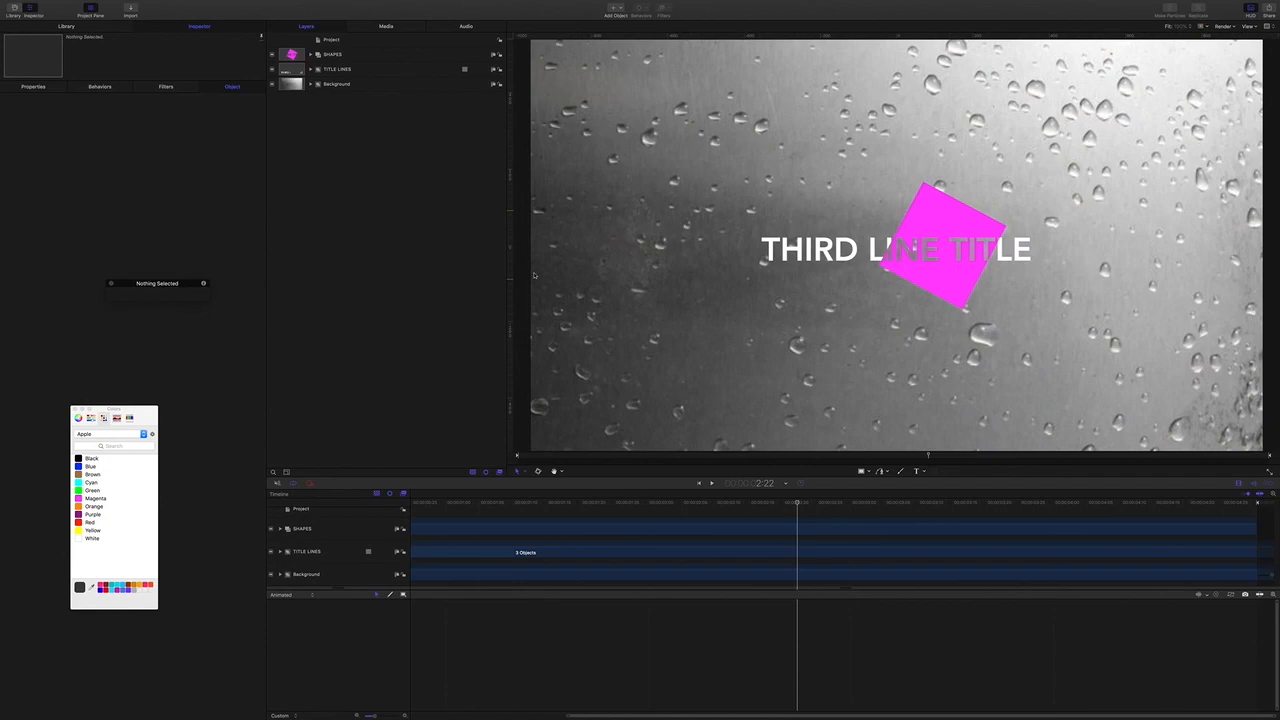
Expand TITLE LINES, select the Third Line Title group and show its keyframes in the timeline.
{"action": "left_click", "coordinate": [311, 70]}
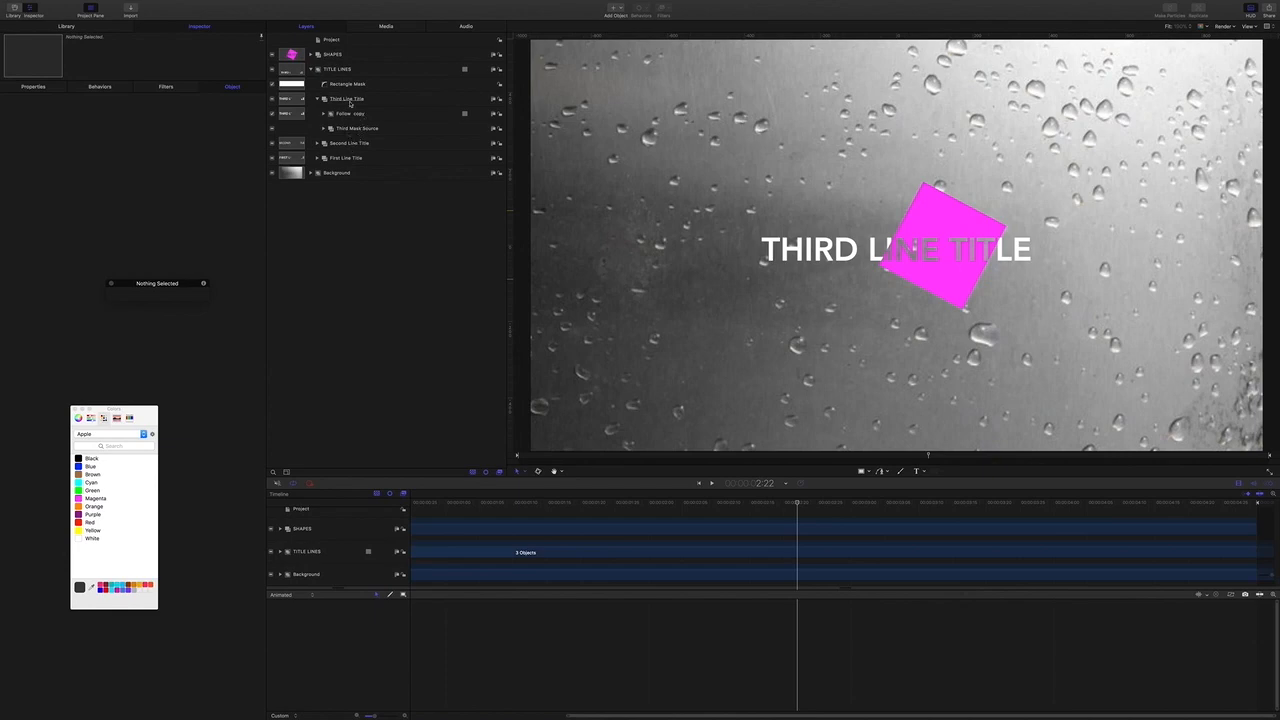
{"action": "left_click", "coordinate": [351, 100]}
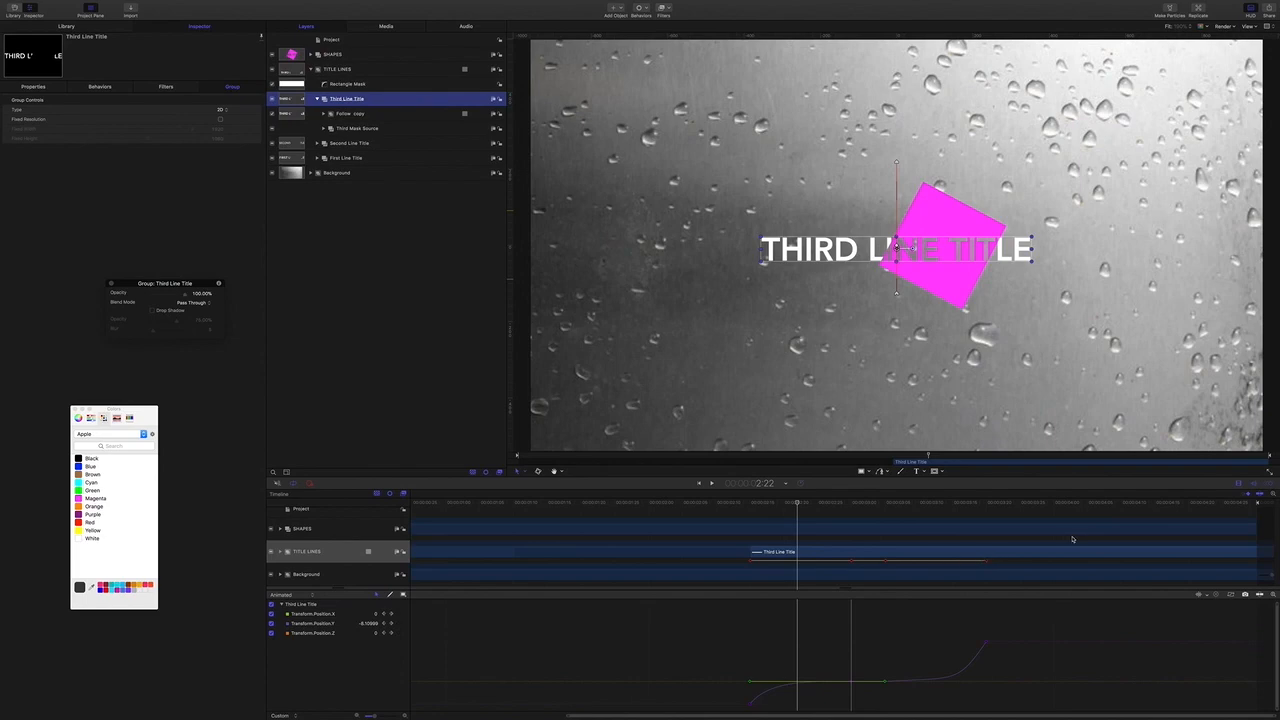
{"action": "left_click", "coordinate": [1247, 496]}
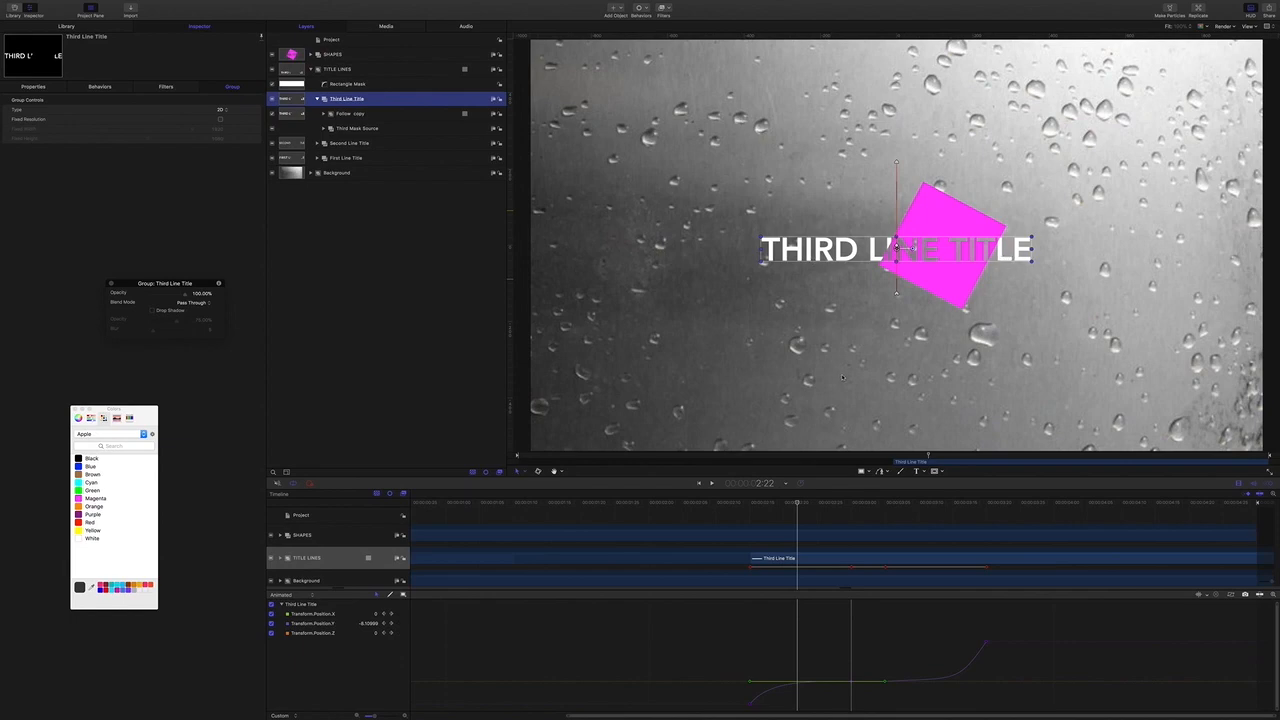
Move the Third Line Title group's position keyframe that starts its exit to 3:10.
{"action": "left_click_drag", "start_coordinate": [797, 503], "coordinate": [885, 514]}
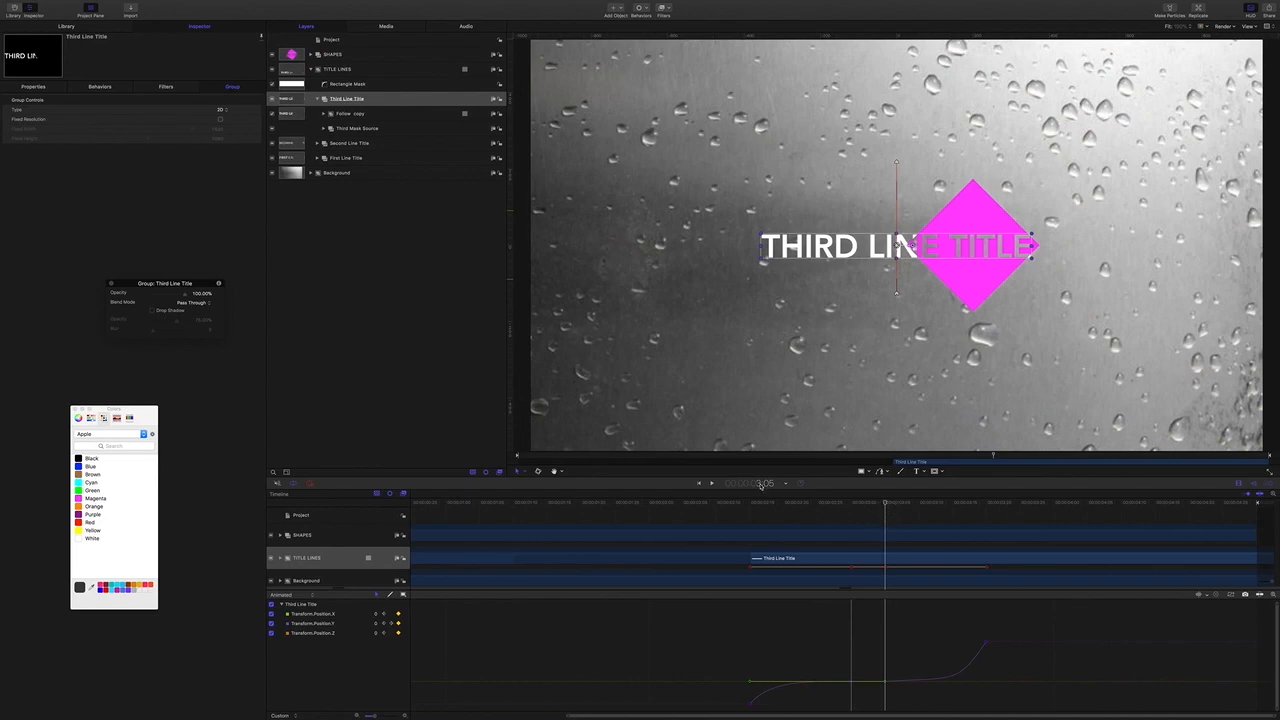
{"action": "left_click", "coordinate": [885, 568]}
{"action": "left_click_drag", "start_coordinate": [885, 568], "coordinate": [912, 567]}
{"action": "left_click_drag", "start_coordinate": [885, 503], "coordinate": [912, 503]}
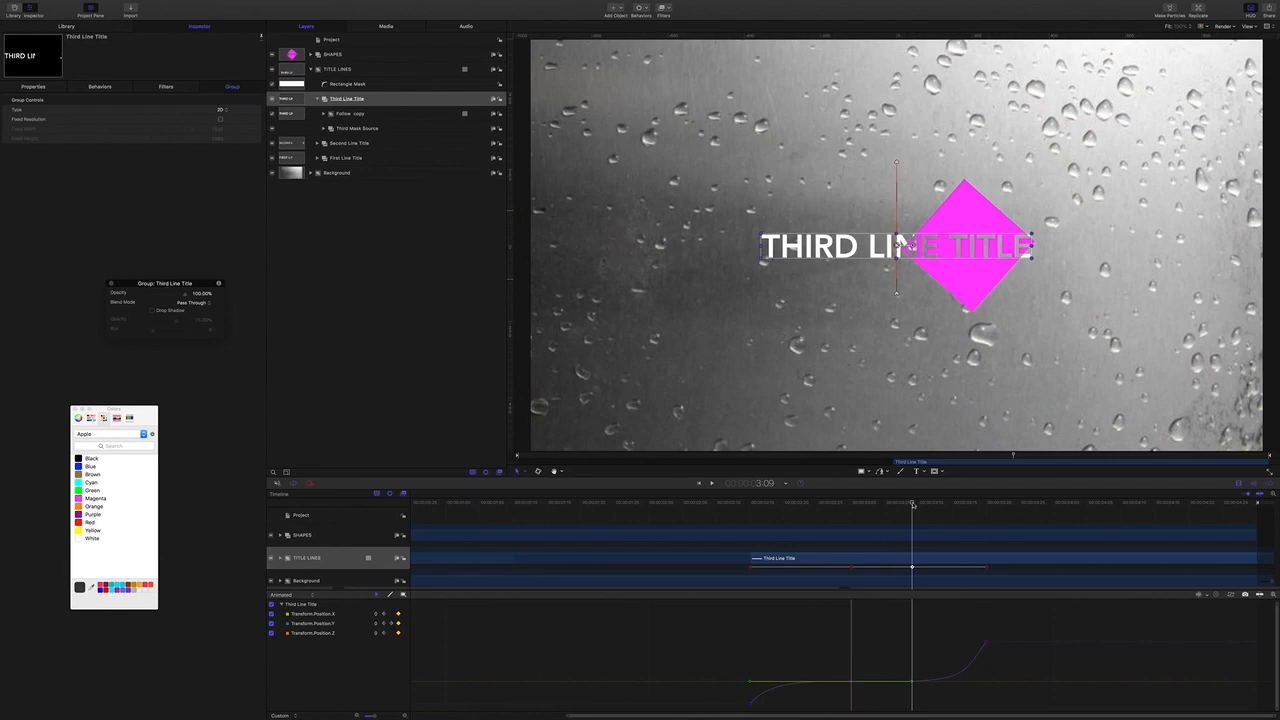
{"action": "mouse_move", "coordinate": [912, 505]}
{"action": "left_mouse_down"}
{"action": "mouse_move", "coordinate": [969, 514]}
{"action": "mouse_move", "coordinate": [919, 514]}
{"action": "left_mouse_up"}
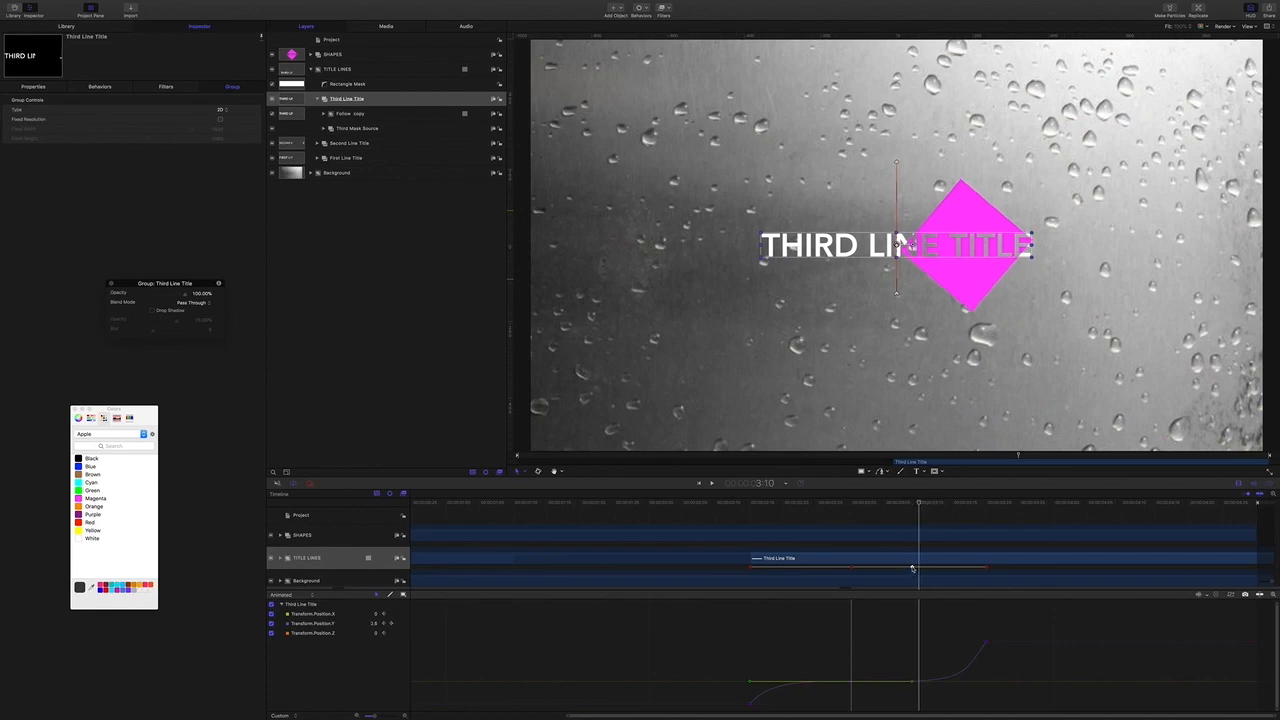
{"action": "left_click_drag", "start_coordinate": [912, 568], "coordinate": [917, 568]}
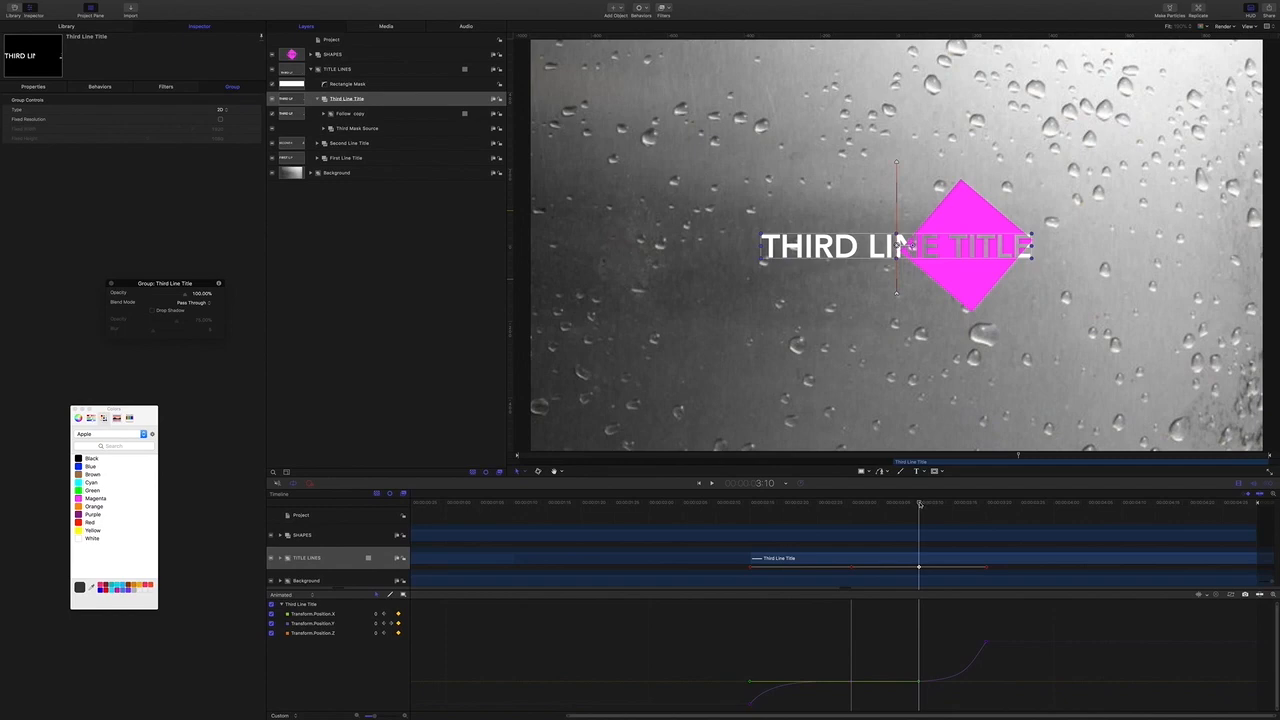
Move the Third Line Title group's last position keyframe to 3:25 and preview the timing of its exit.
{"action": "left_click_drag", "start_coordinate": [918, 505], "coordinate": [1018, 514]}
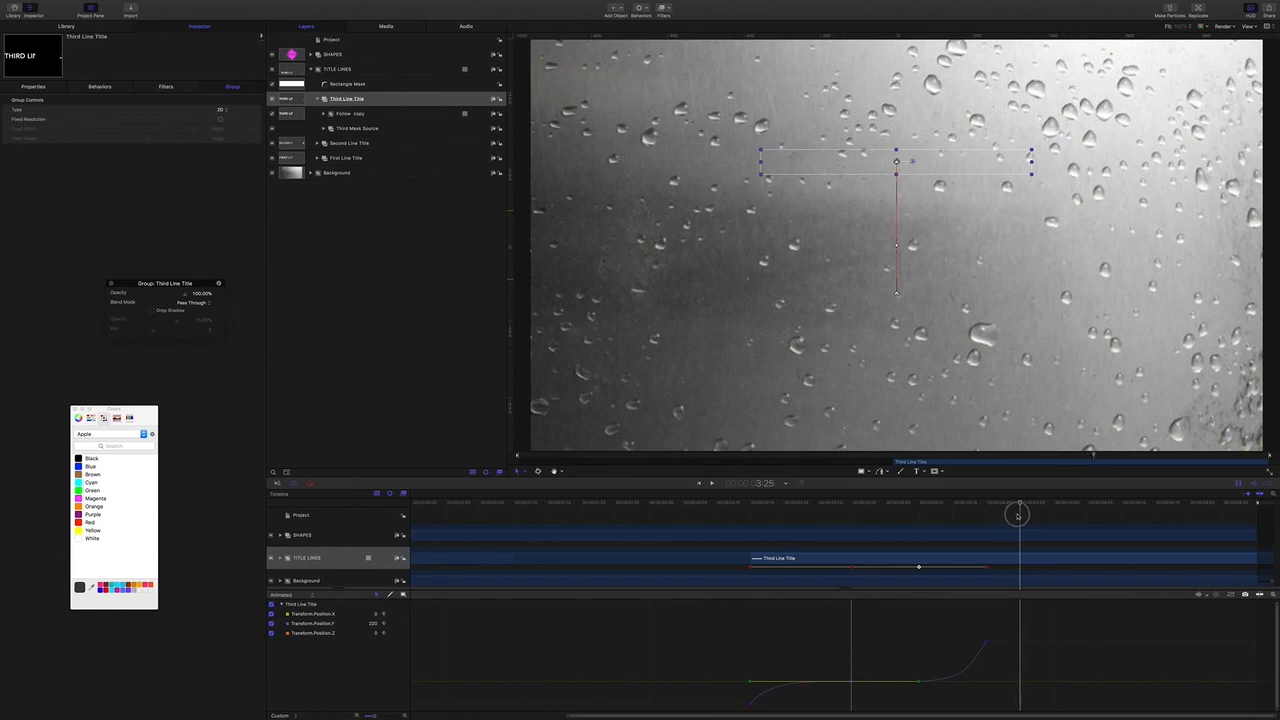
{"action": "left_click_drag", "start_coordinate": [987, 568], "coordinate": [1020, 568]}
{"action": "left_click_drag", "start_coordinate": [1021, 503], "coordinate": [685, 486]}
{"action": "key", "text": "space"}
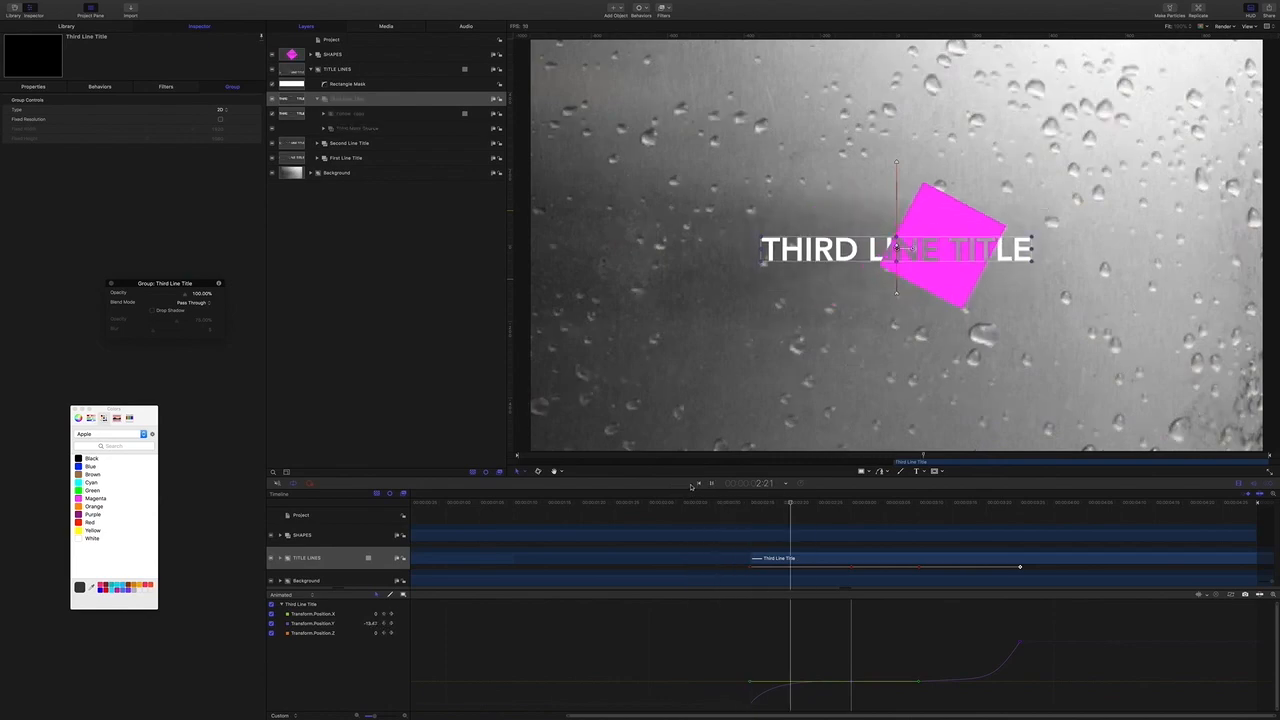
{"action": "key", "text": "space"}
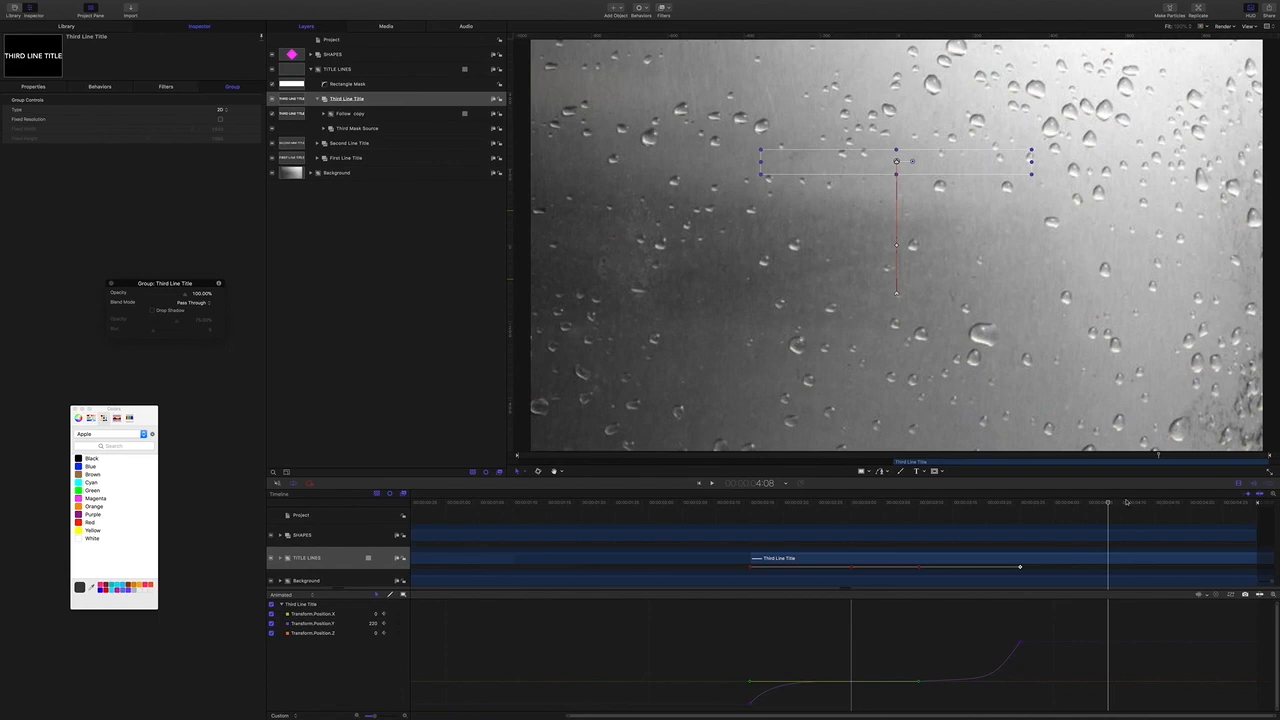
{"action": "left_click_drag", "start_coordinate": [1108, 500], "coordinate": [669, 502]}
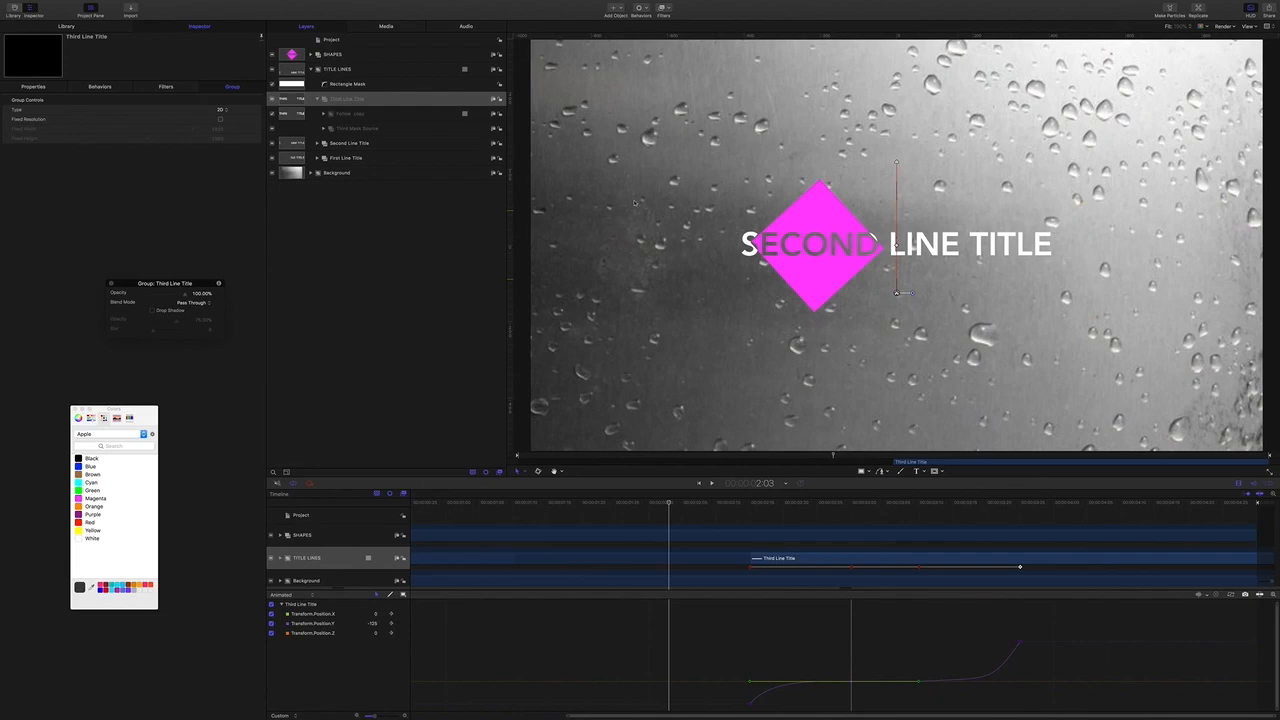
{"action": "left_click_drag", "start_coordinate": [669, 503], "coordinate": [1034, 512]}
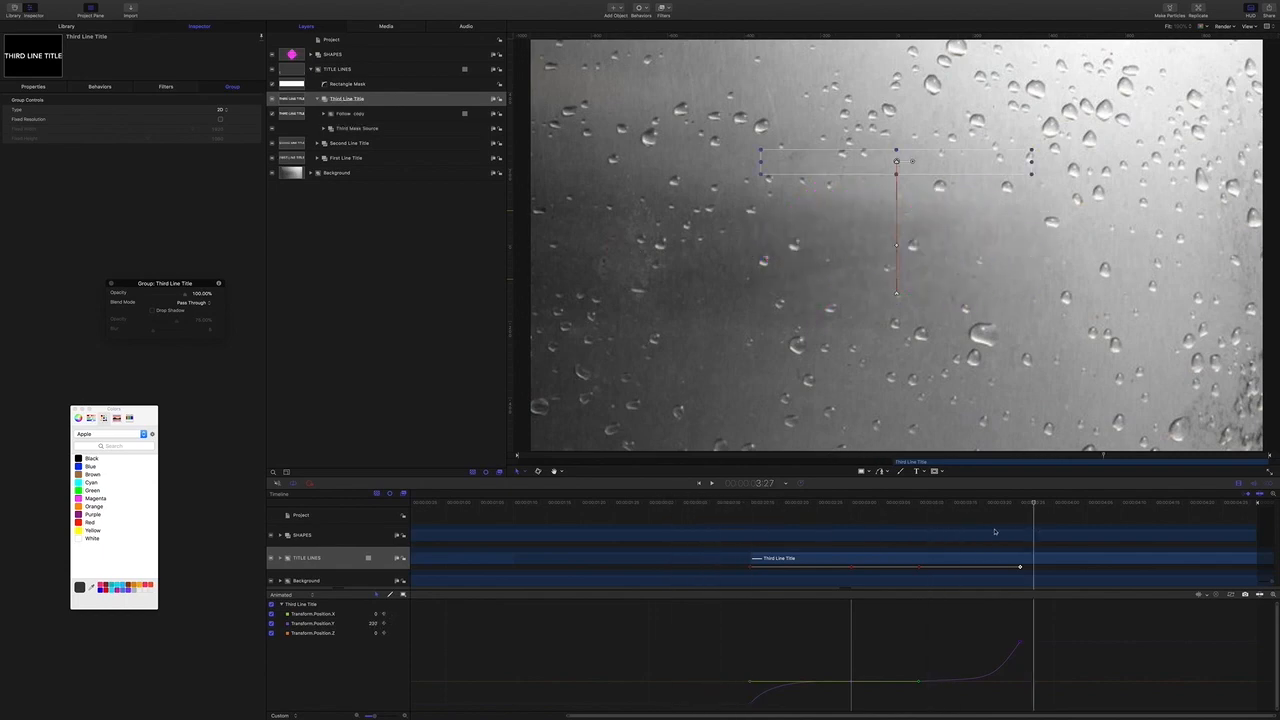